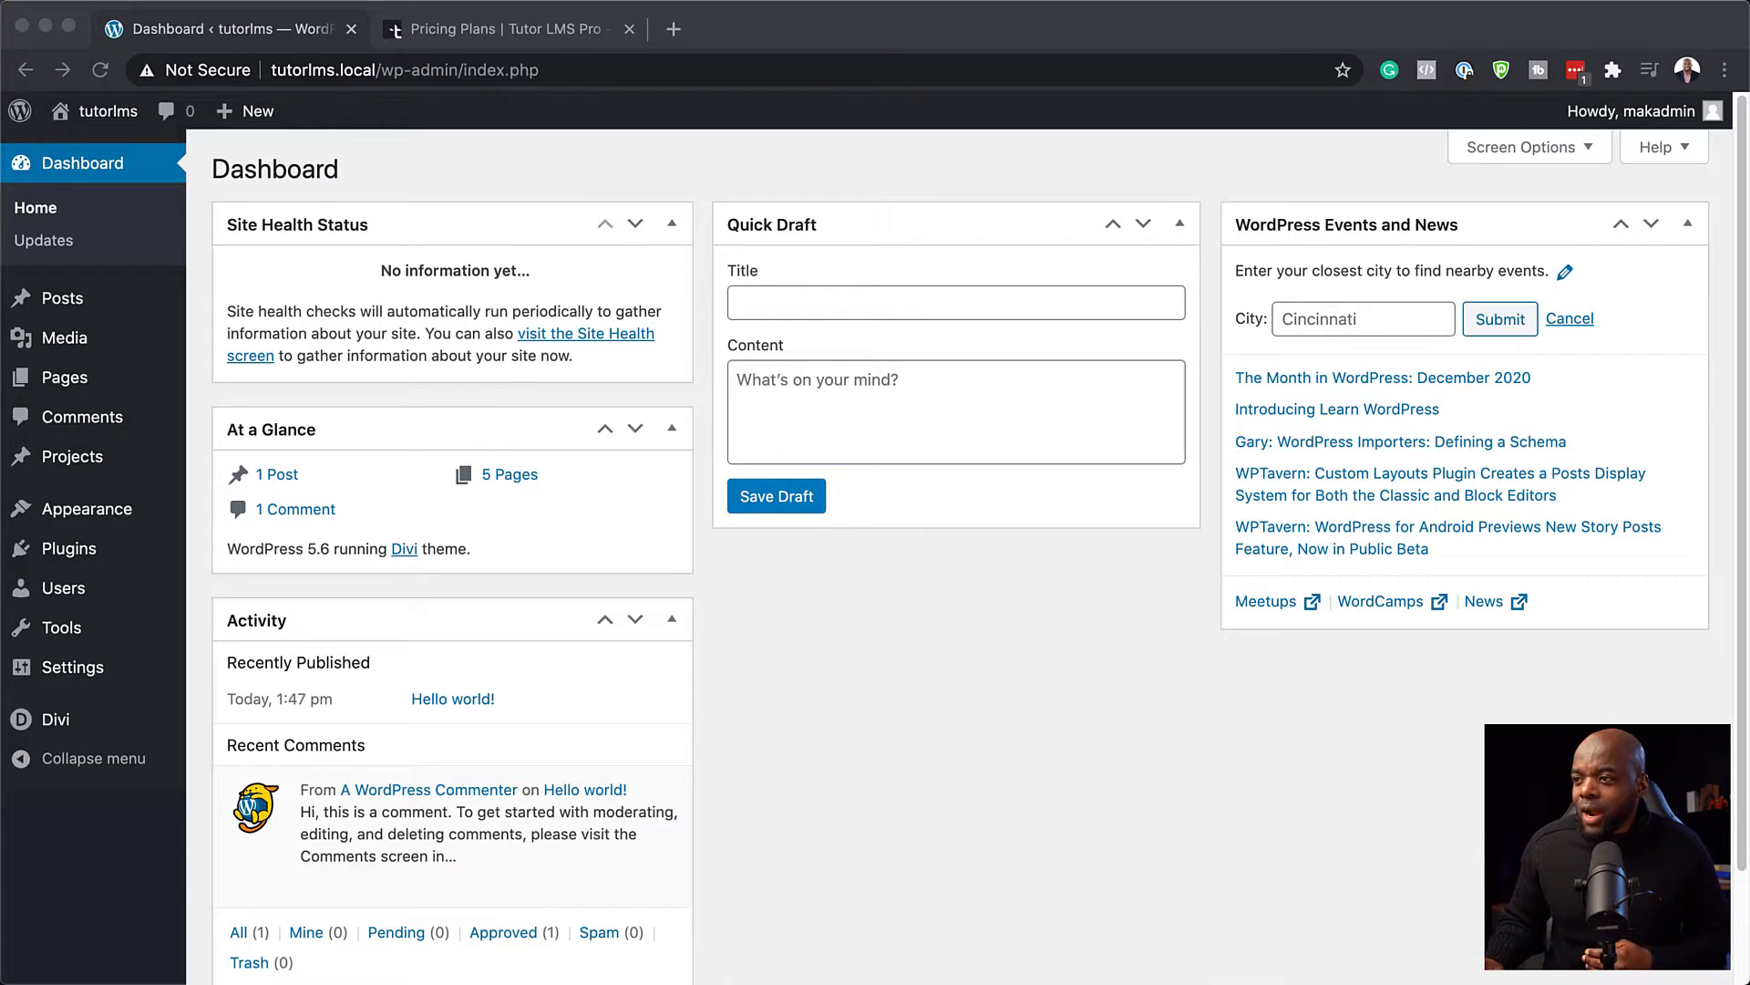
Search the plugin directory for 'tutor lms', then install and activate Tutor LMS 1.7.8
mouse_move(105, 555)
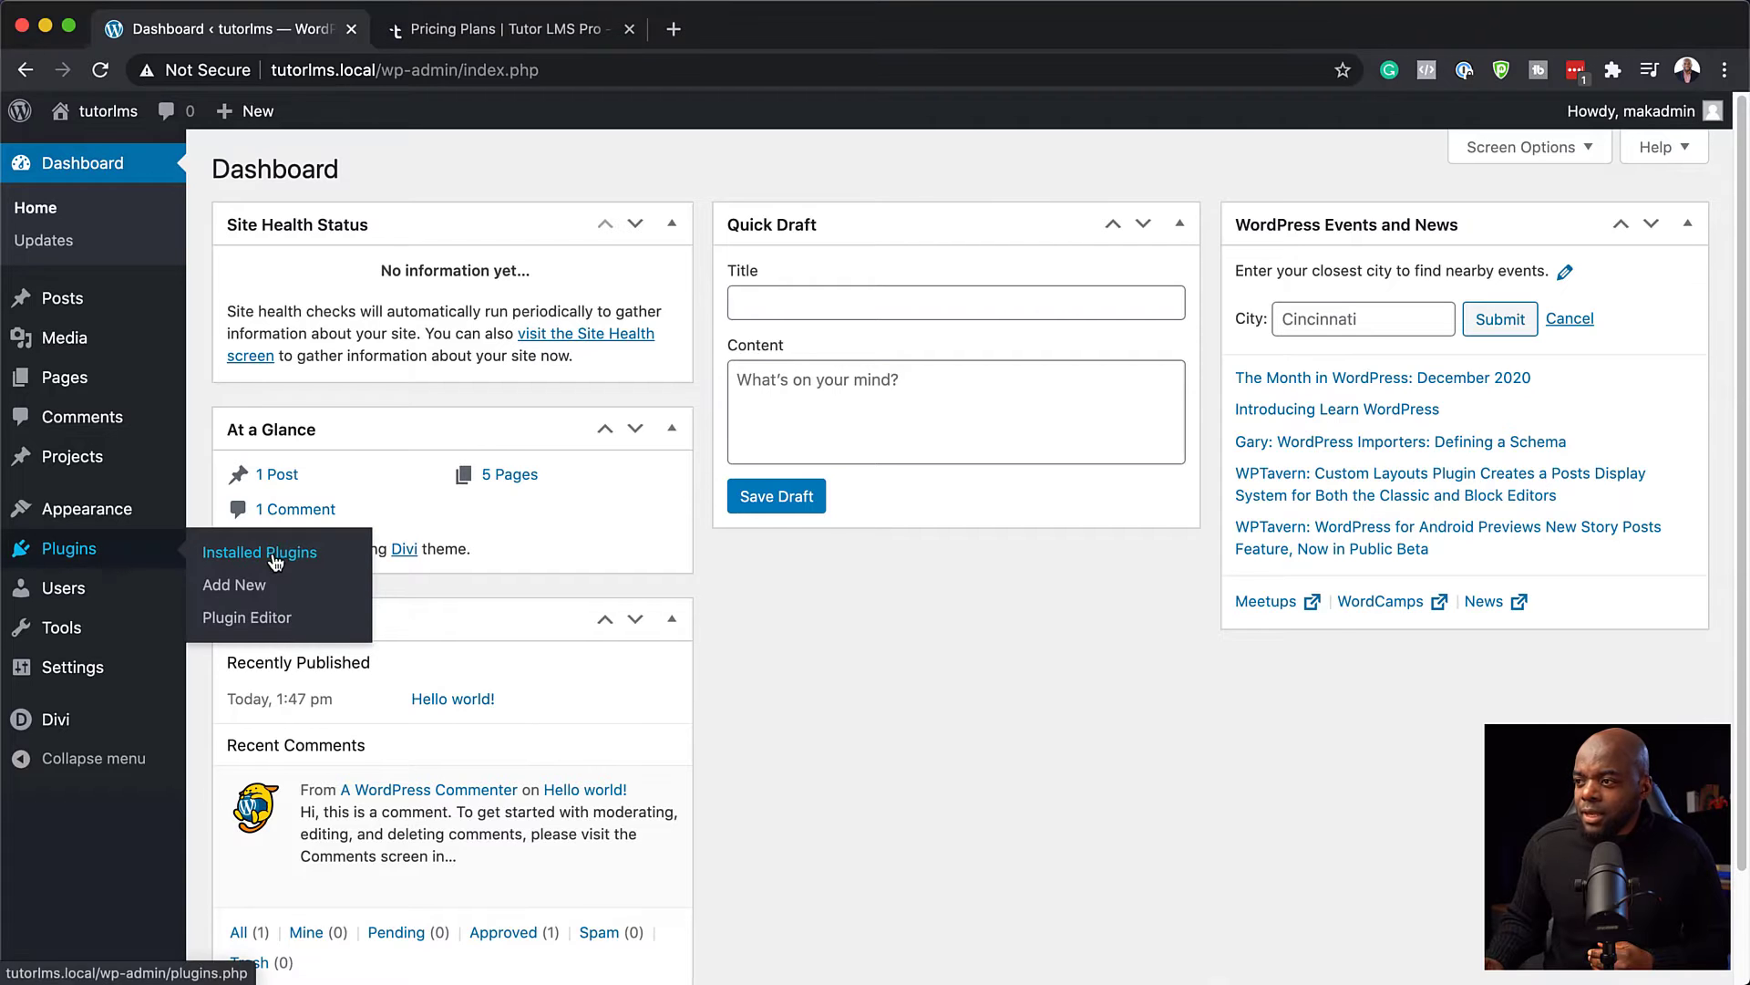
click(234, 585)
click(1477, 237)
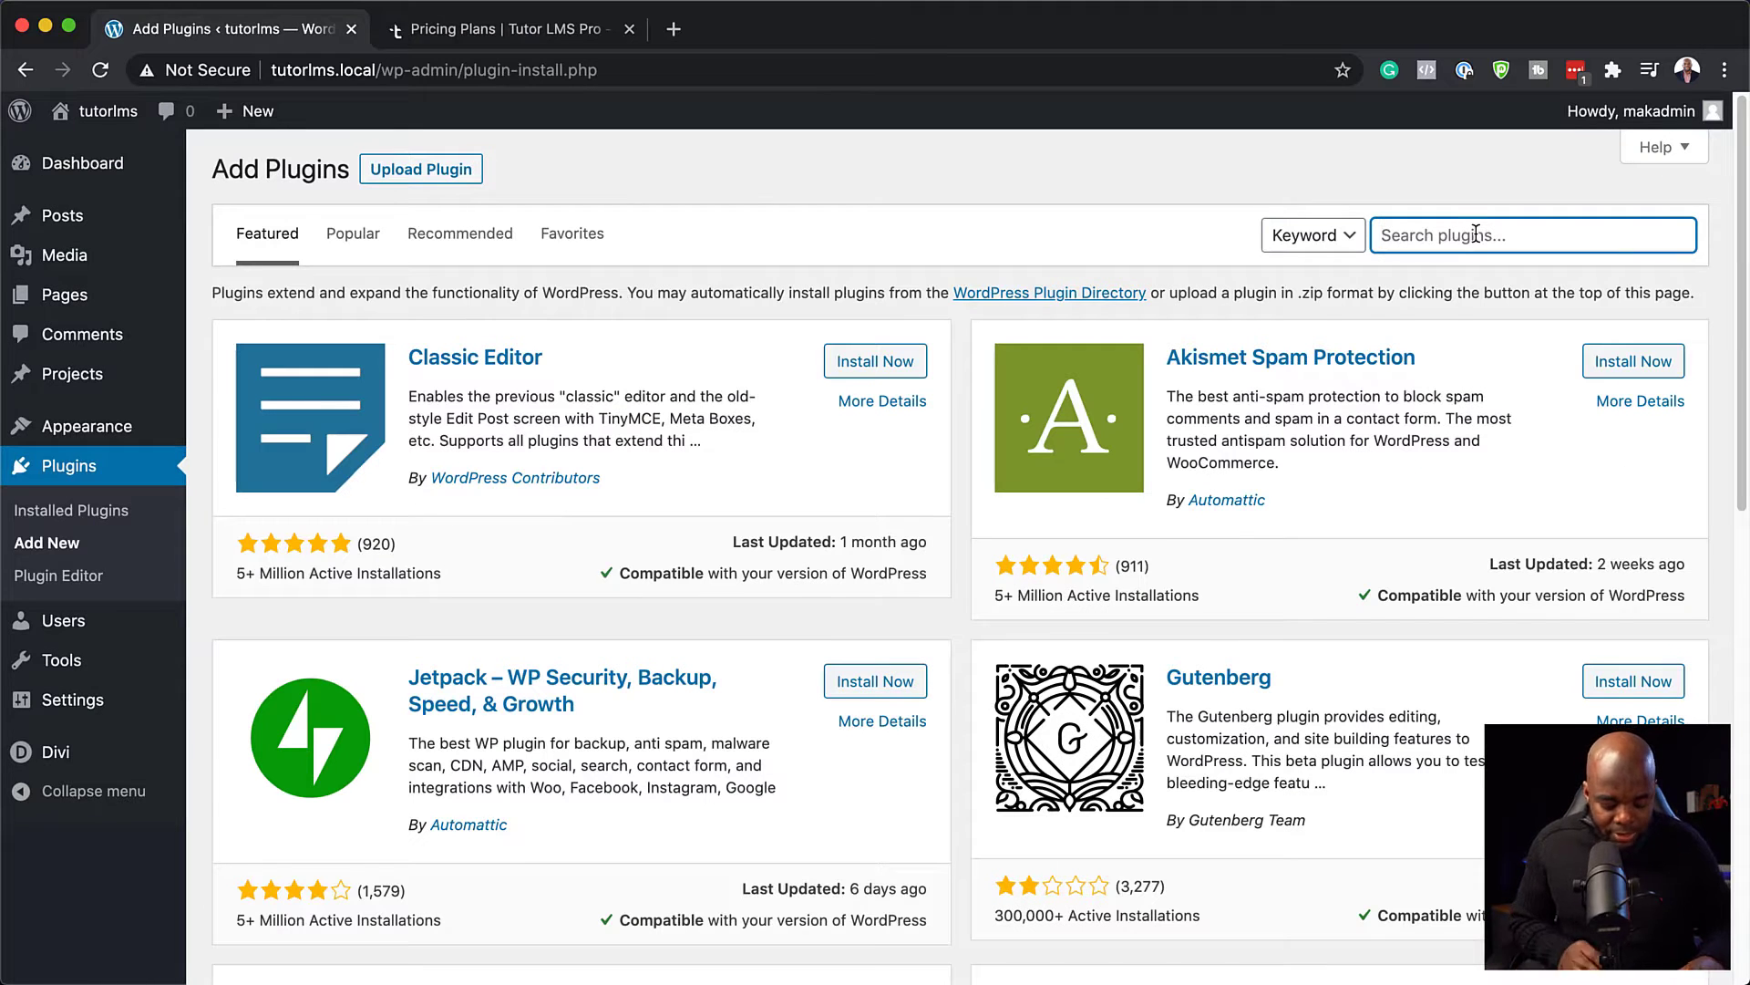
text(tutor lms)
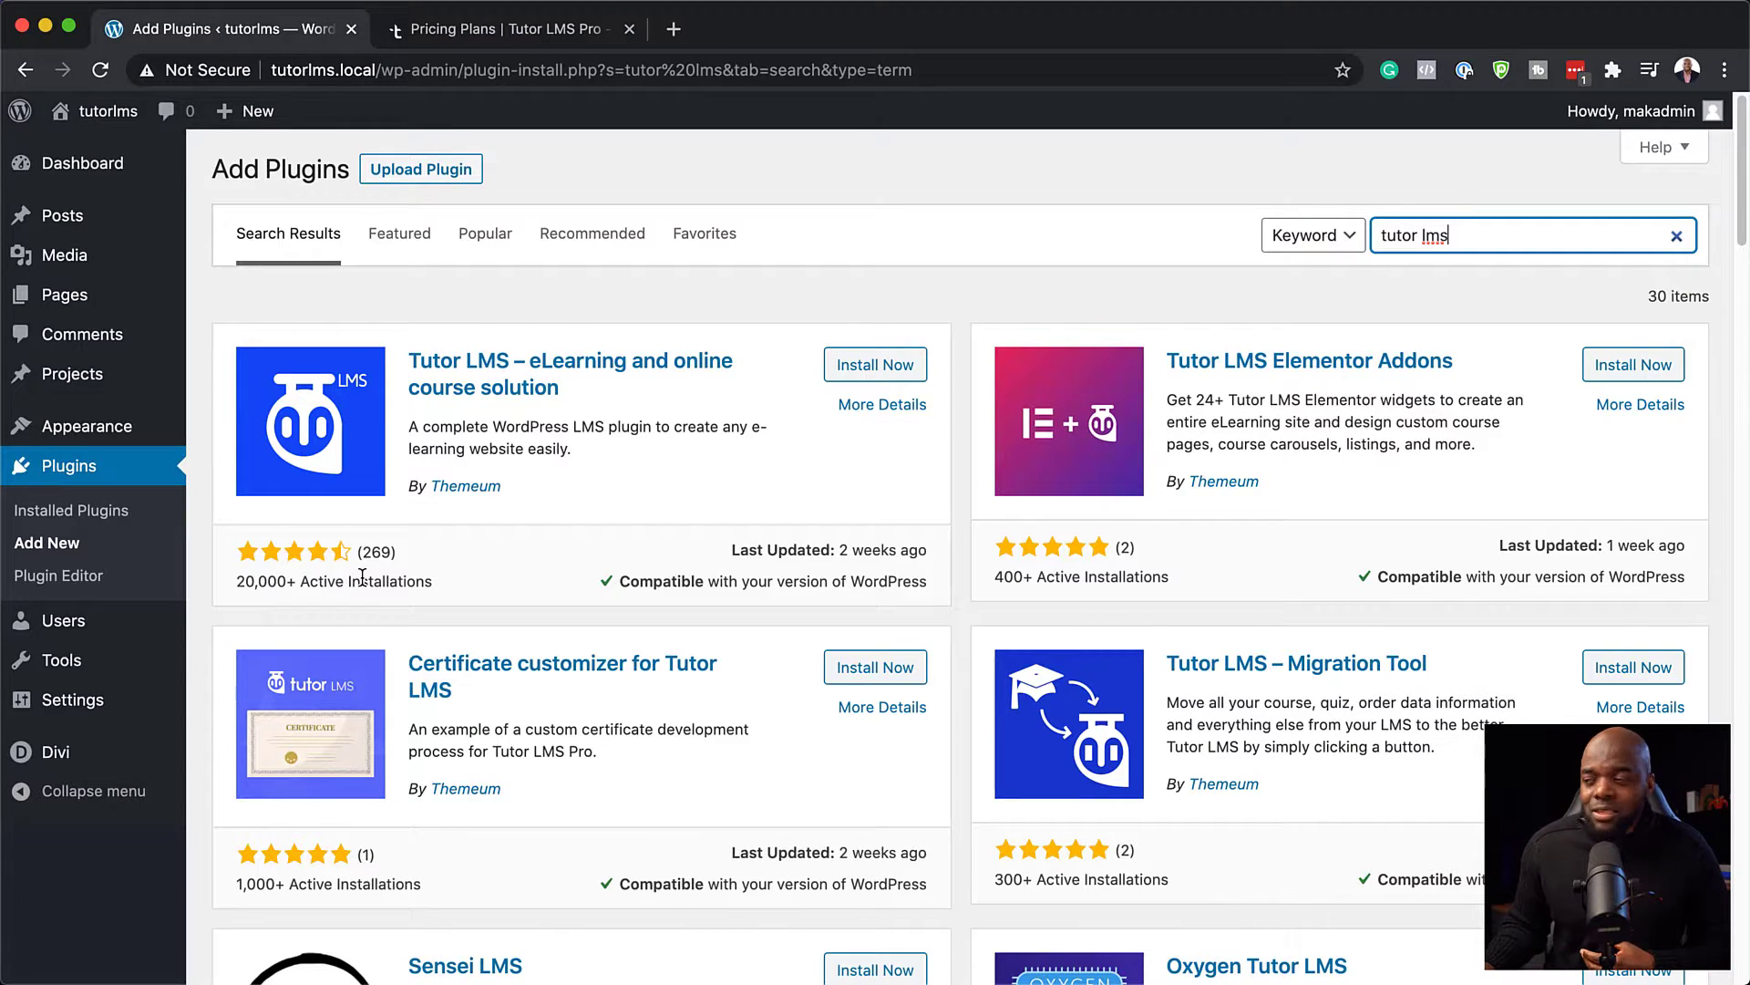
click(857, 367)
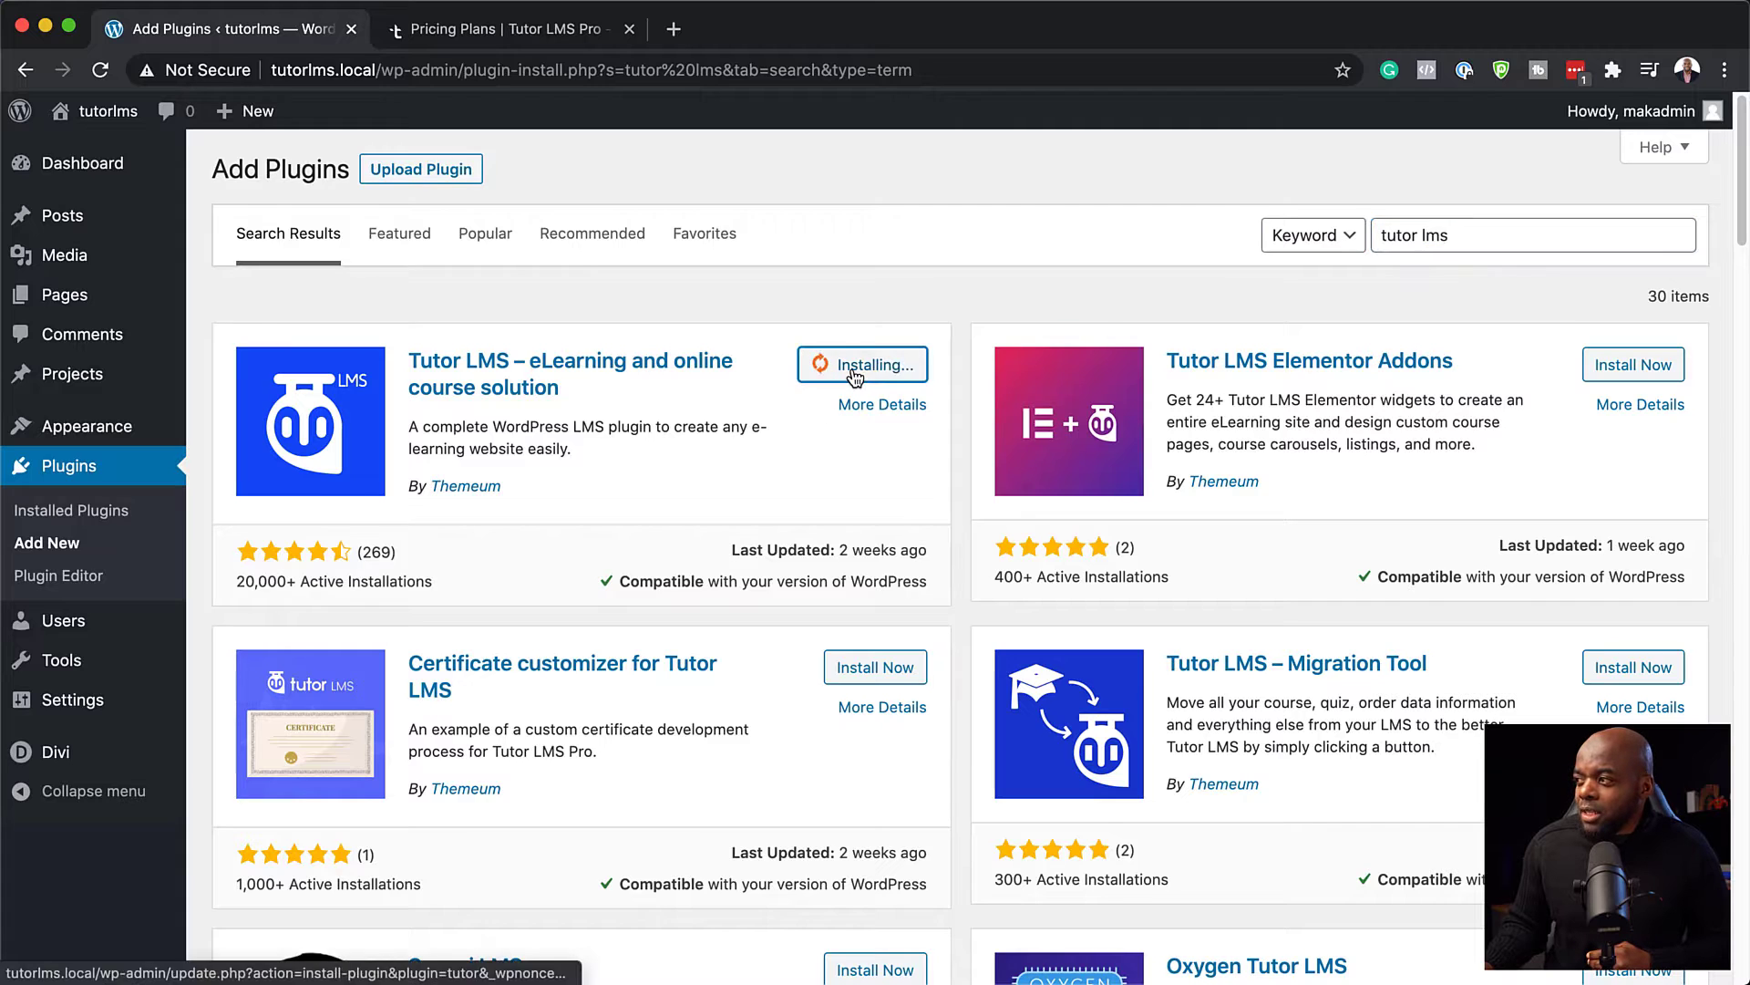
click(862, 365)
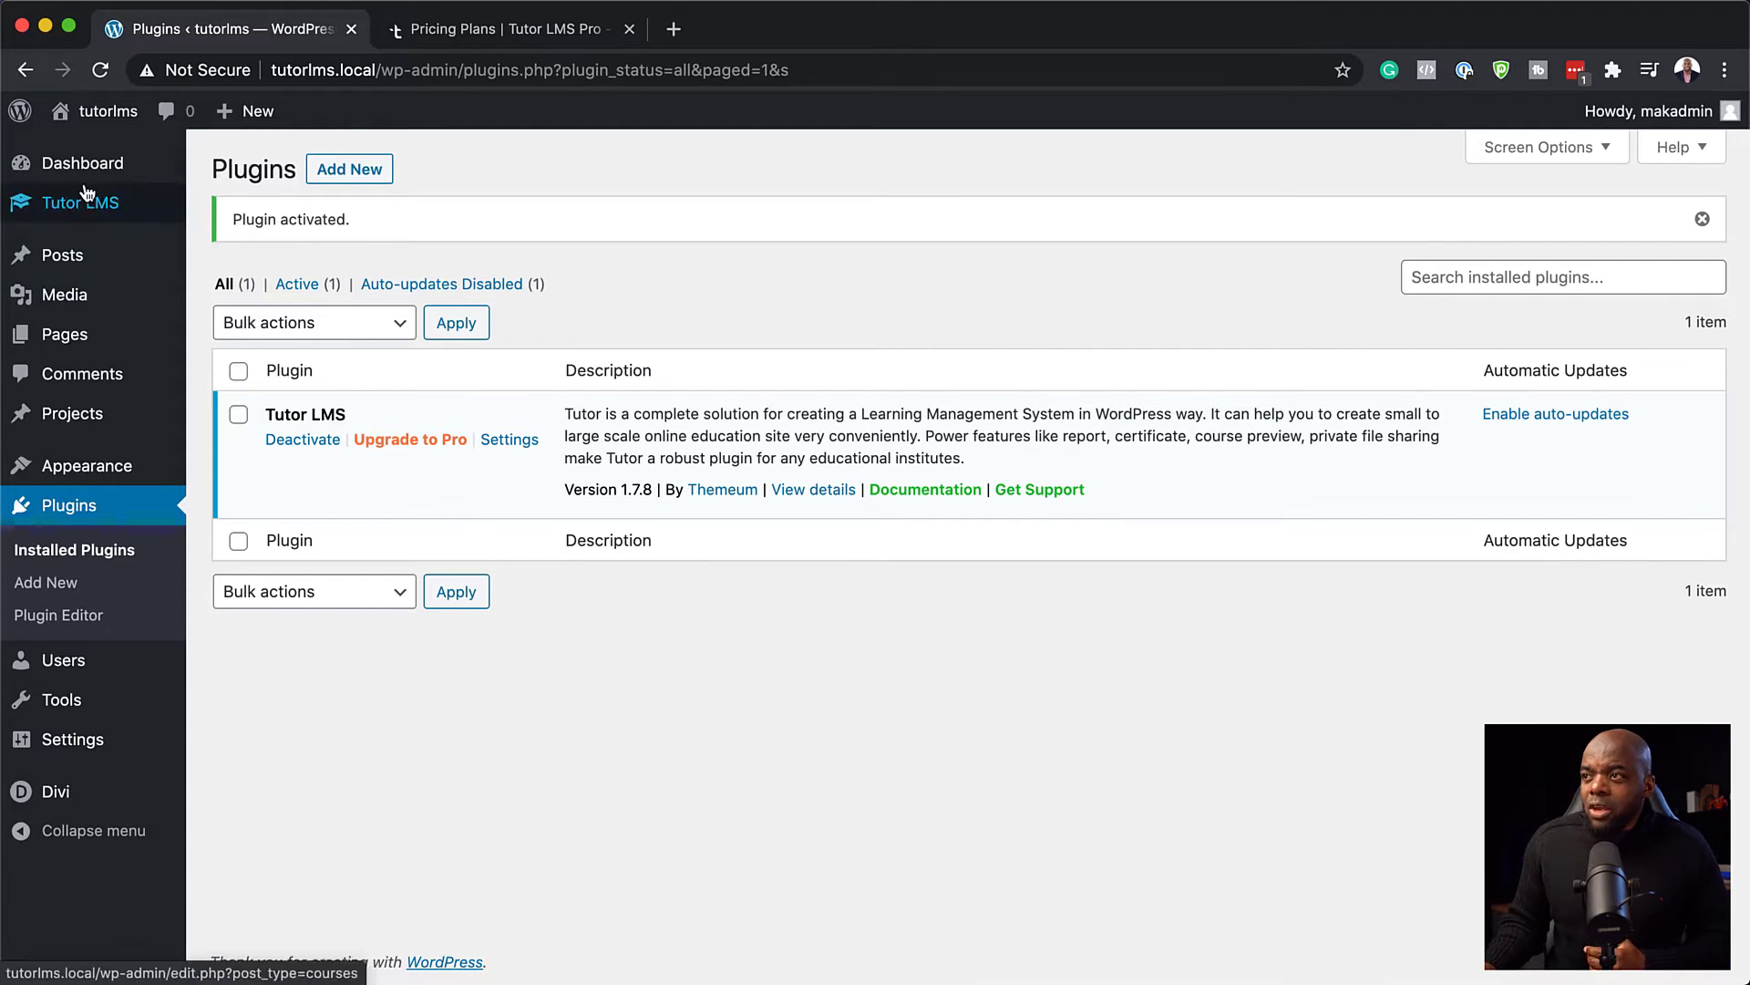
Look through the Tutor LMS General settings, including Dashboard Page and Public Profile, and save them
mouse_move(60, 209)
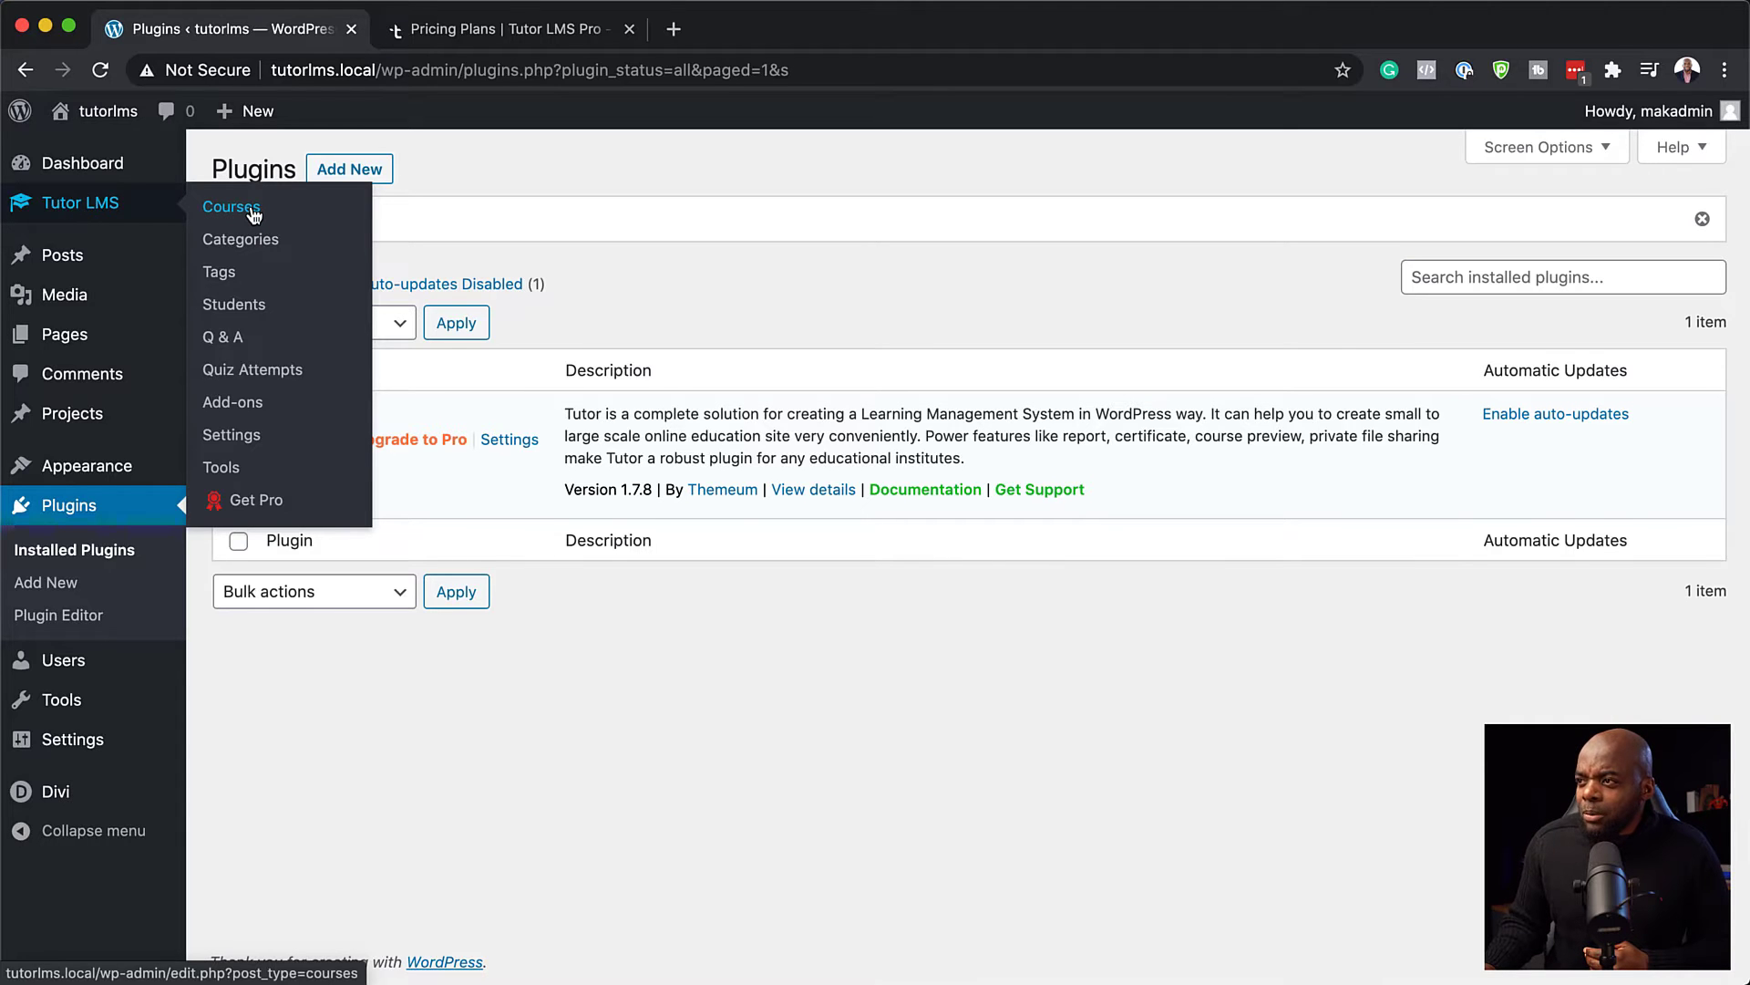
click(248, 436)
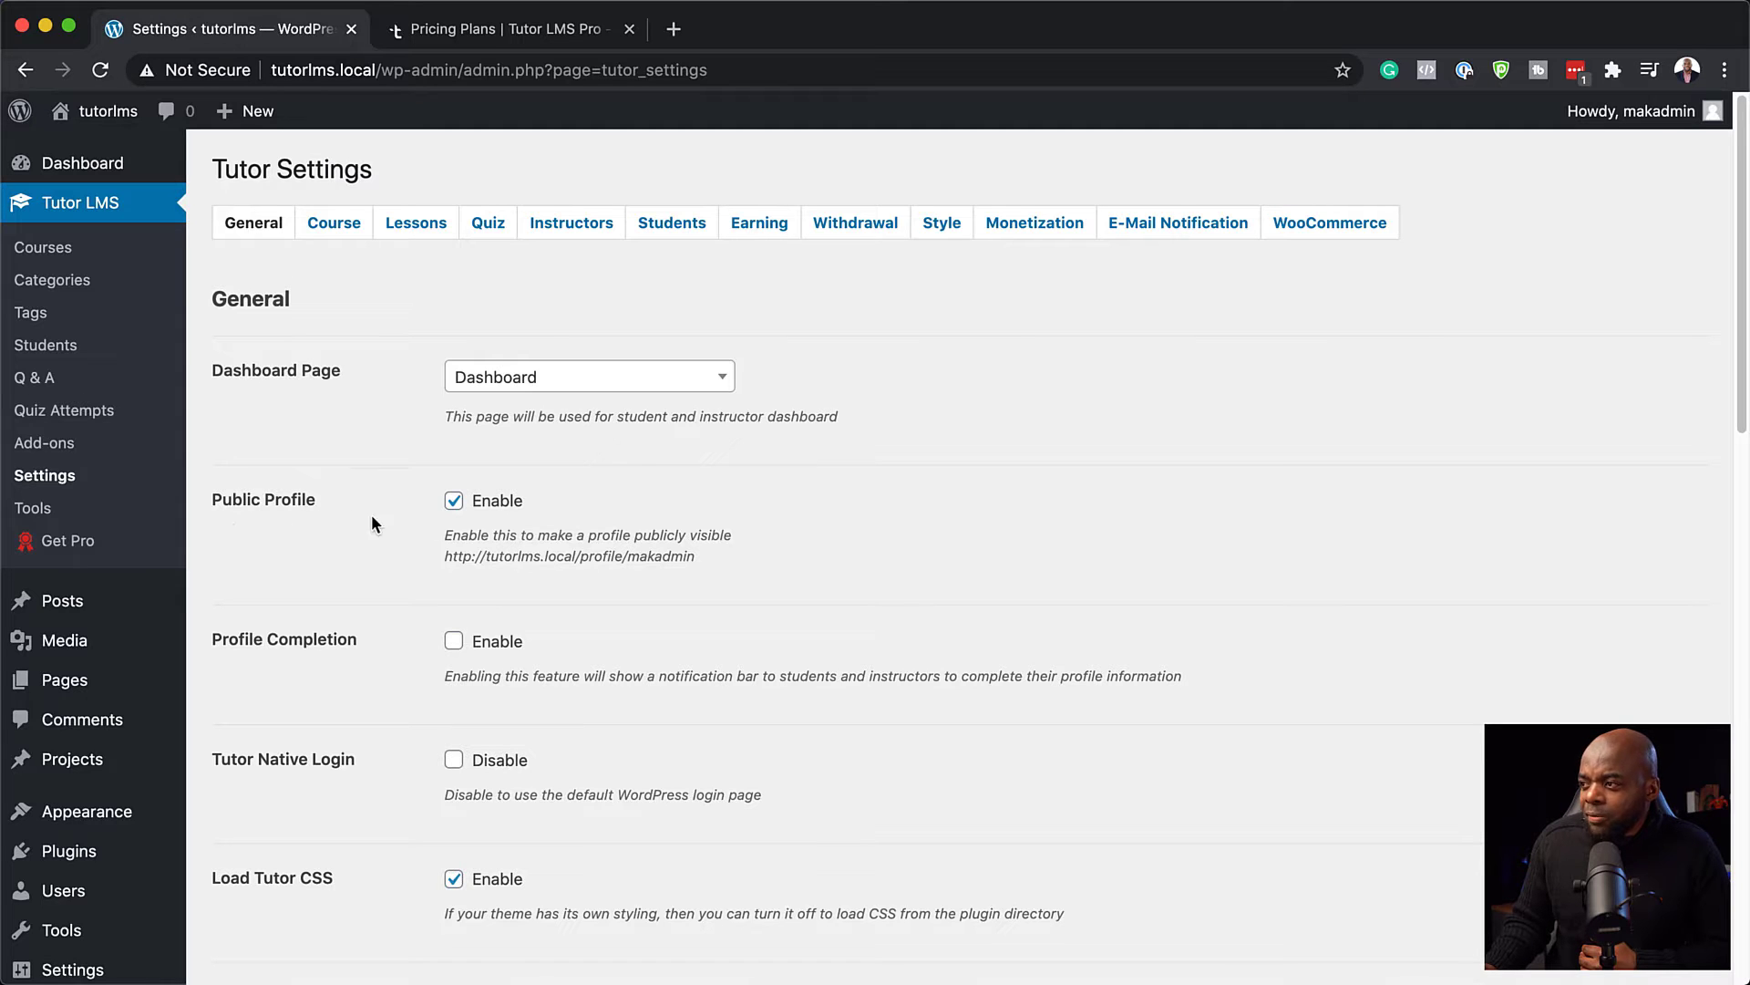
scroll(356, 644, down, 2)
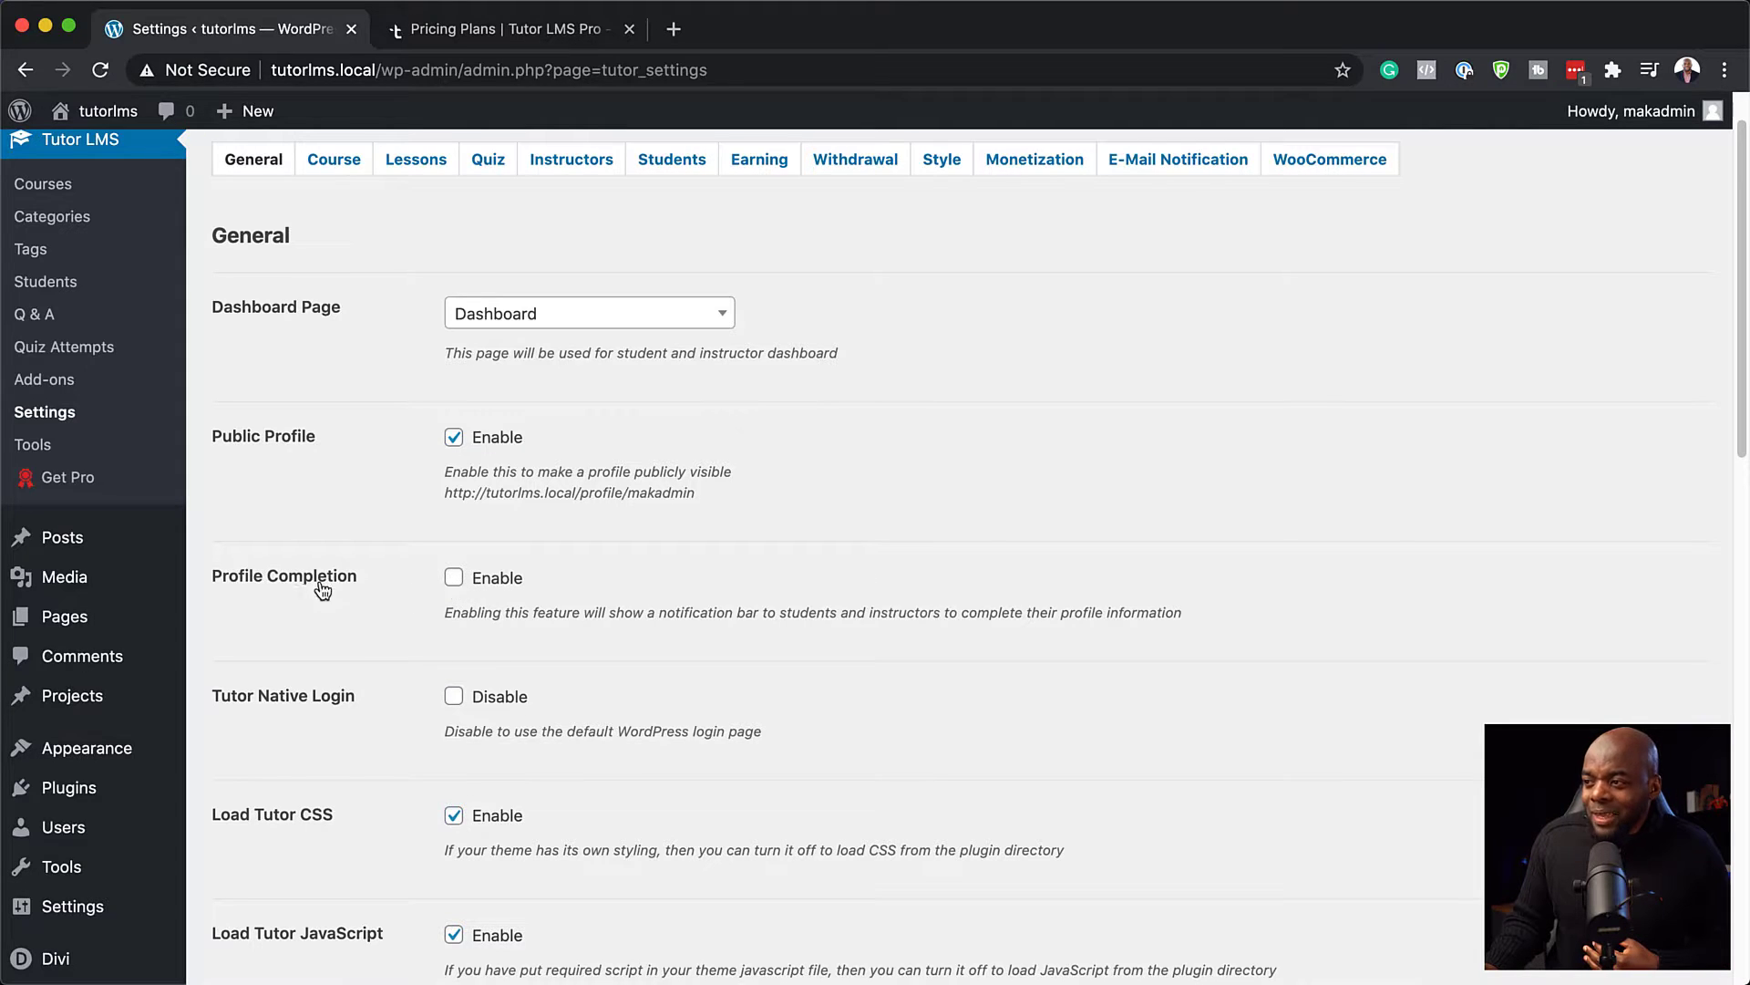
scroll(397, 670, down, 3)
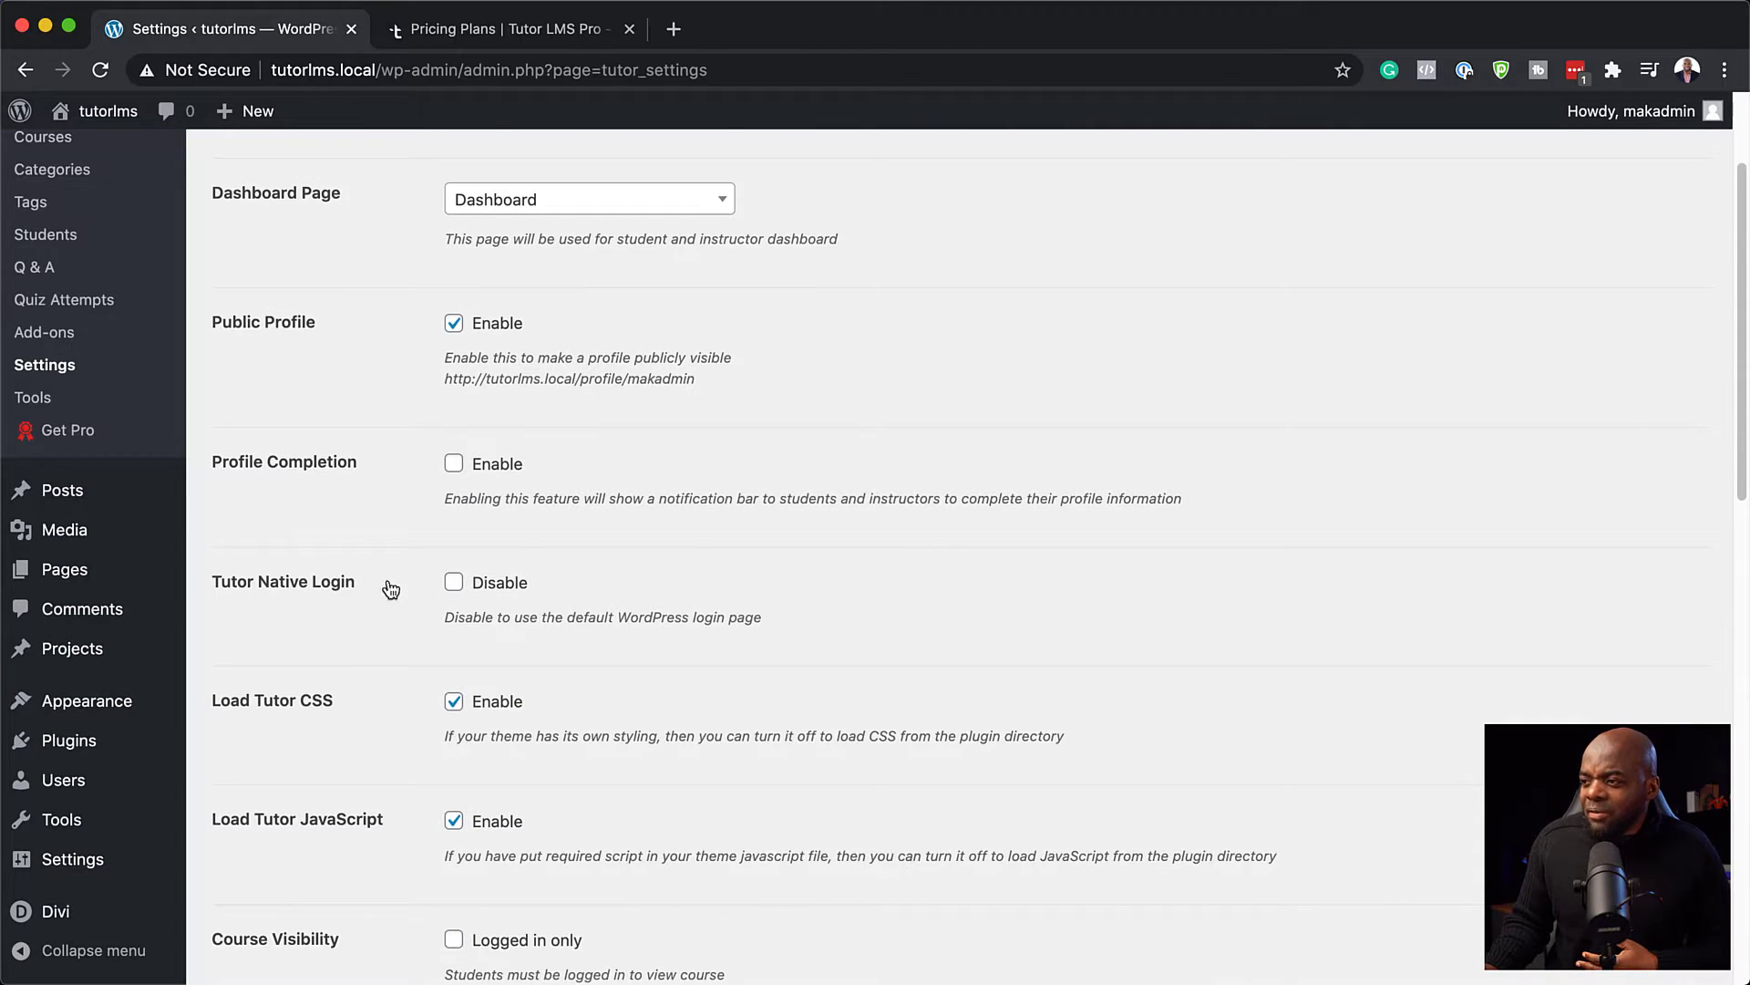
scroll(359, 697, down, 3)
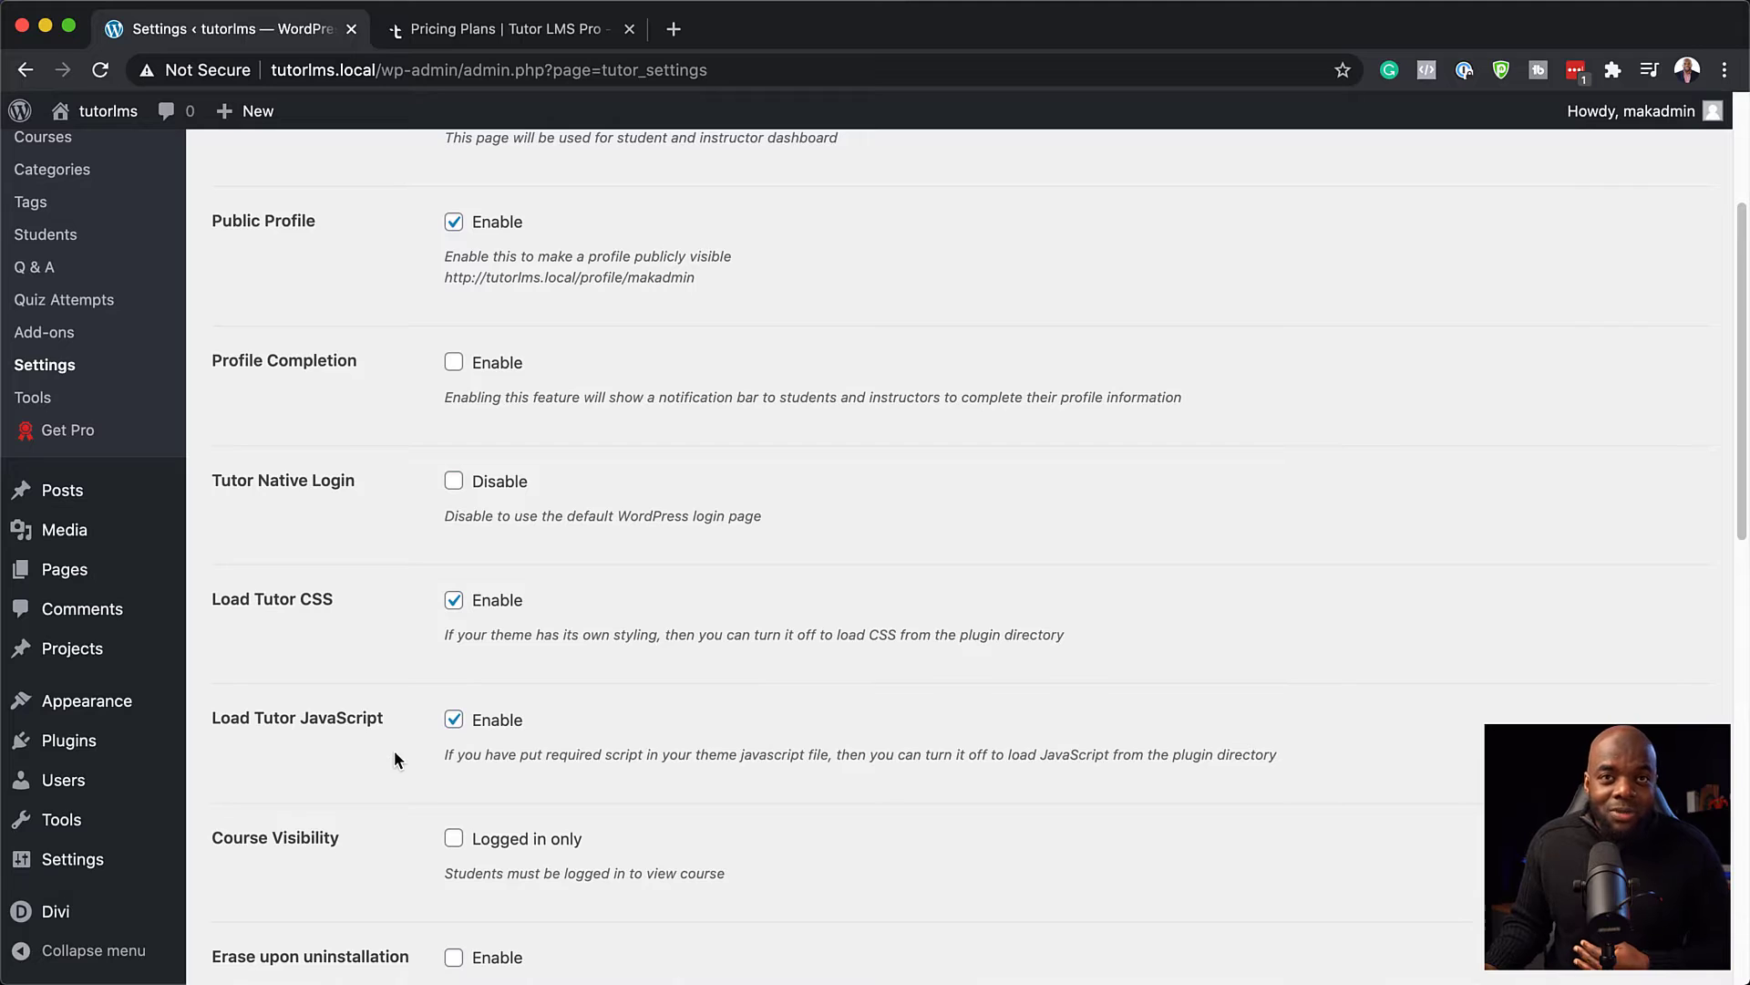
scroll(352, 758, down, 2)
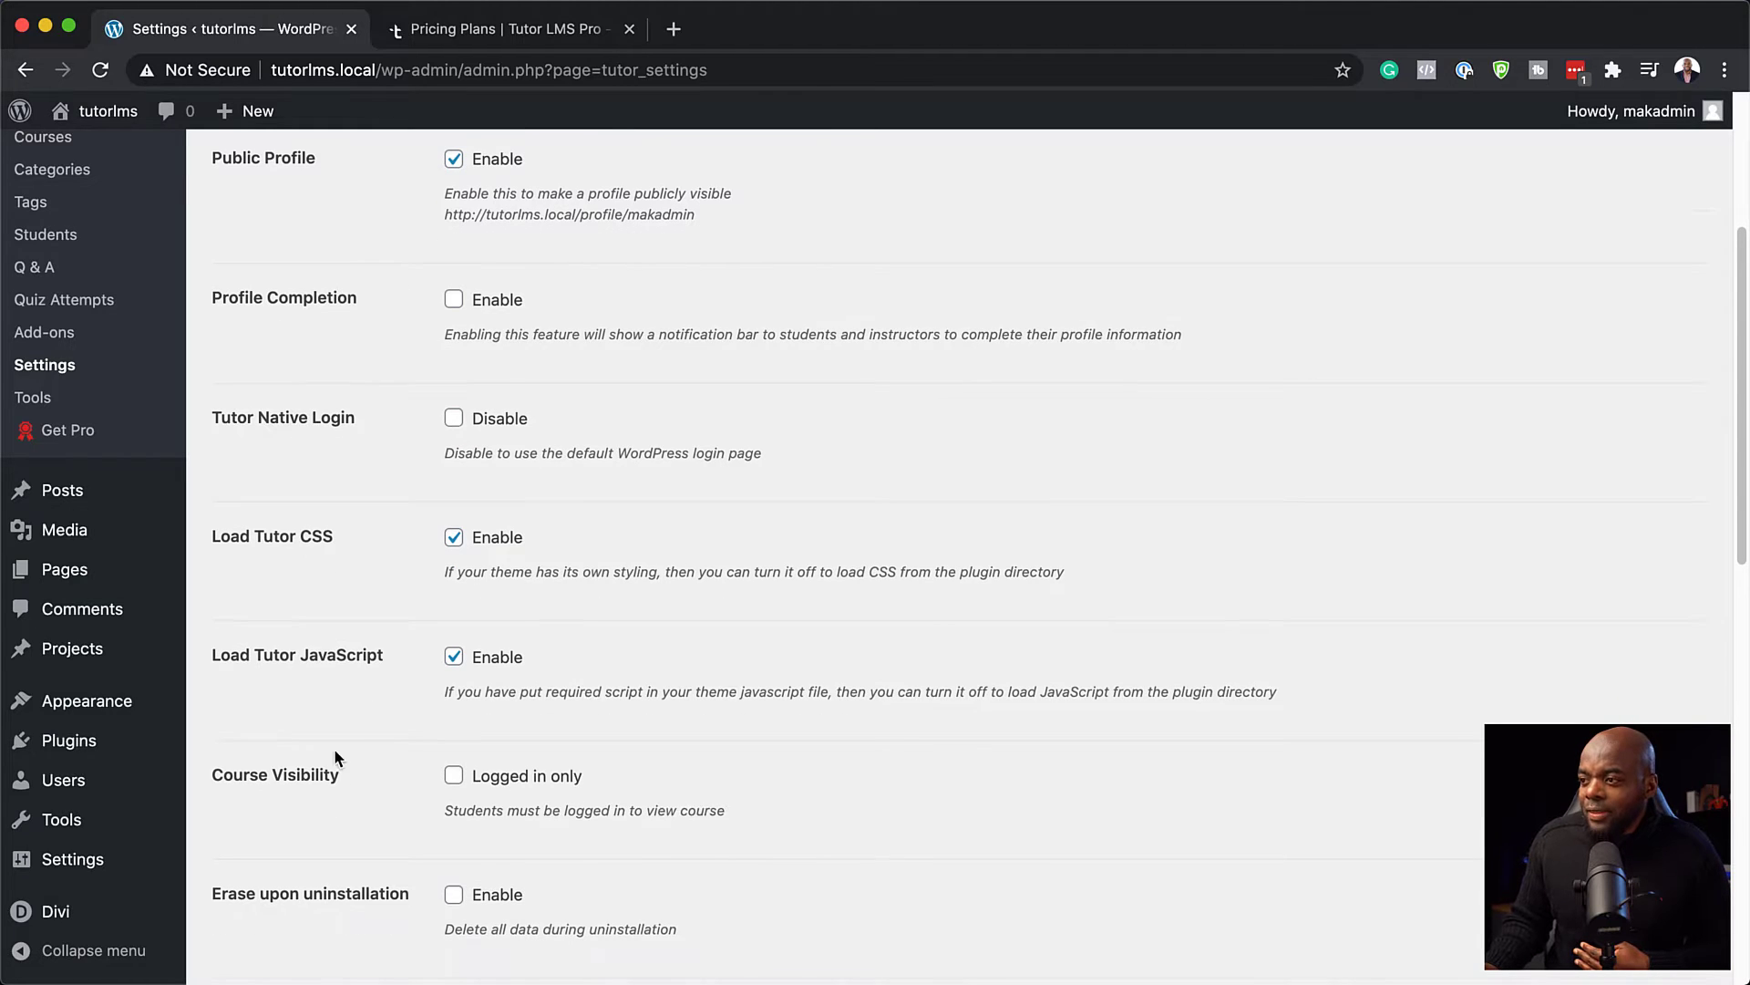
scroll(385, 755, down, 3)
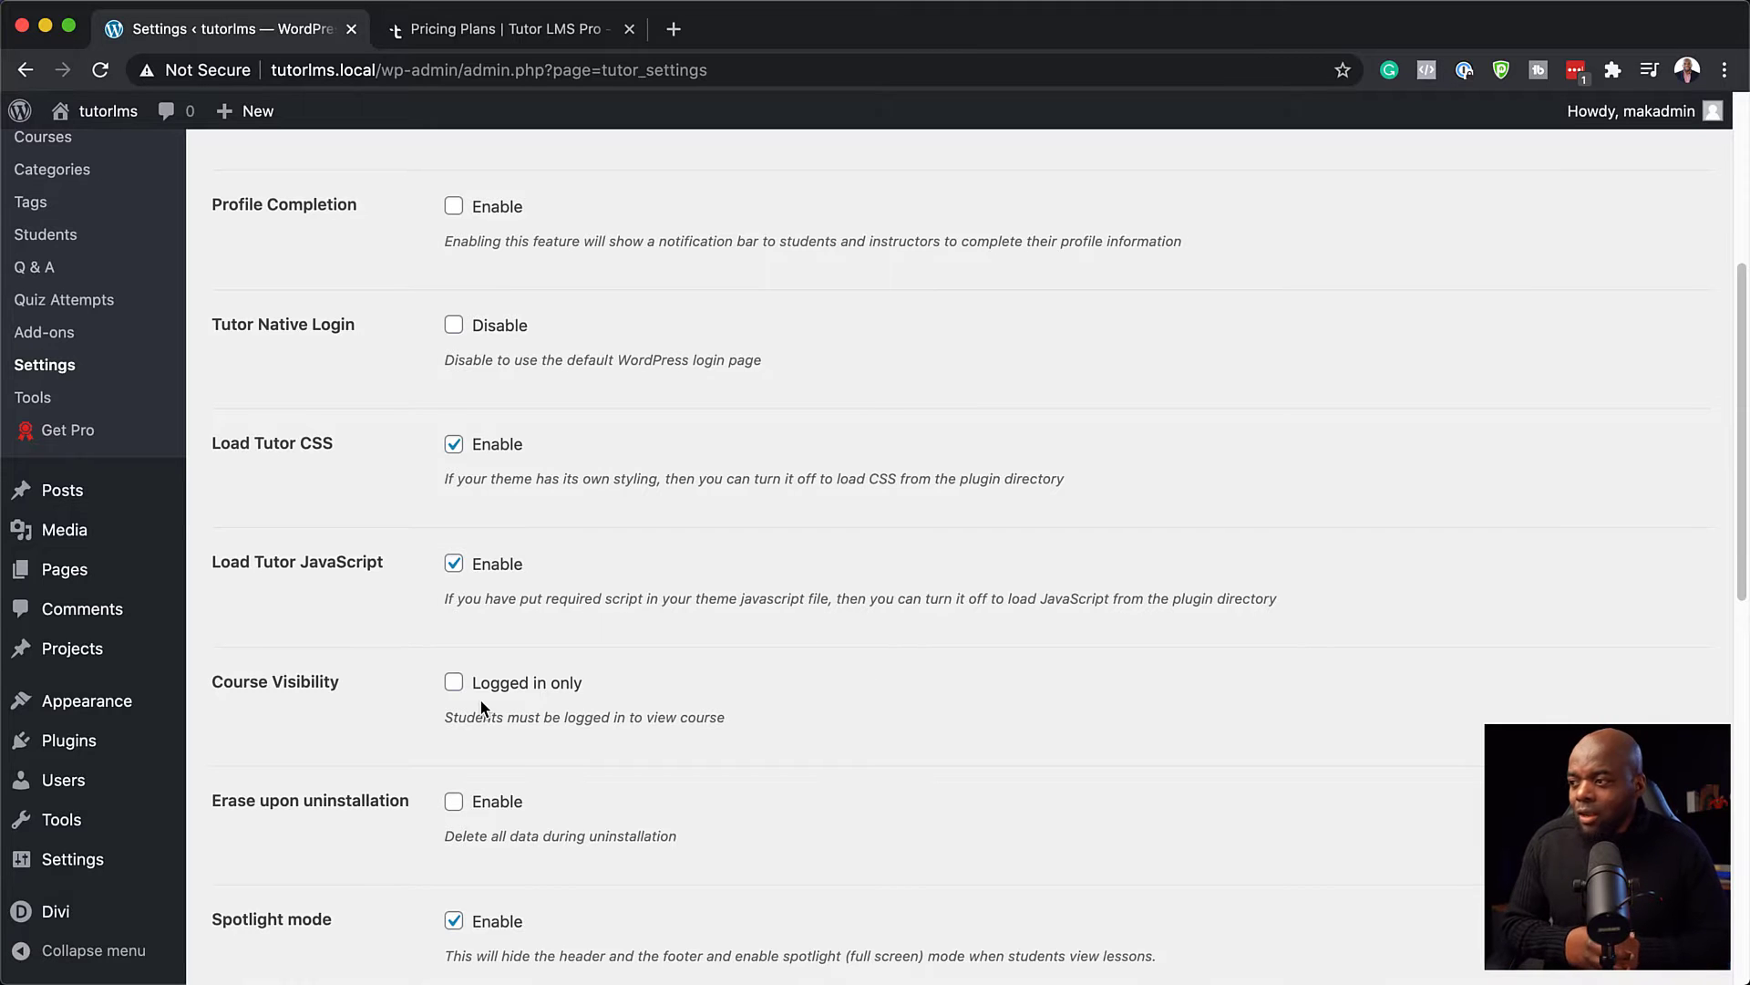
scroll(658, 698, down, 2)
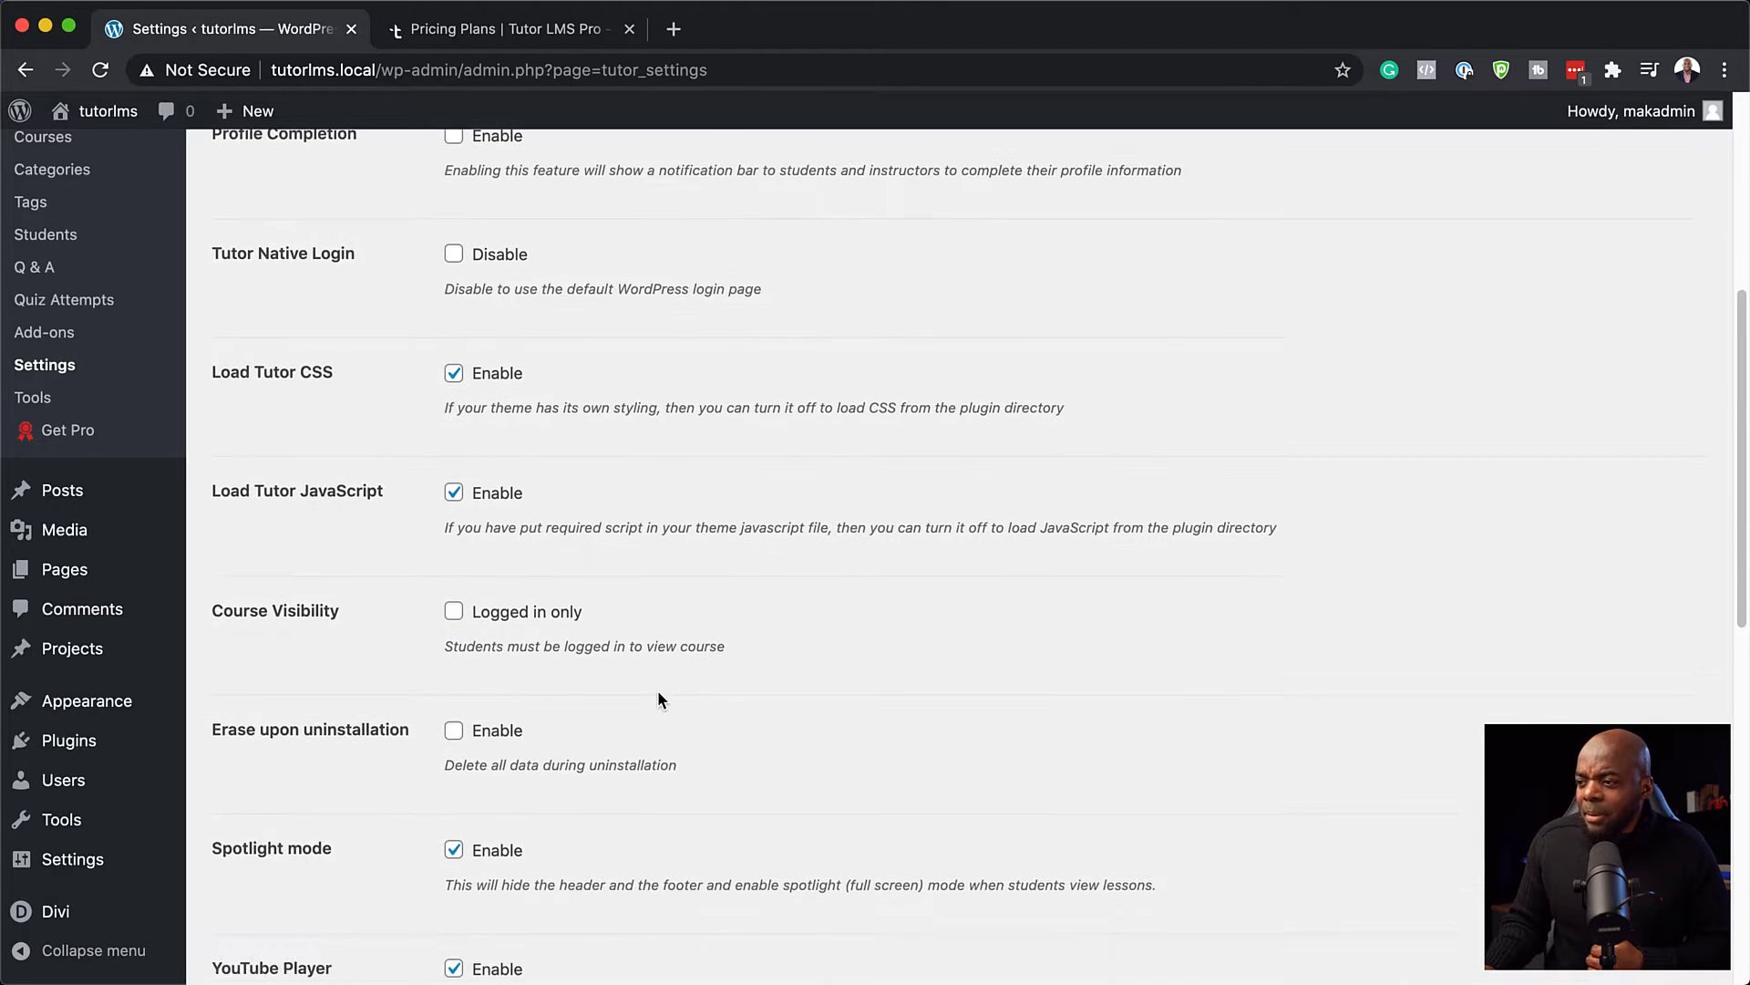
scroll(658, 698, down, 5)
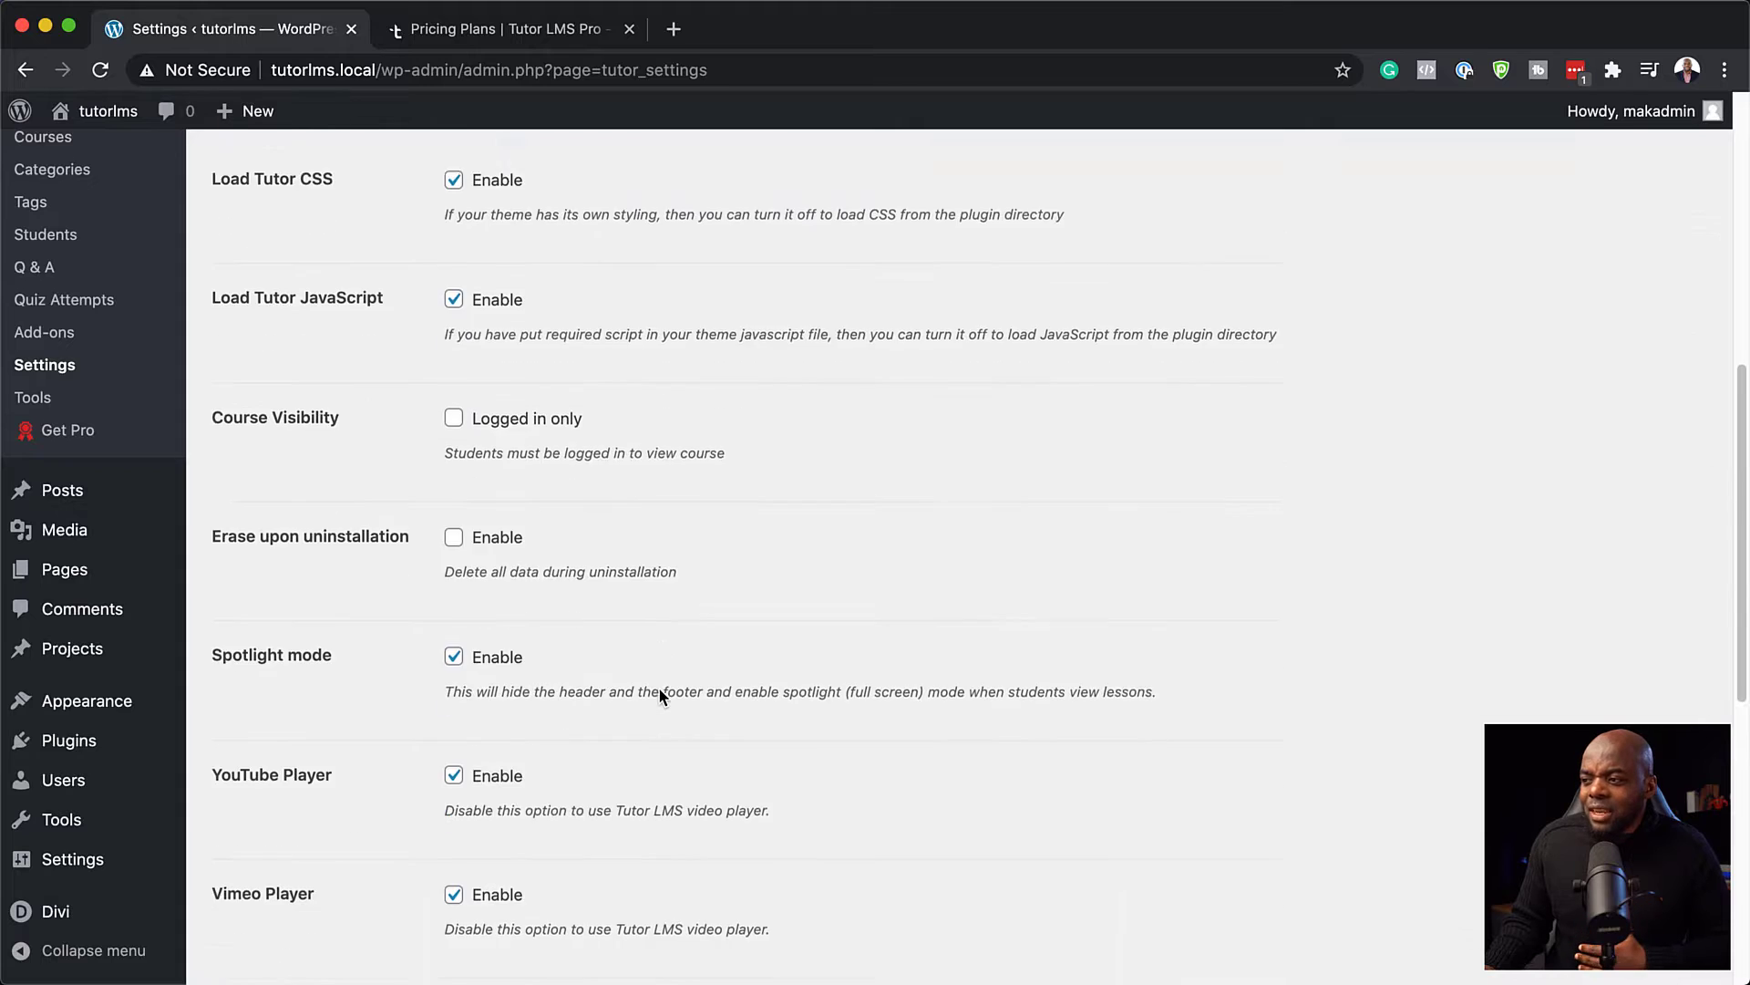
scroll(642, 704, down, 2)
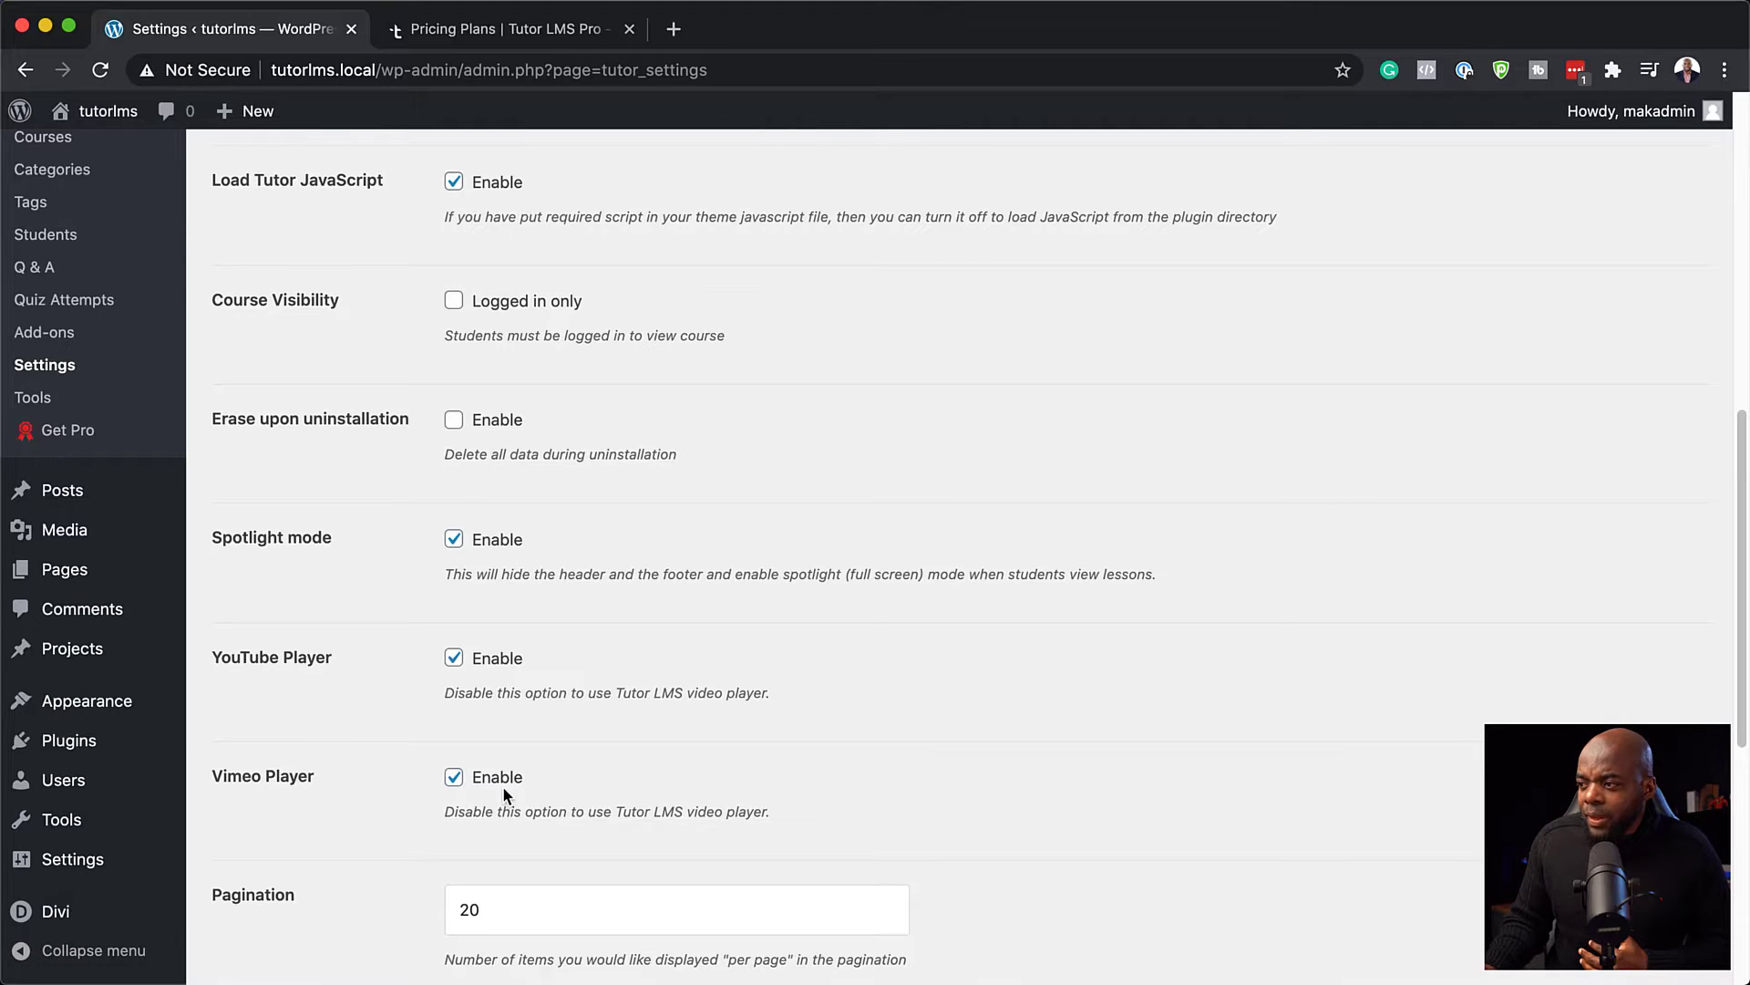
scroll(387, 820, down, 7)
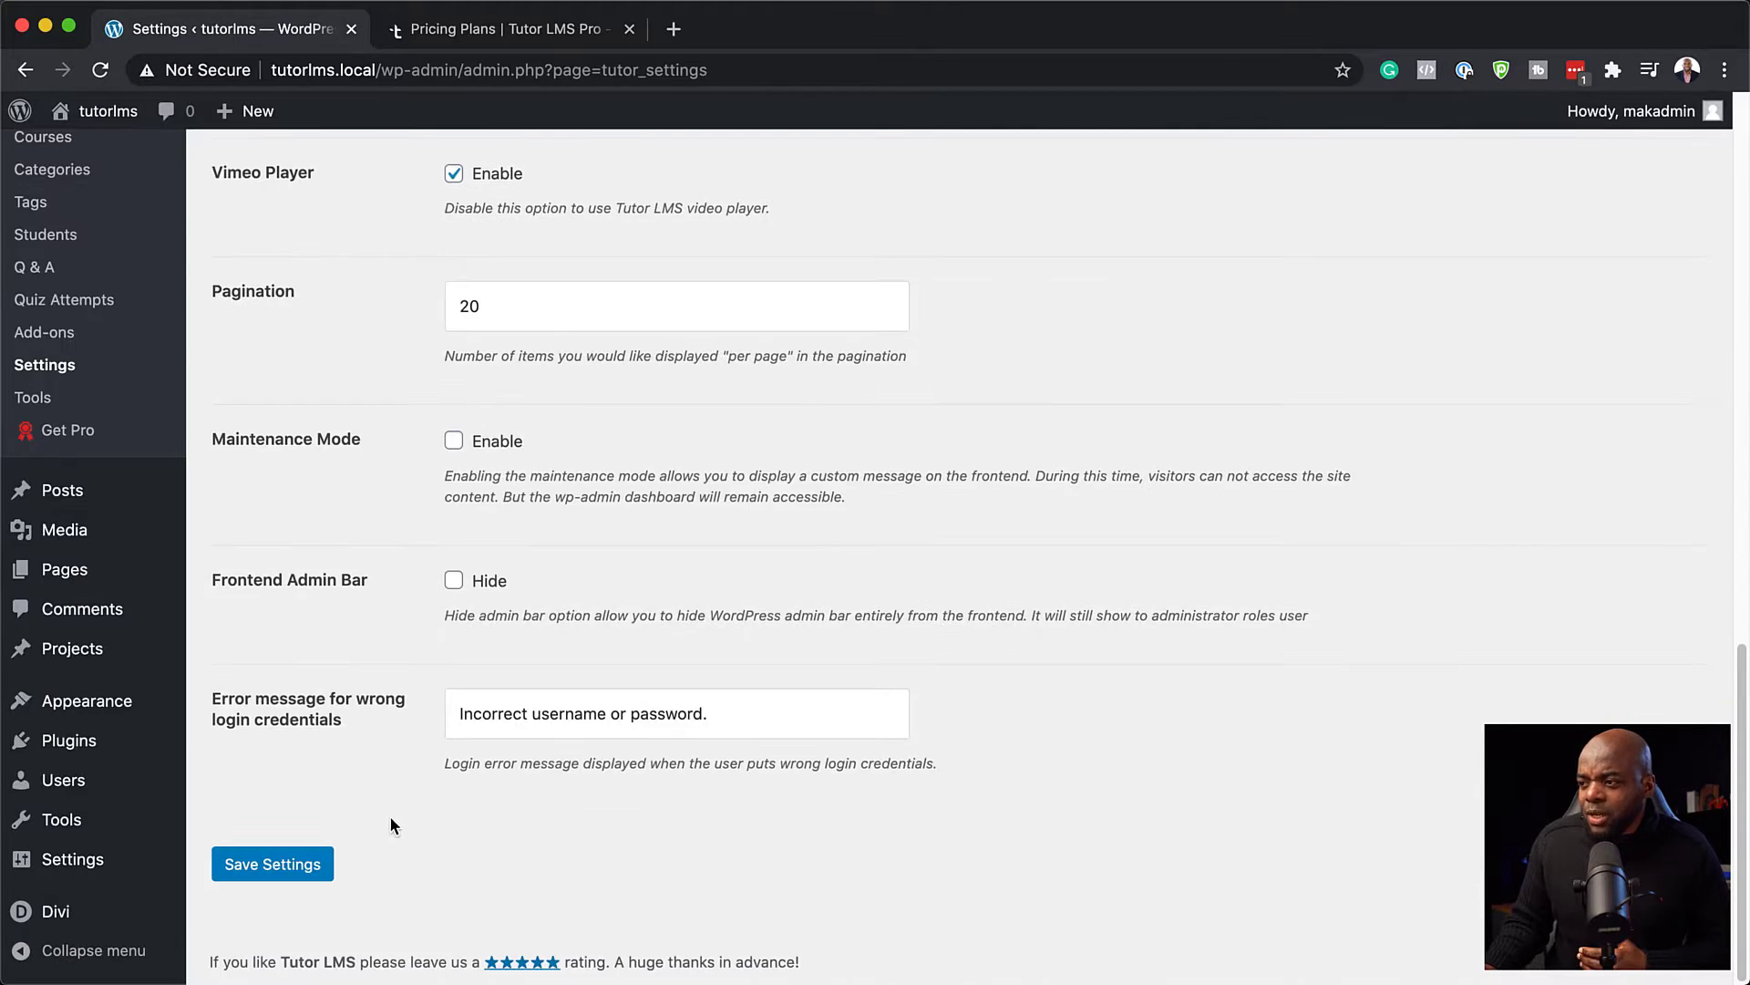
click(276, 870)
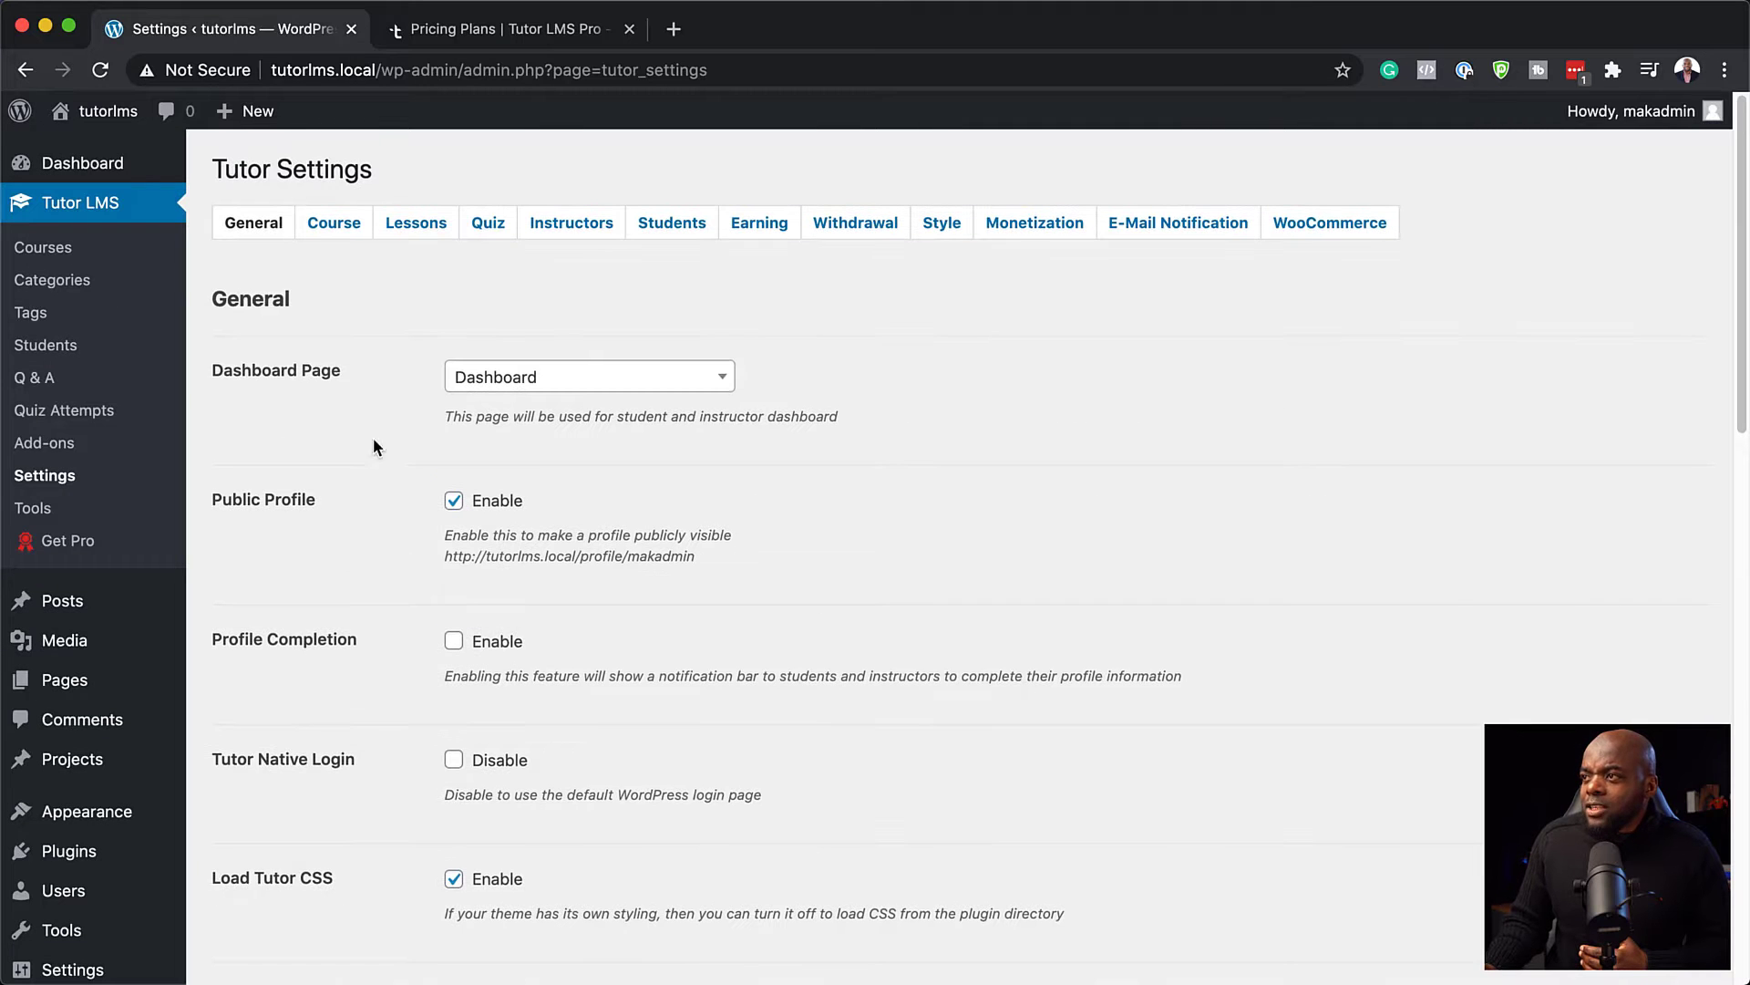
click(334, 233)
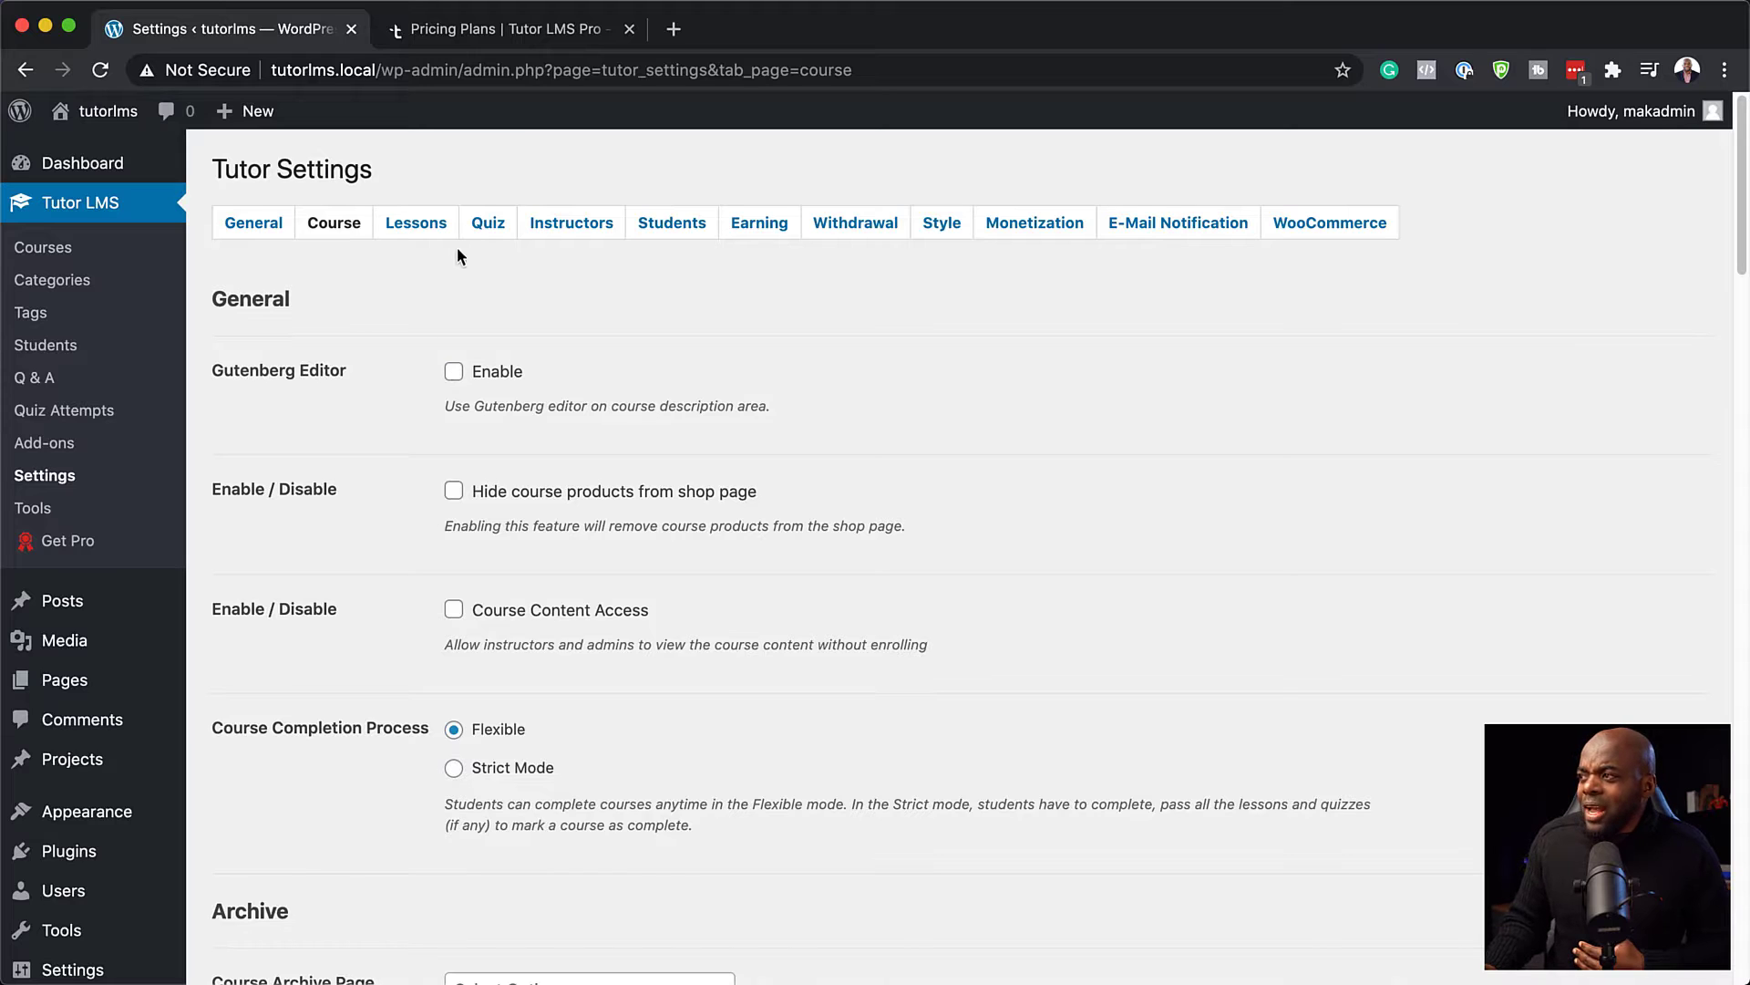
click(1302, 226)
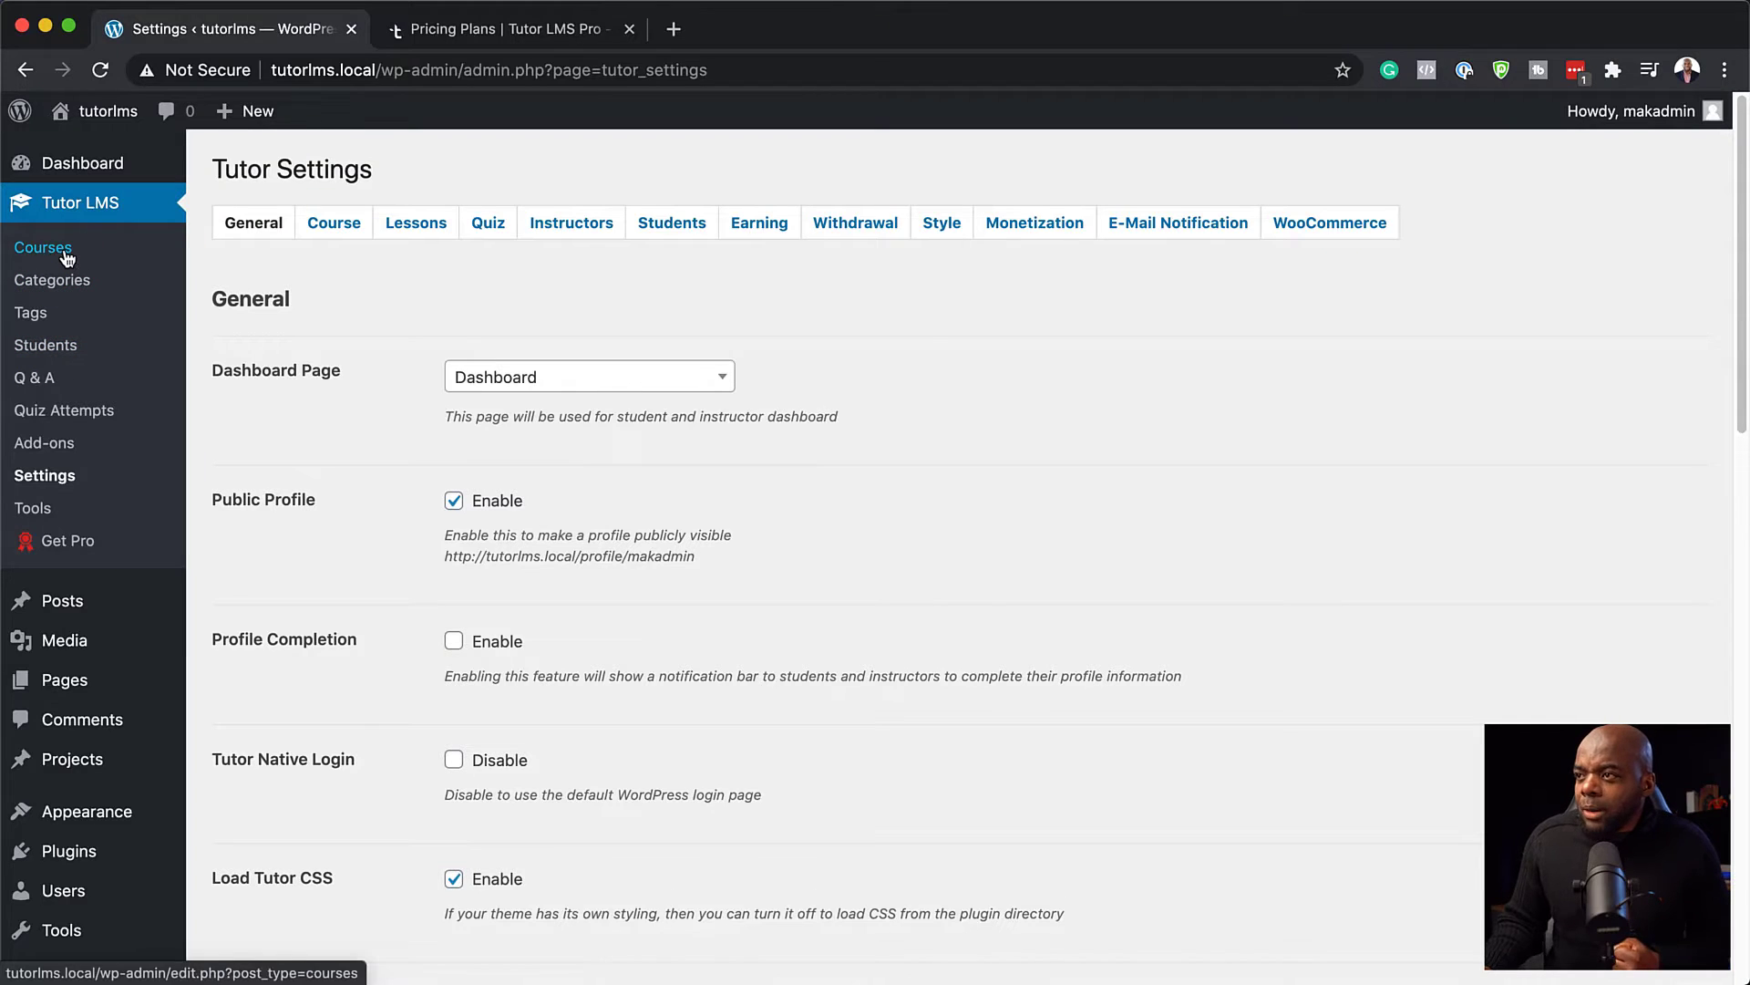
Start a new Tutor LMS course titled 'Mak Course'
click(64, 255)
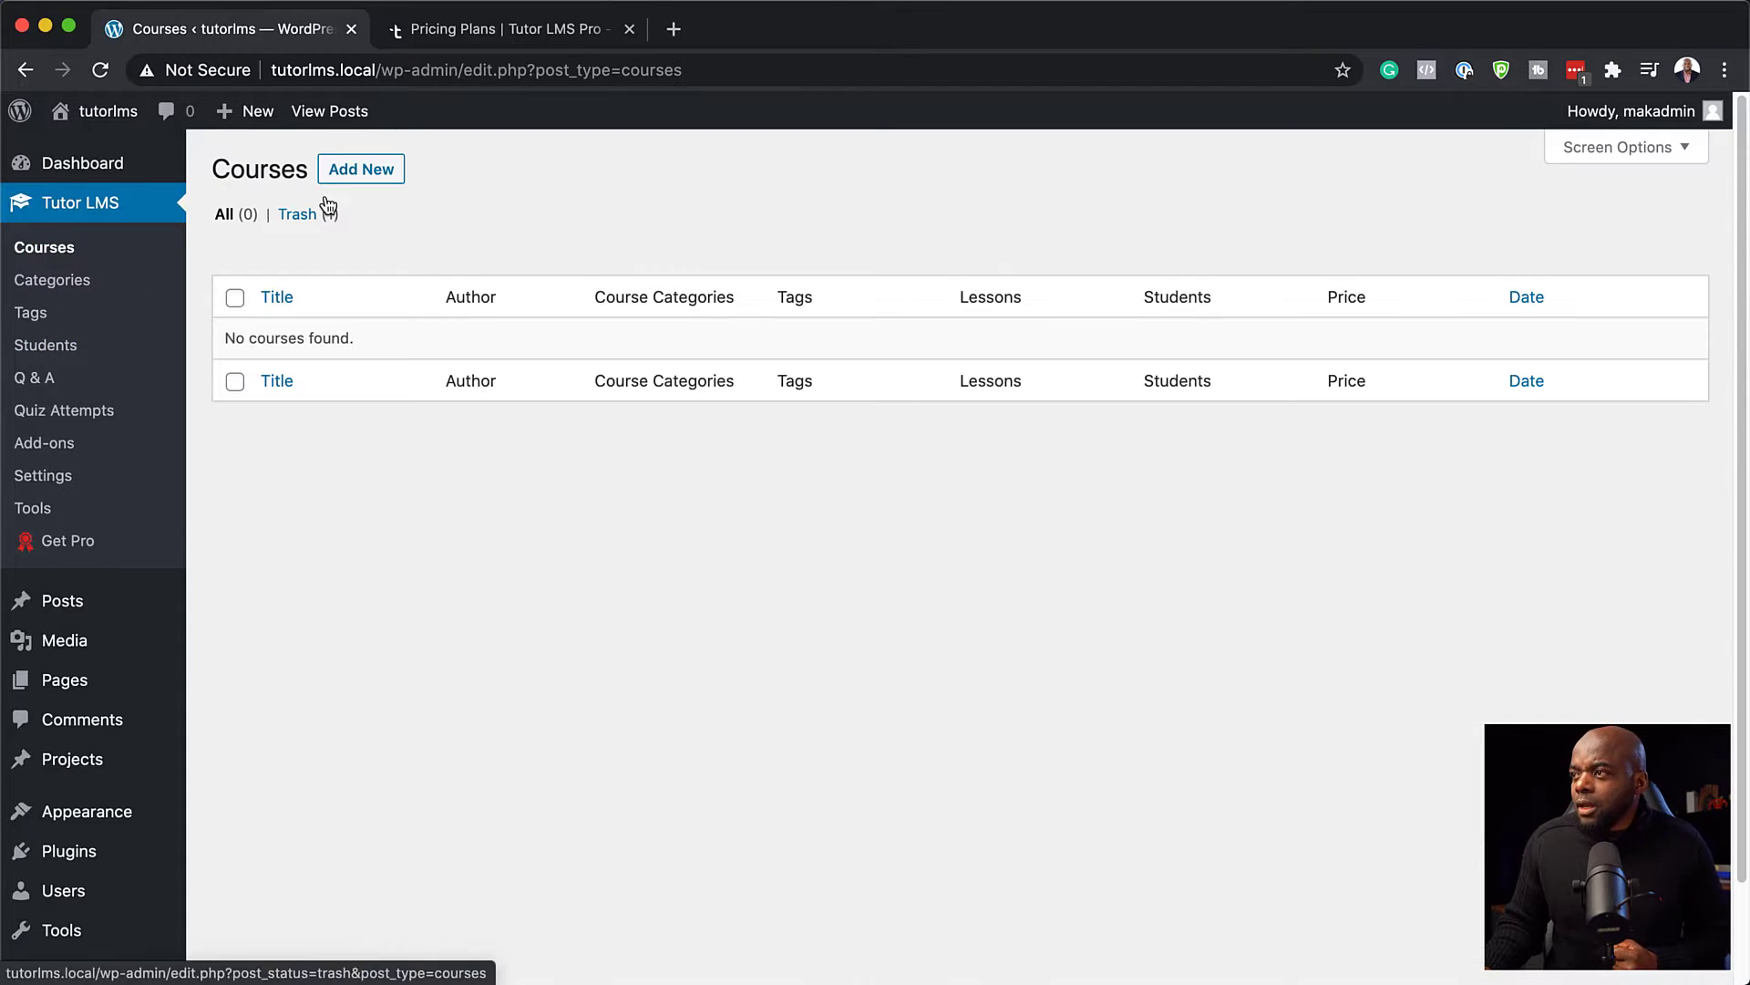
click(358, 173)
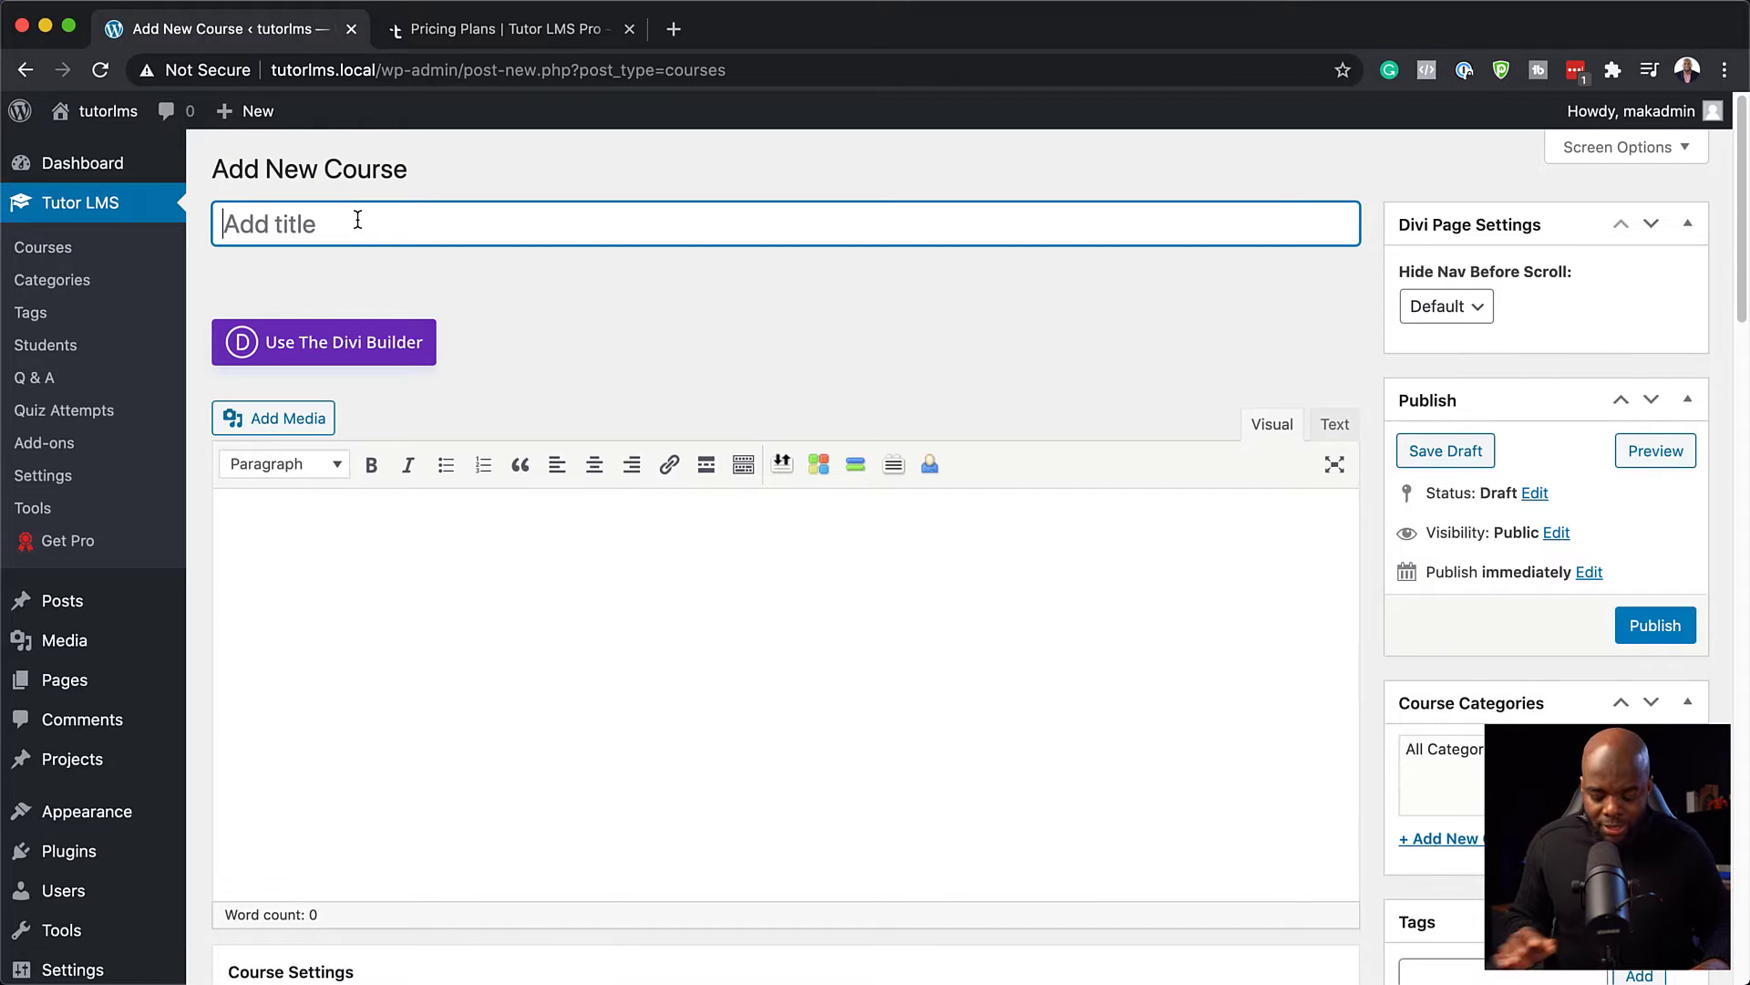
text(Mk)
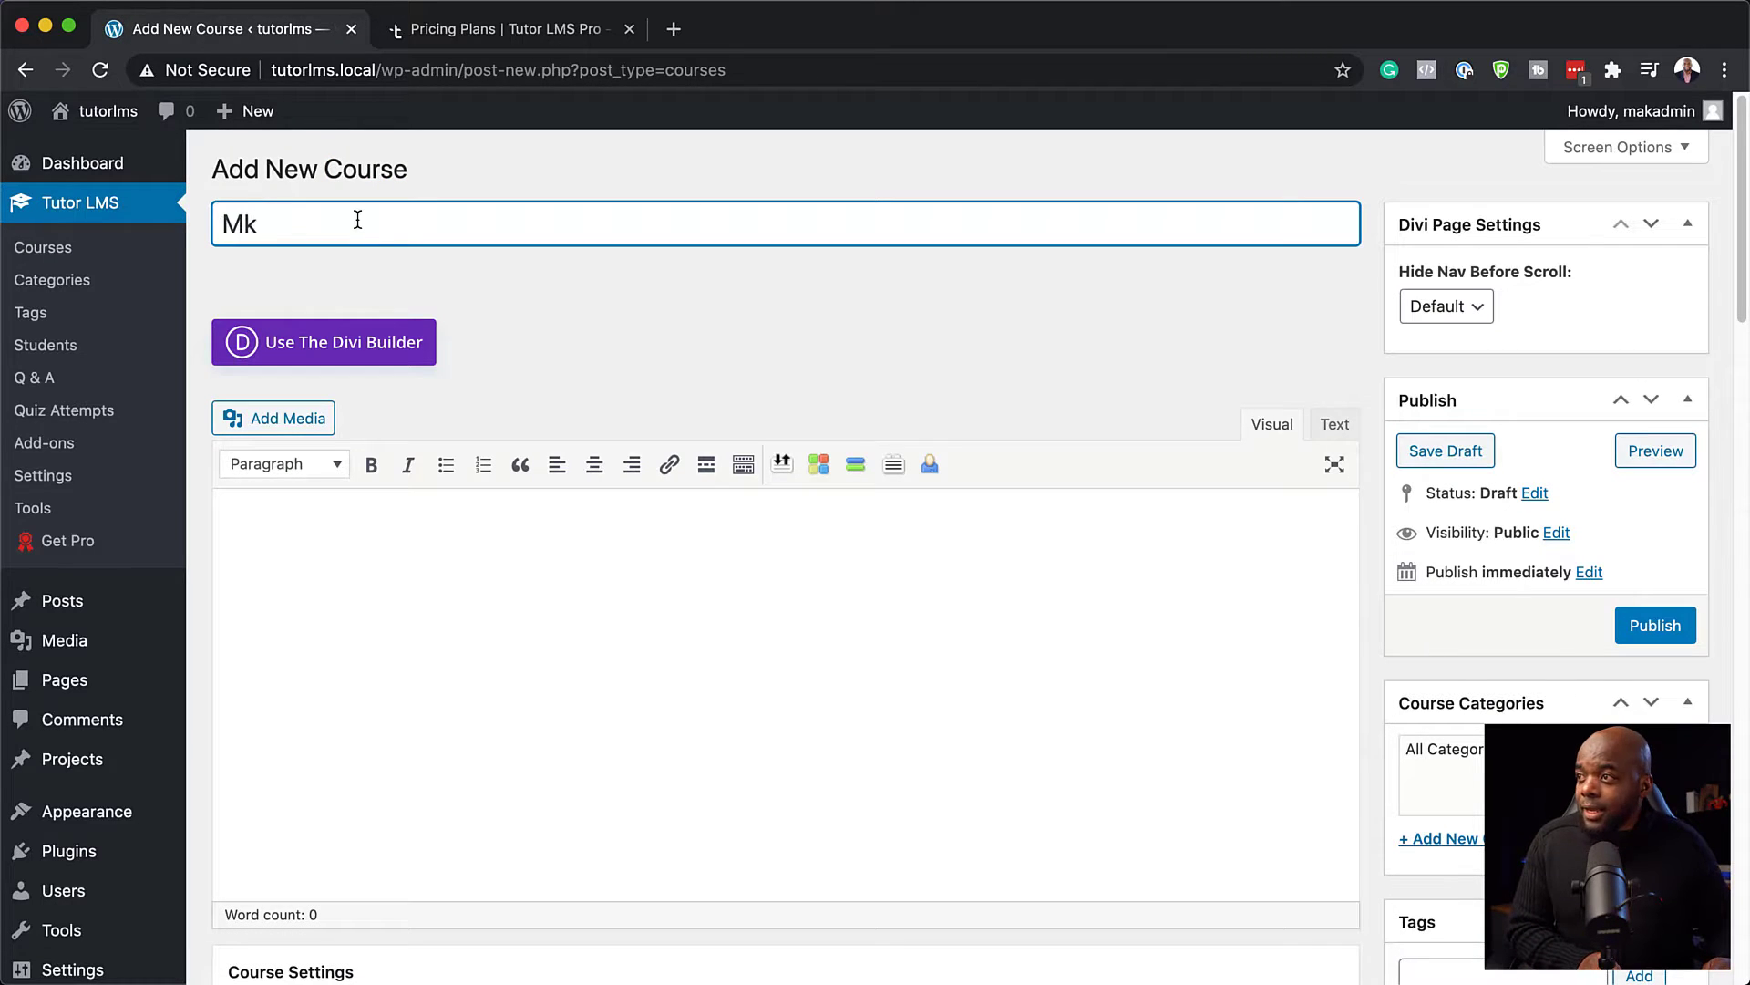
key(BackSpace)
text(ak Course)
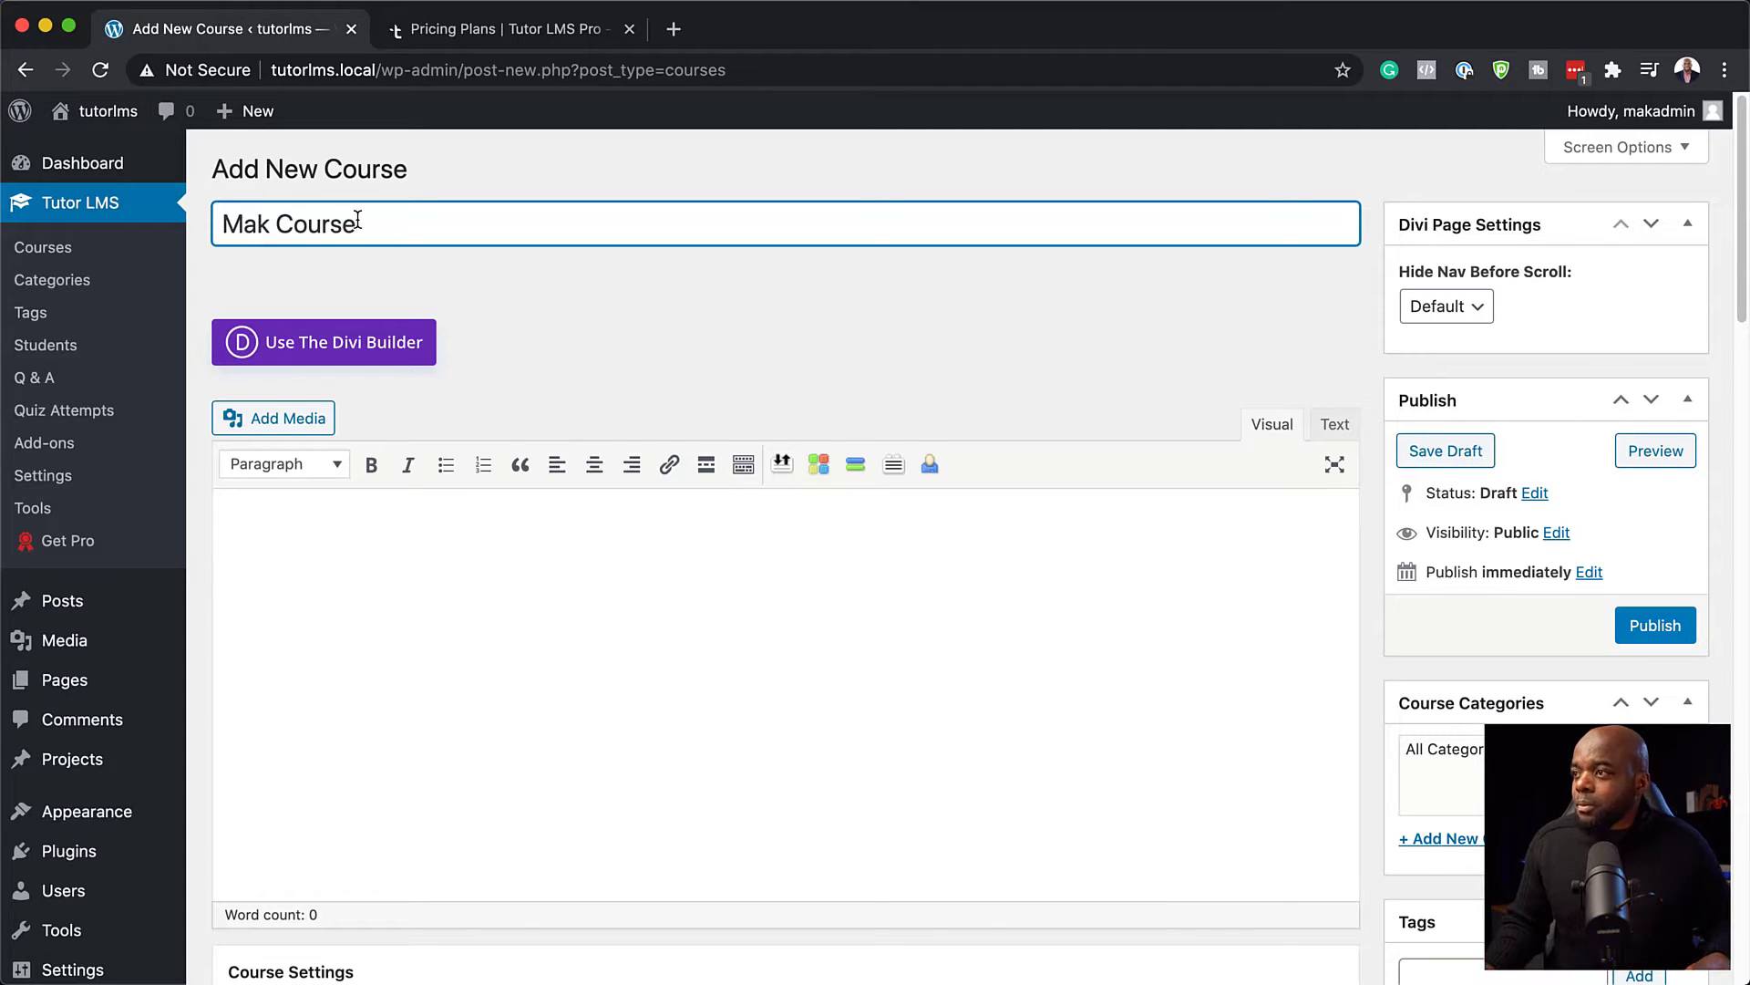
Paste a Lorem ipsum description, set Maximum Students to 100 and difficulty to Beginner
click(298, 539)
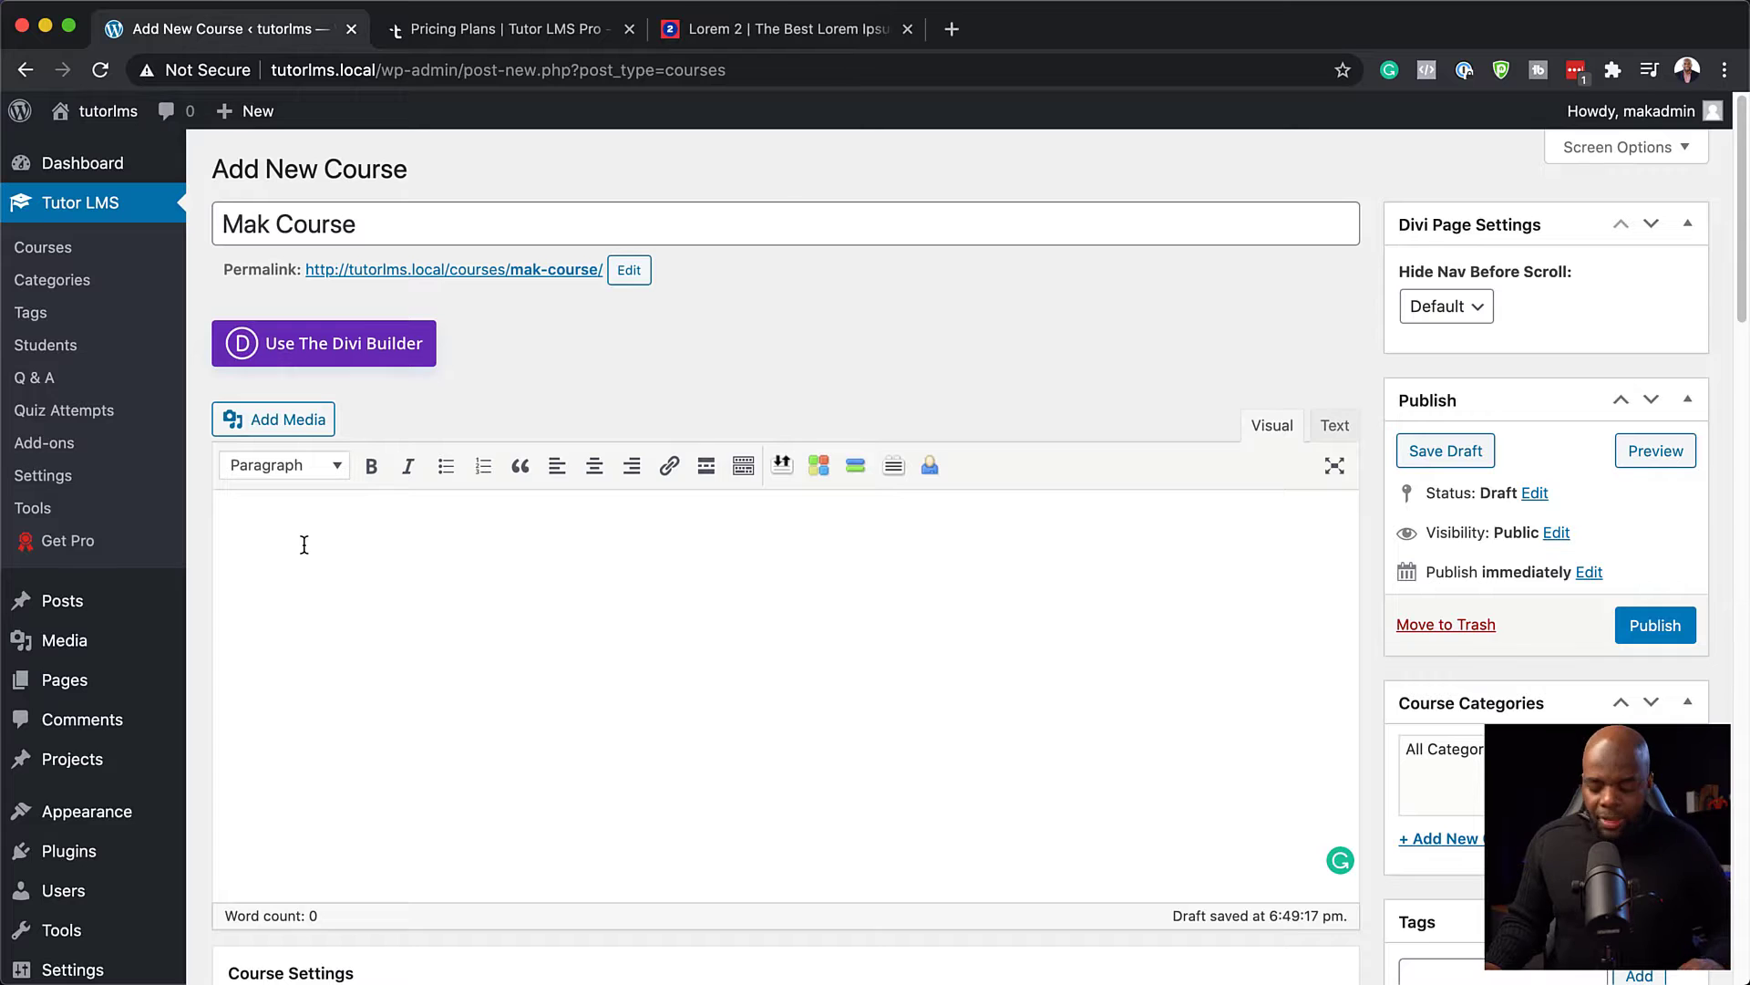
text(Lorem ipsum dolor sit amet, consectetuer adipiscing elit. Donec odio. Quisque volutpat mattis eros. Nullam malesuada erat ut turpis. Suspendisse urna nibh, viverra non, semper suscipit, posuere a, pede.)
scroll(469, 659, down, 6)
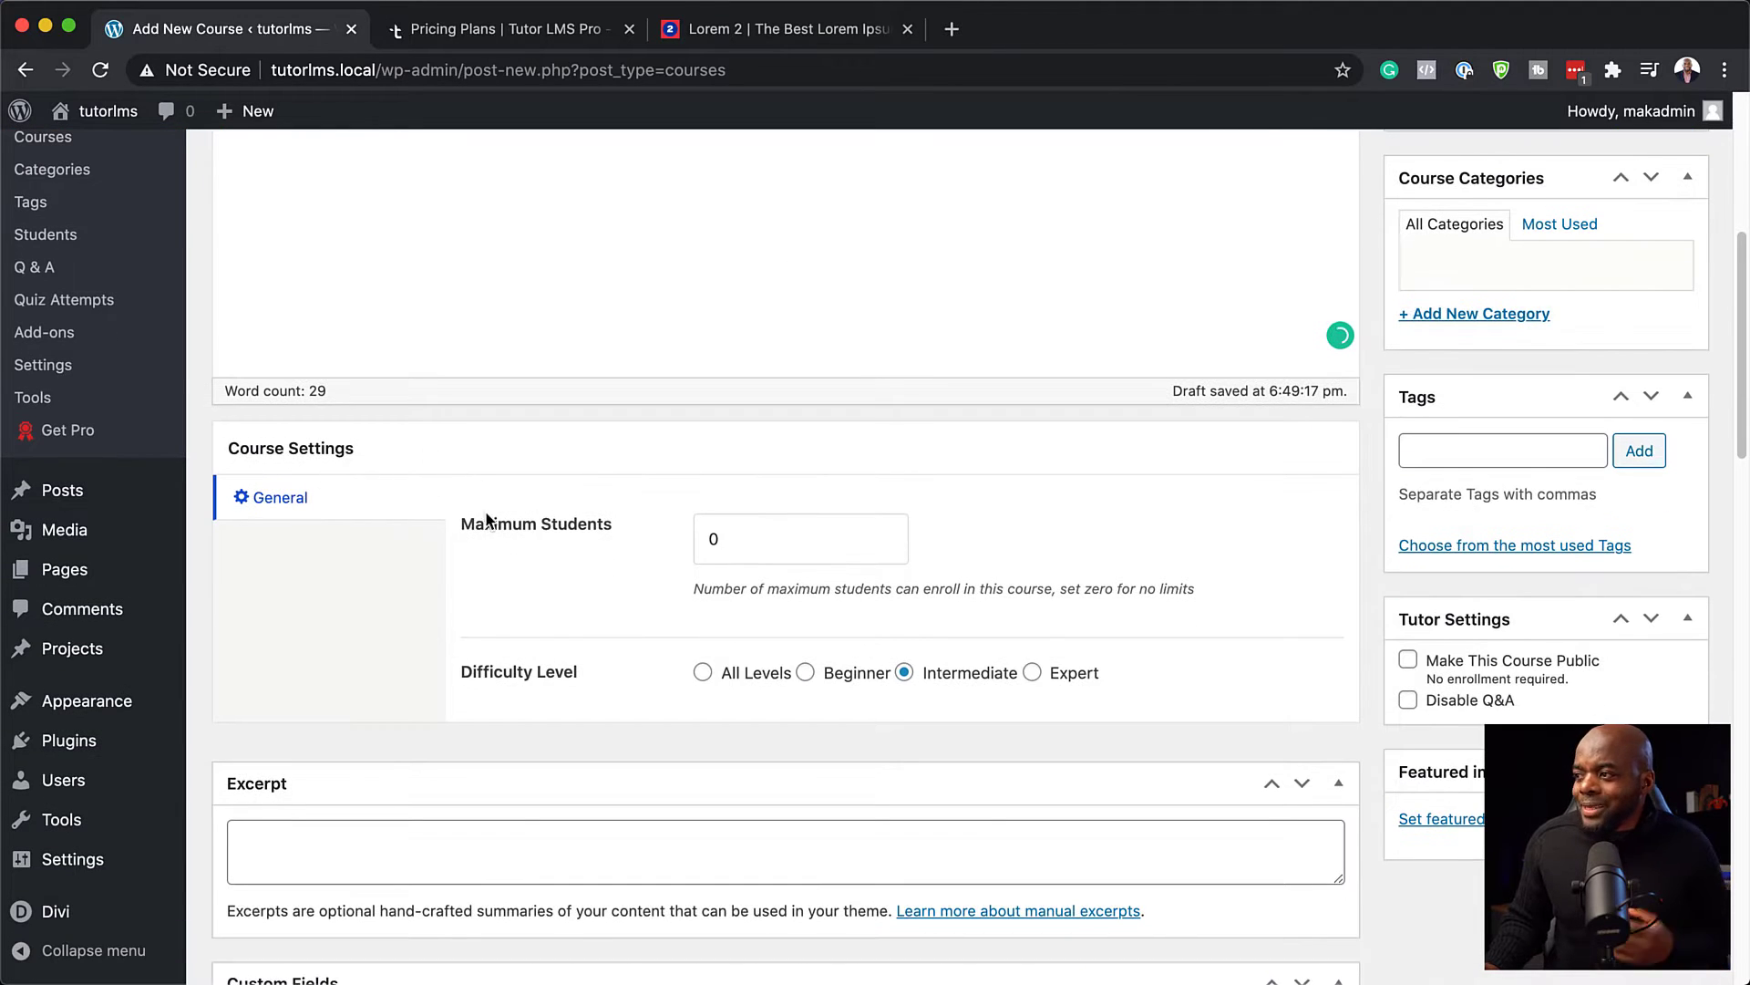
double_click(713, 540)
text(100)
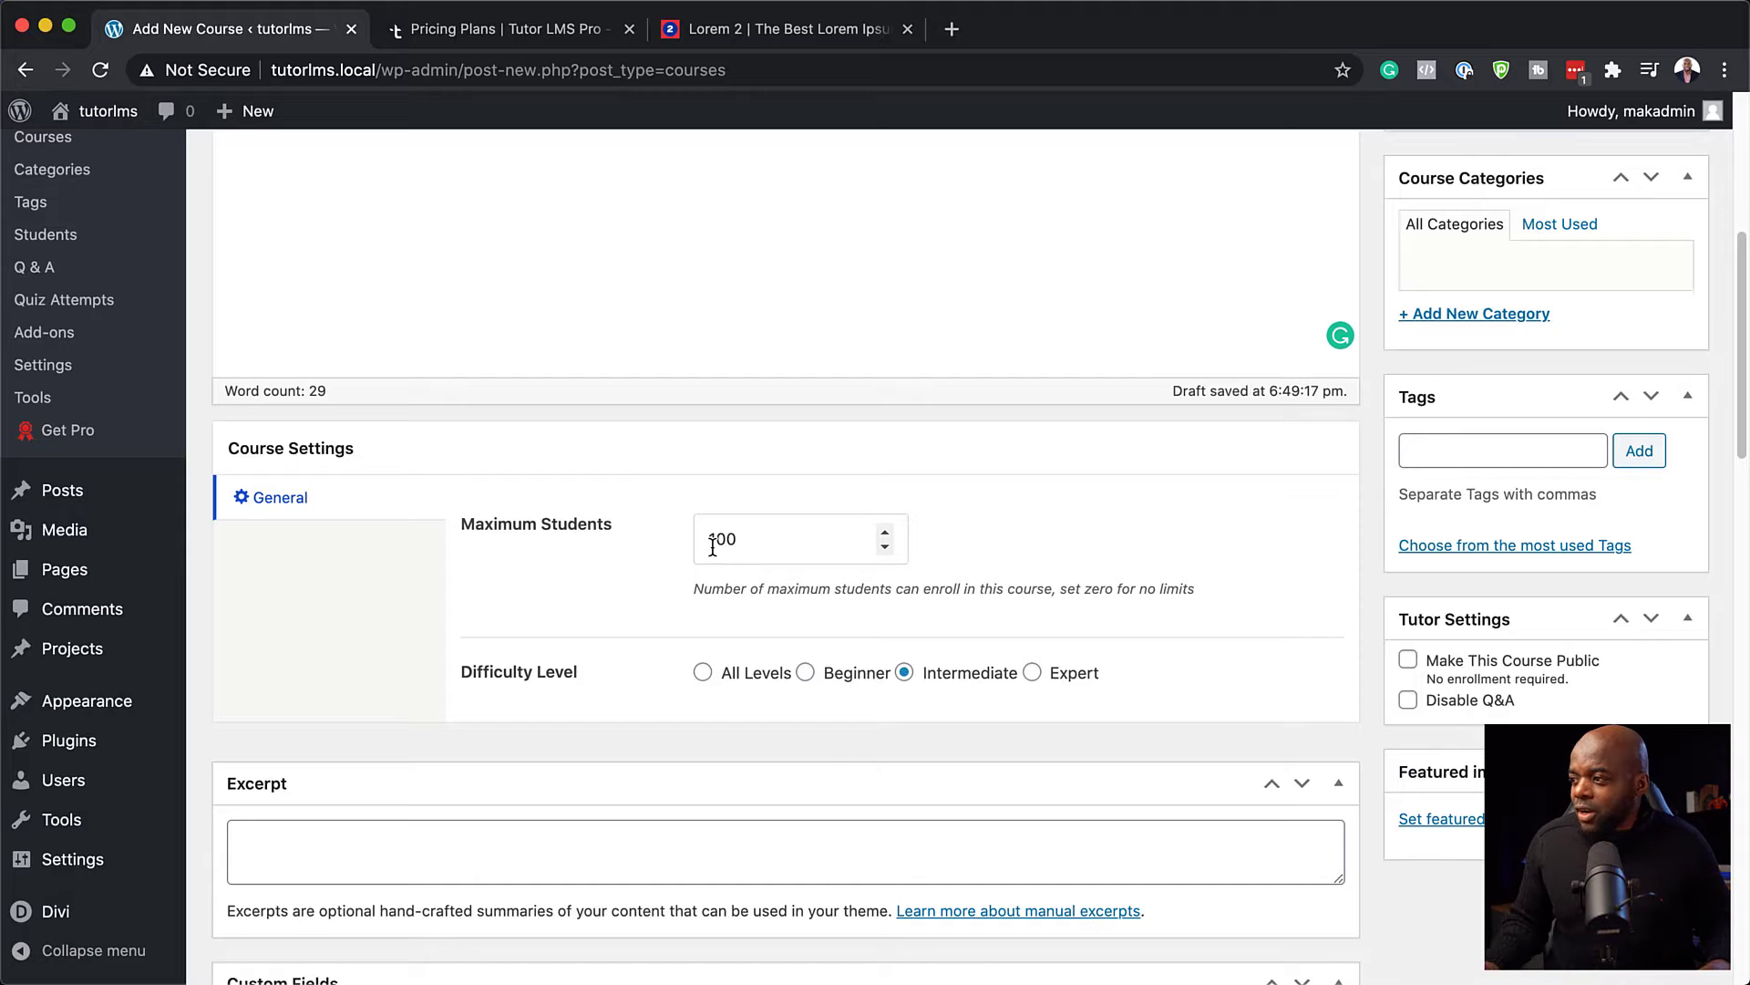
scroll(602, 649, down, 1)
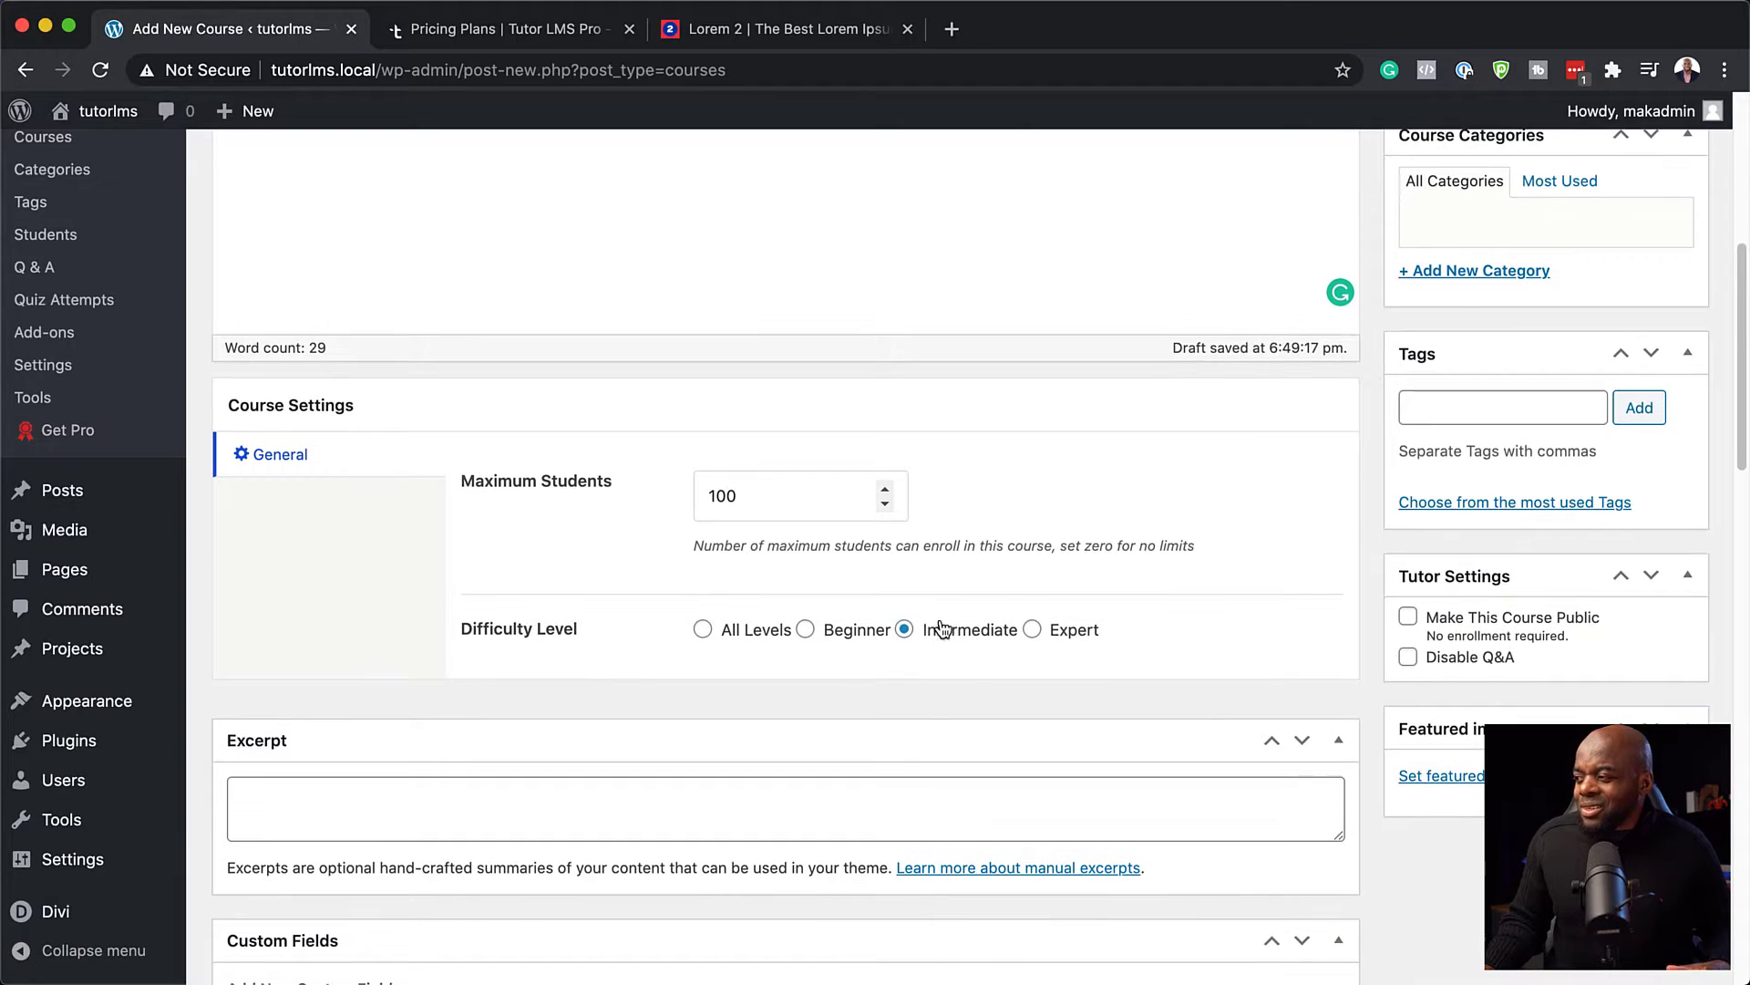
click(805, 629)
Scroll down past Excerpt, Custom Fields and Author to the Course Builder box
scroll(703, 680, down, 5)
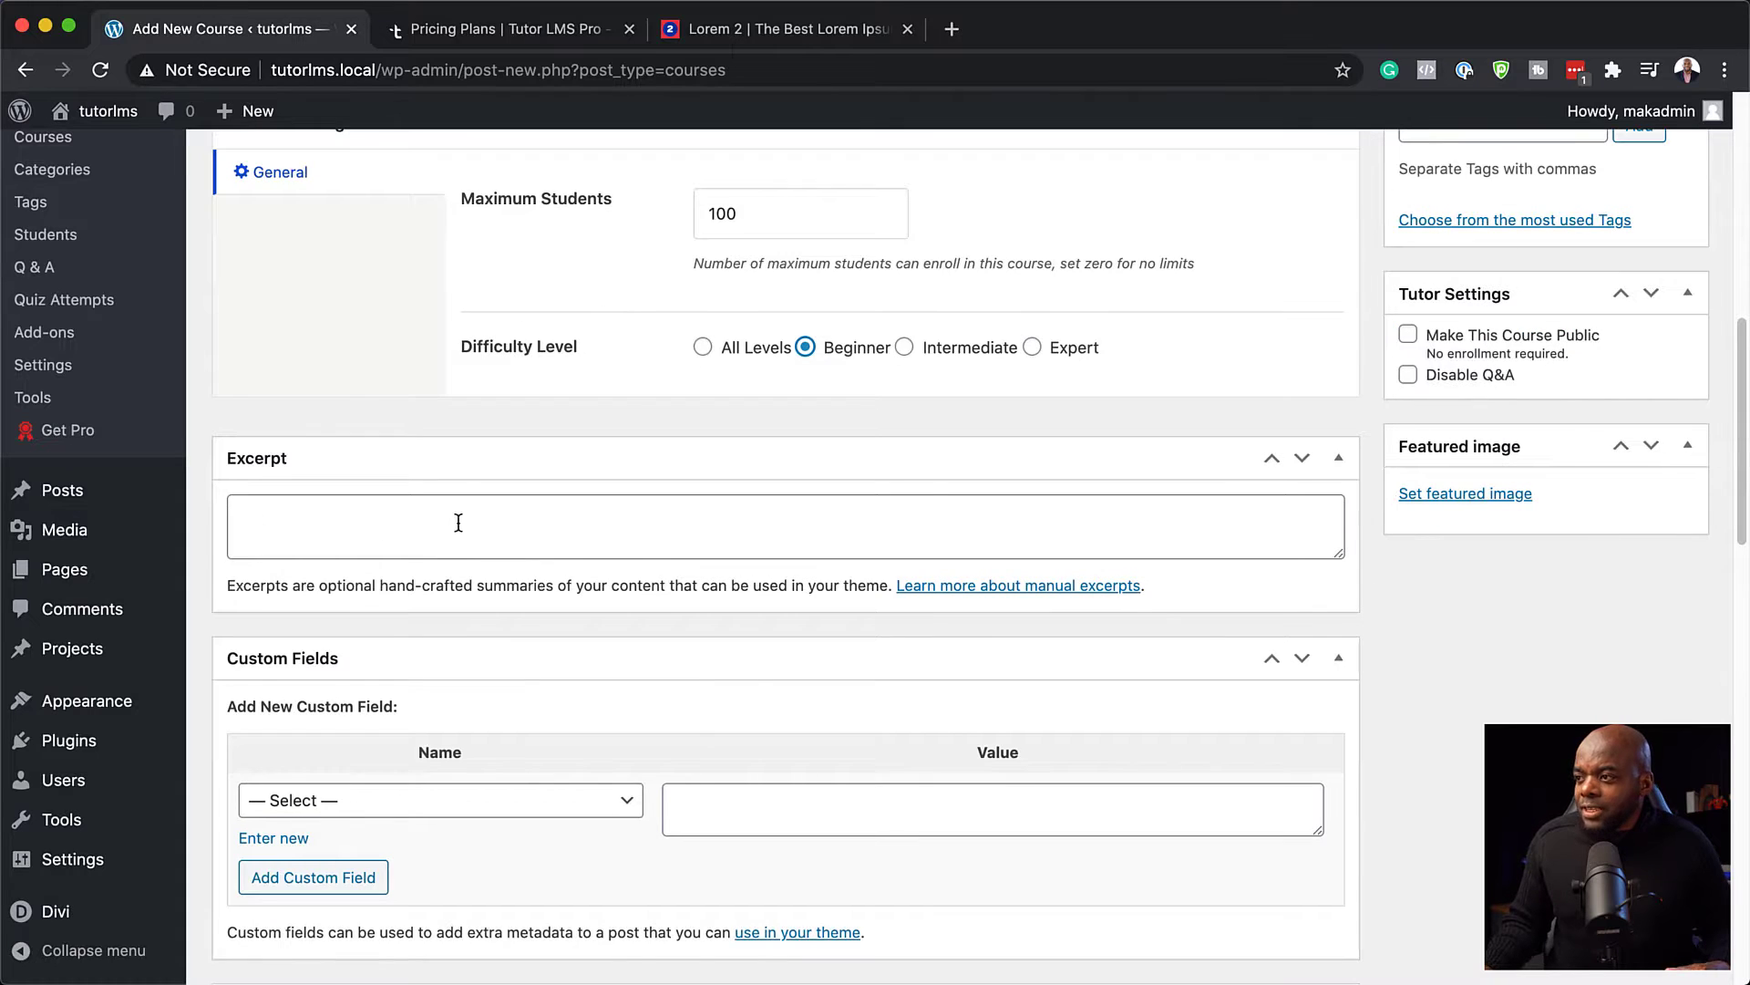
scroll(480, 629, down, 9)
scroll(483, 637, down, 3)
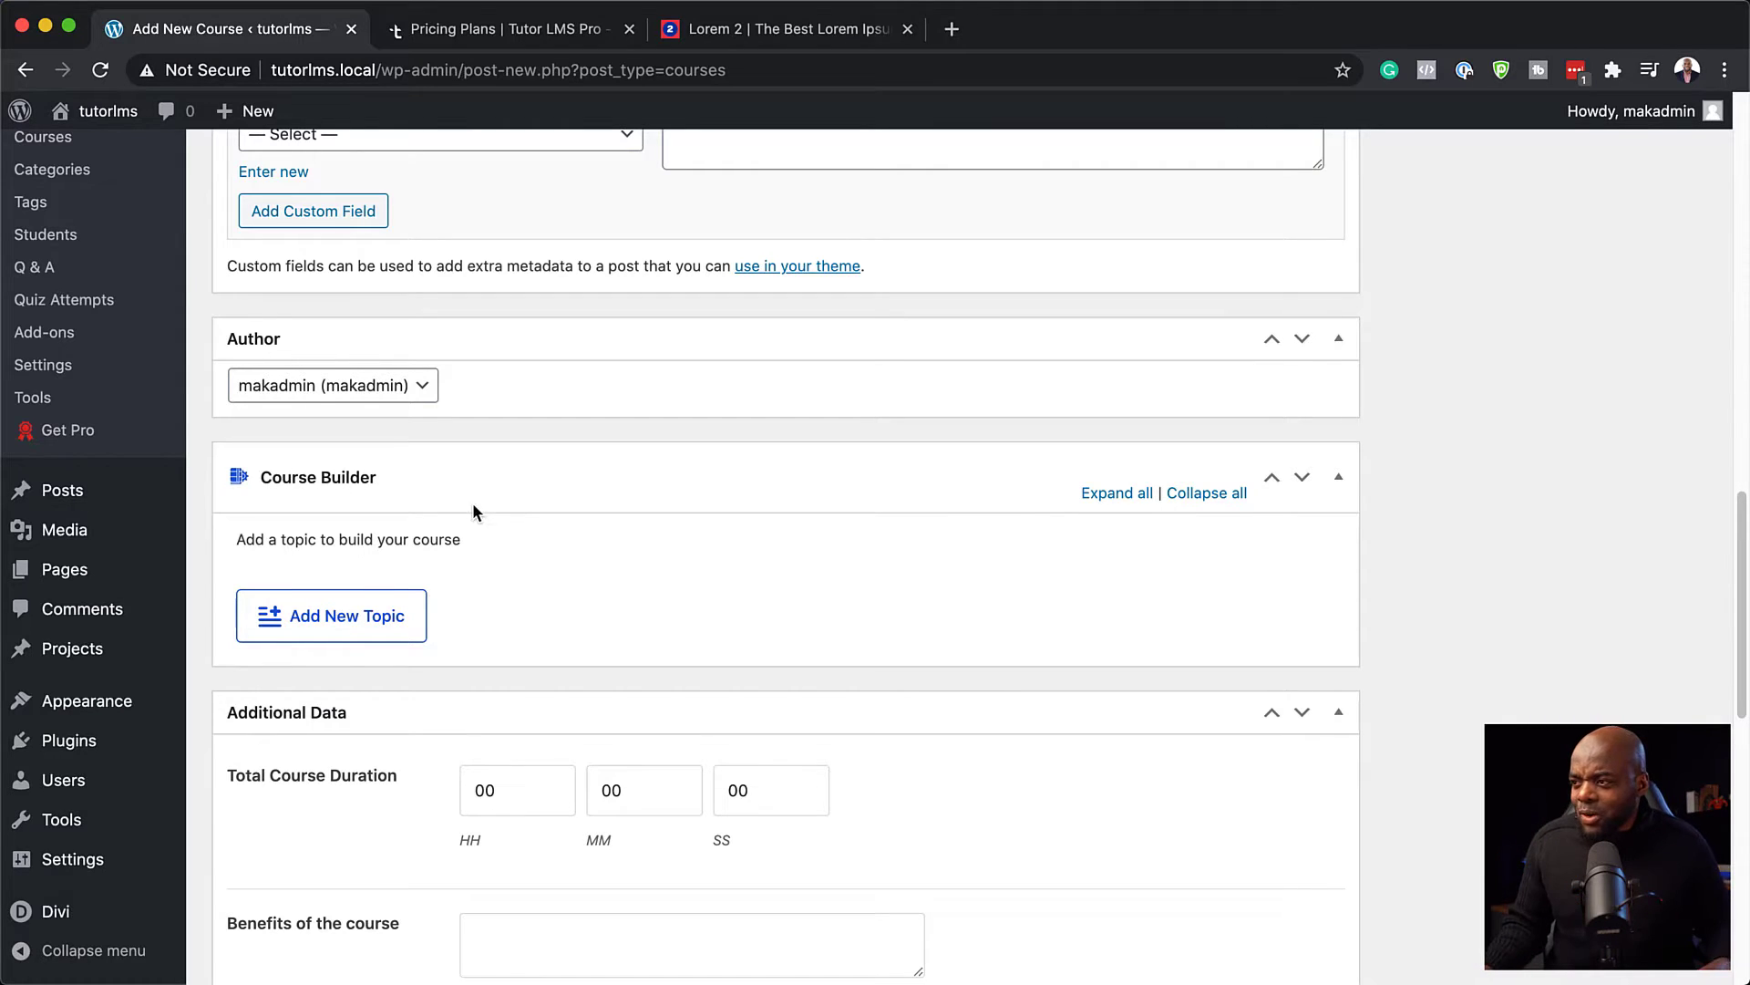
scroll(457, 511, down, 1)
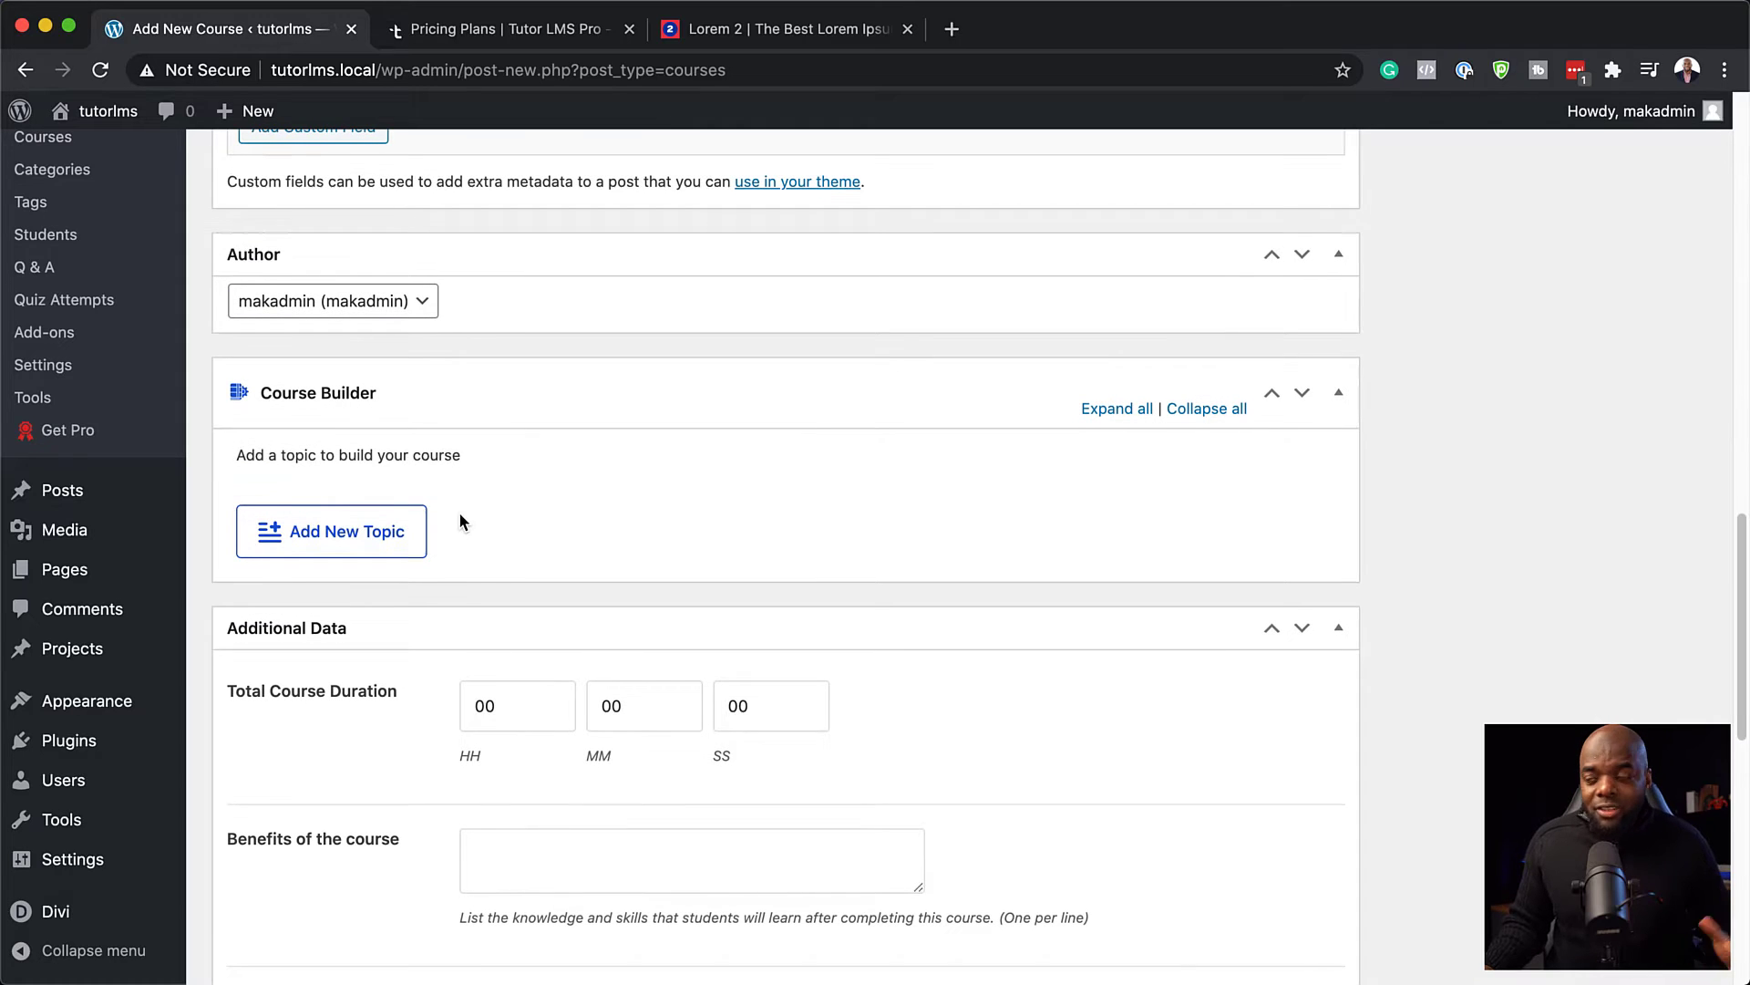
Begin a new topic and name it 'Main course'
click(374, 540)
scroll(571, 702, down, 3)
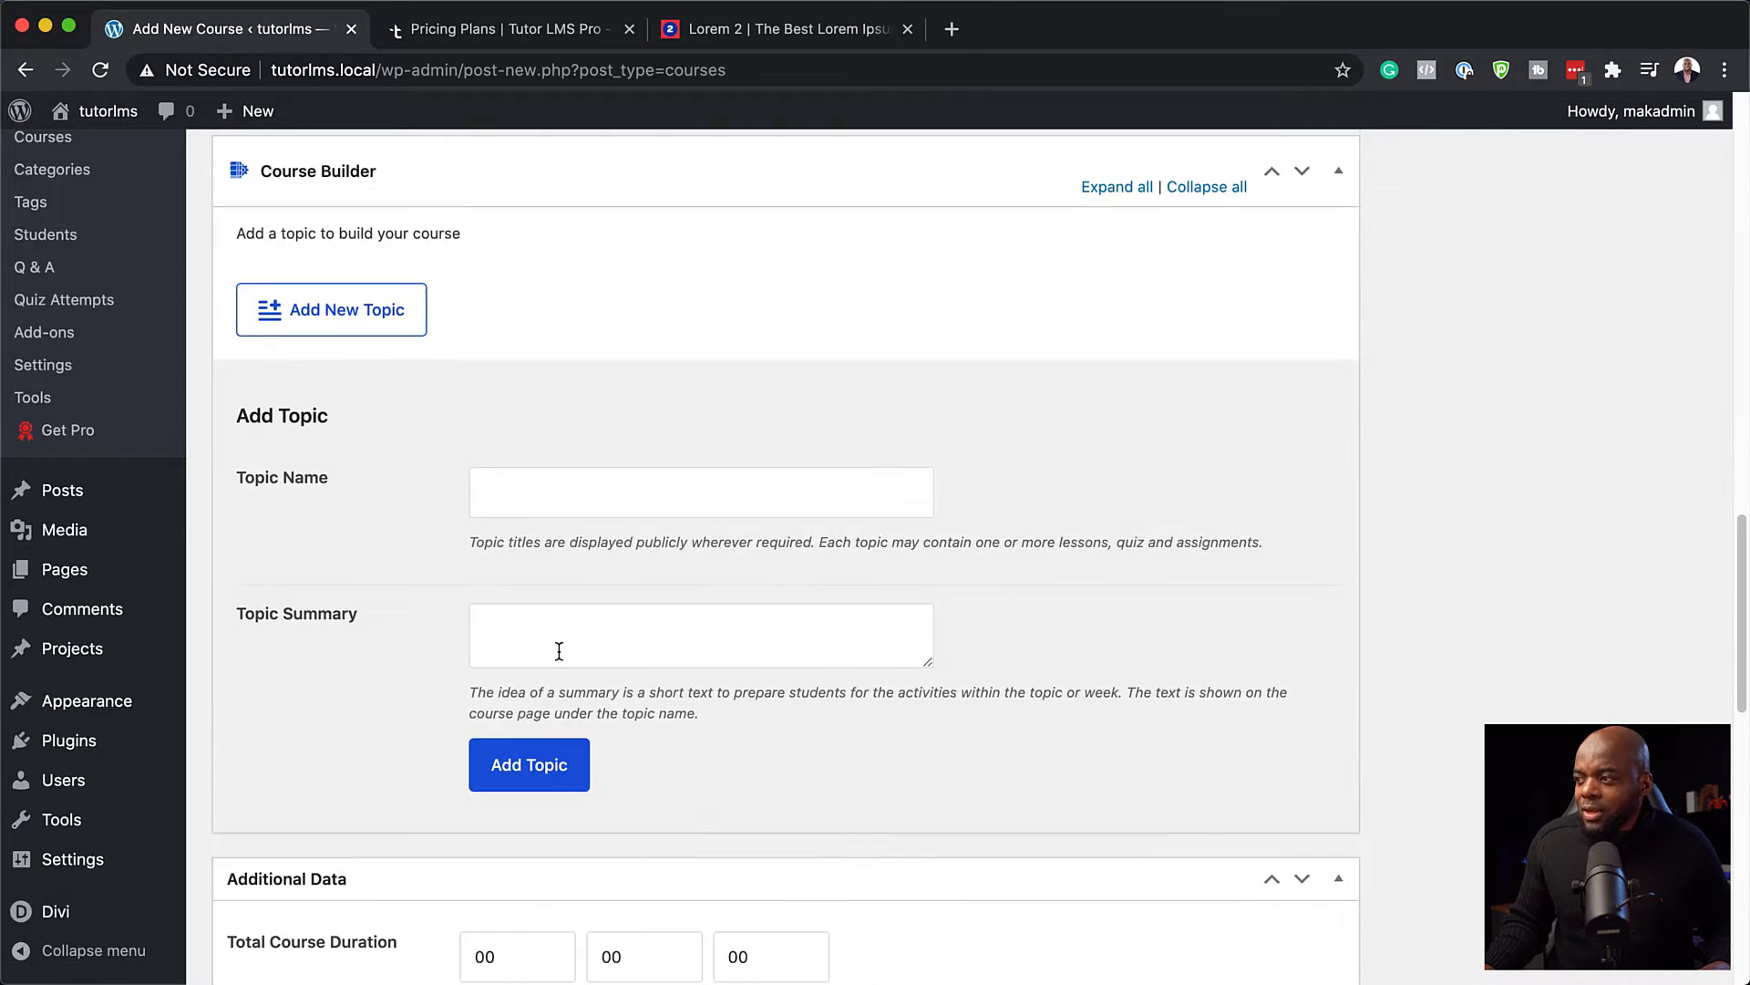
click(546, 491)
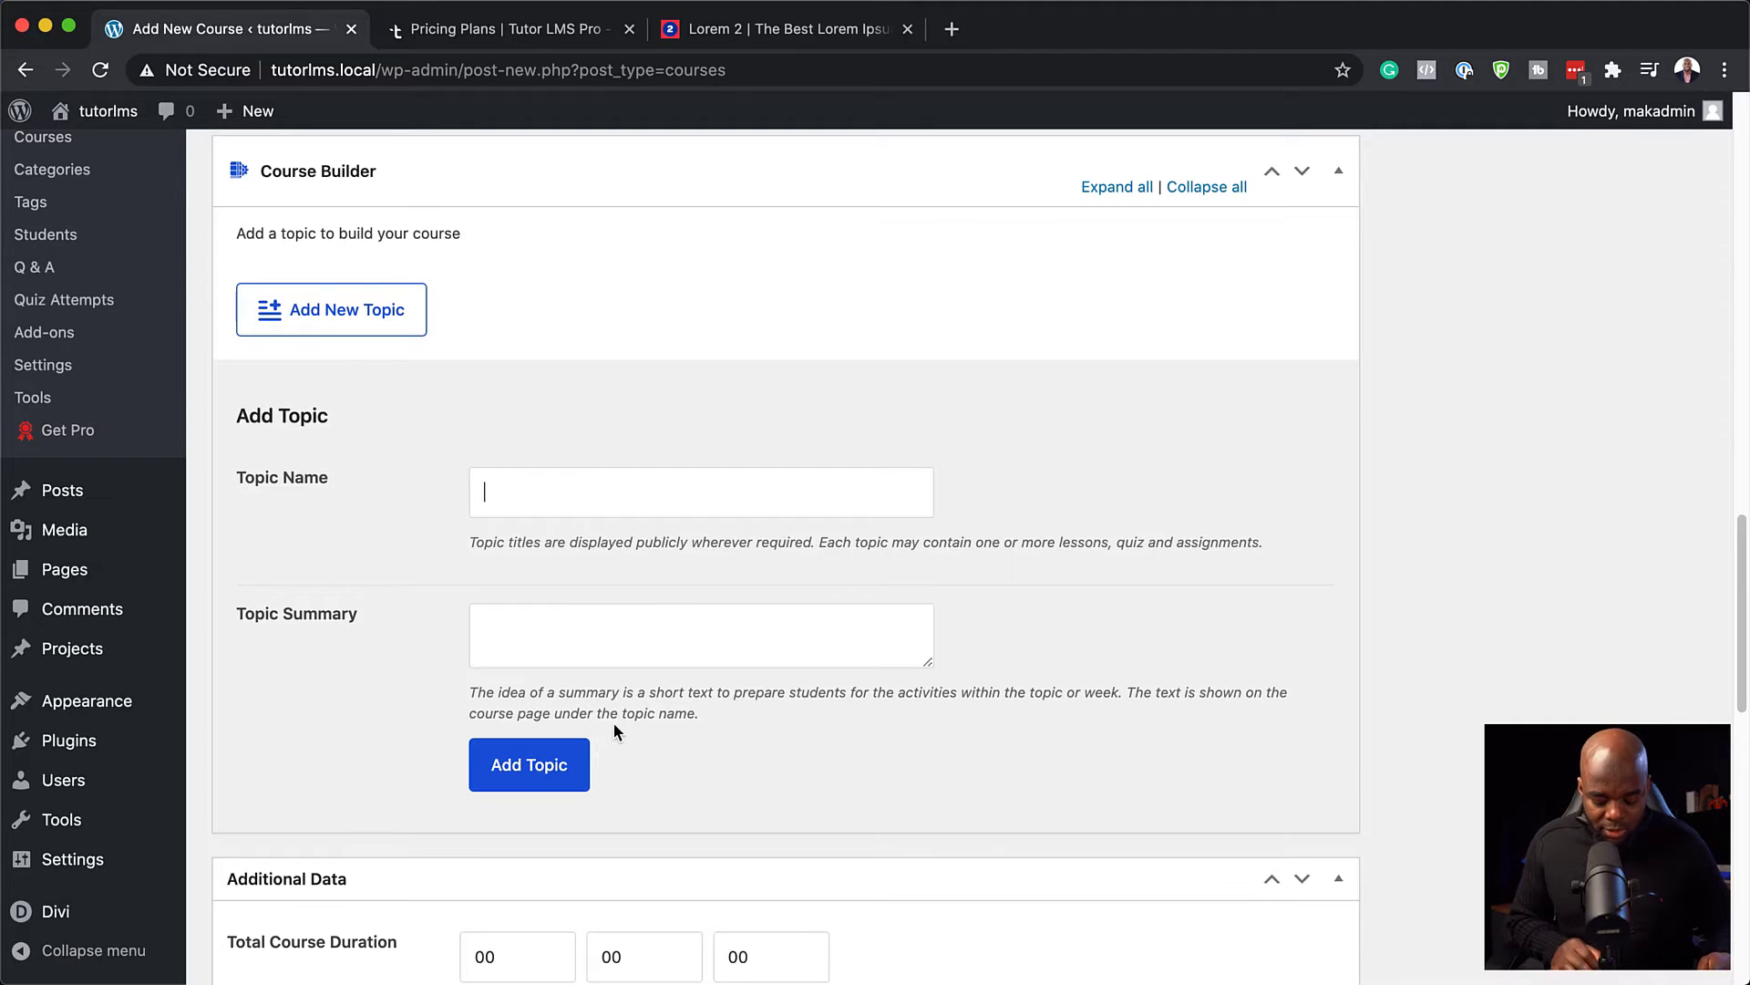
text(Main course)
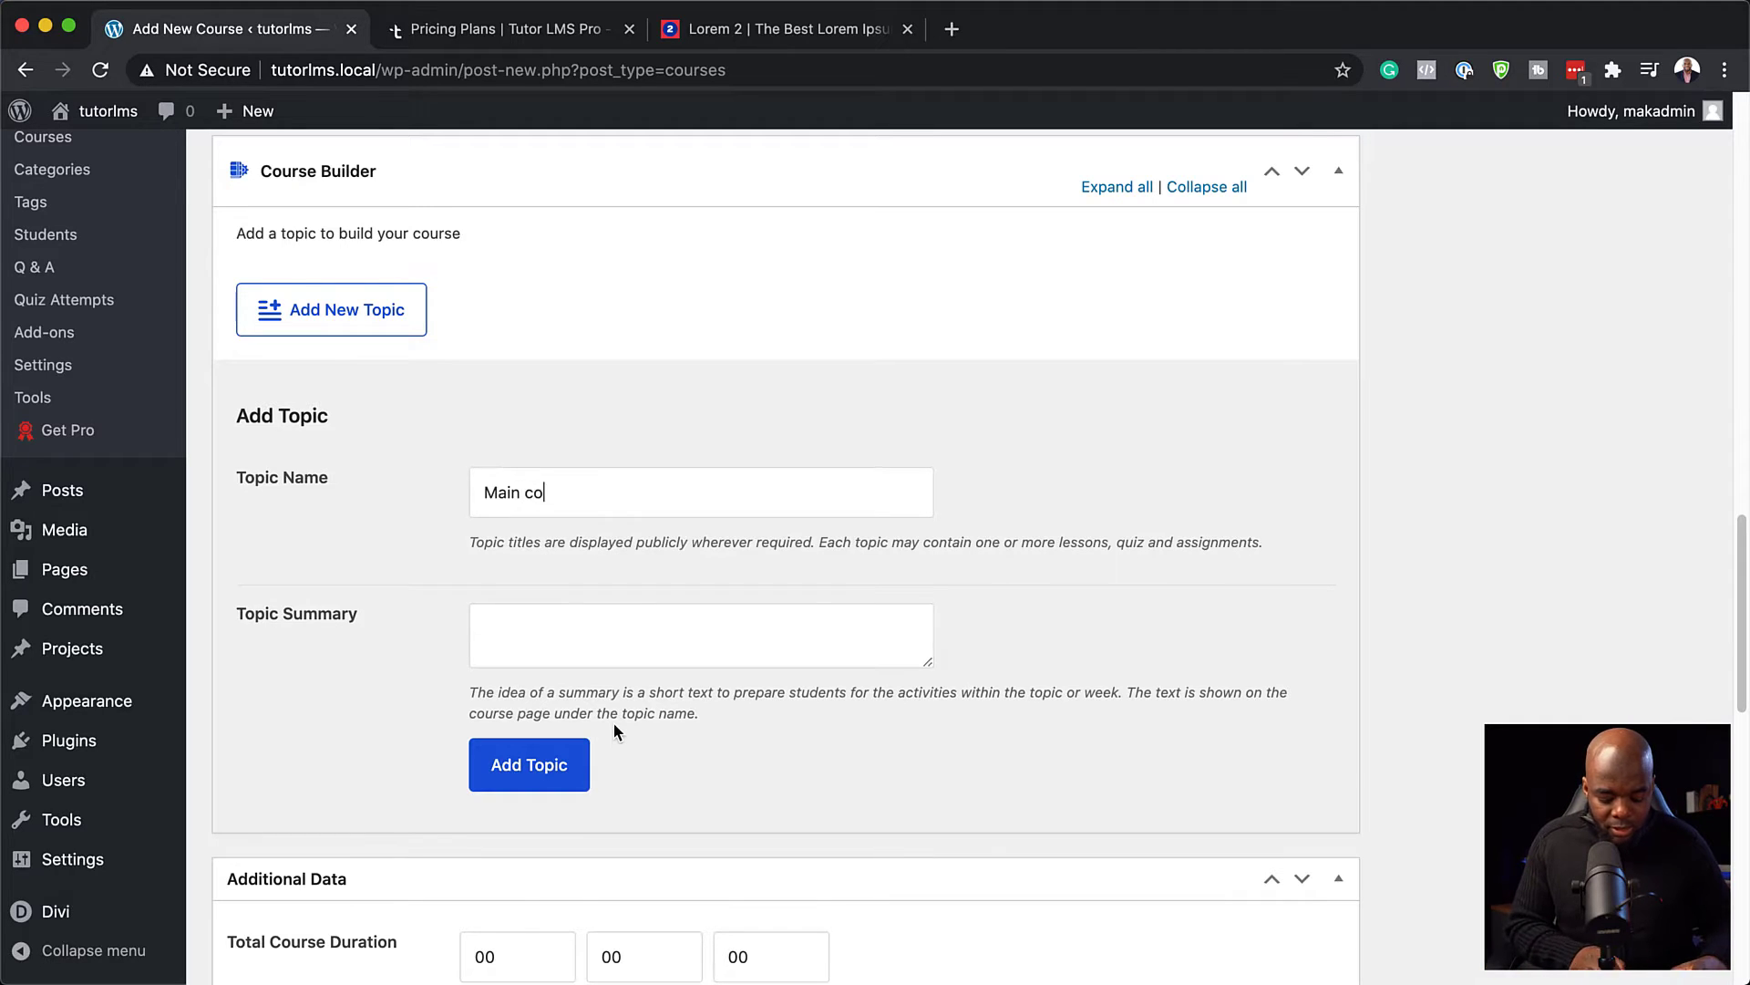
Paste a Lorem ipsum summary, trim it to start at 'Nullam', and add the topic
click(540, 652)
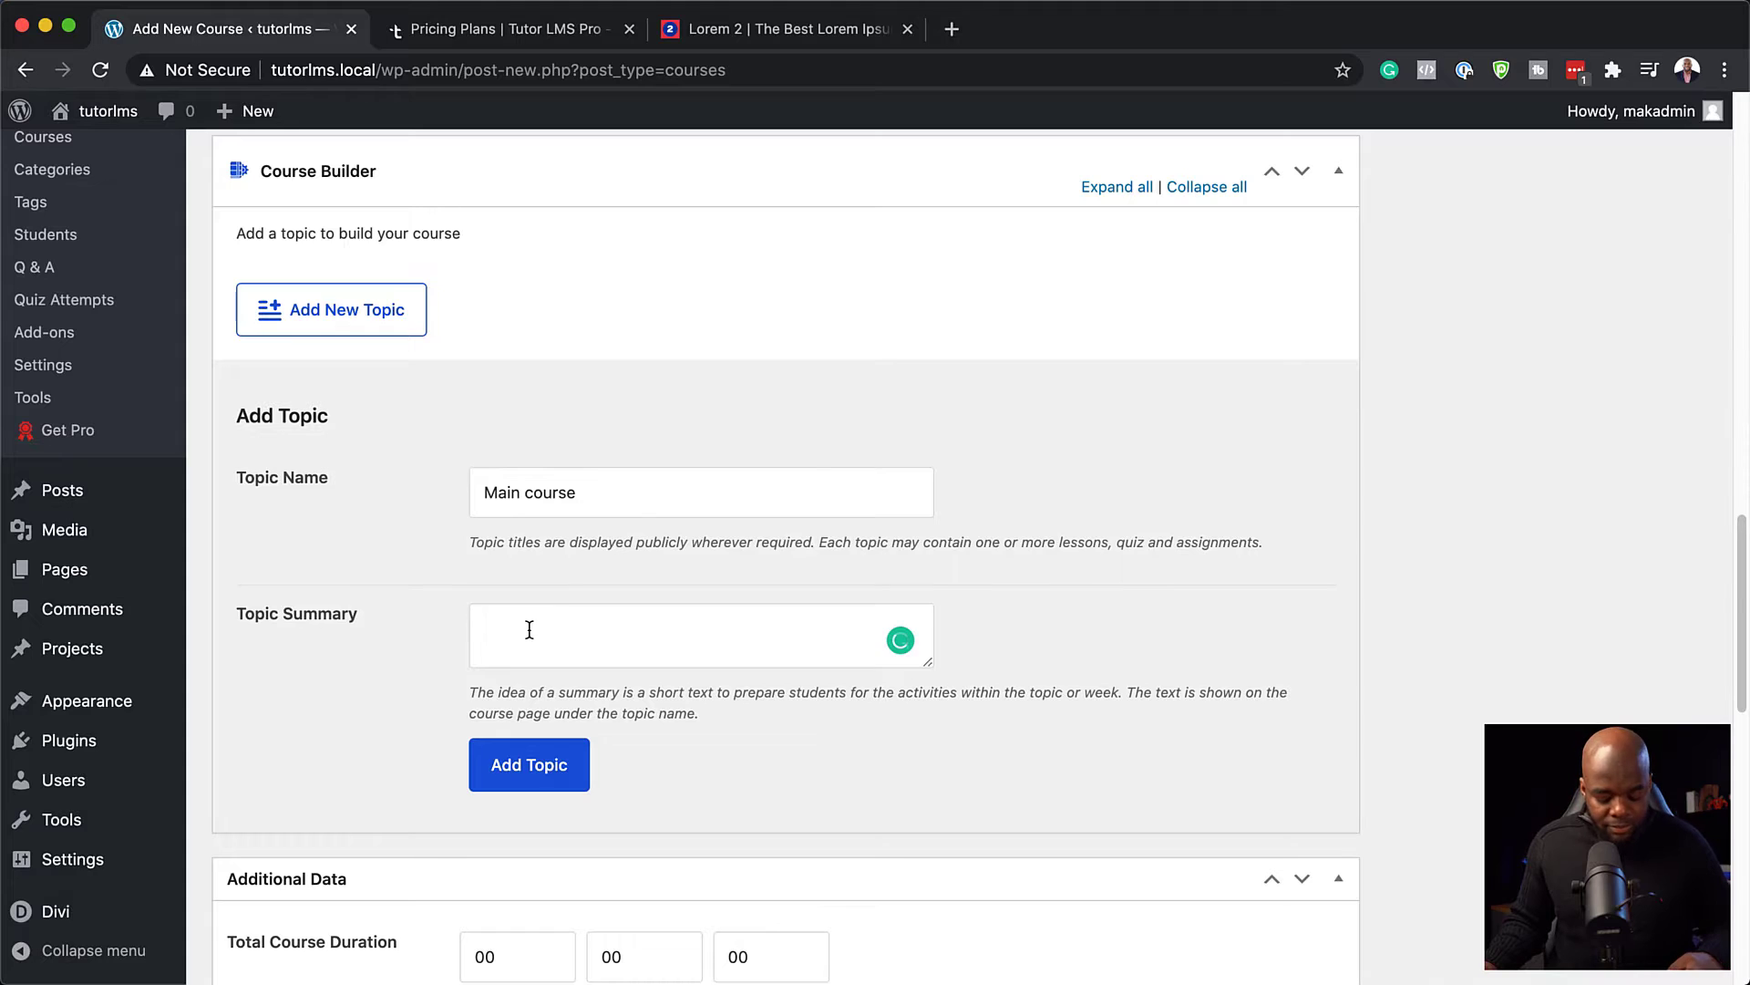
text(Lorem ipsum dolor sit amet, consectetuer adipiscing elit. Donec odio. Quisque volutpat mattis eros. Nullam malesuada erat ut turpis. Suspendisse urna nibh, viverra non, semper suscipit, posuere a, pede.)
click(833, 611)
key(super+shift+Up)
key(BackSpace)
scroll(449, 571, down, 1)
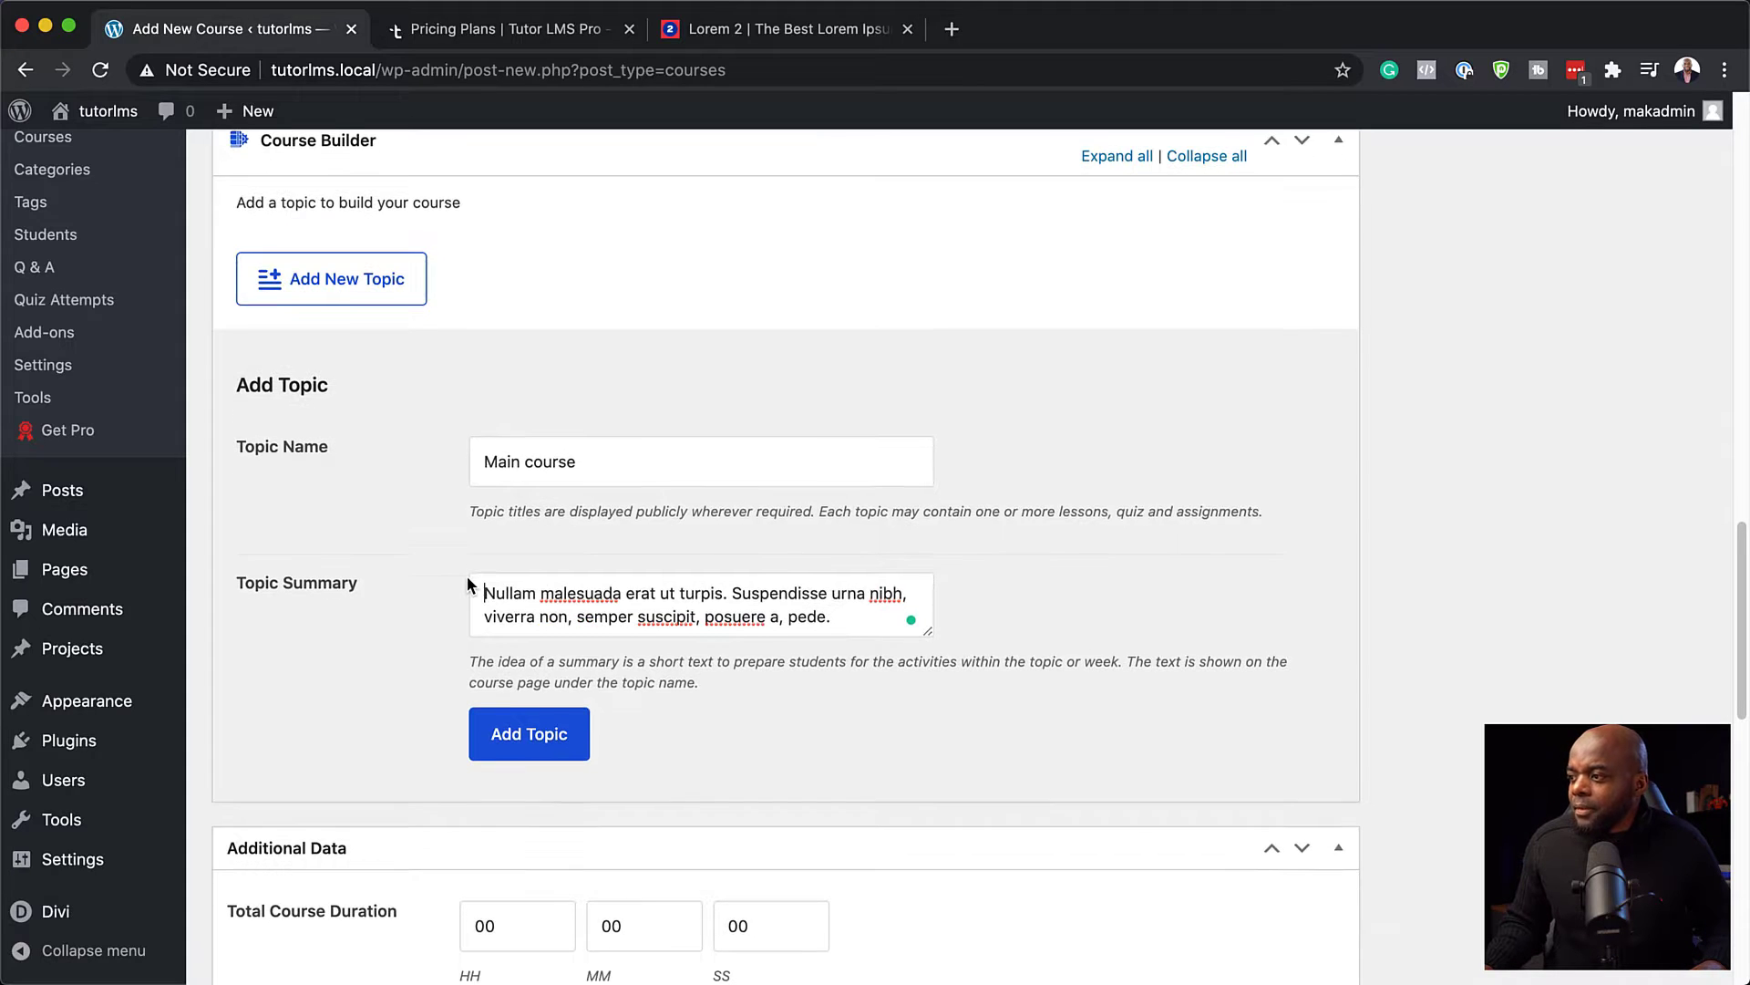
click(561, 737)
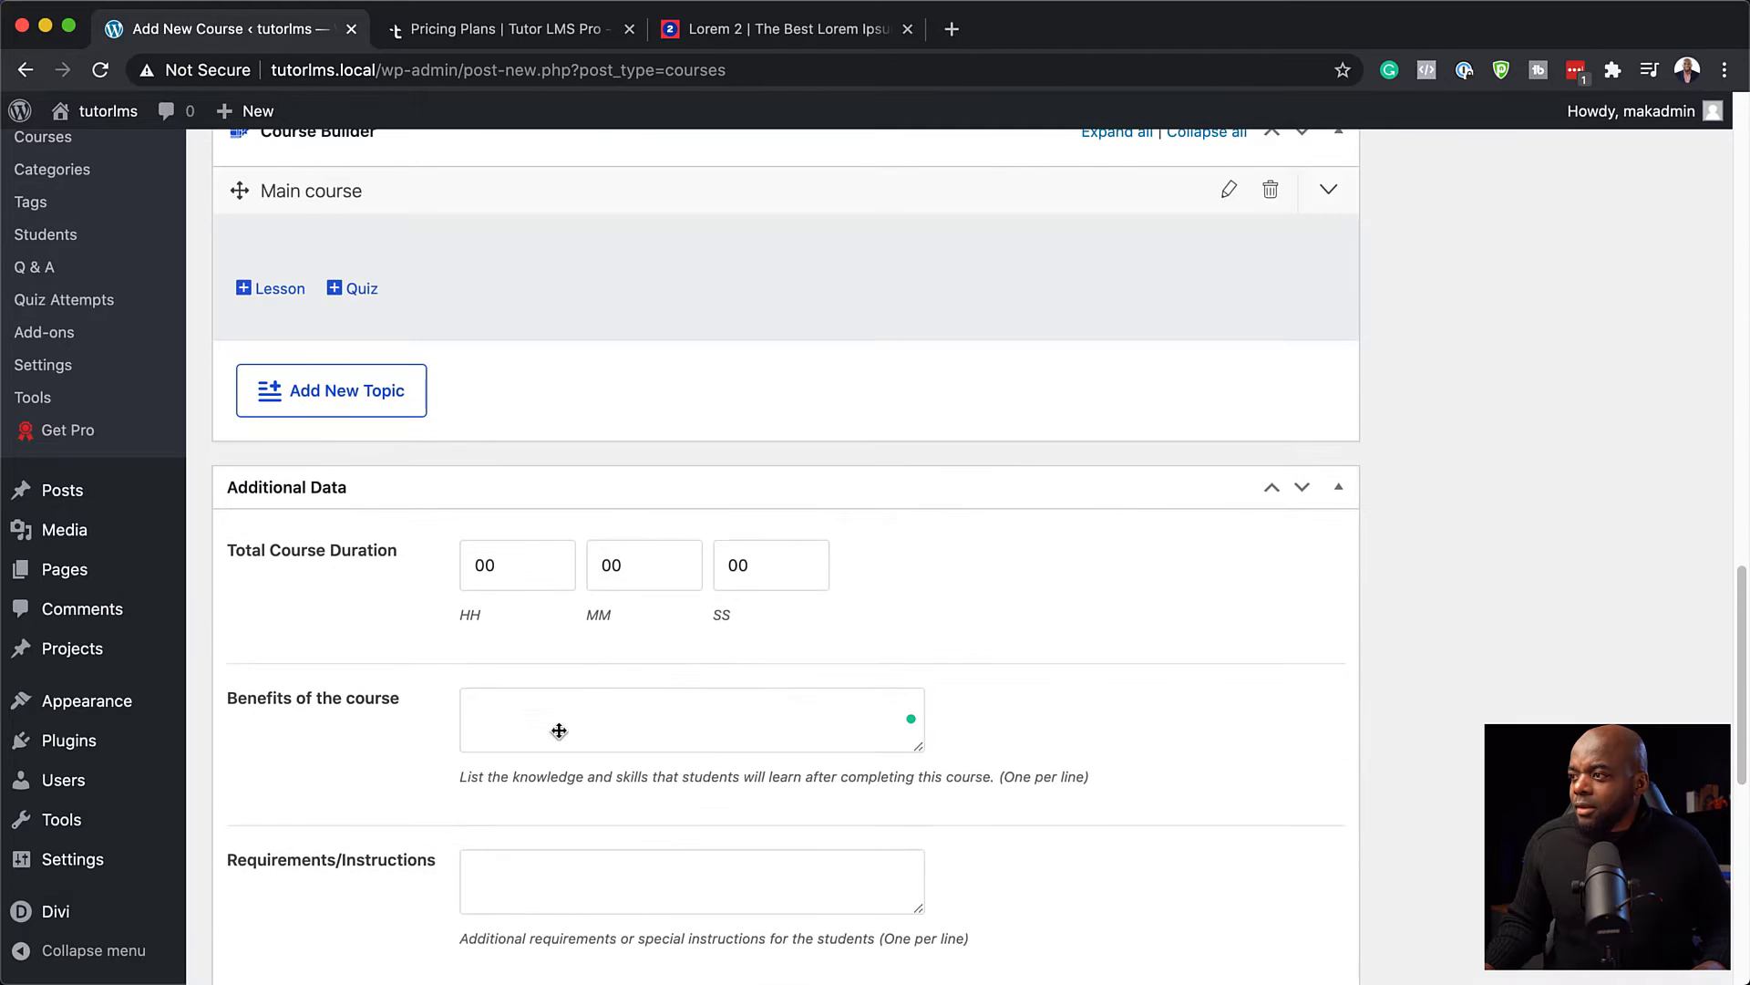
scroll(397, 533, up, 1)
scroll(408, 512, up, 3)
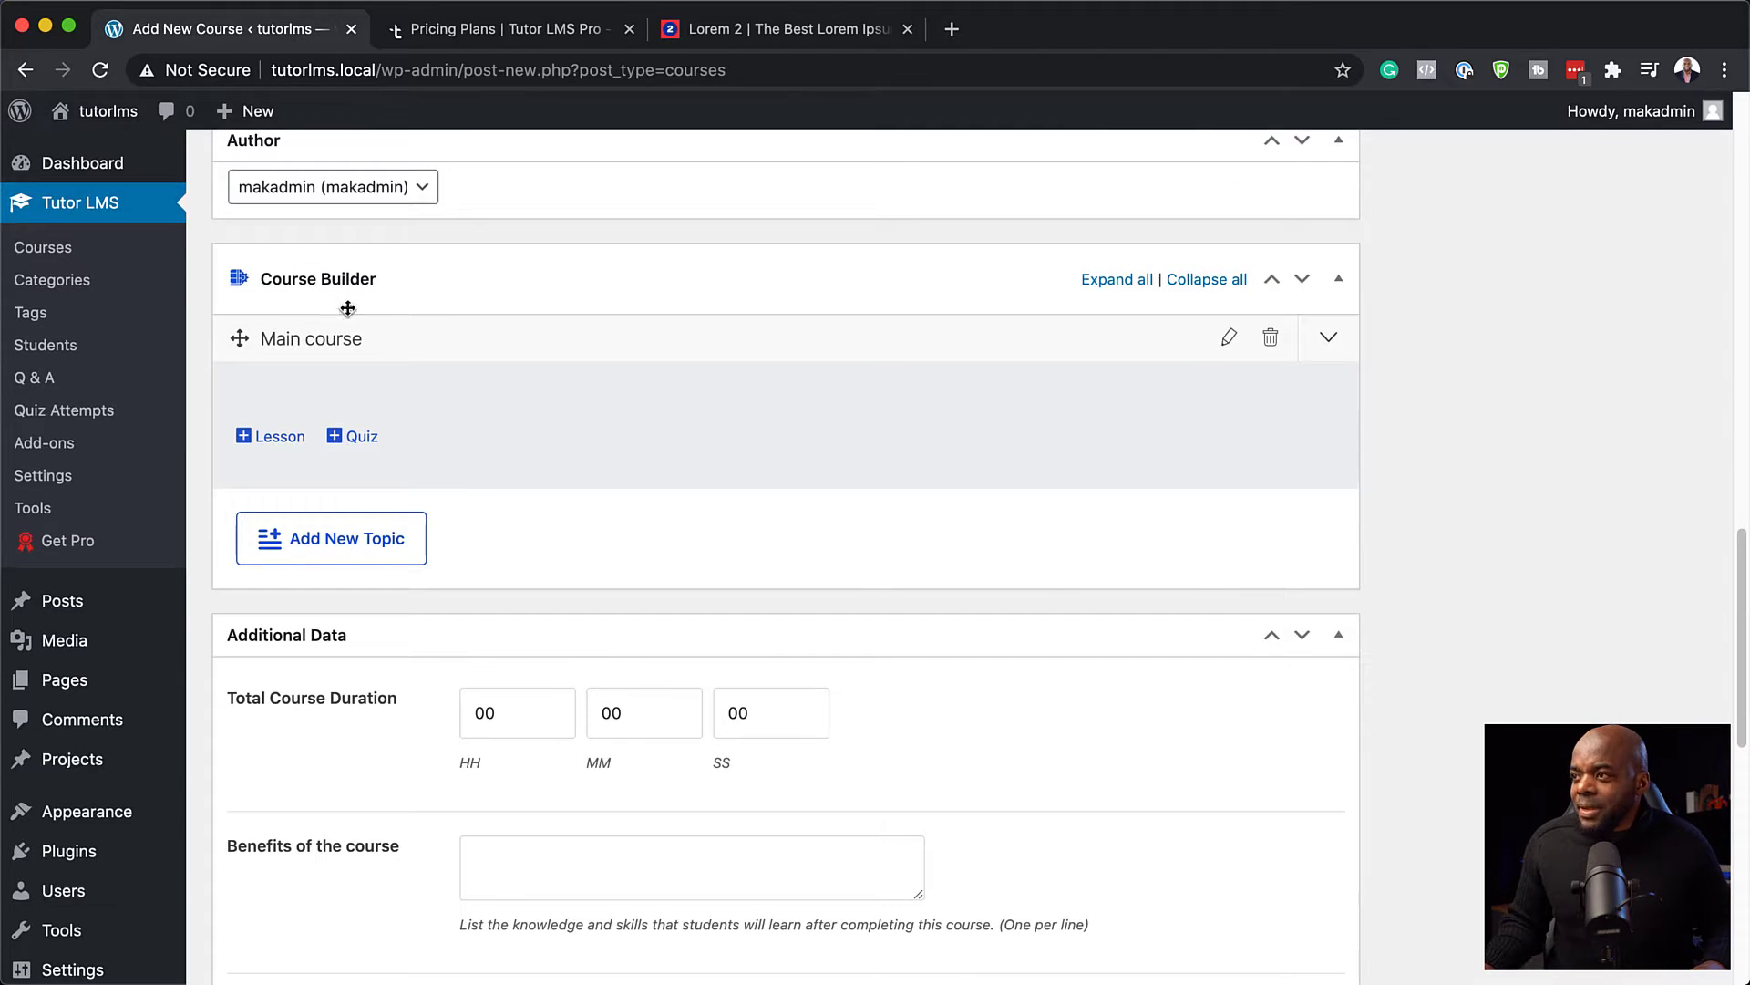
Add a lesson to Main course titled 'Lesson 1' with pasted Lorem ipsum body text
click(283, 437)
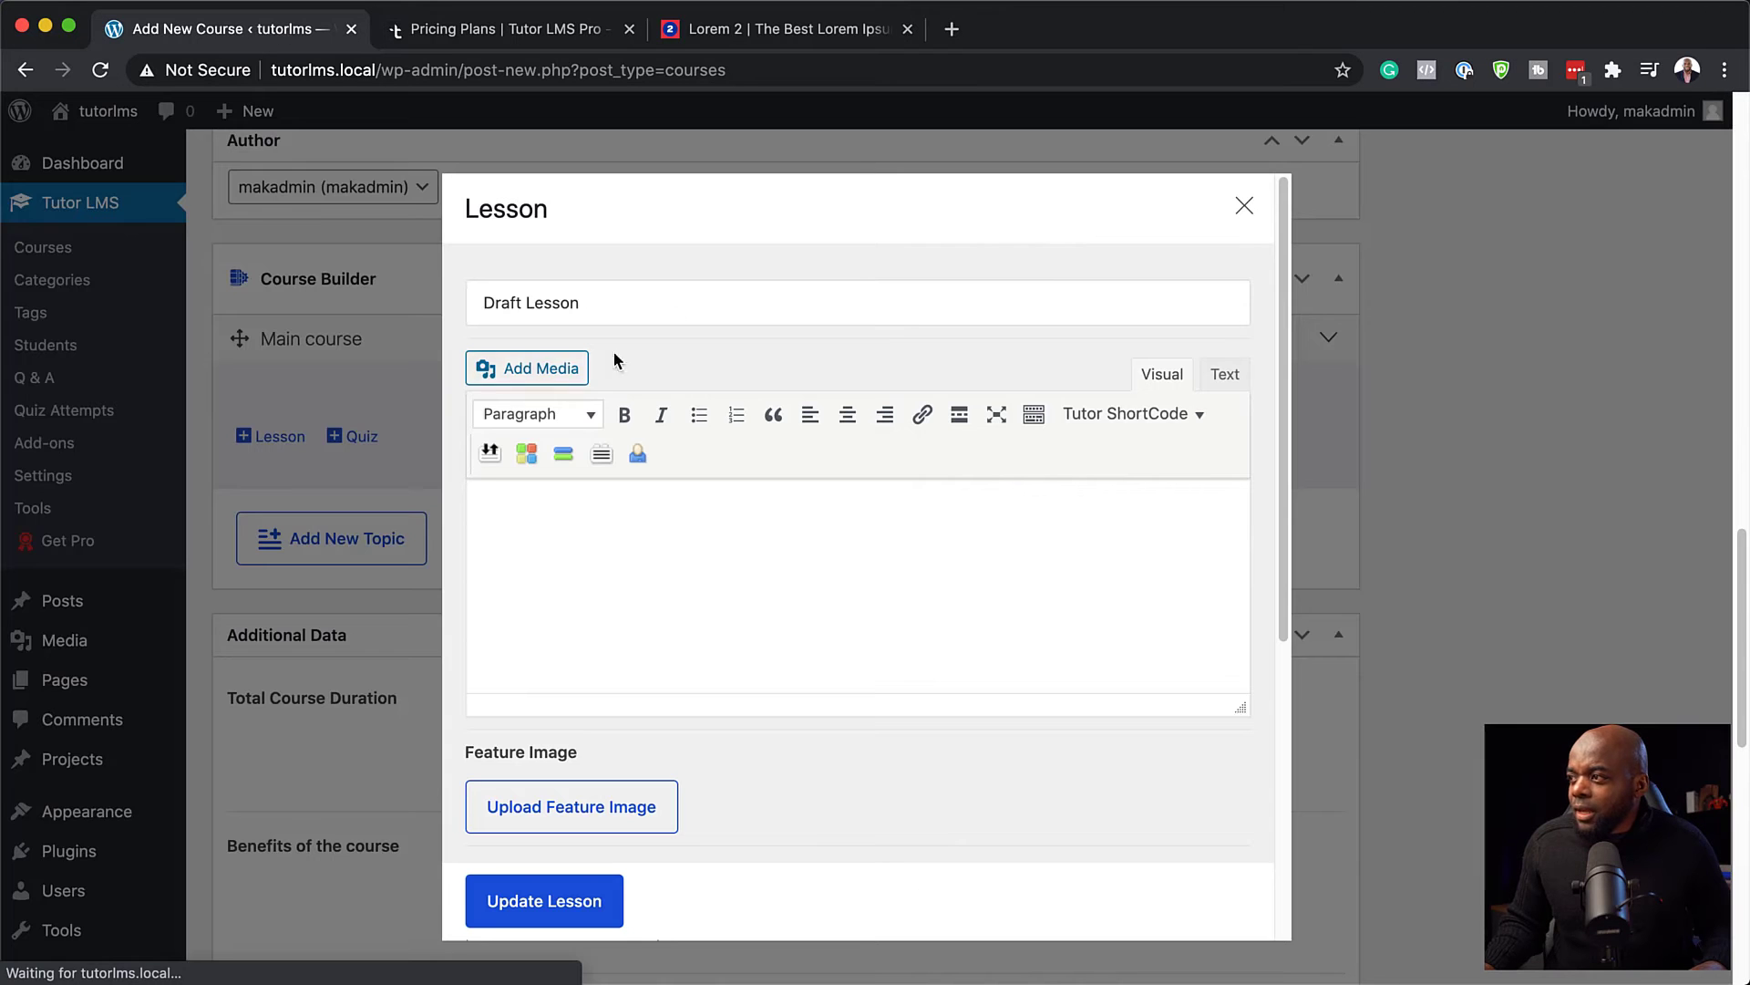
click(527, 301)
double_click(527, 301)
key(BackSpace)
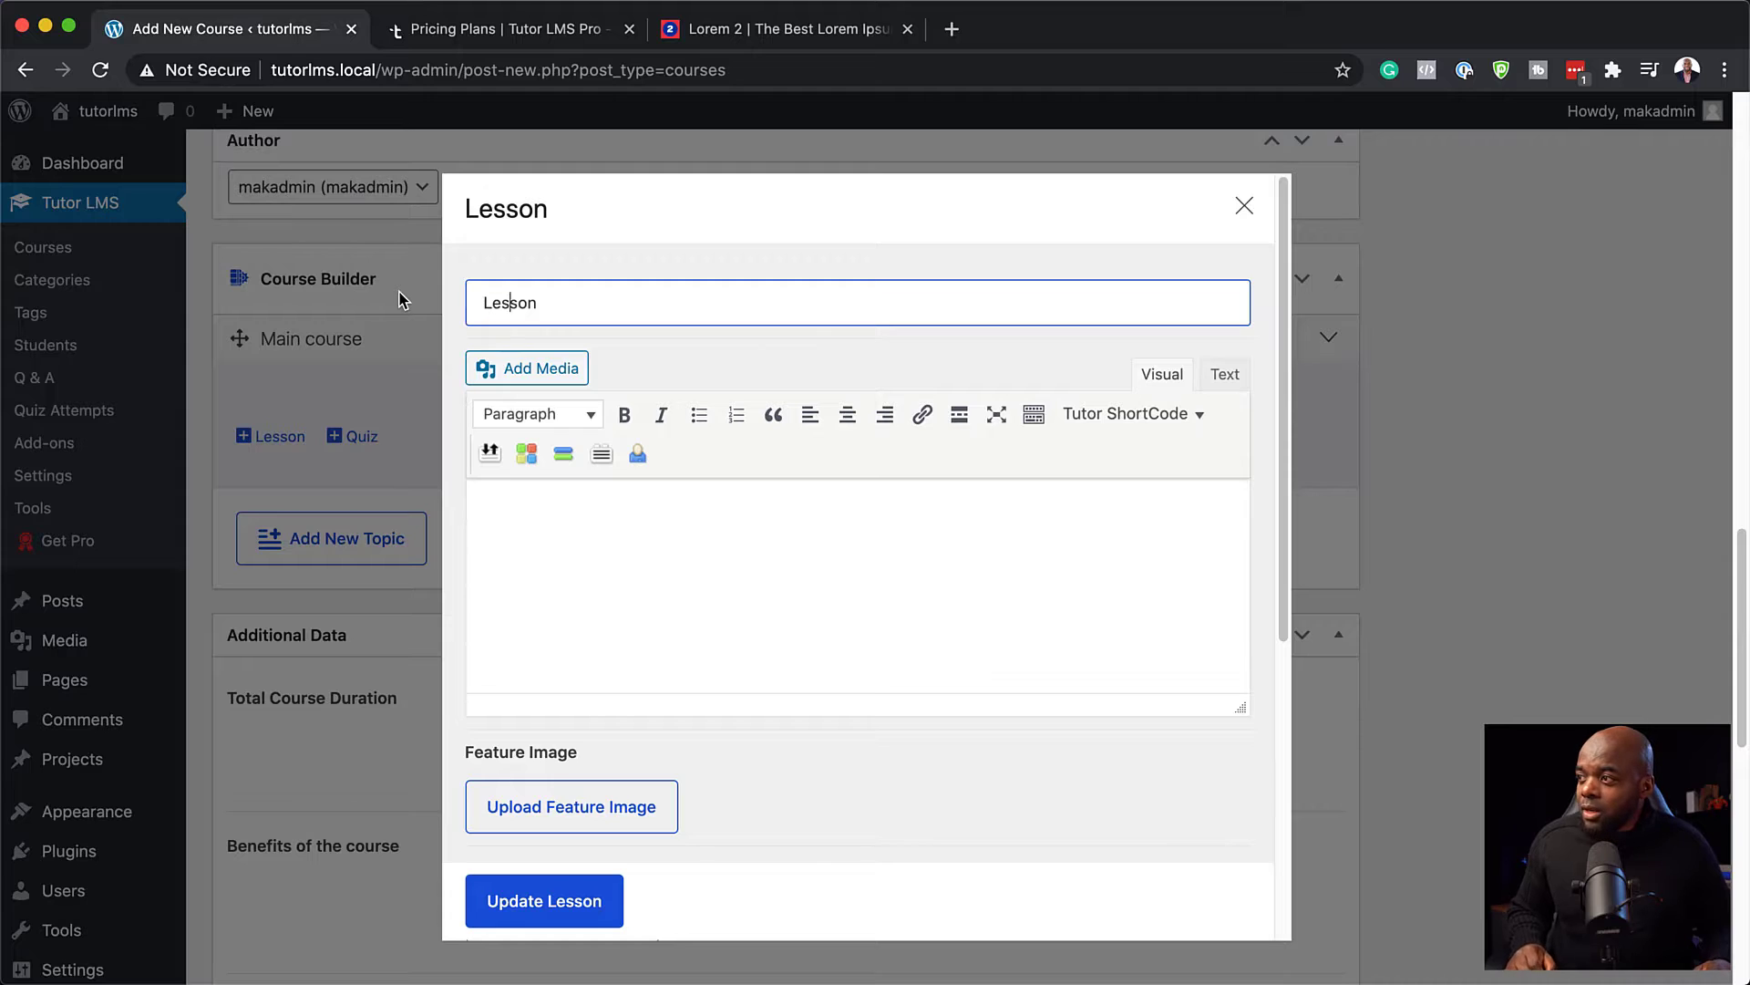
text(1)
click(577, 509)
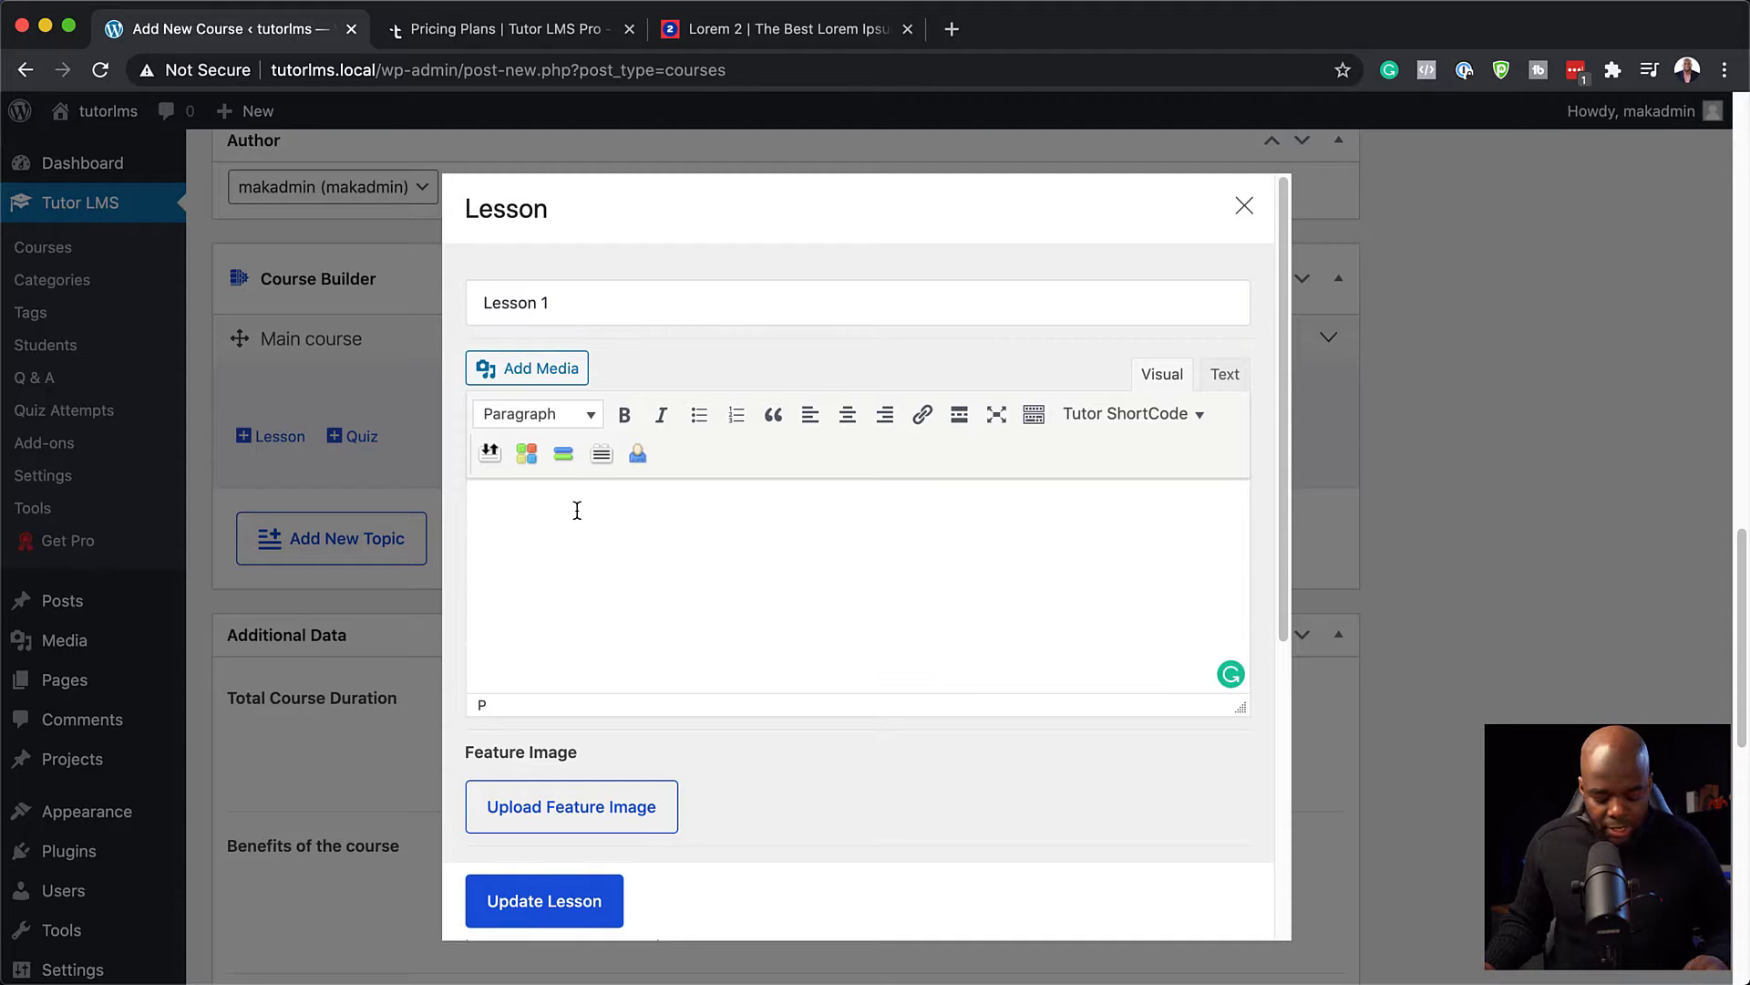
text(Lorem ipsum dolor sit amet, consectetuer adipiscing elit. Donec odio. Quisque volutpat mattis eros. Nullam malesuada erat ut turpis. Suspendisse urna nibh, viverra non, semper suscipit, posuere a, pede.)
Set the dslr camera photo as the lesson's feature image
scroll(771, 587, down, 4)
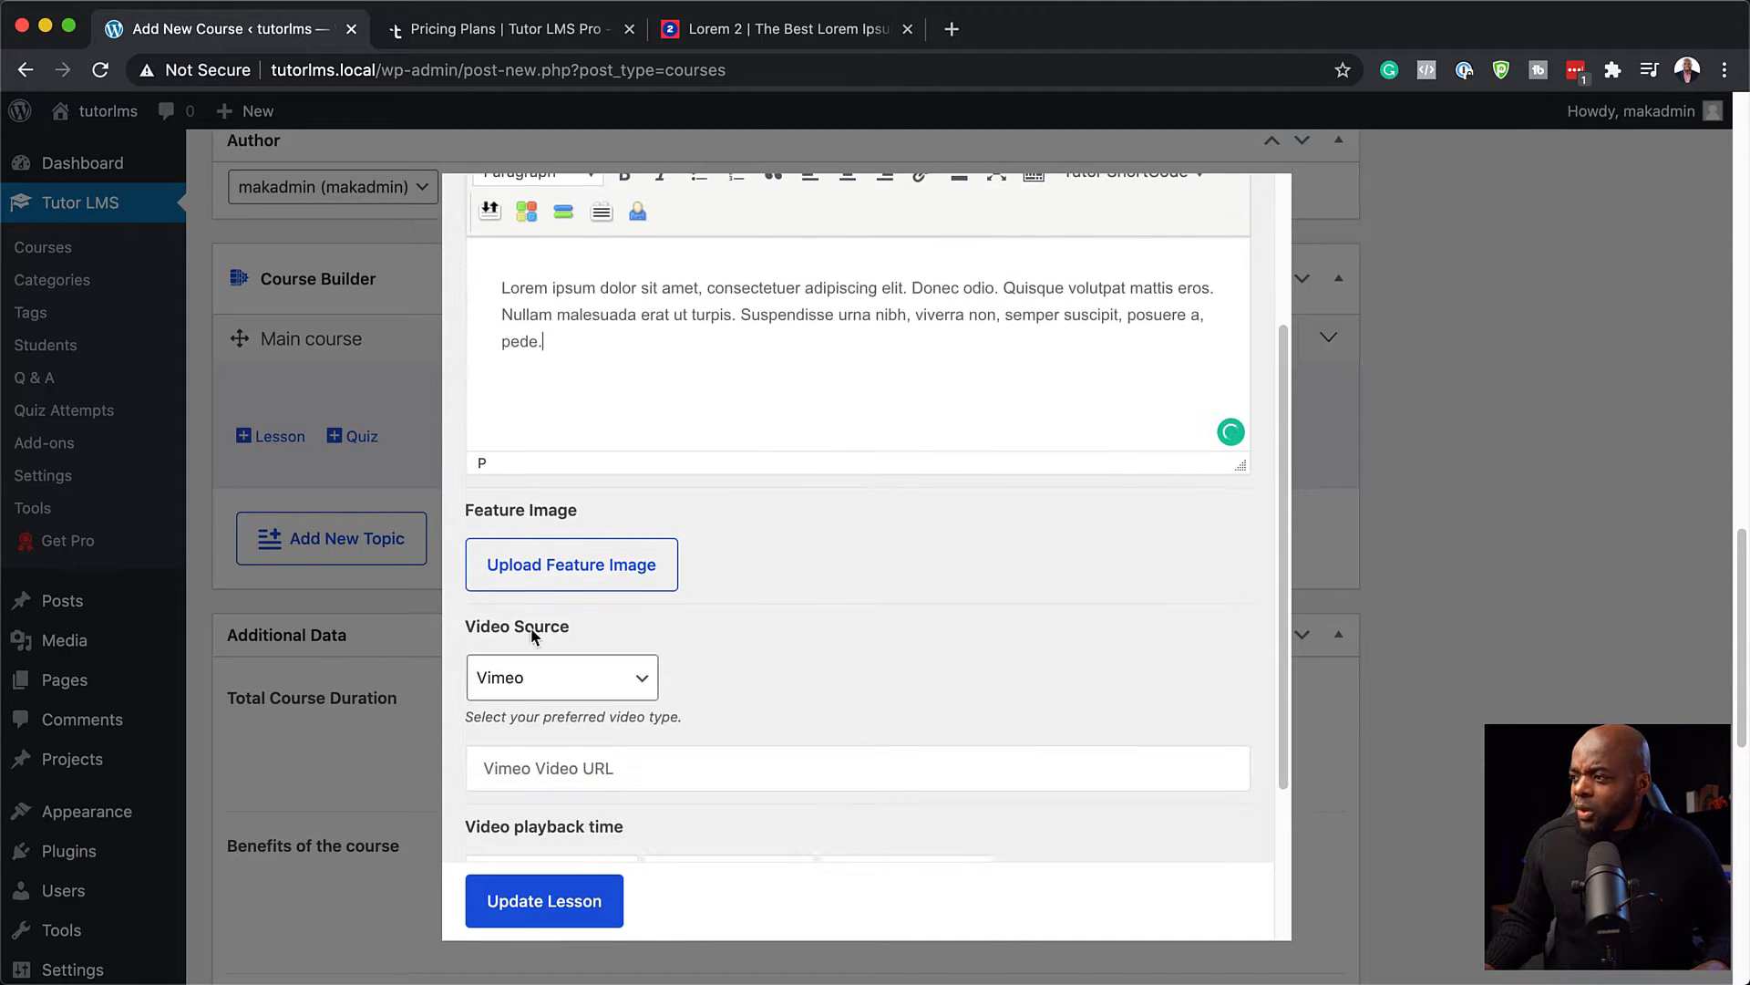
click(582, 563)
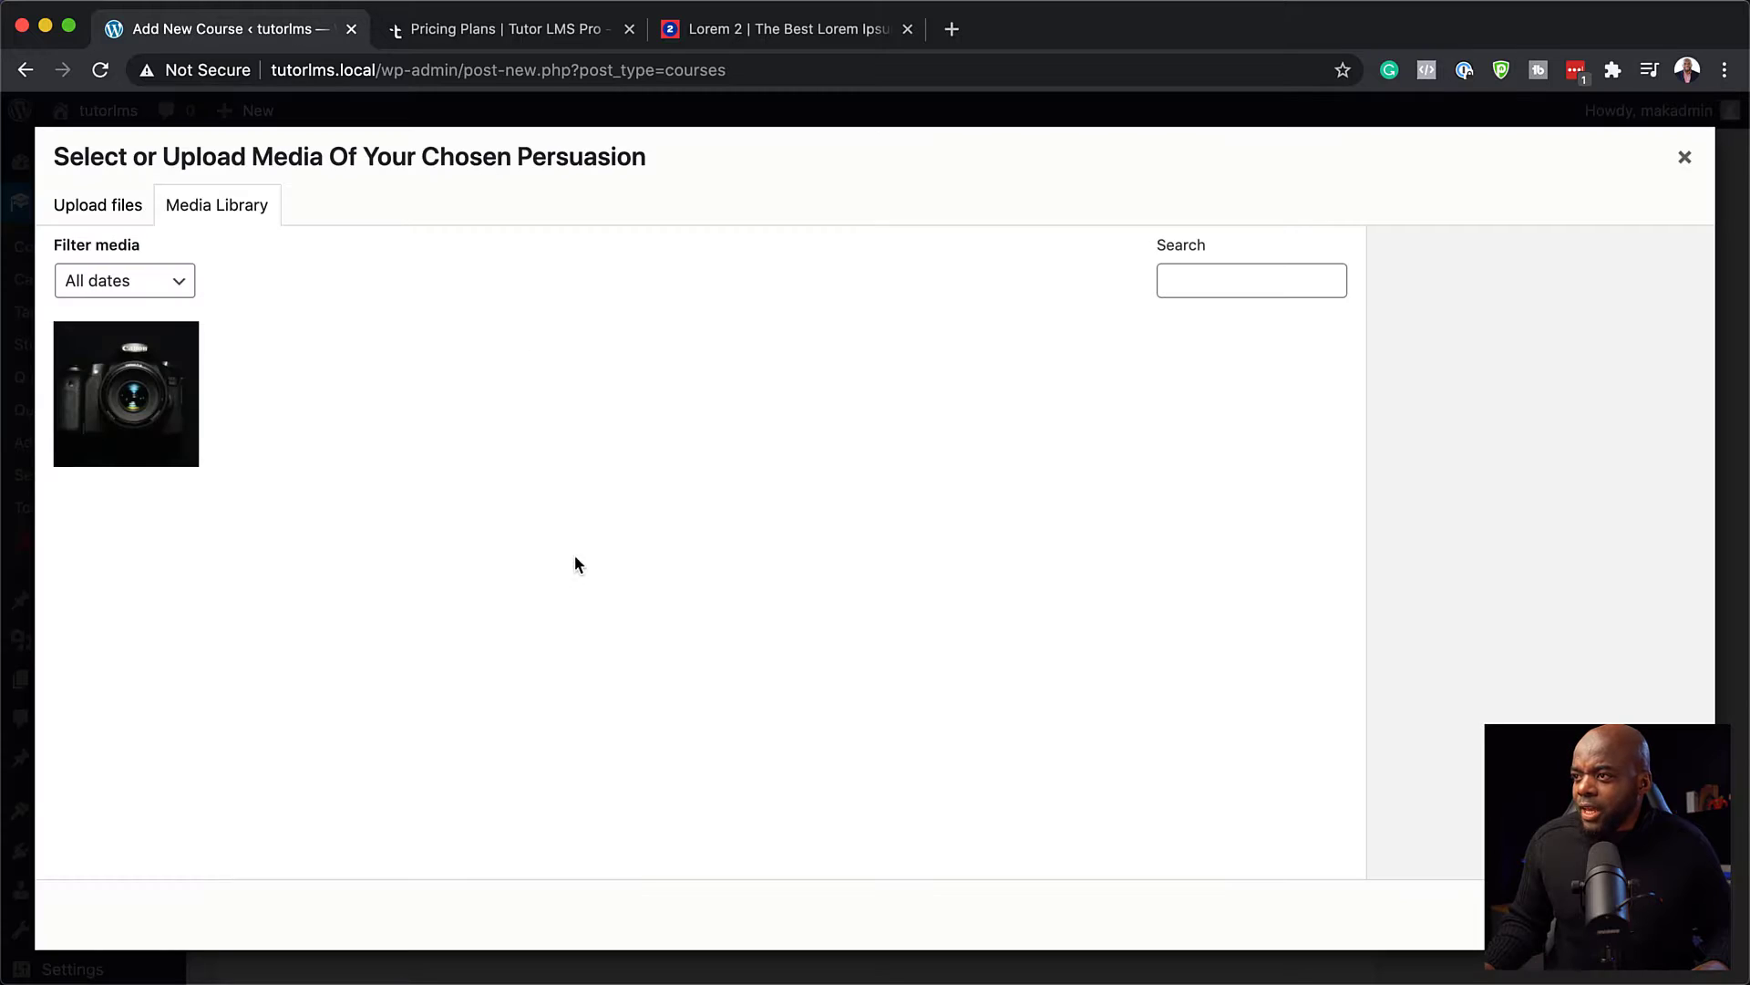
click(133, 406)
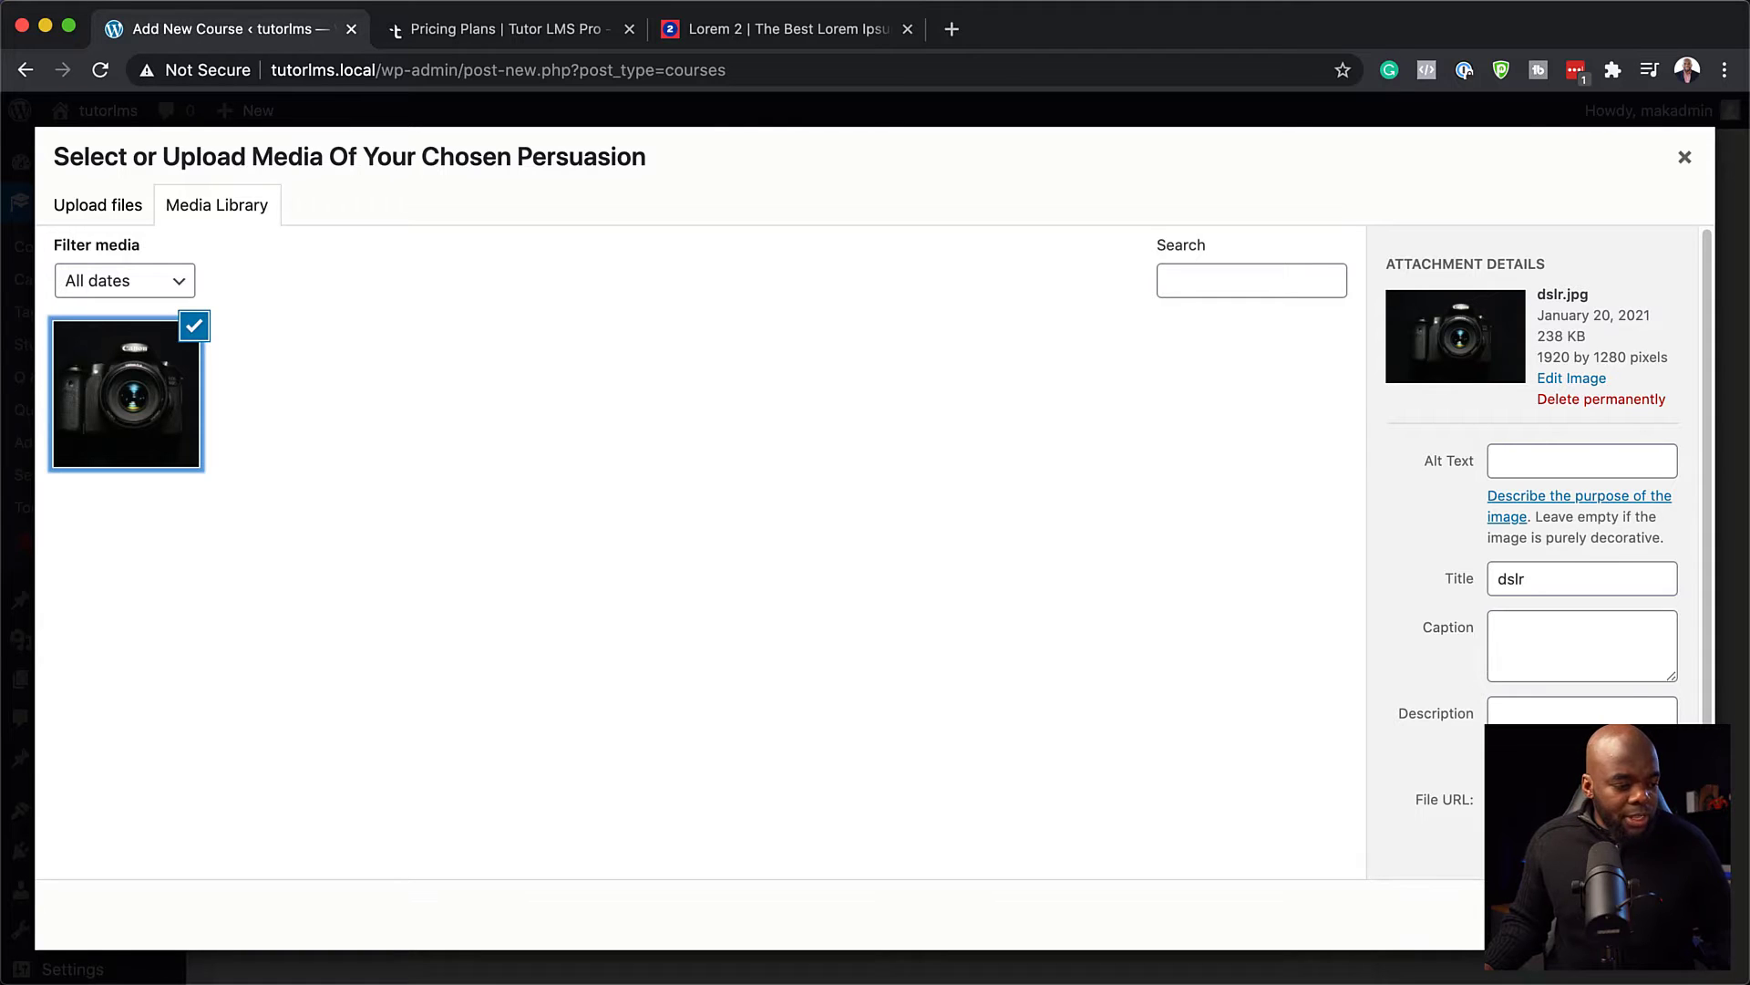
click(1670, 923)
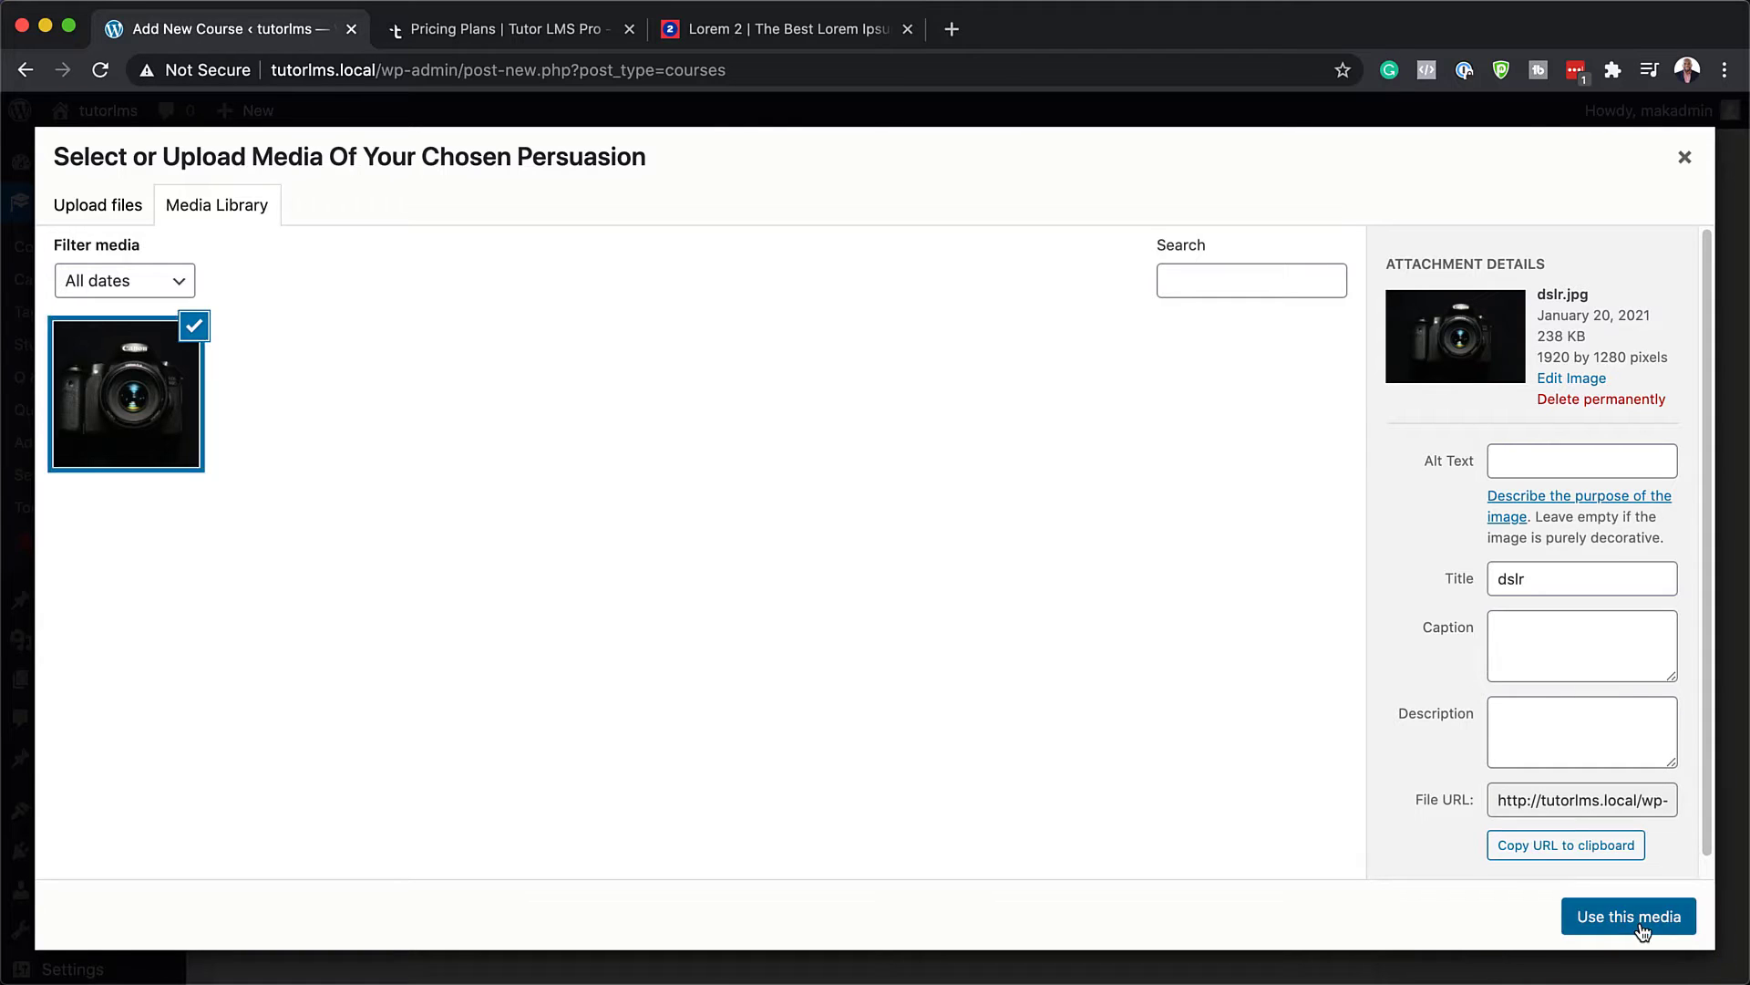
scroll(835, 665, down, 3)
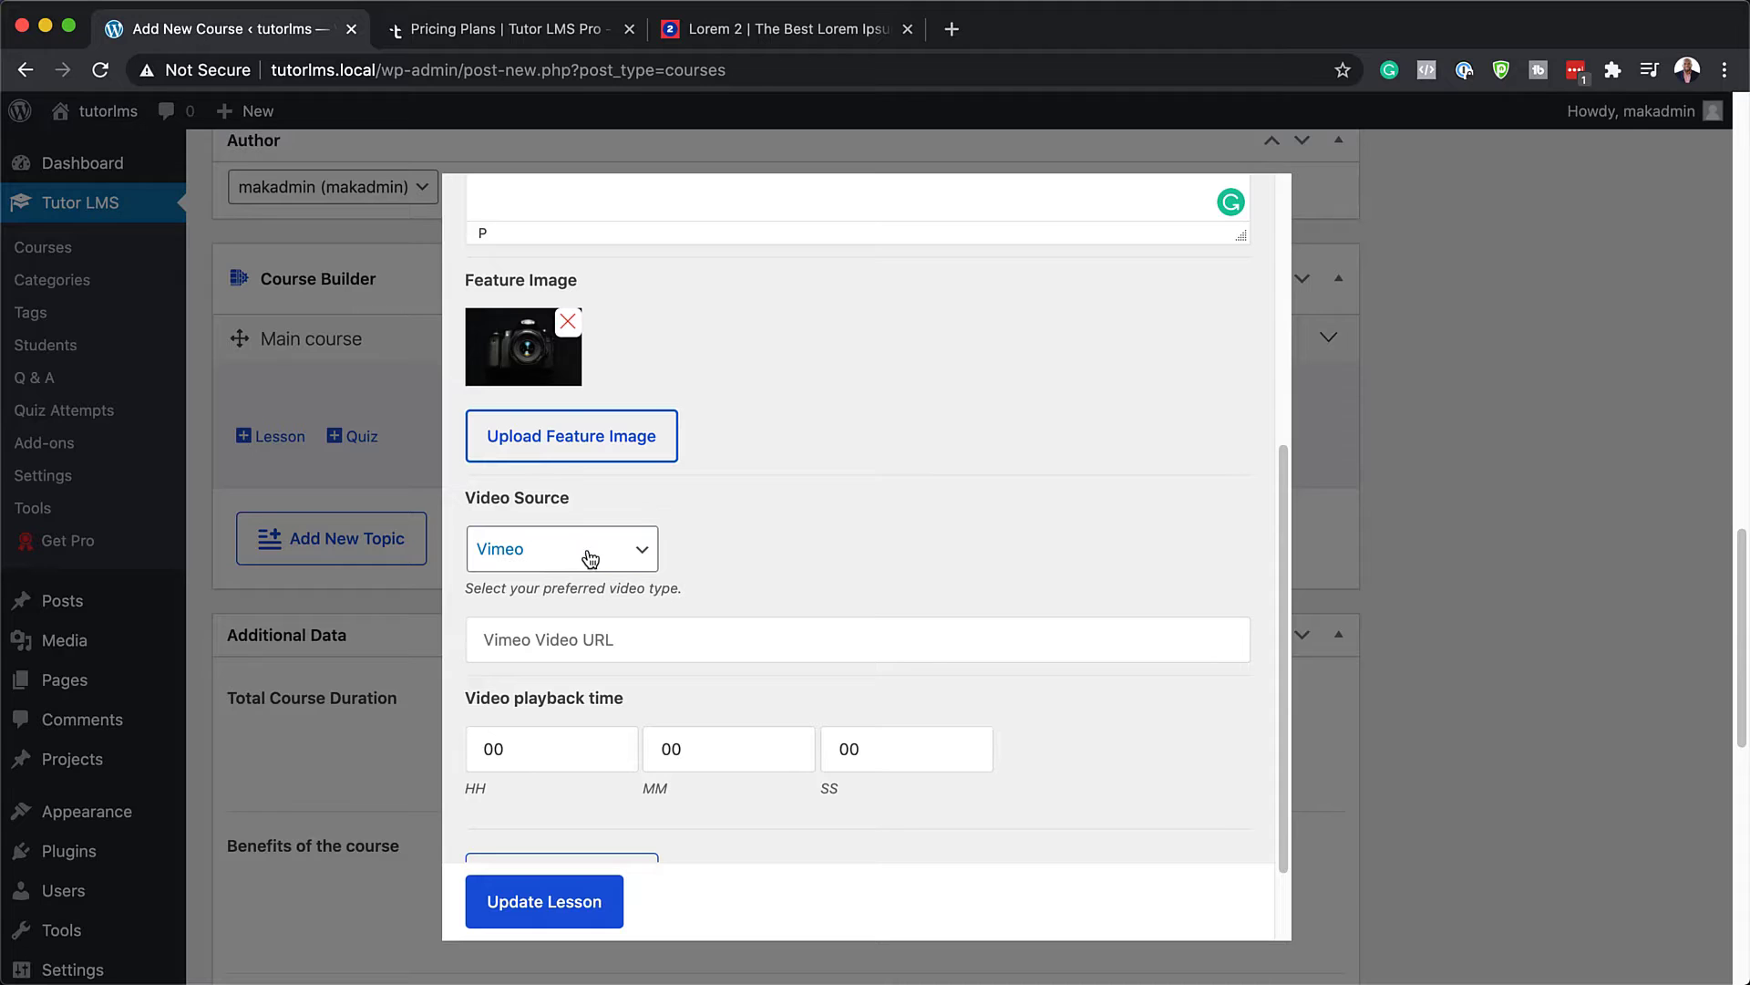
scroll(629, 666, down, 1)
scroll(649, 679, down, 2)
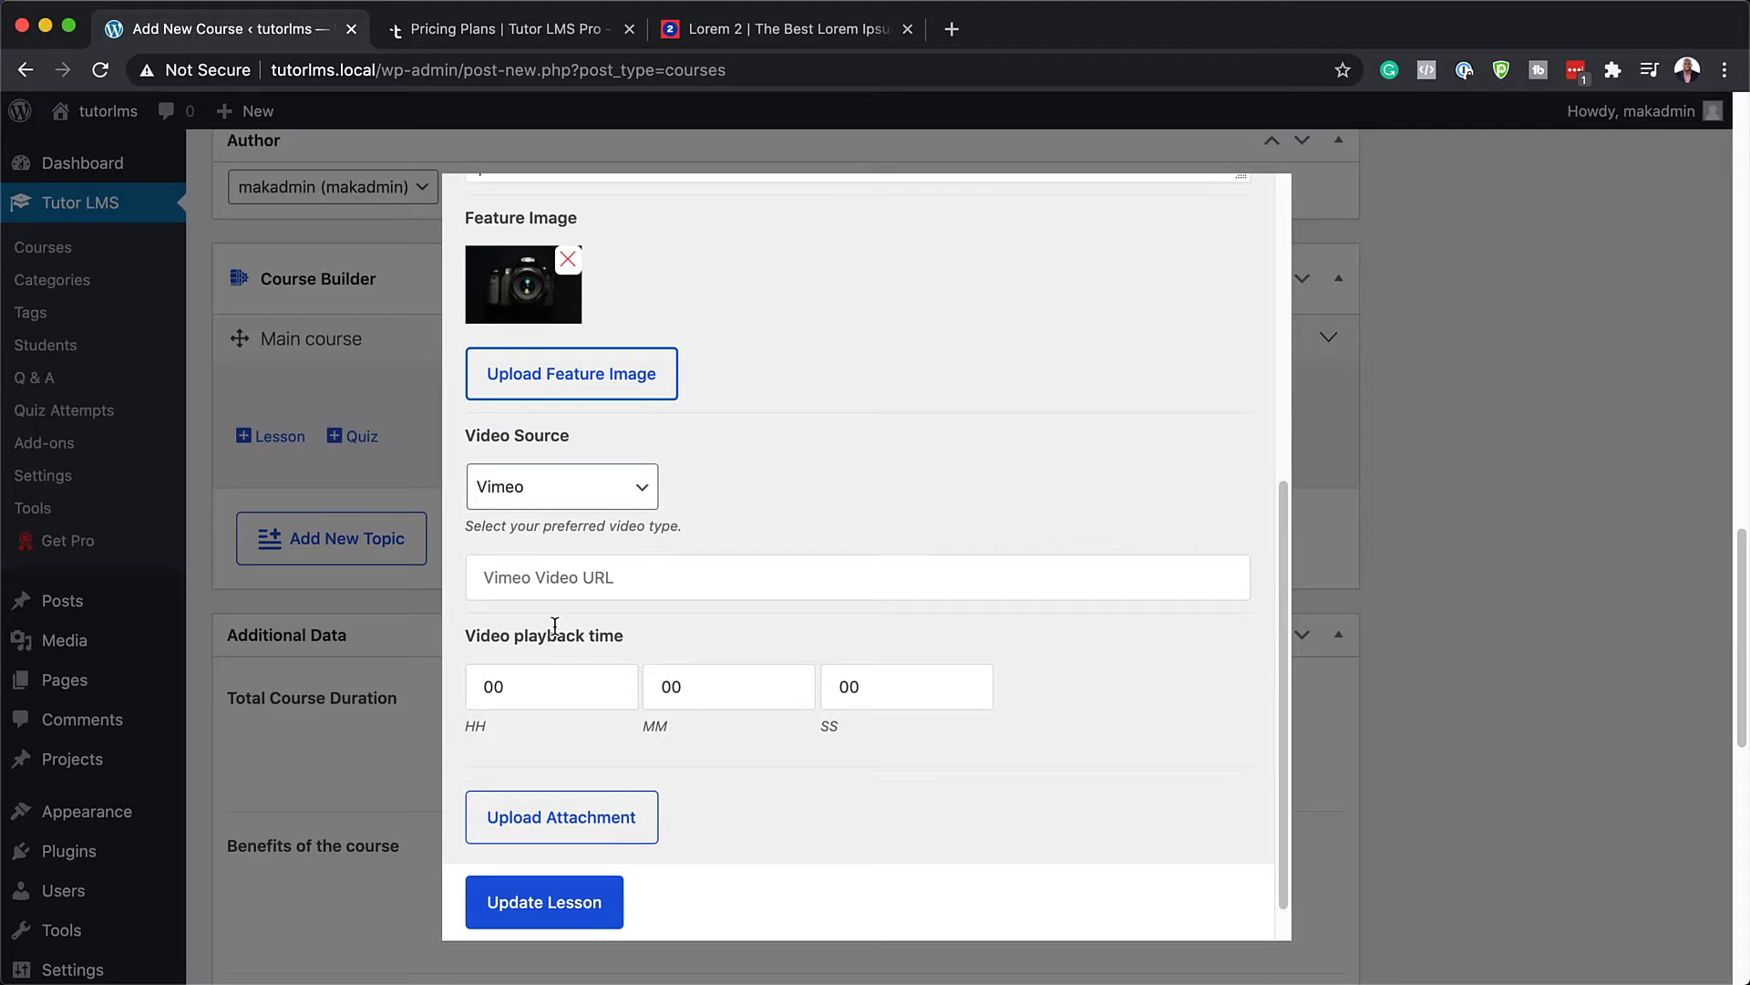
click(621, 578)
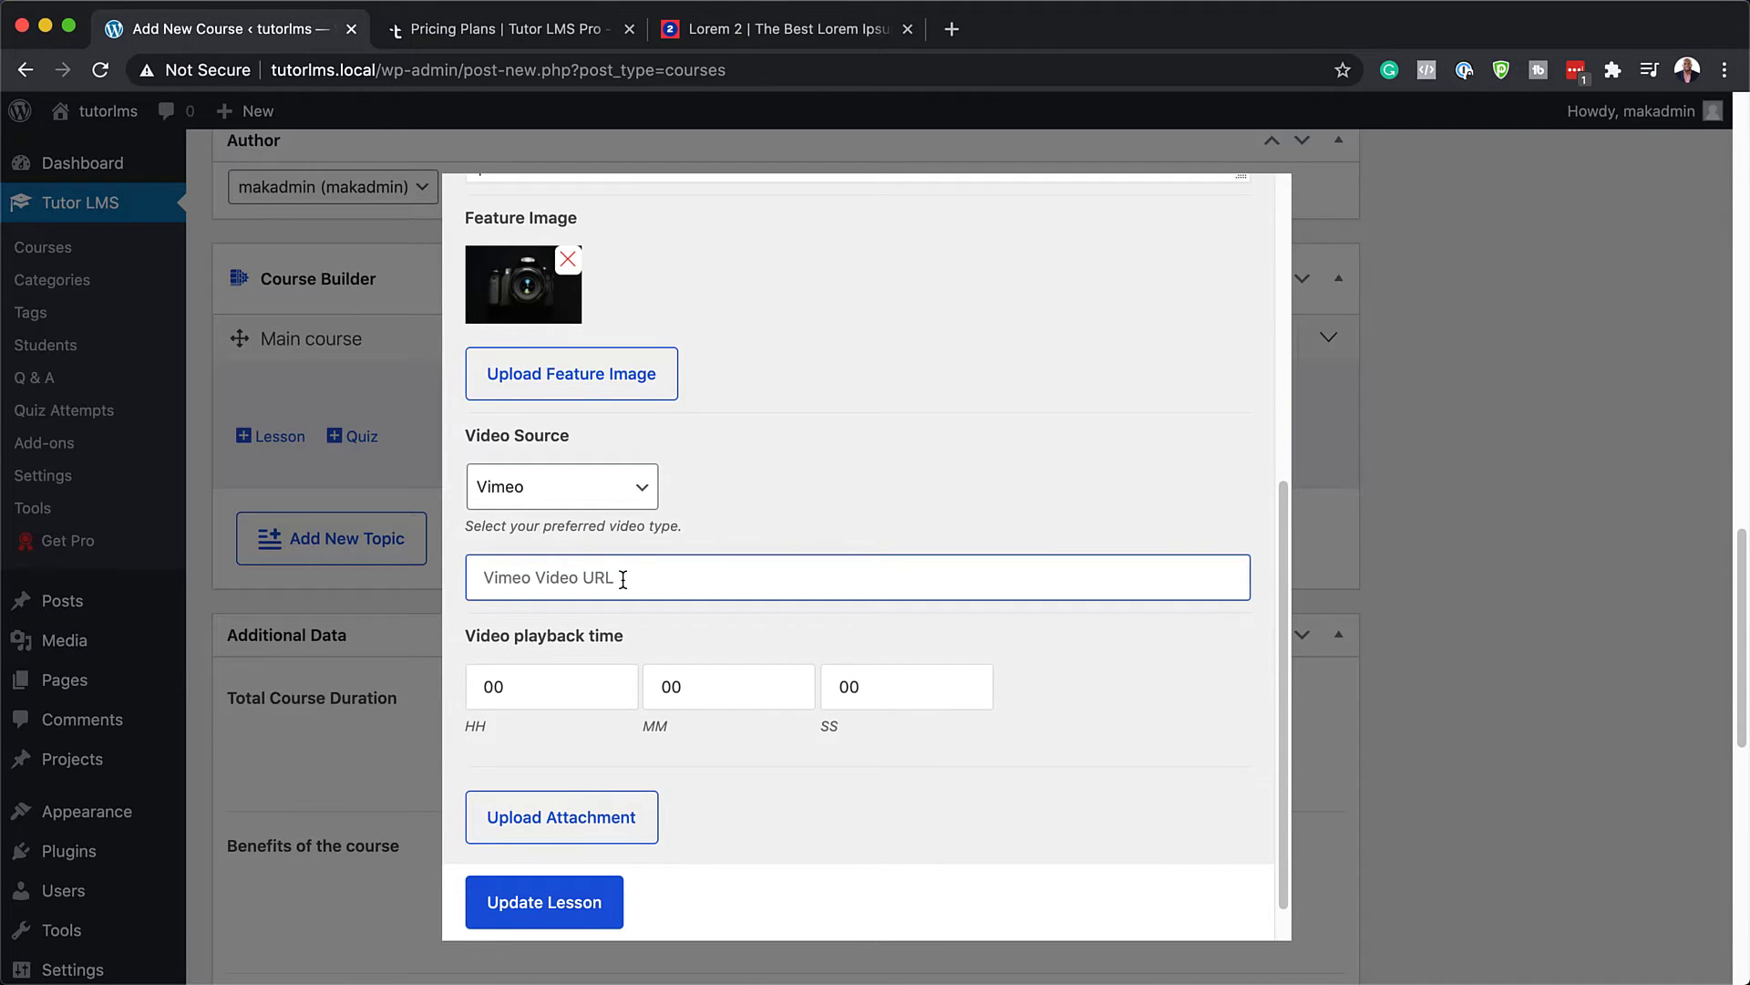
text(https://vimeo.com/490142468)
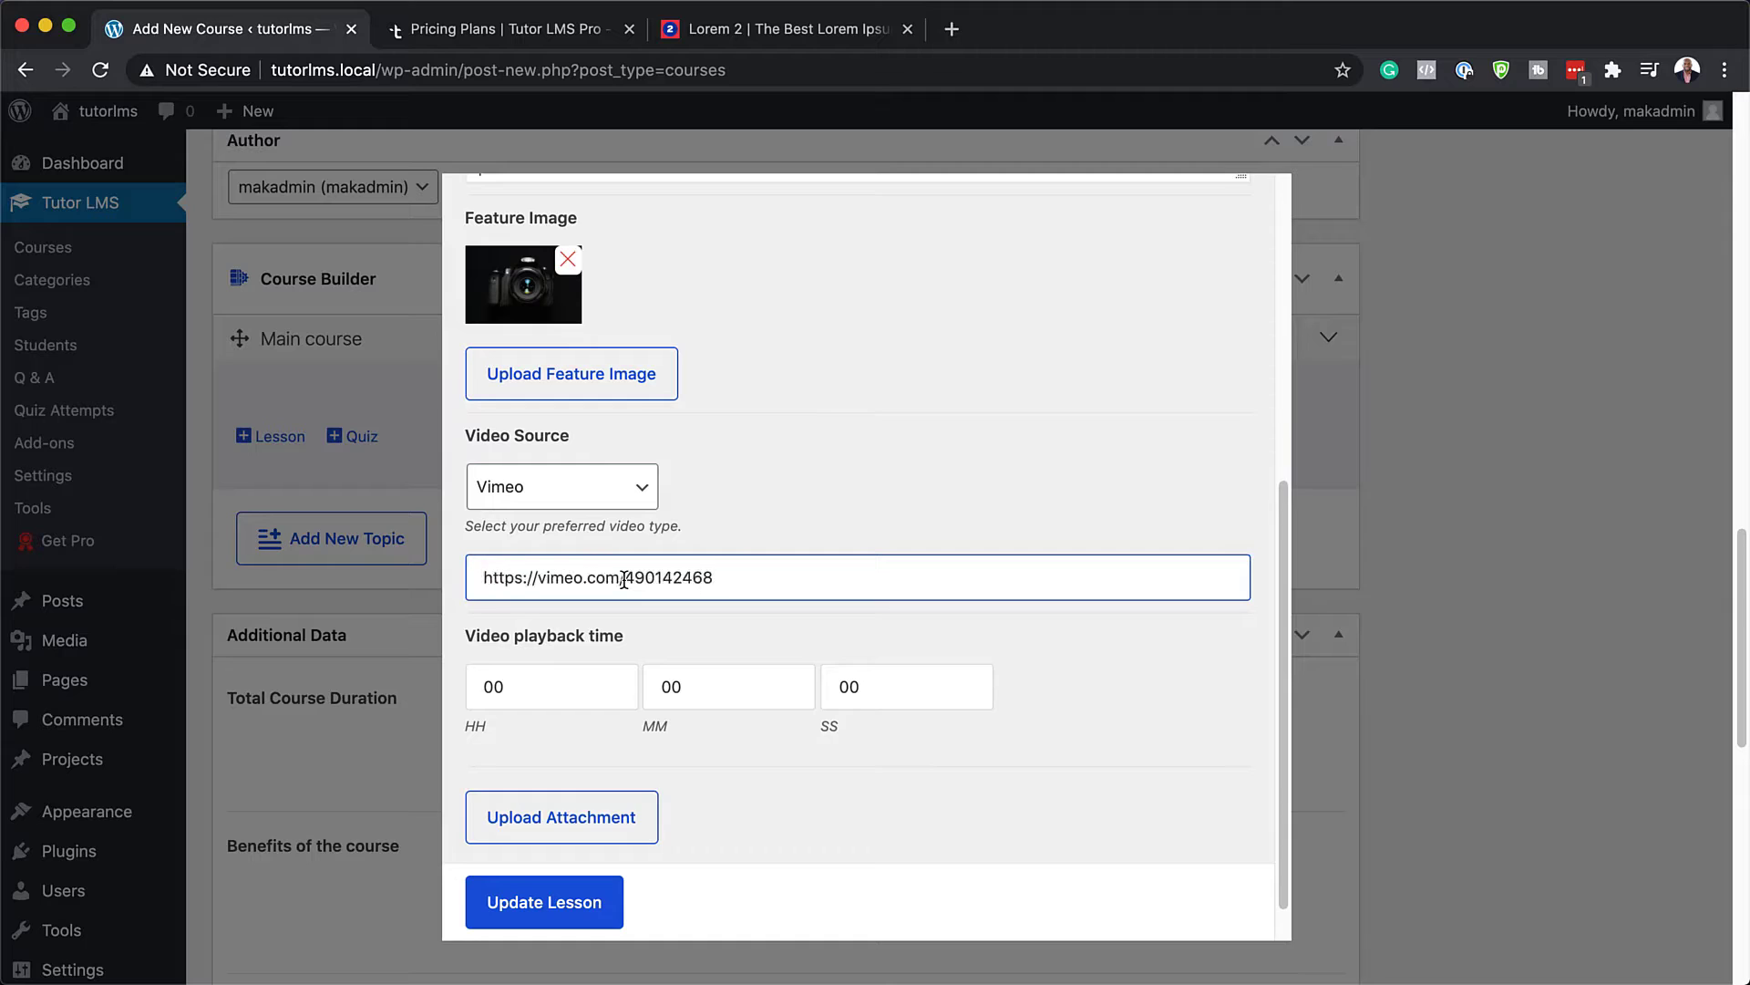
scroll(731, 723, down, 3)
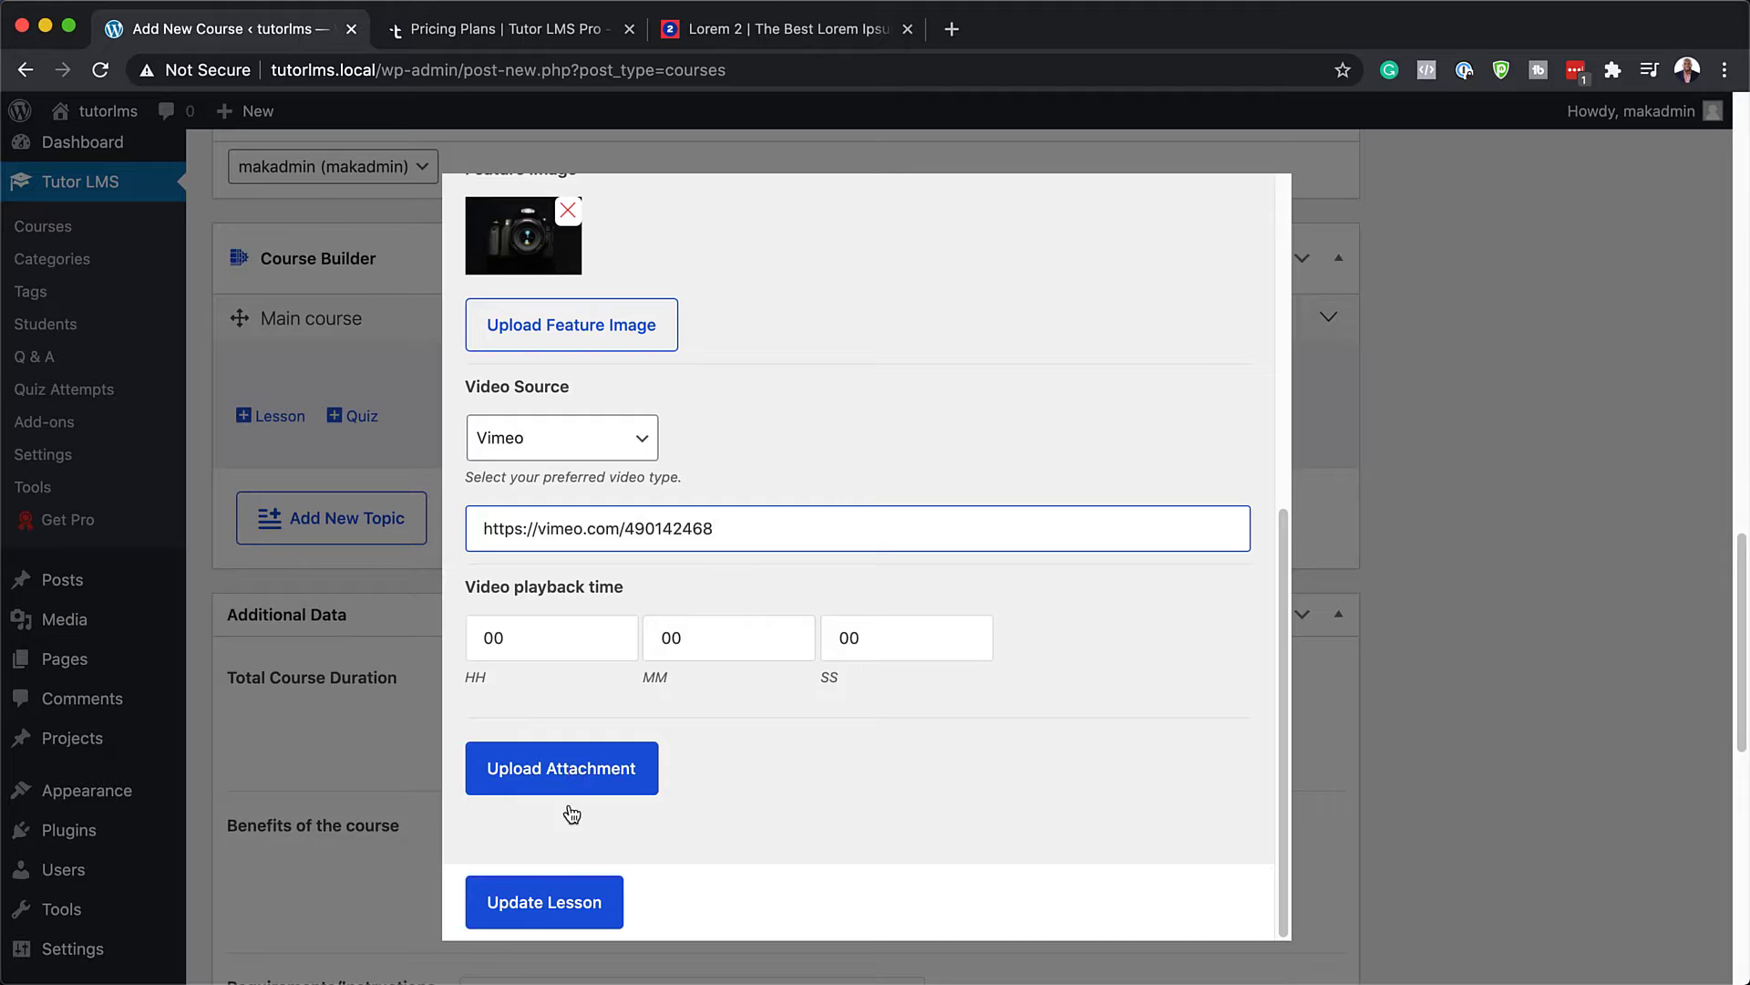
Save Lesson 1, then start a second lesson under Main course and remove 'Draft' from its title
click(545, 921)
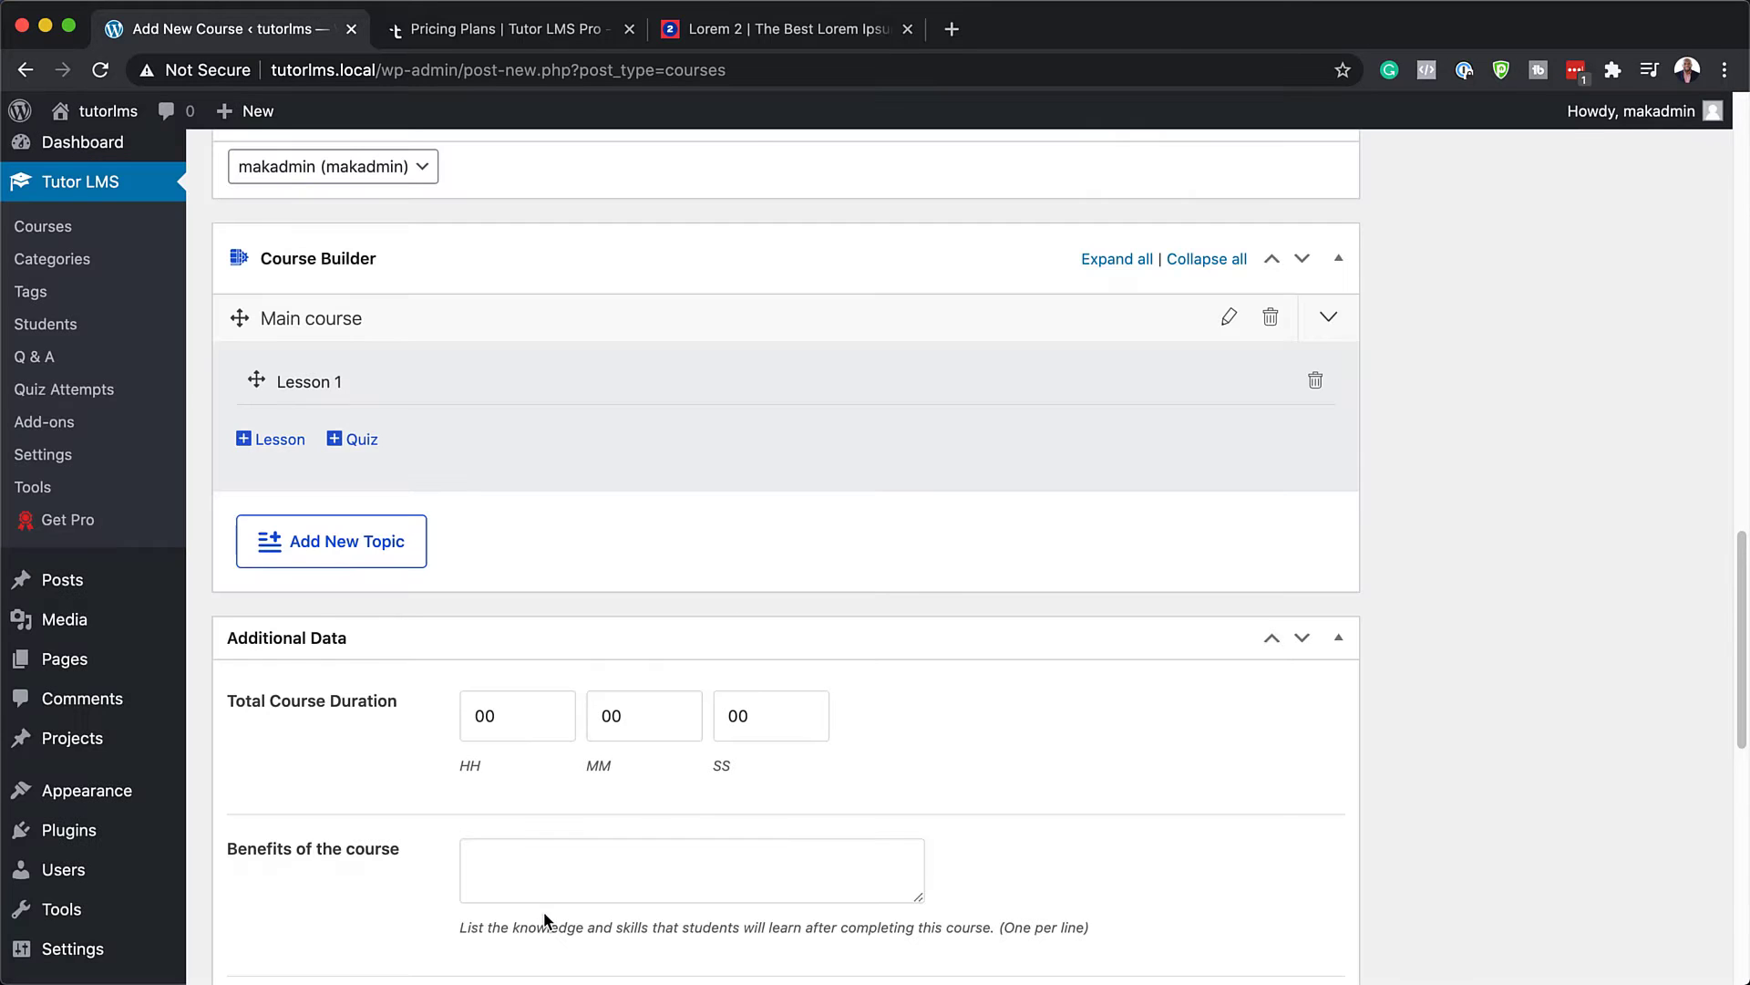
scroll(723, 644, up, 1)
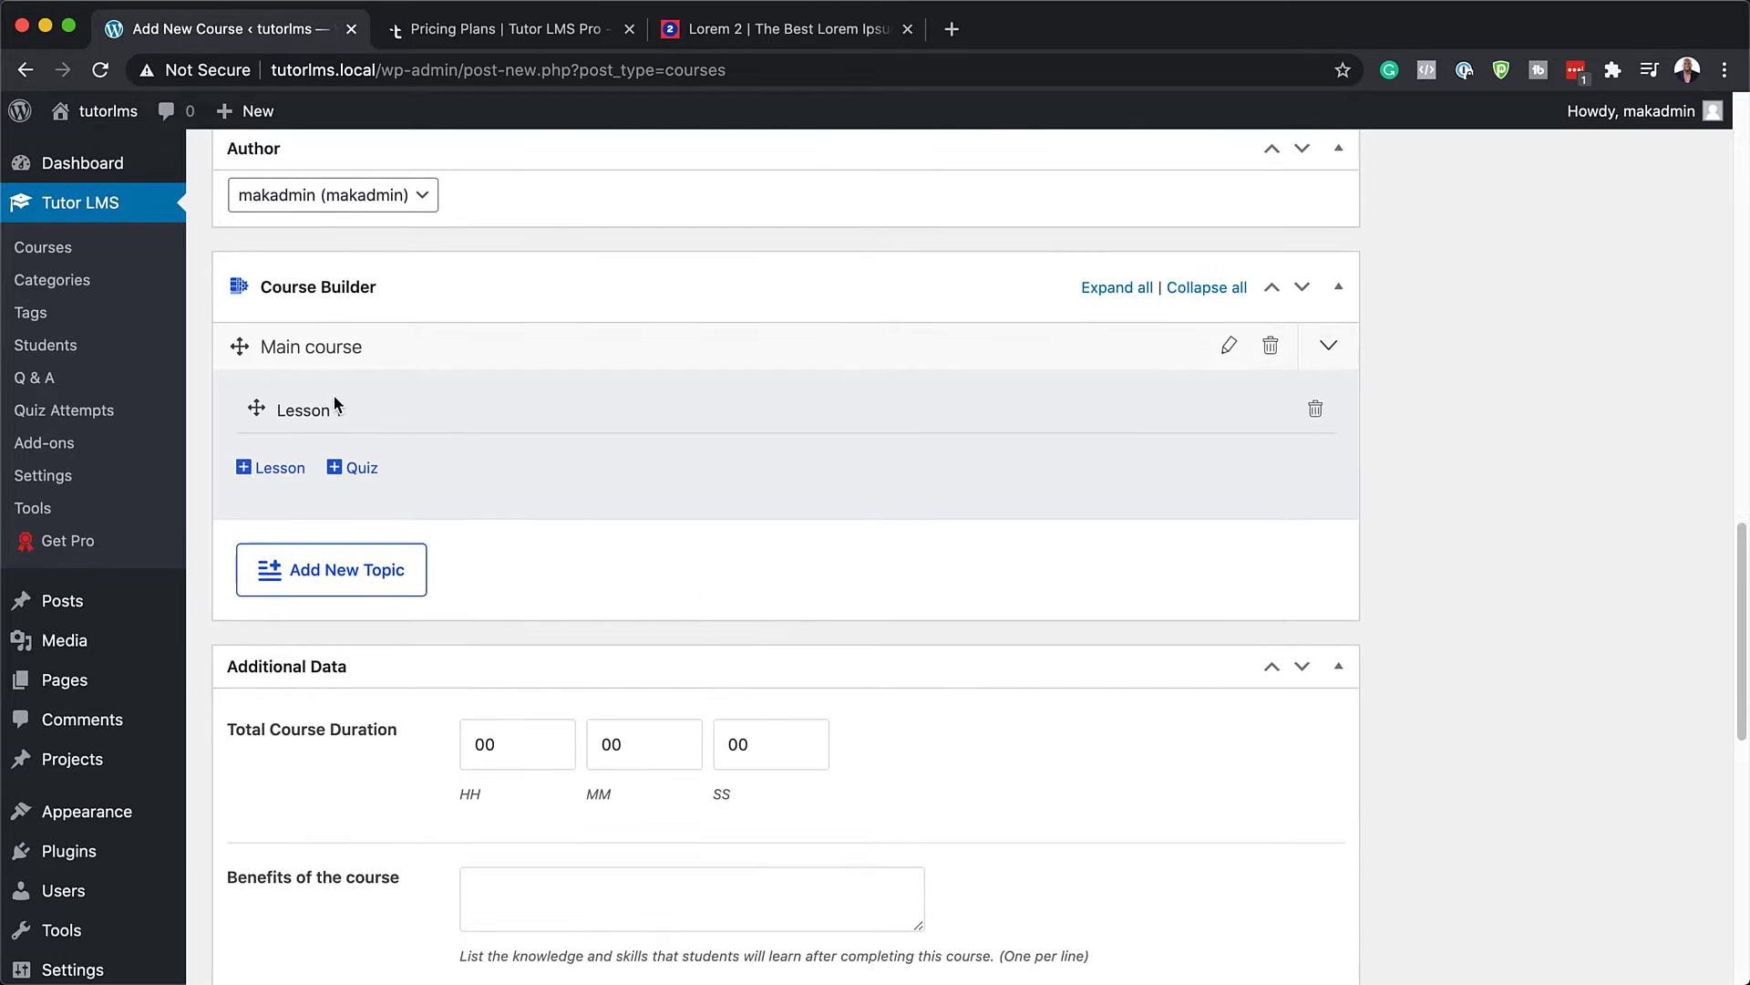
click(278, 471)
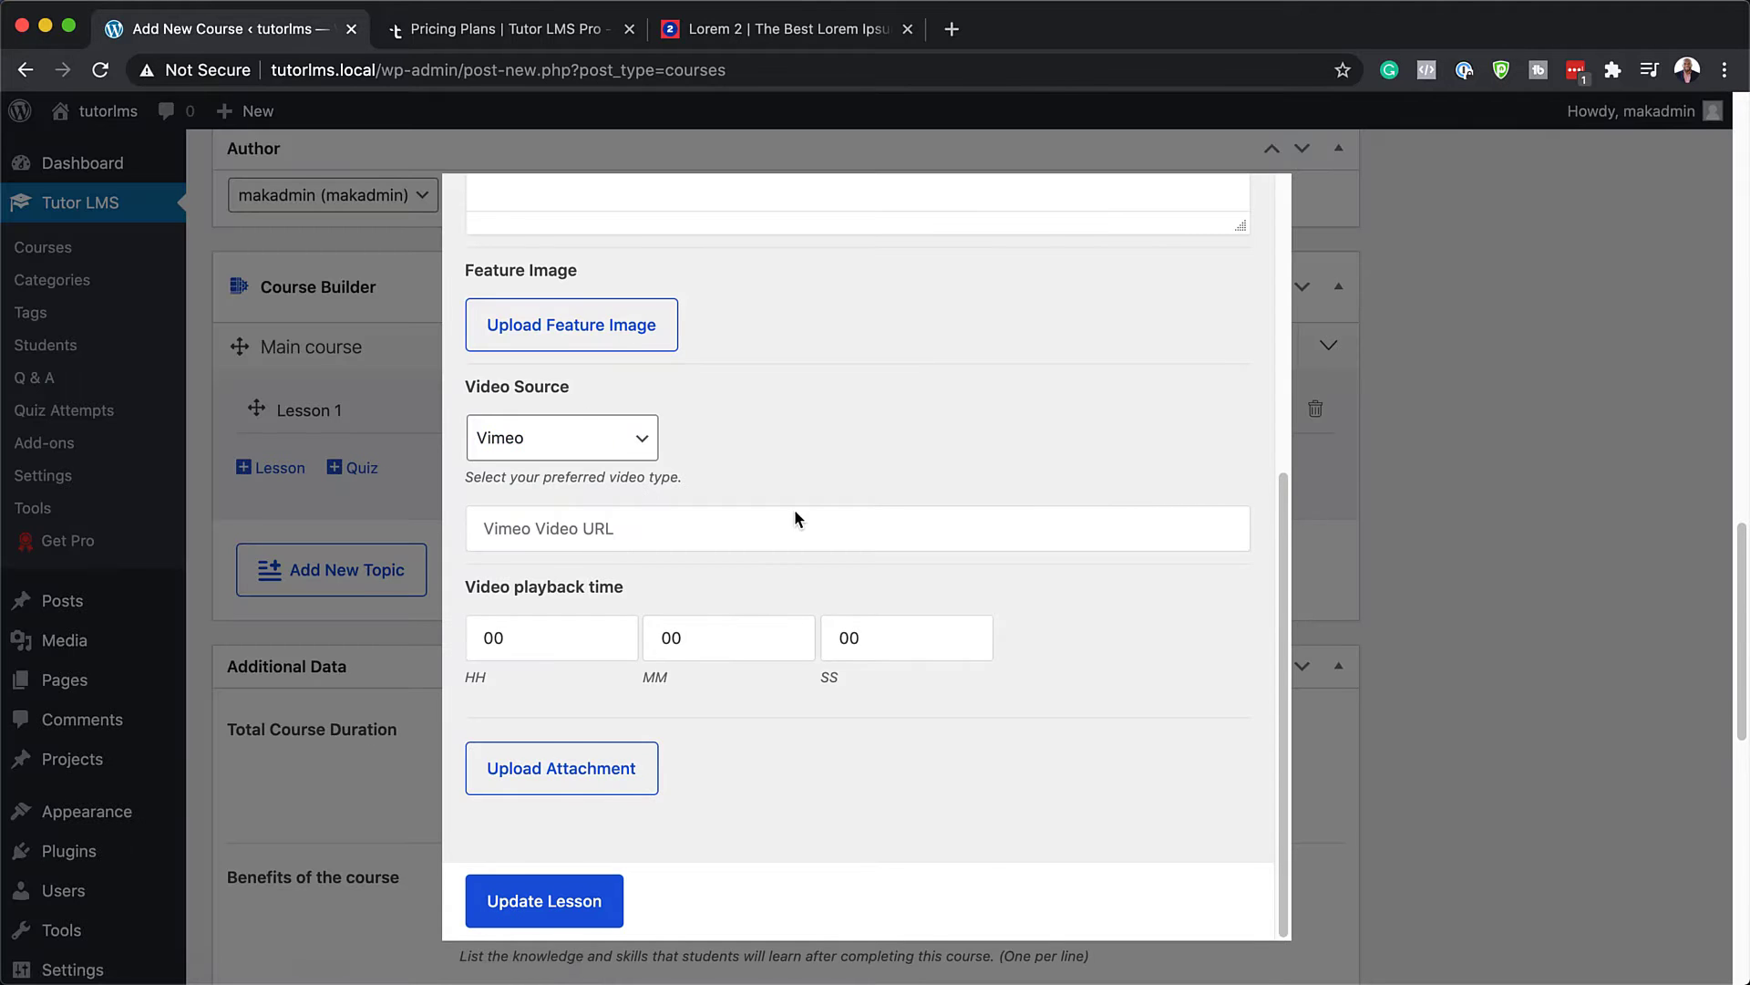
scroll(795, 518, up, 10)
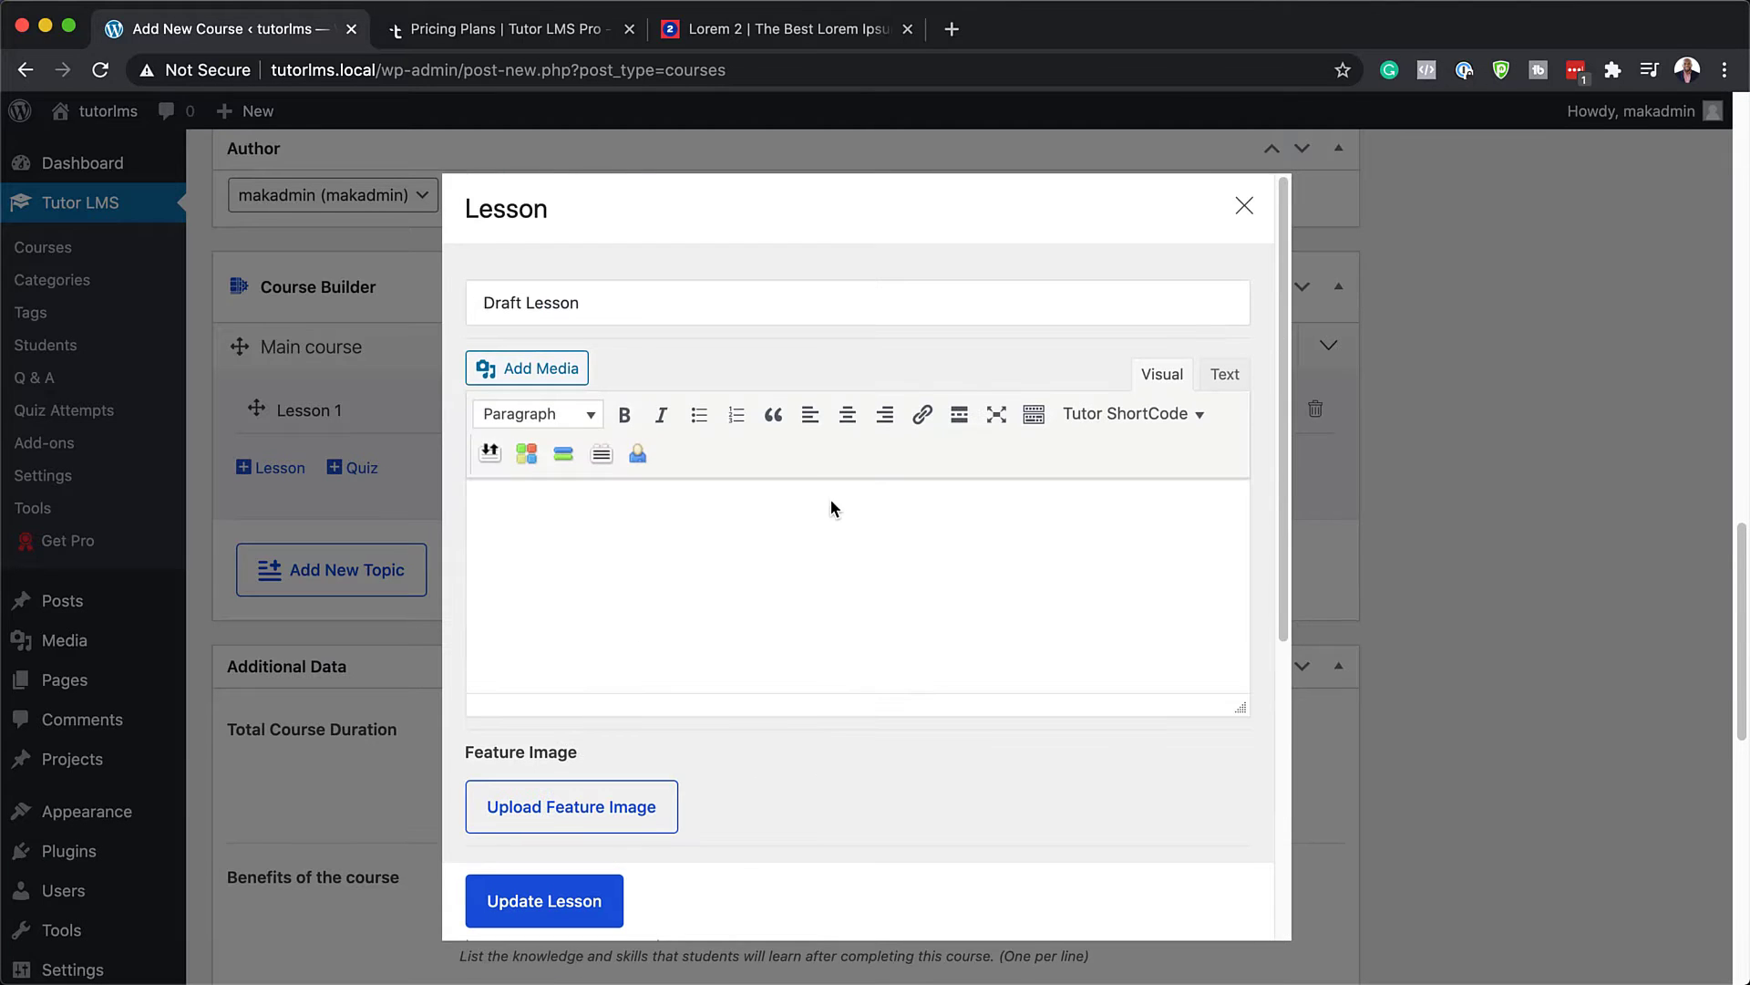
double_click(522, 301)
key(BackSpace)
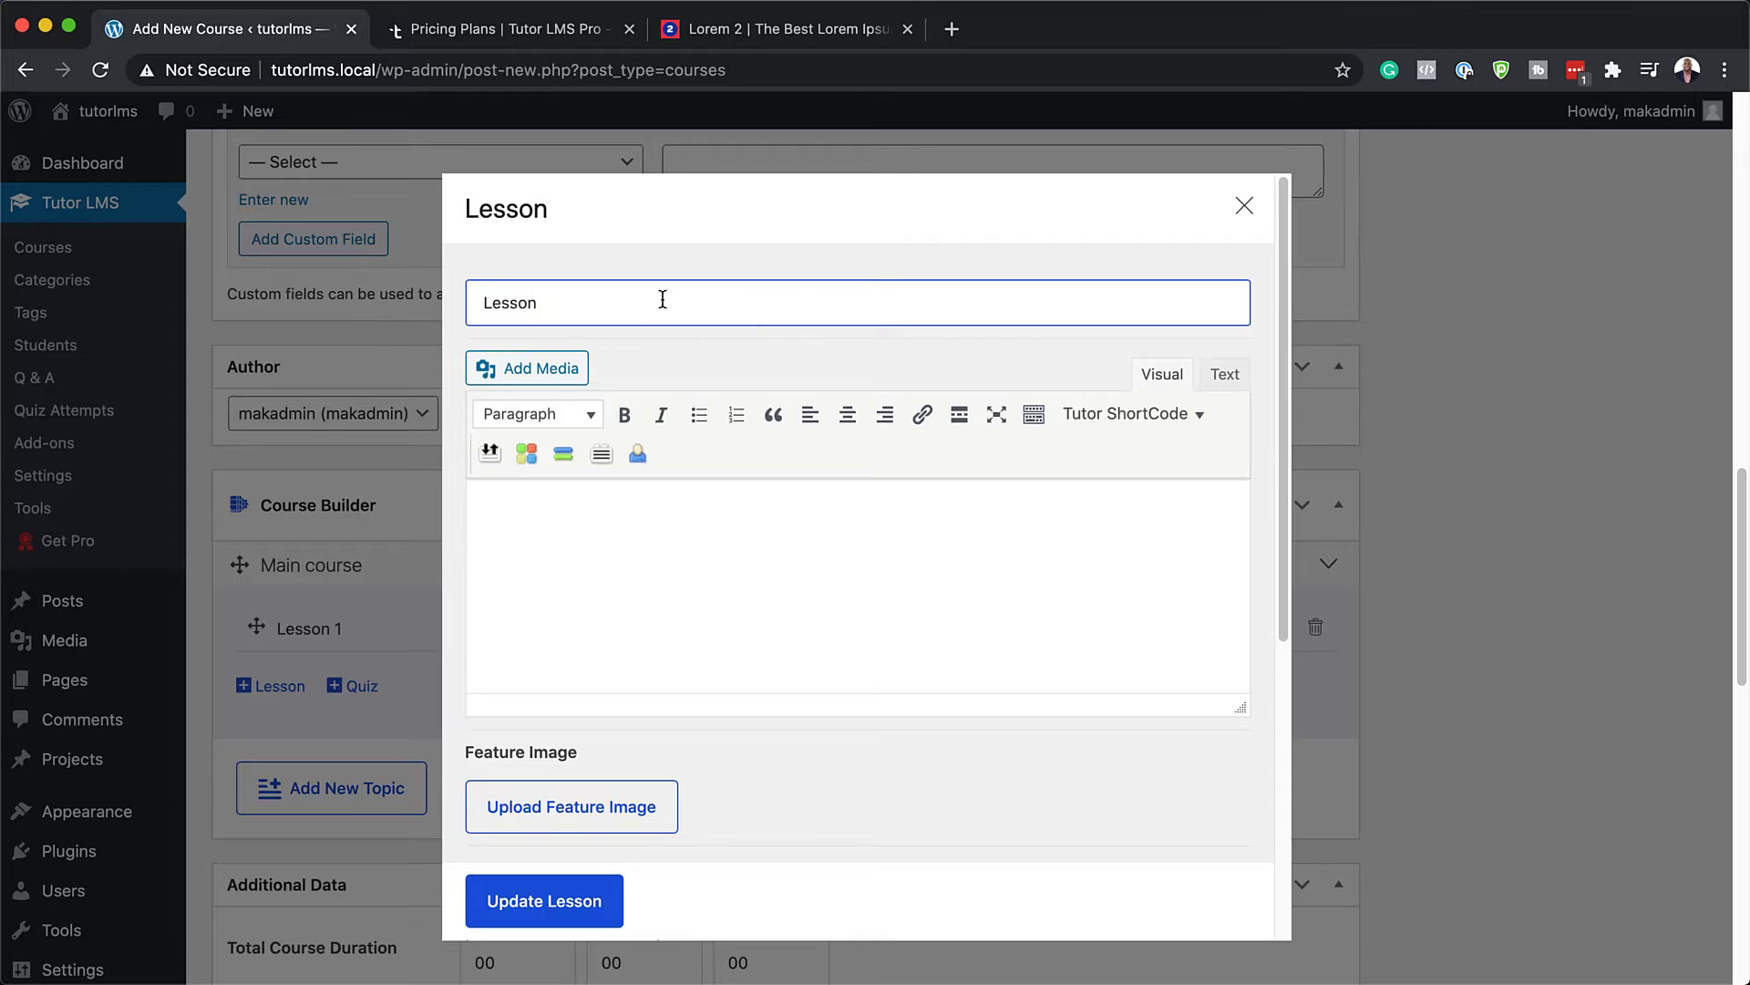
Paste the Vimeo link, attach dslr.jpg, and save Lesson 2
scroll(669, 562, down, 5)
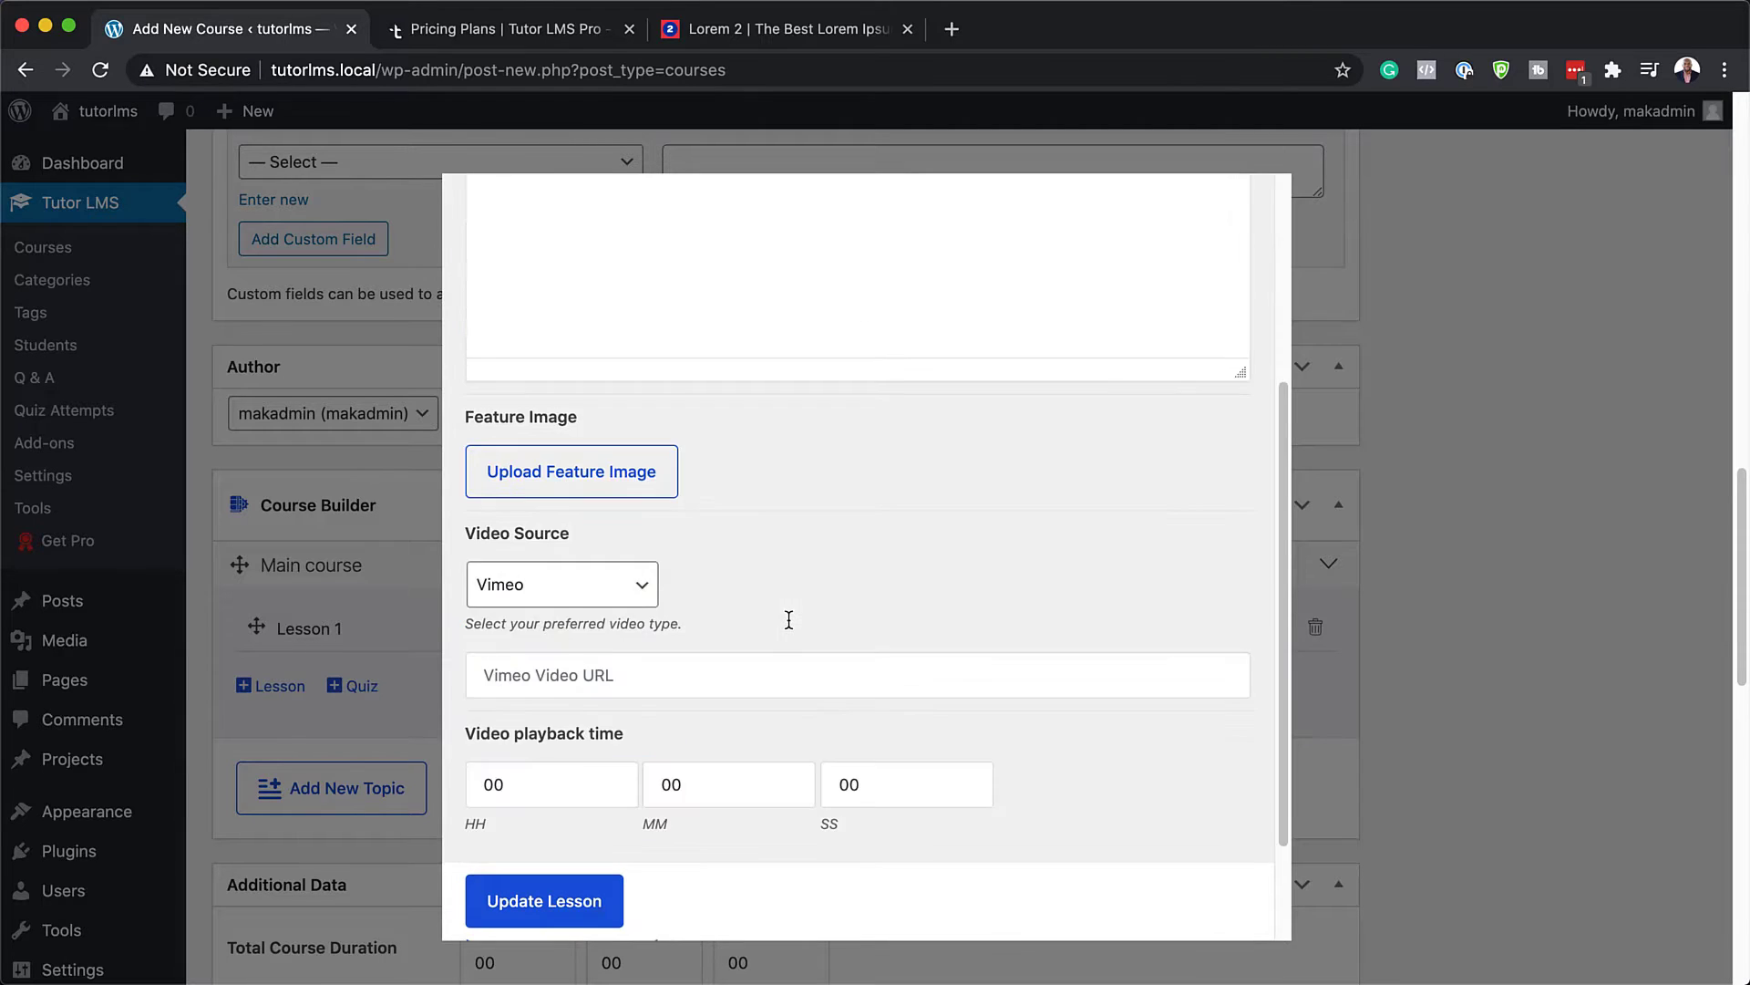
click(594, 529)
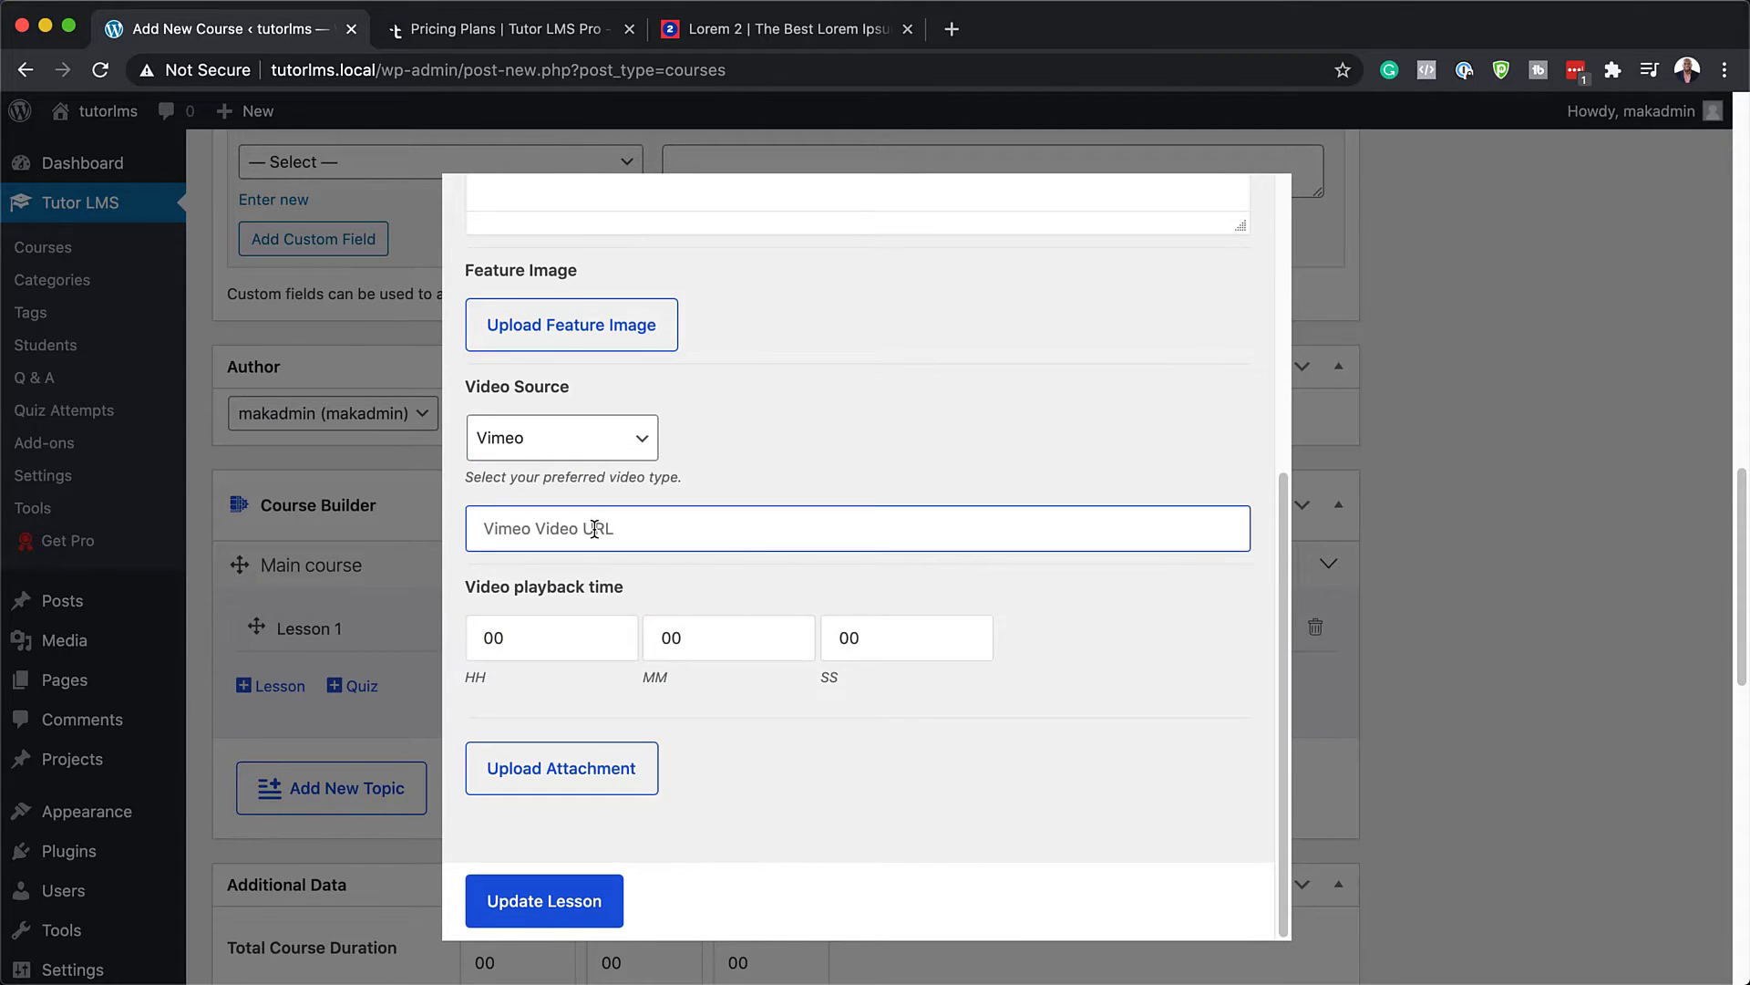
text(https://vimeo.com/490142468)
scroll(719, 633, down, 5)
click(541, 770)
click(185, 378)
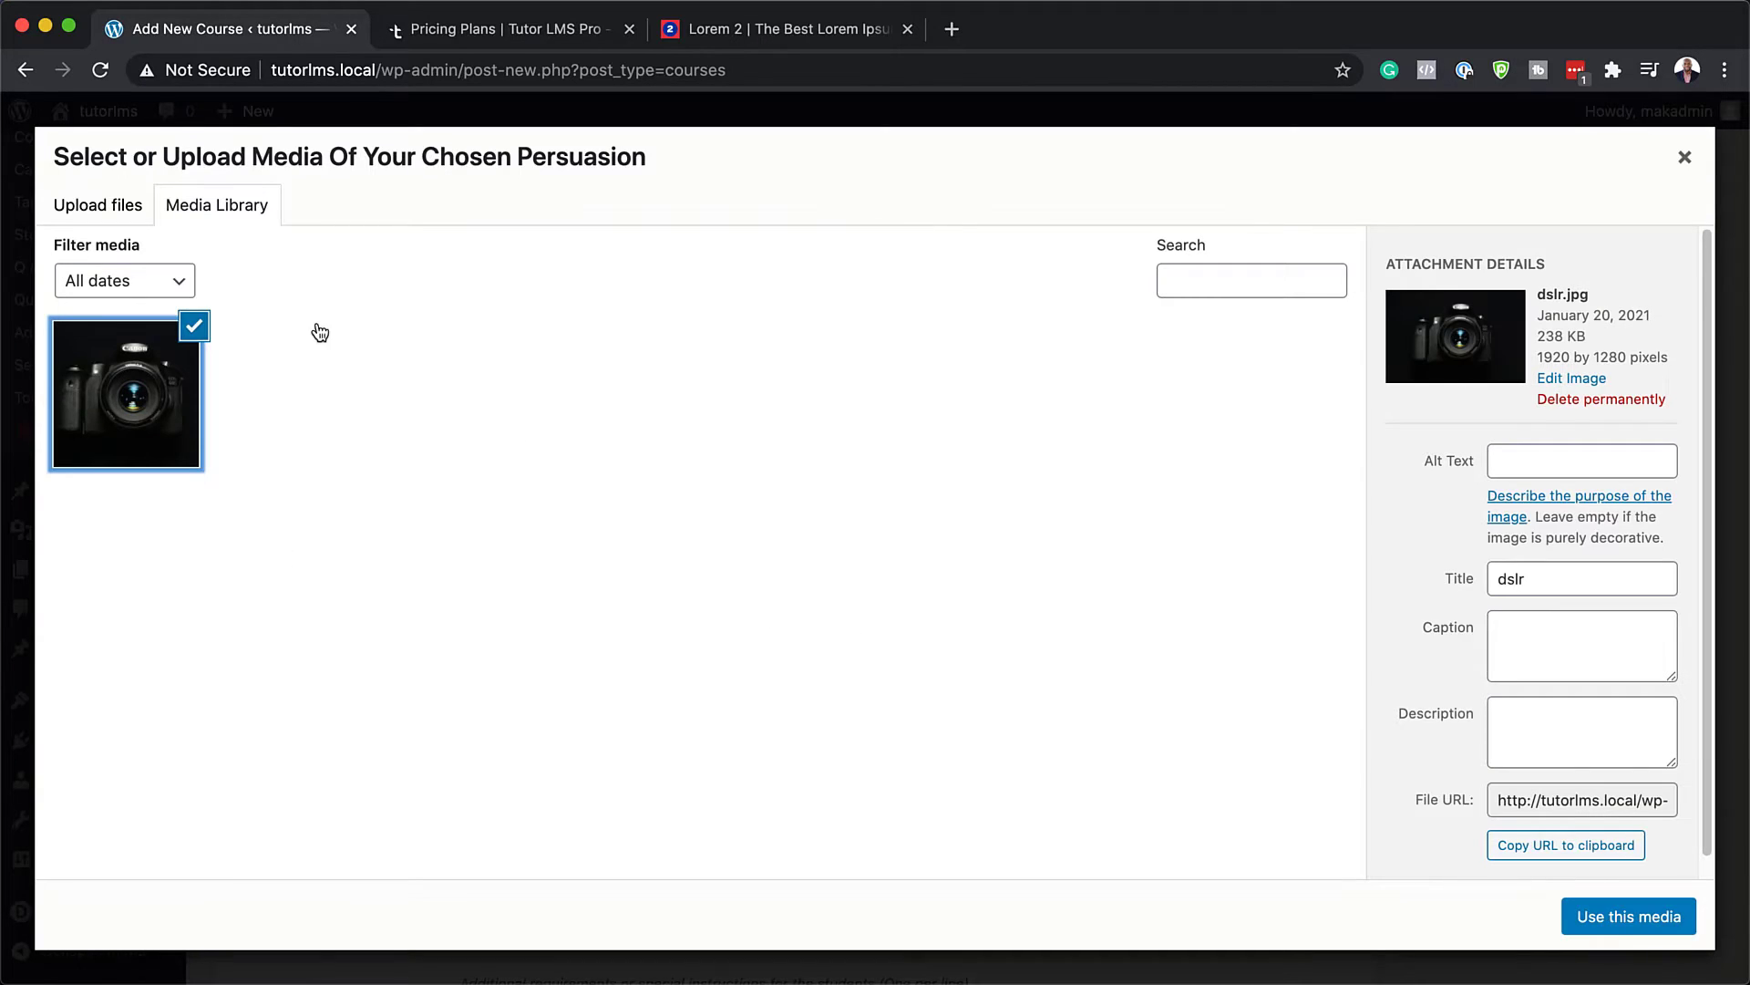
click(1635, 917)
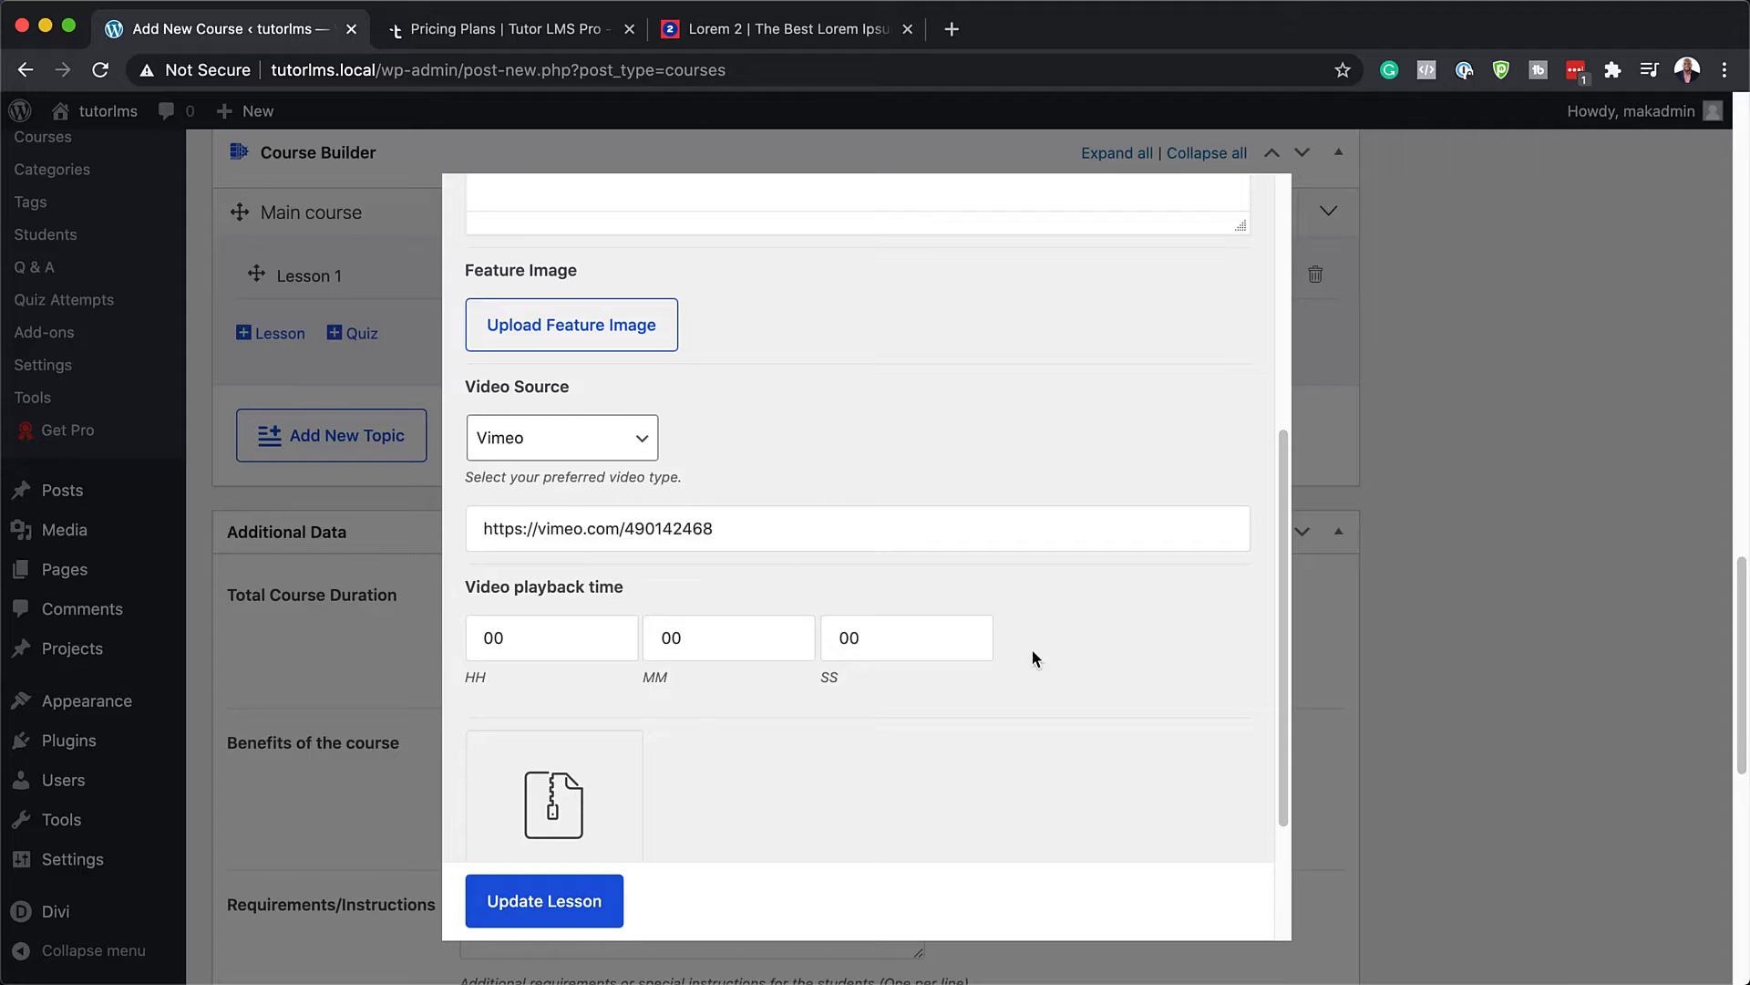
click(559, 903)
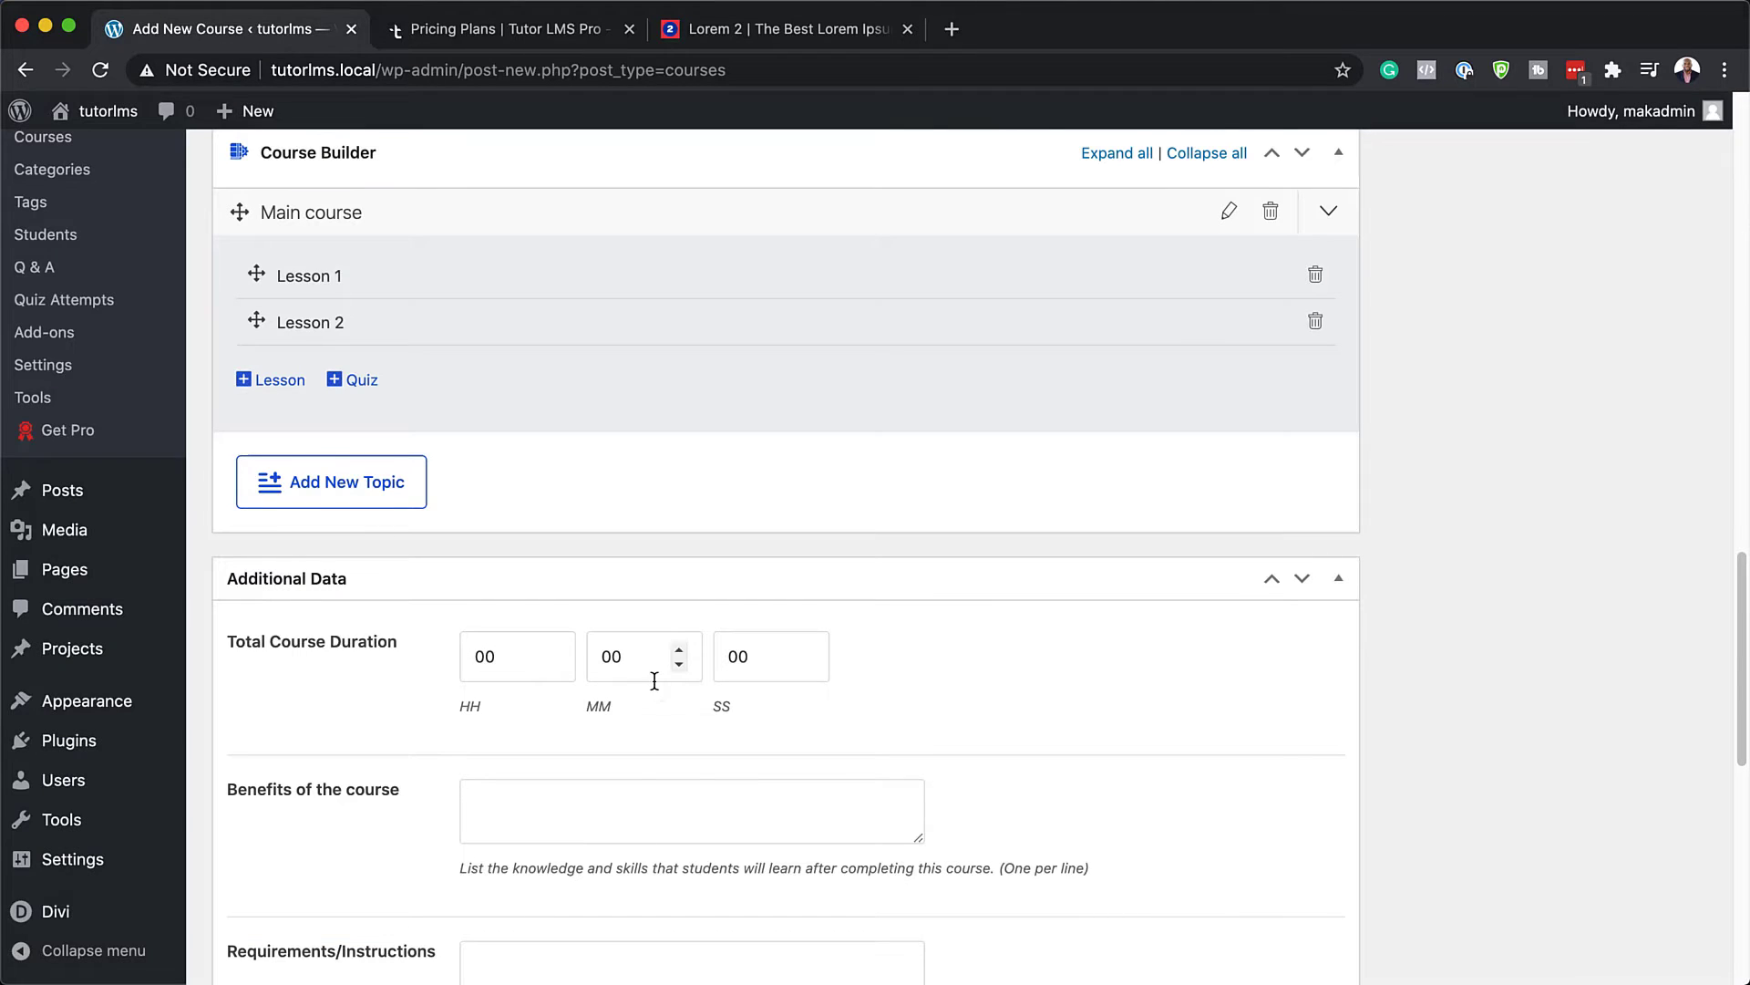
Publish Mak Course and open its permalink in a new browser tab
scroll(594, 363, up, 5)
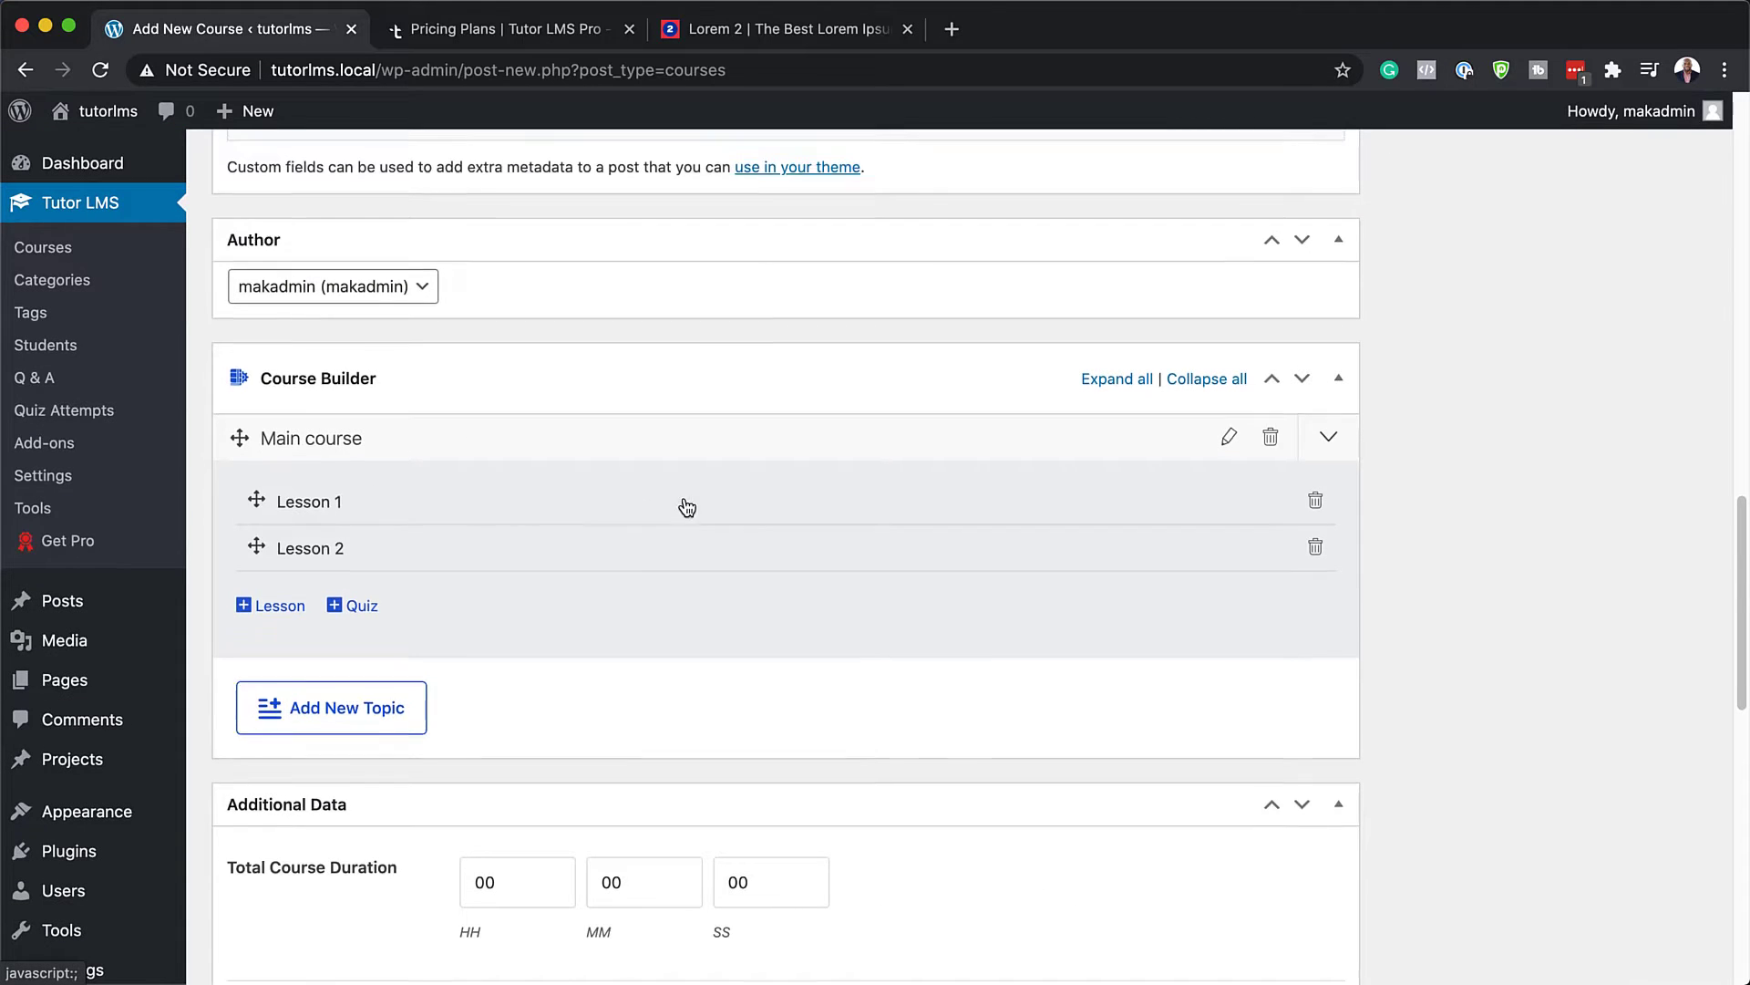
scroll(684, 503, up, 20)
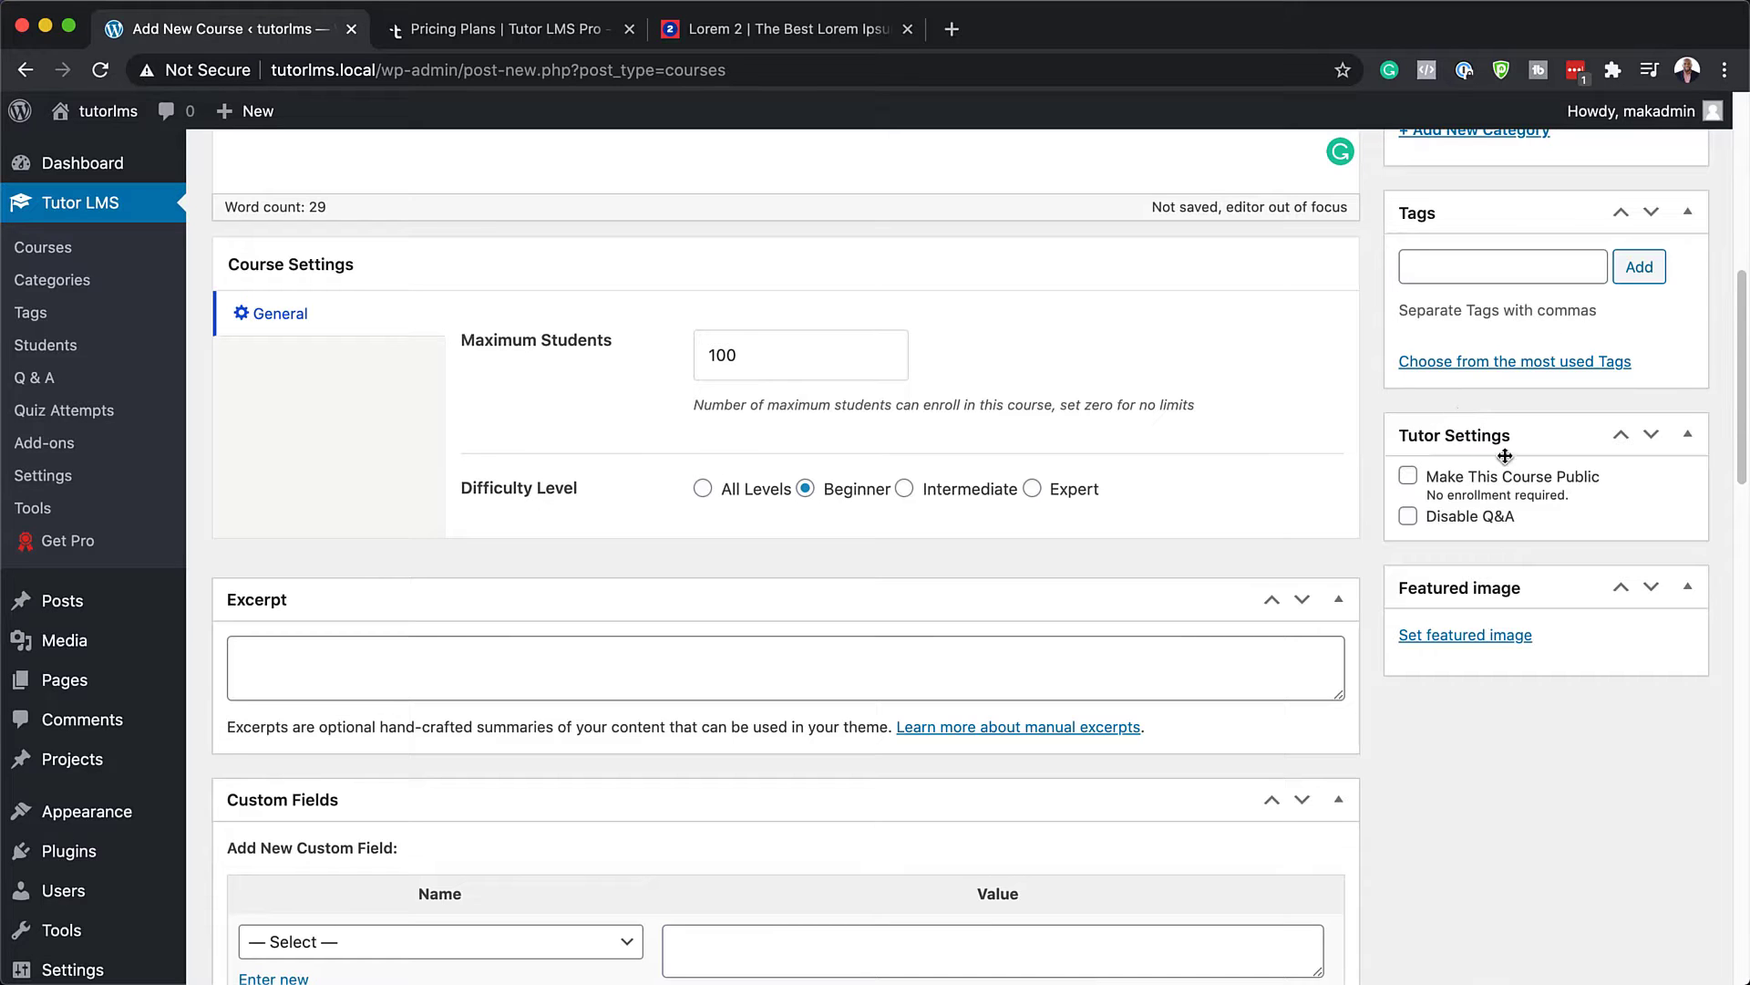
scroll(1487, 565, up, 9)
click(1668, 307)
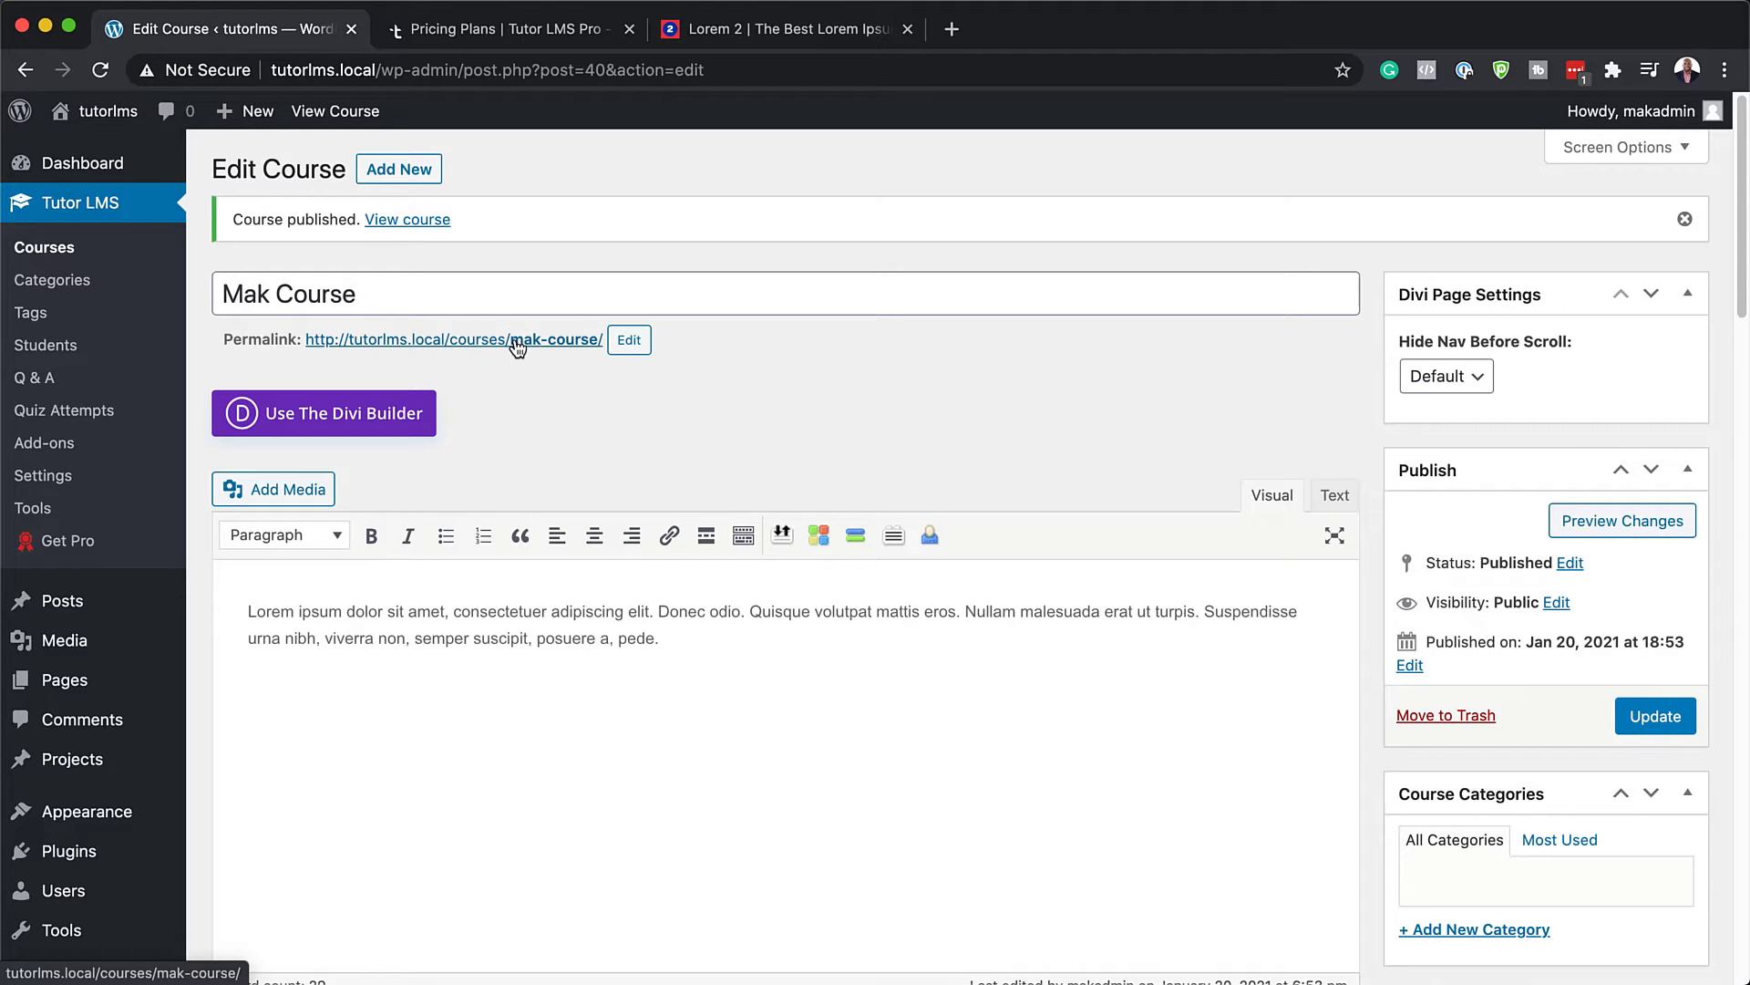
super+click(517, 339)
Review the live Mak Course page: Beginner level, 0 enrolled, Free, Main course with two lessons
click(551, 30)
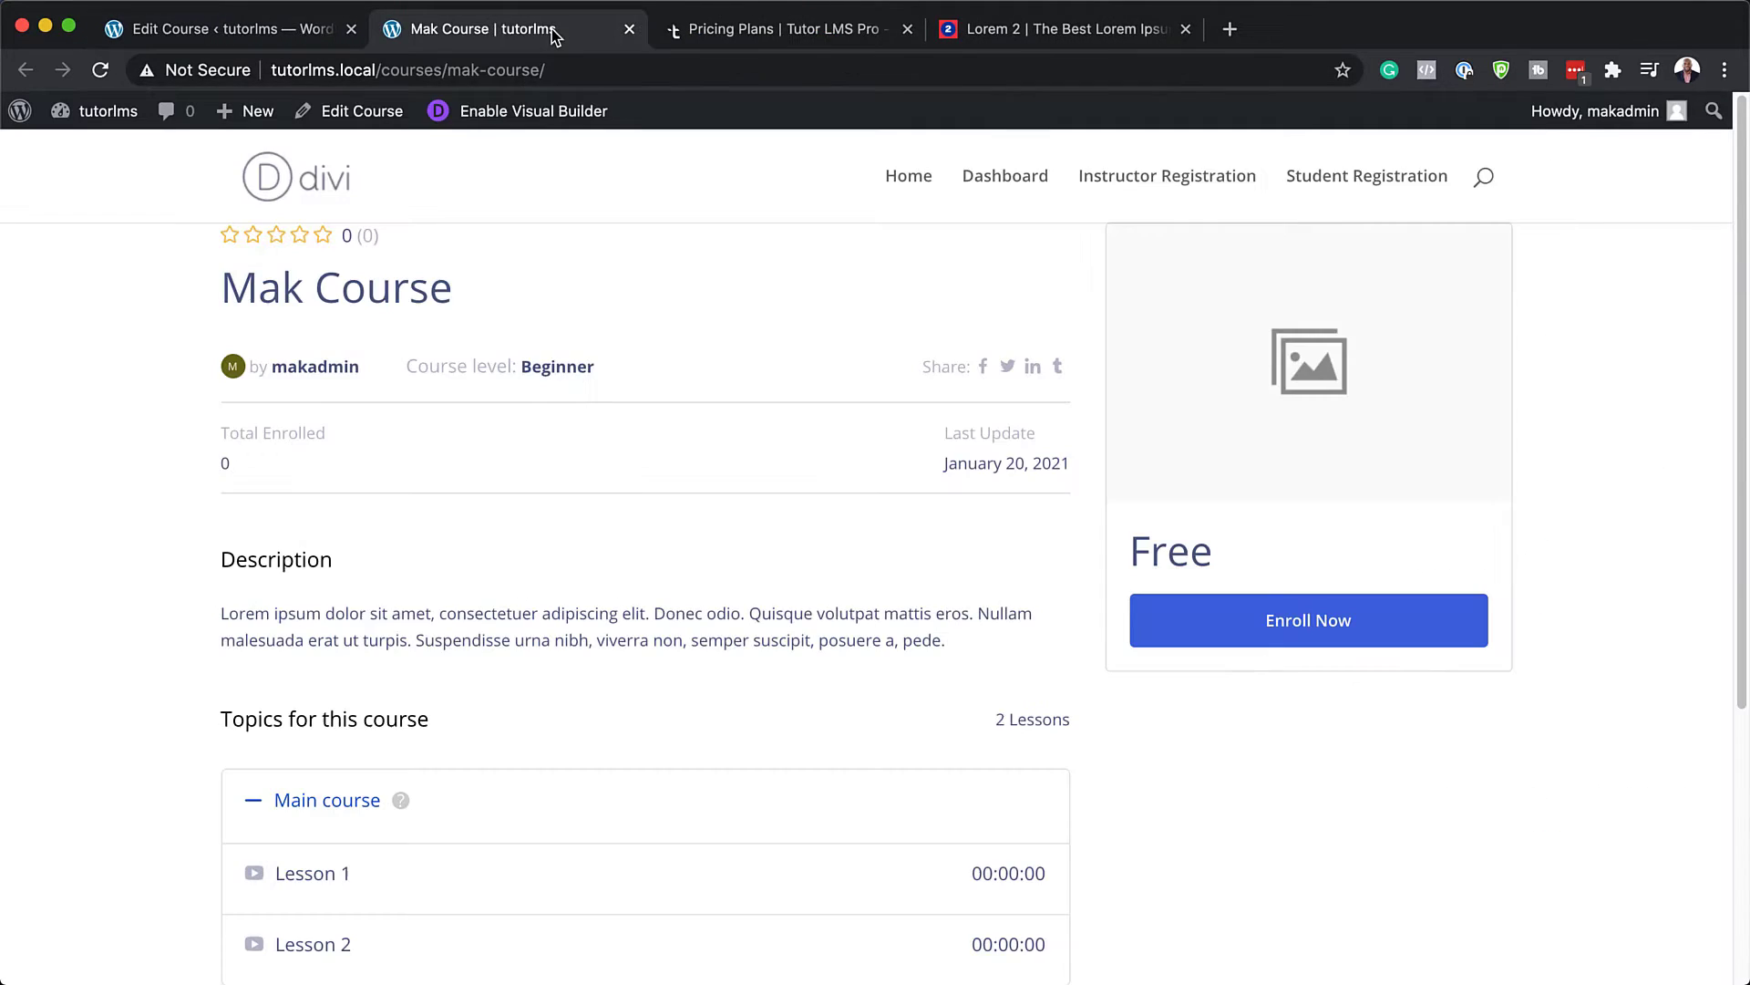
scroll(734, 797, down, 2)
scroll(735, 795, up, 2)
drag(223, 560, 359, 559)
click(241, 614)
scroll(260, 672, down, 2)
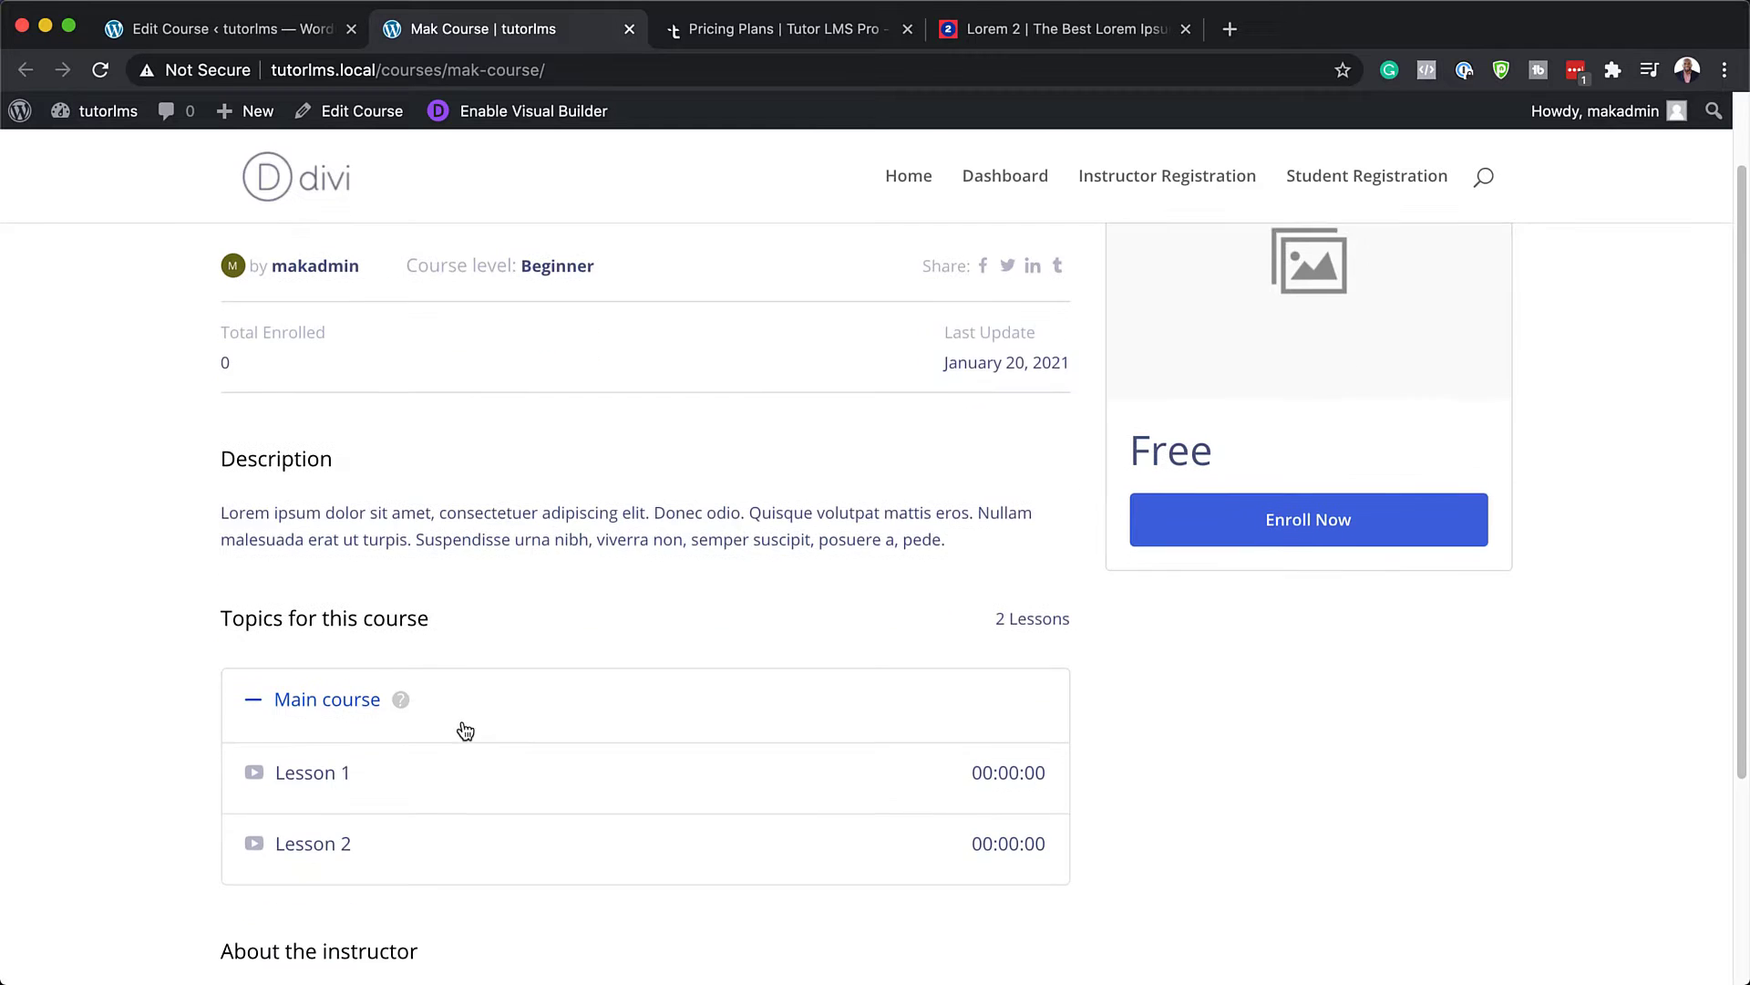
scroll(544, 758, down, 1)
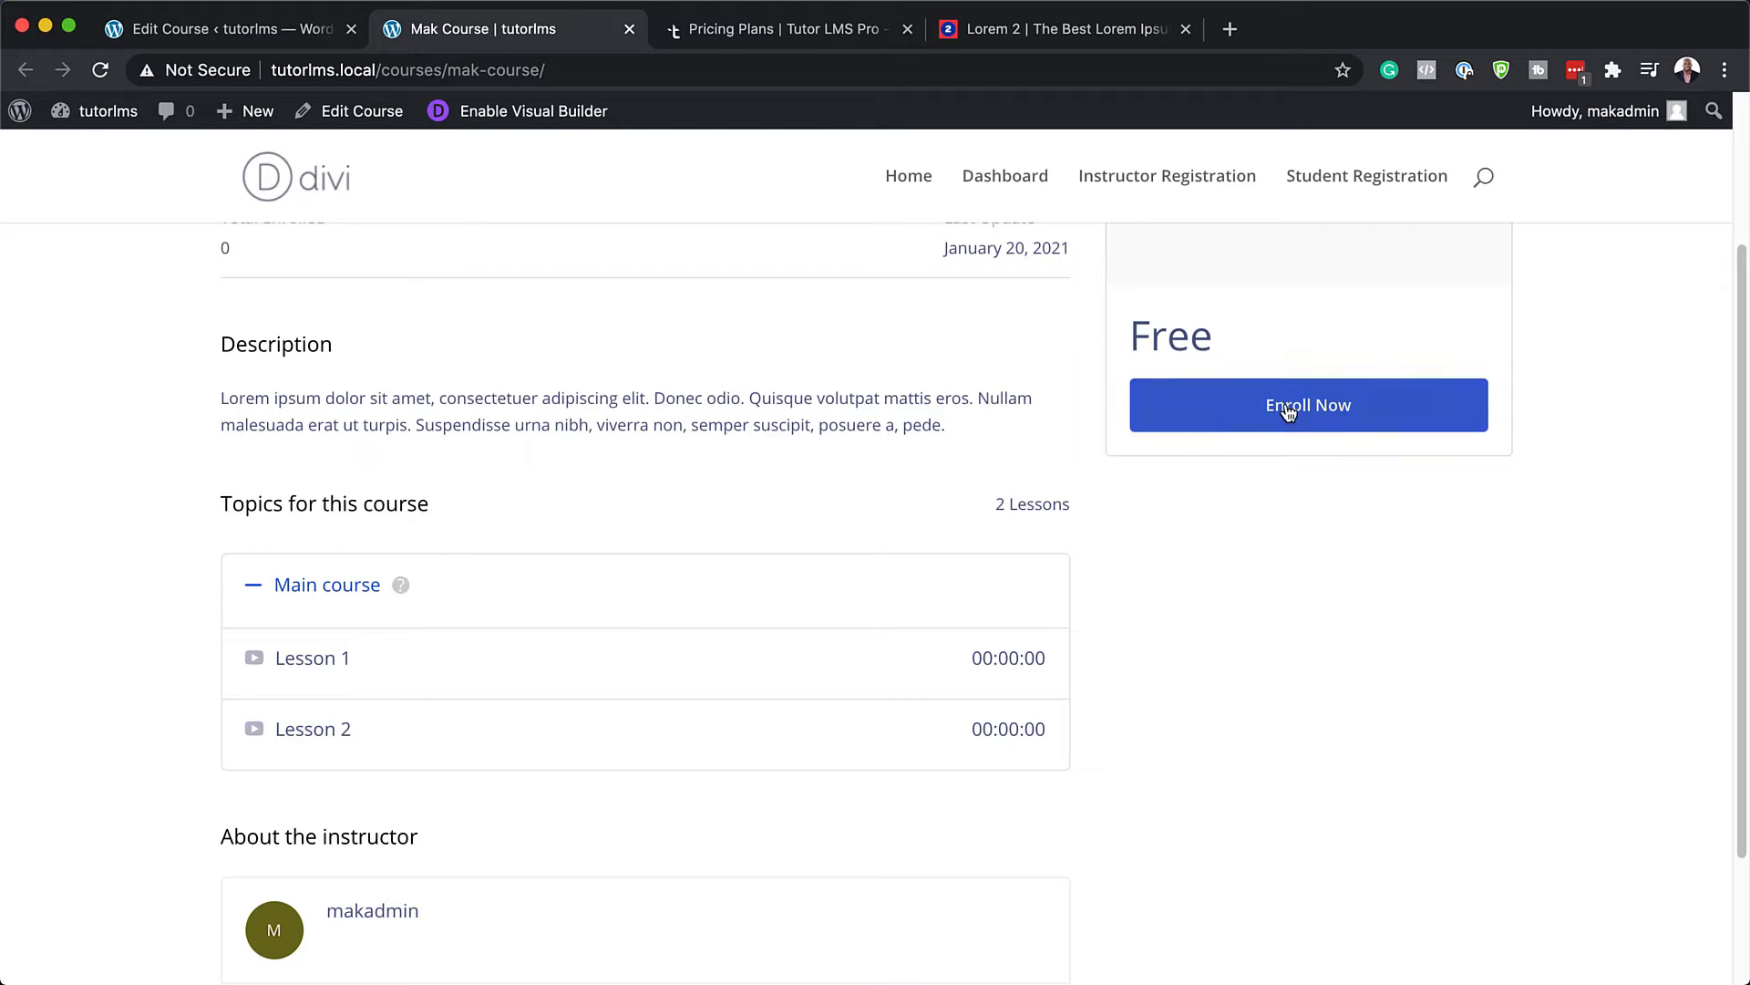
scroll(1153, 593, up, 3)
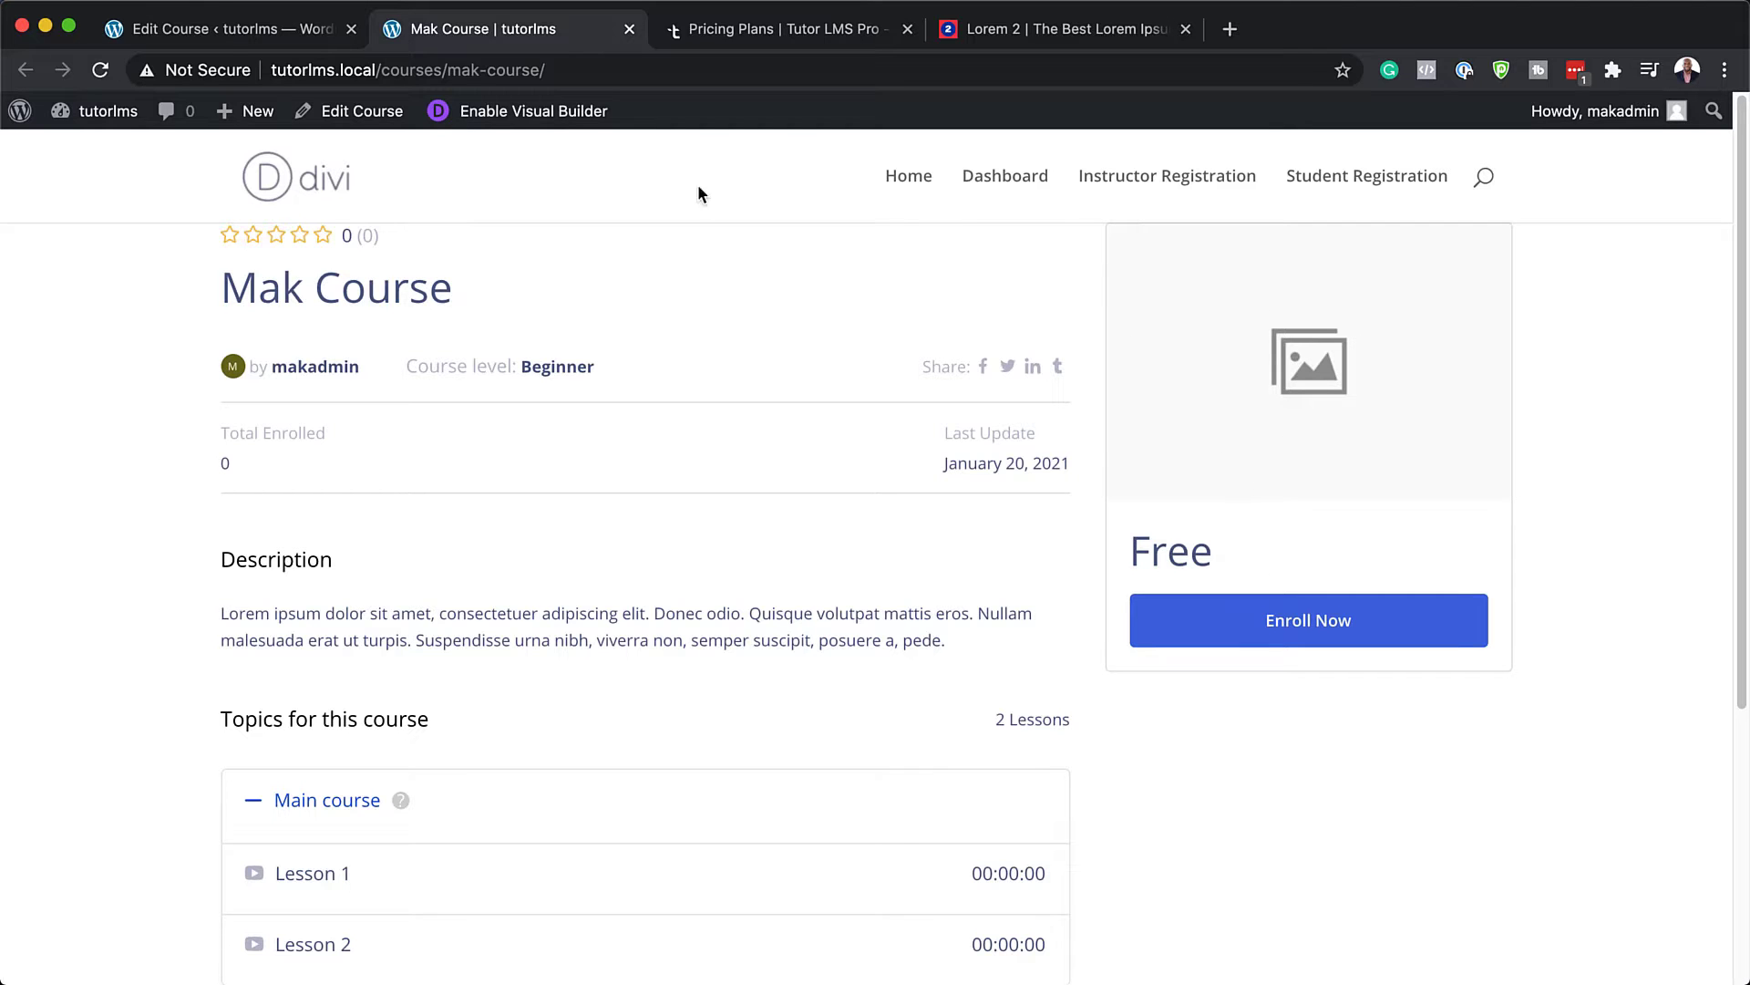
Set dslr.jpg as Mak Course's featured image and update the course
click(223, 31)
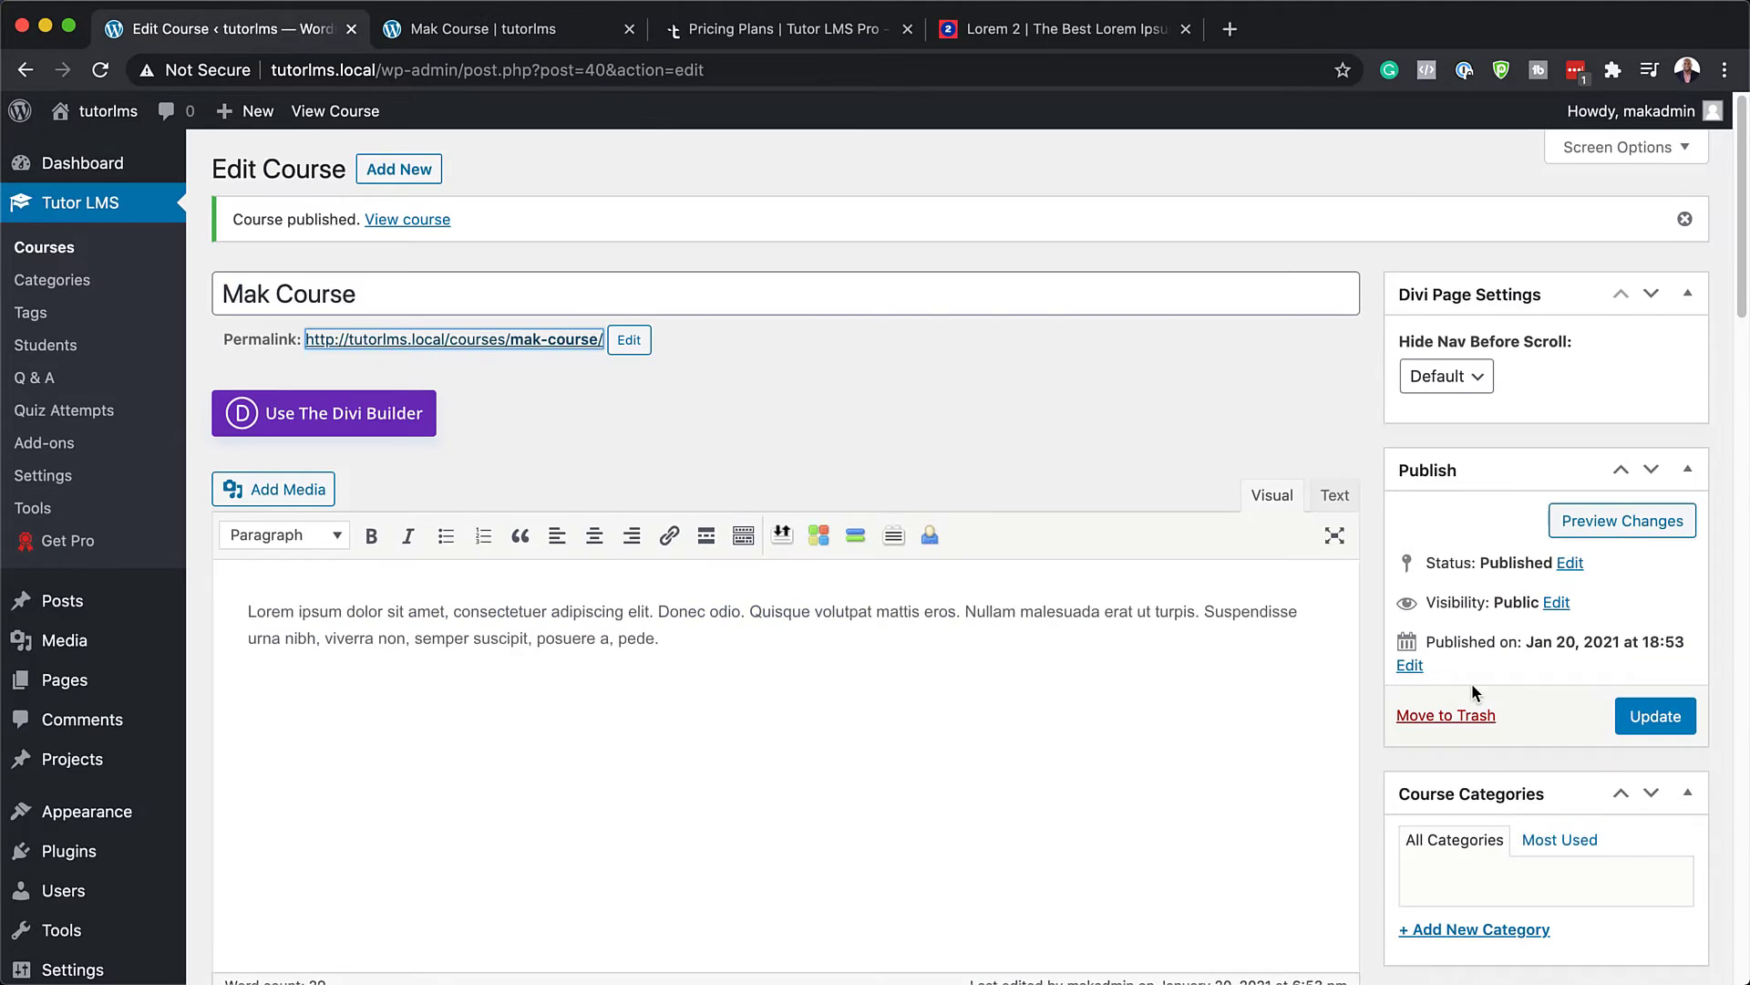
scroll(1471, 682, down, 7)
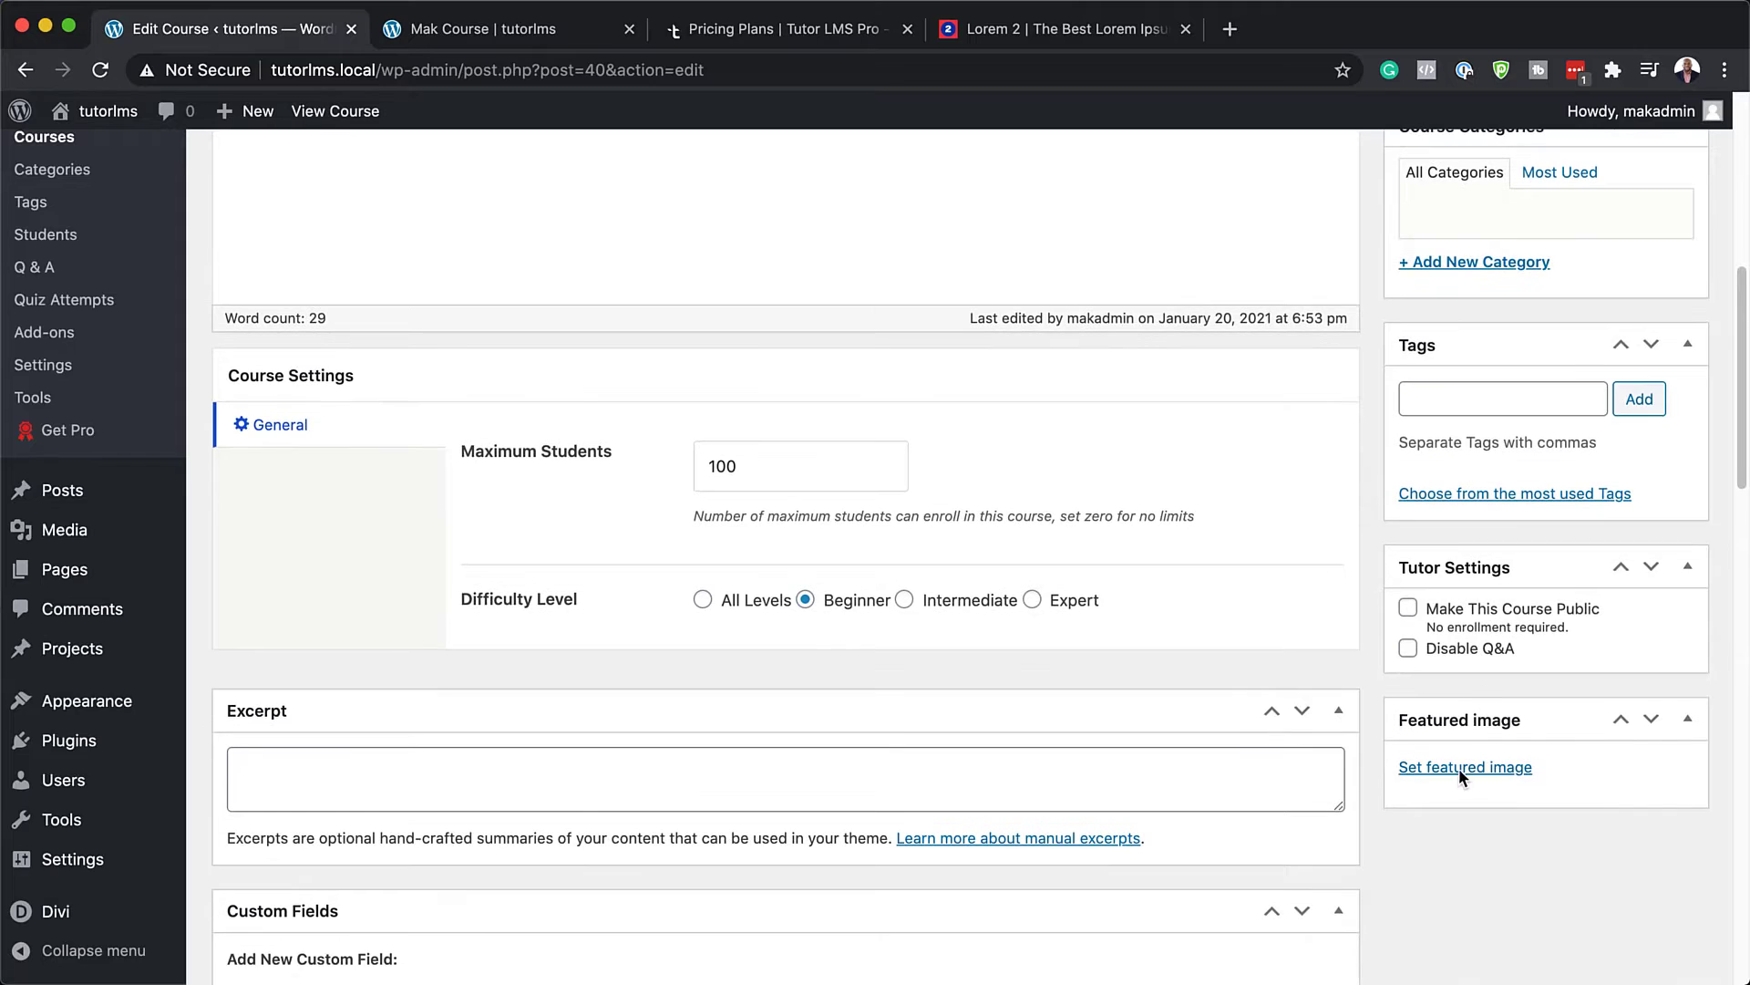
click(1459, 768)
click(126, 394)
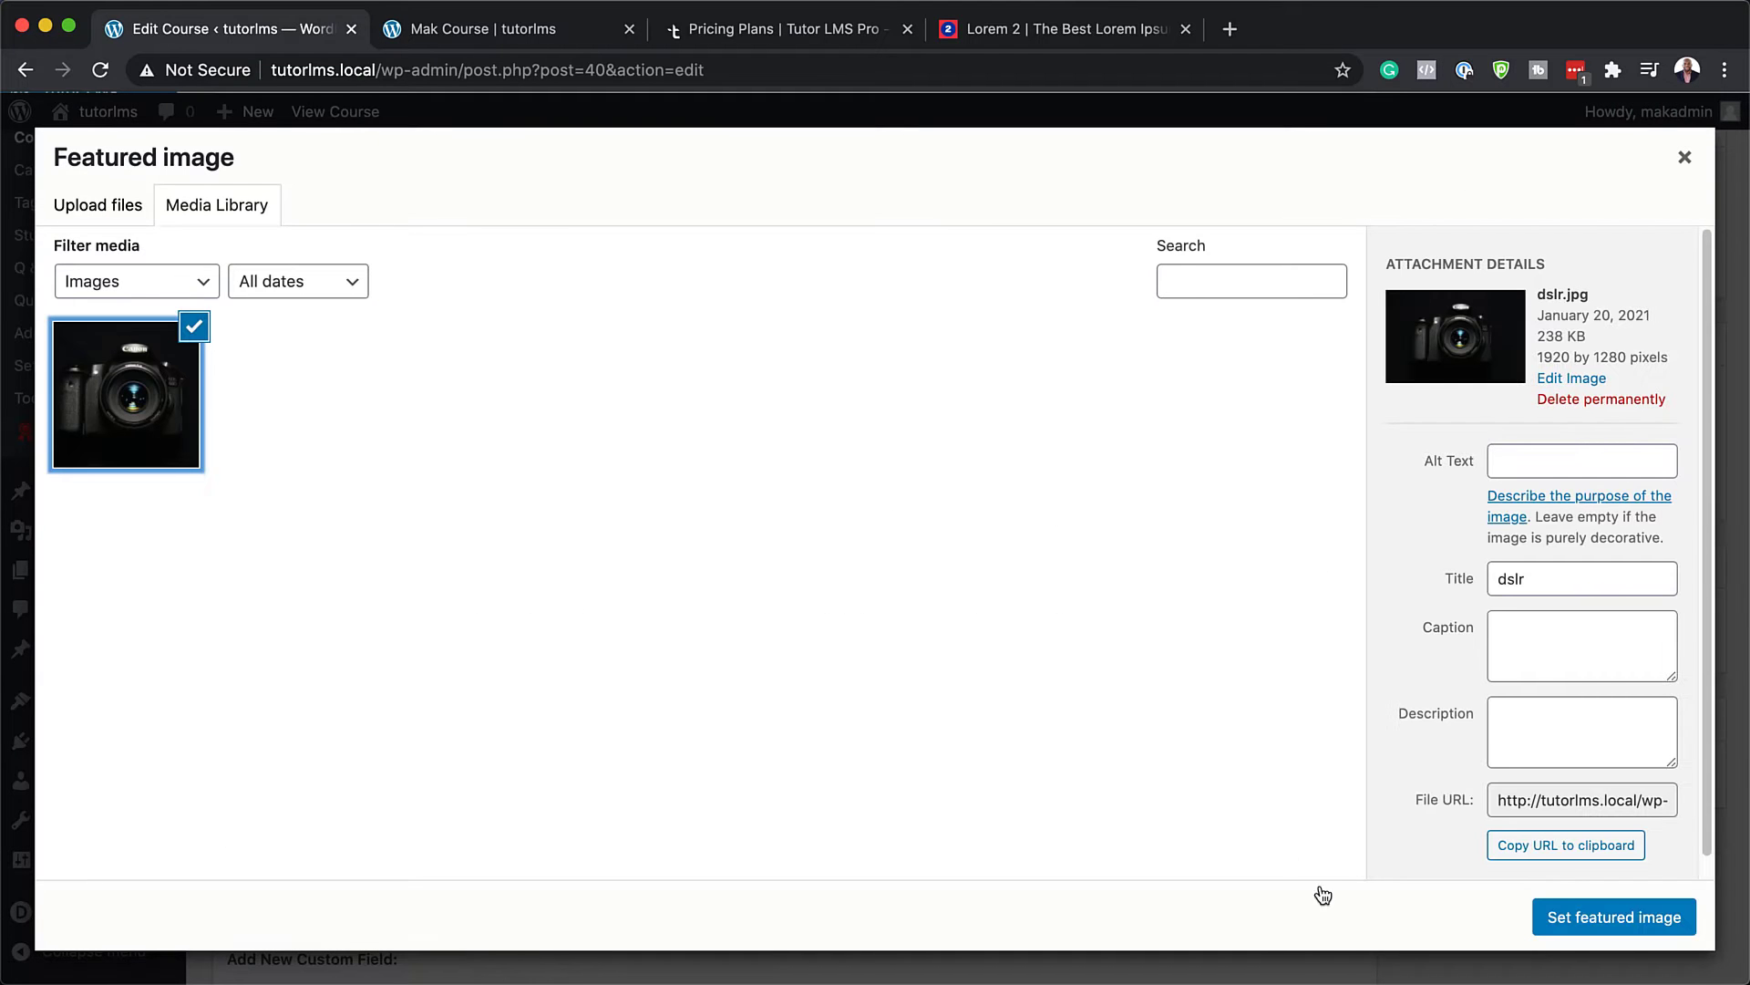
click(1577, 919)
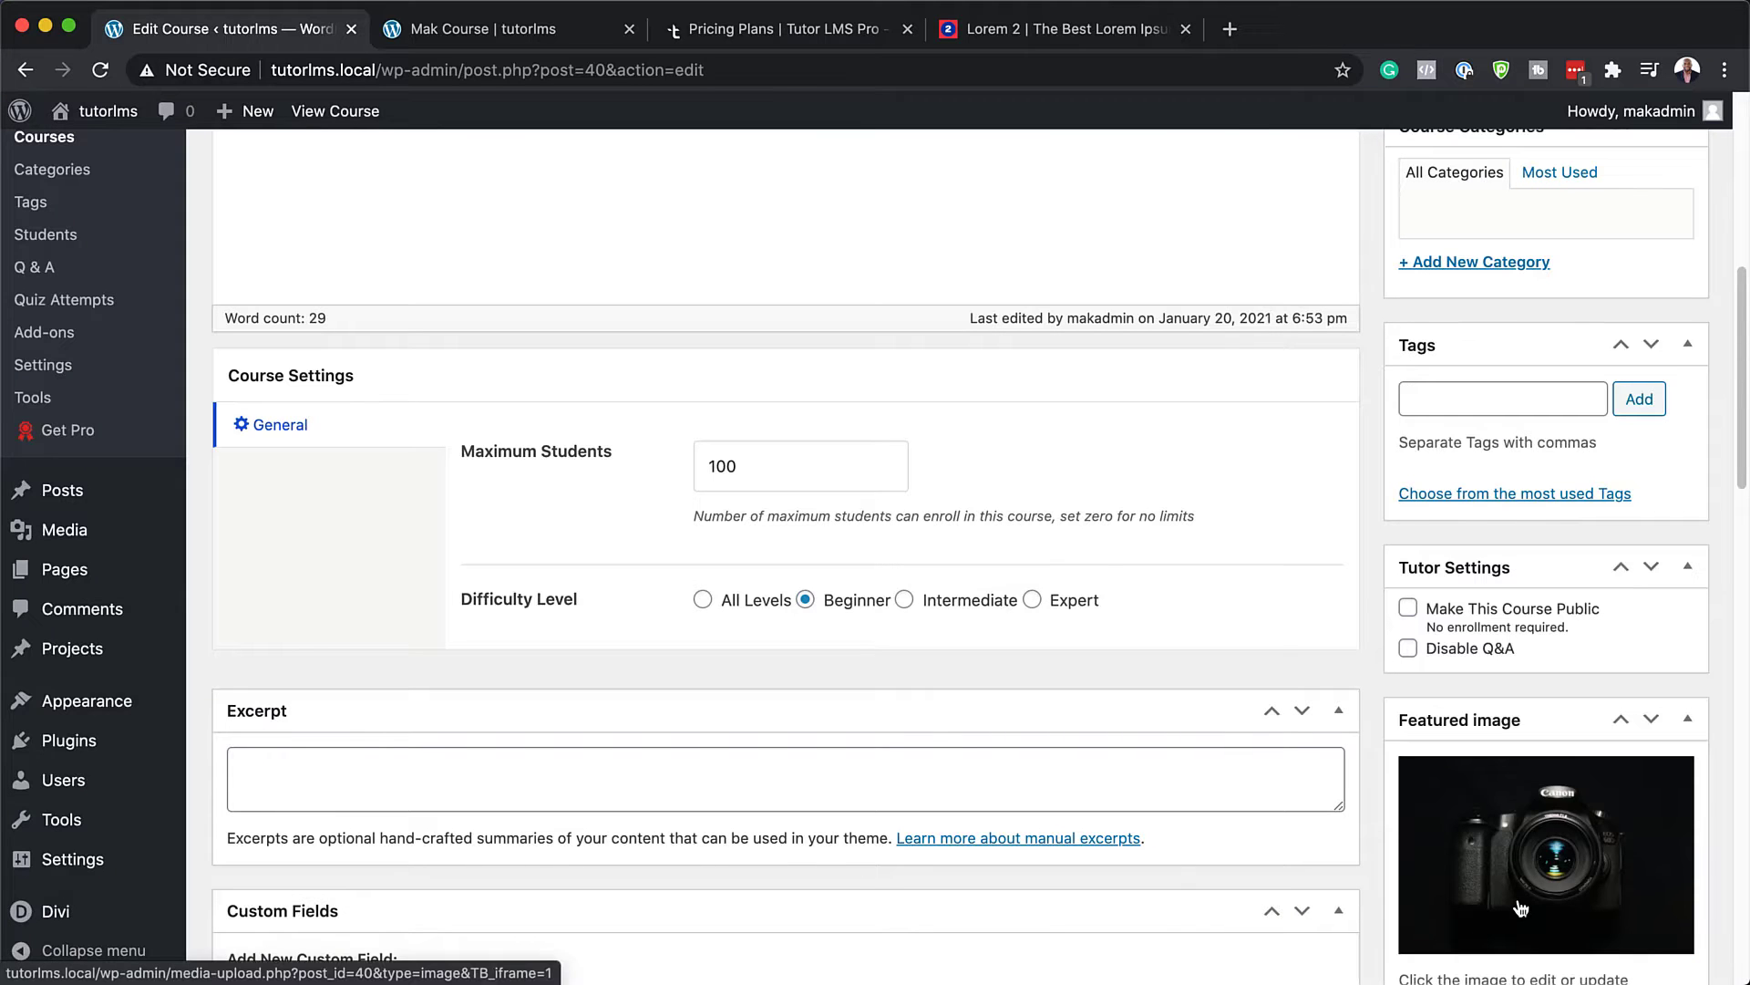
scroll(1495, 523, up, 7)
click(1680, 725)
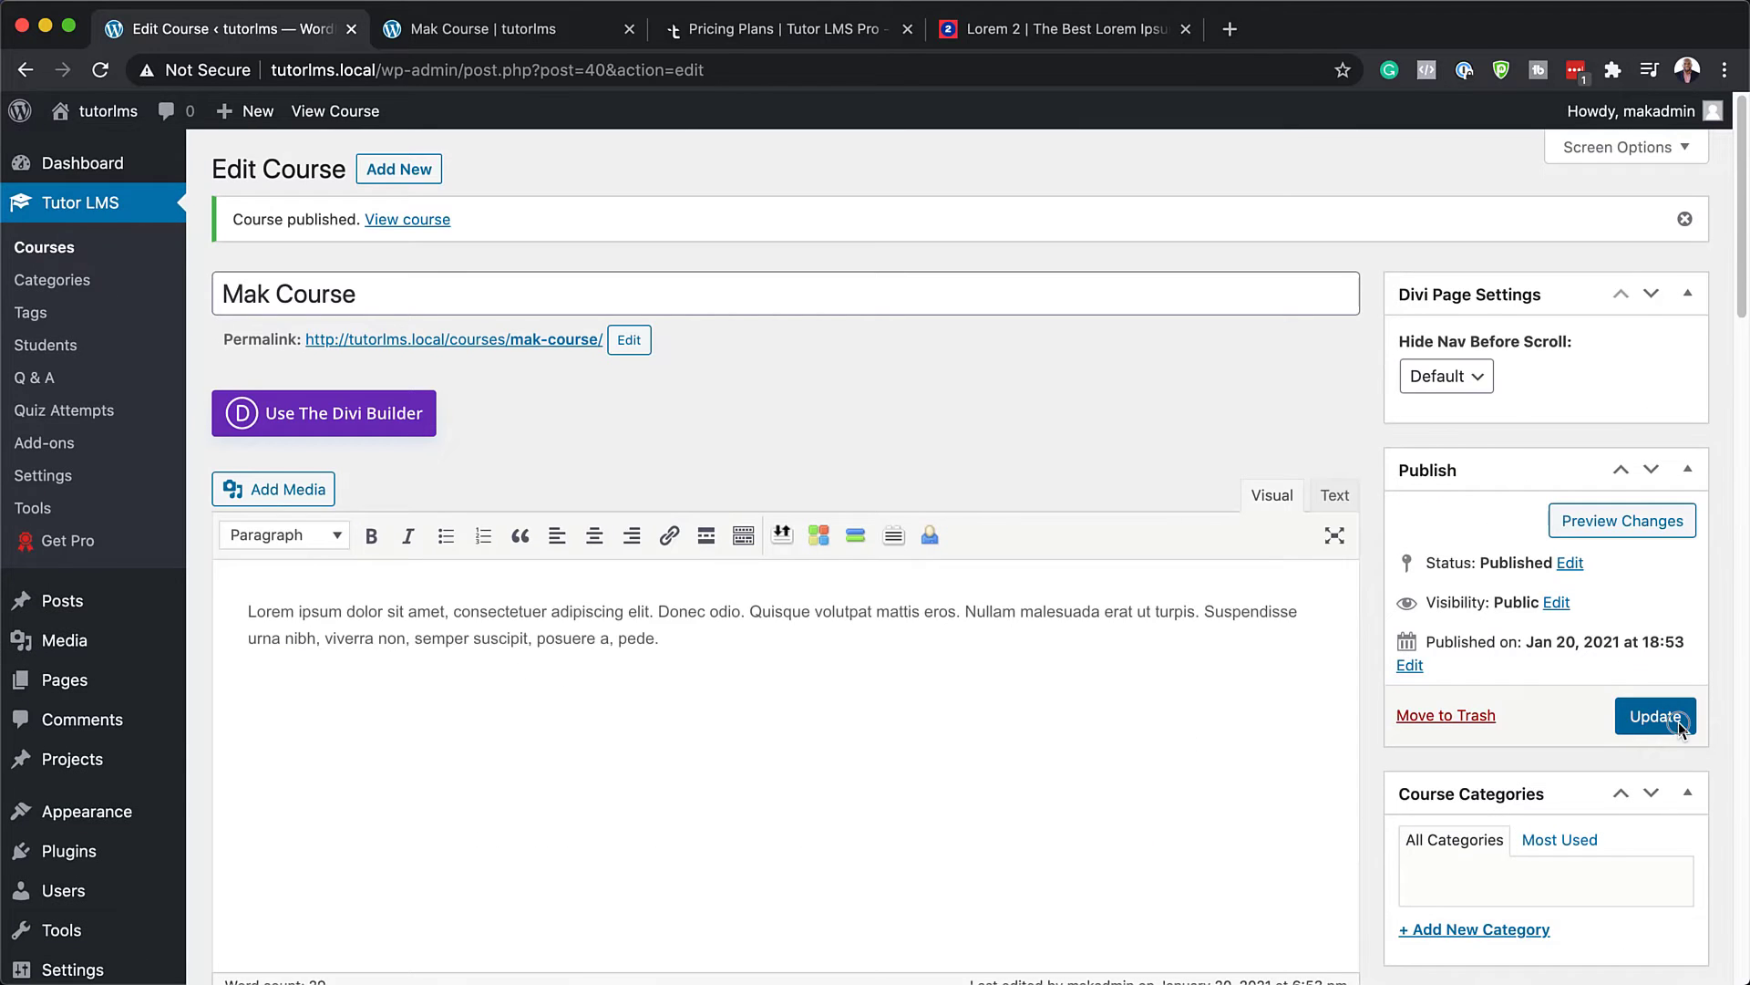
Reload the live course page to confirm the camera photo now appears above Free
click(527, 33)
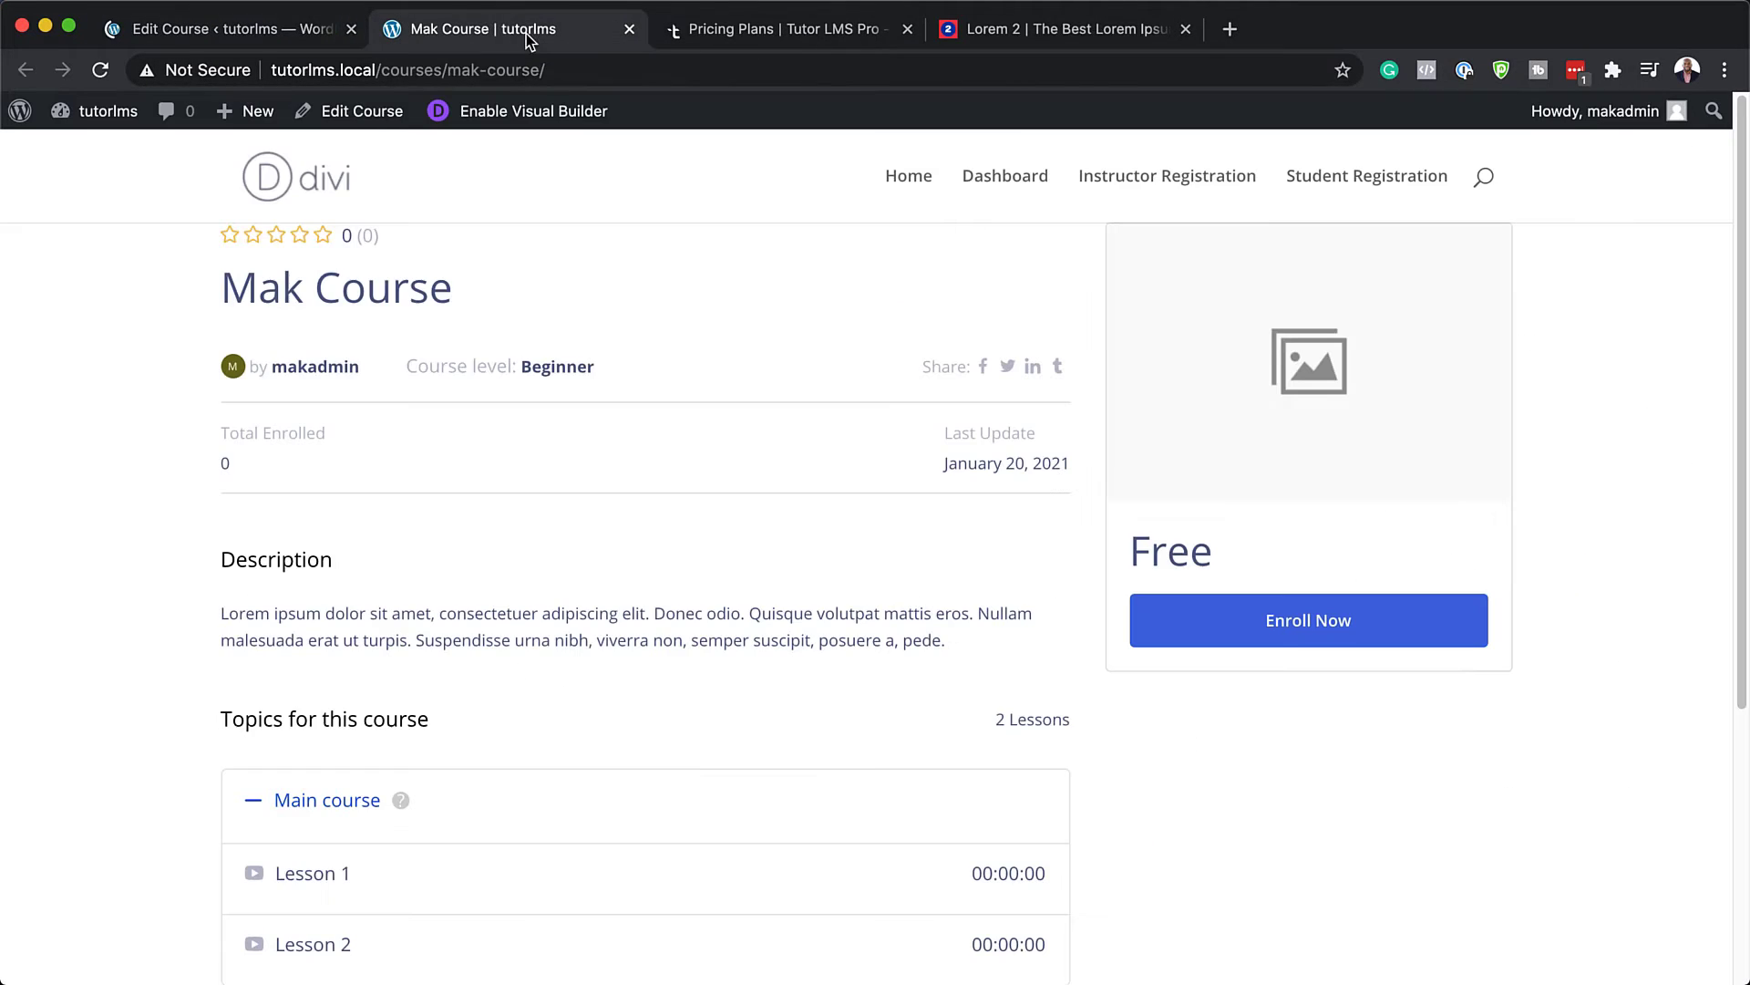
click(101, 73)
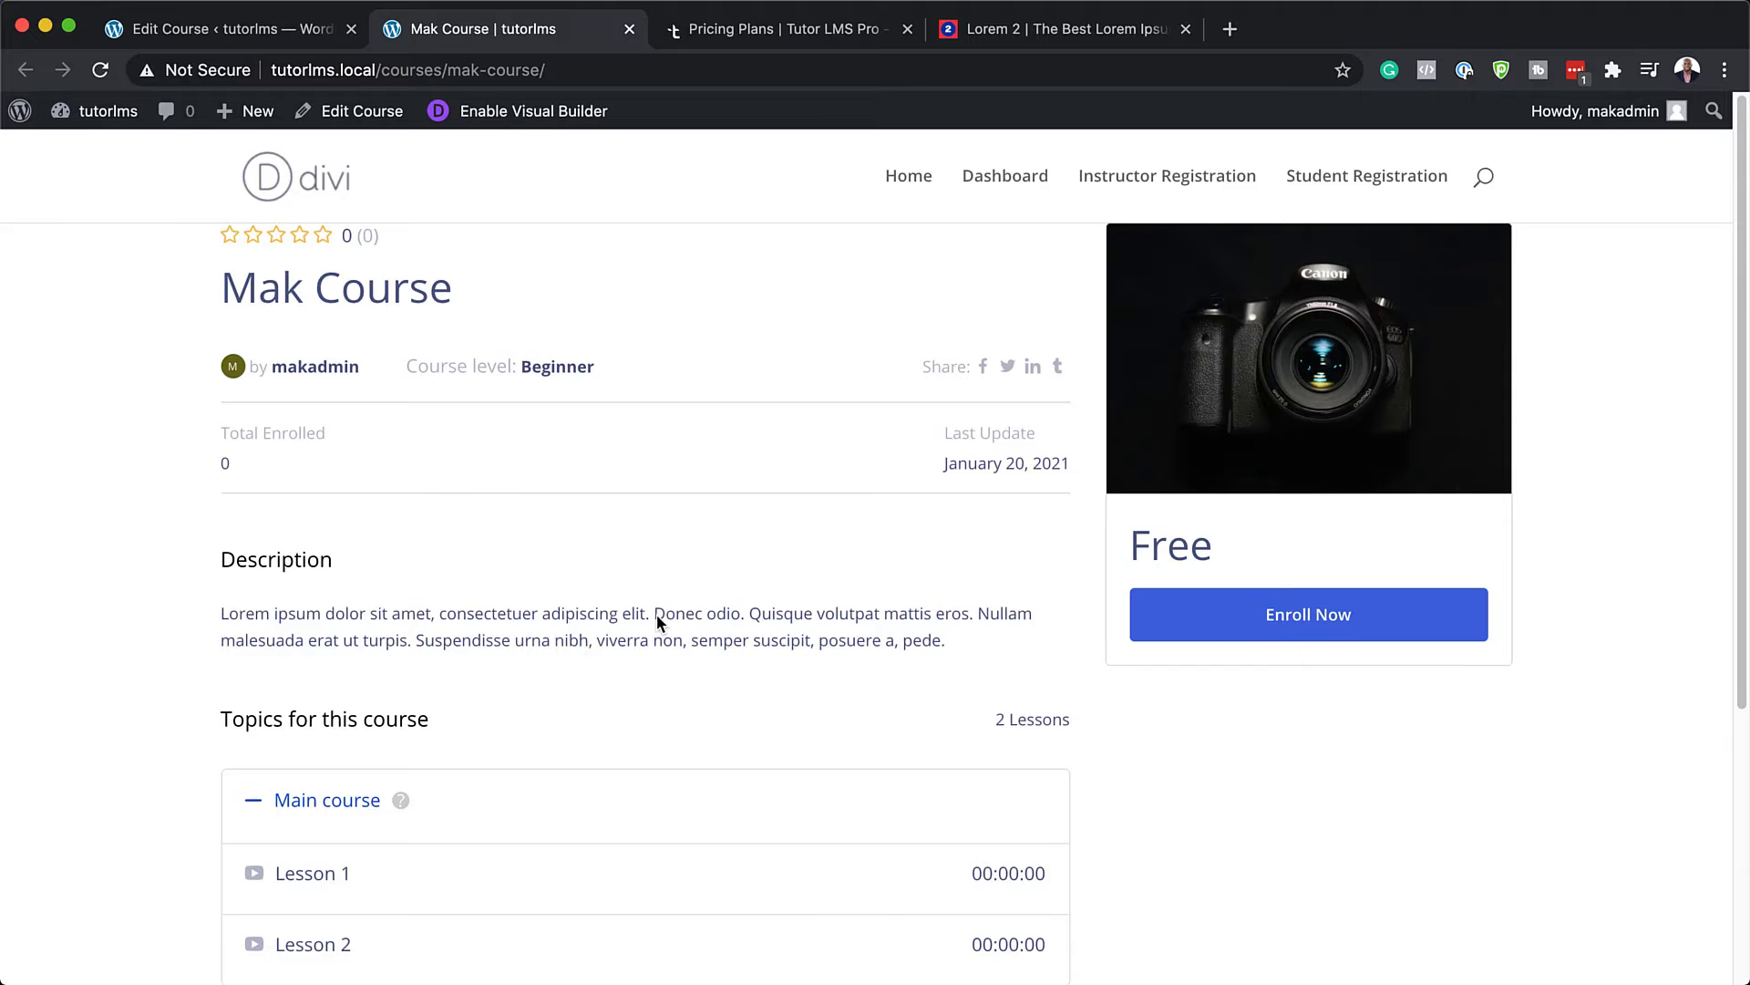
scroll(1036, 596, down, 1)
scroll(383, 875, down, 3)
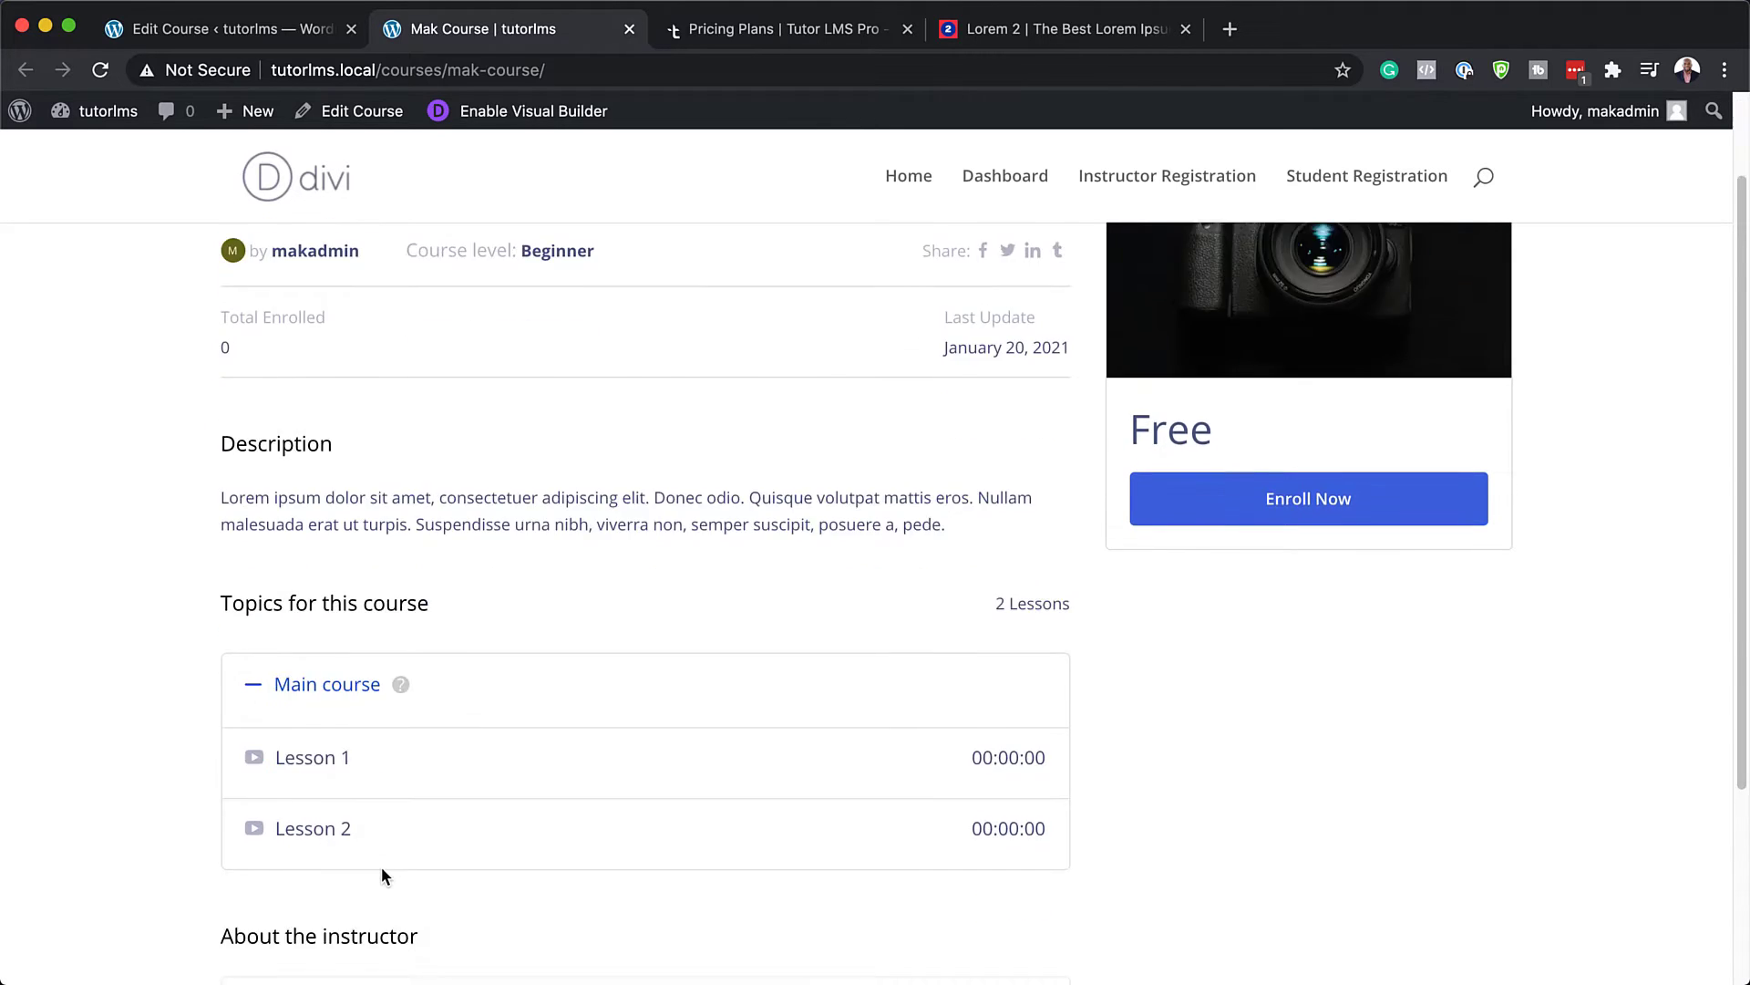
scroll(1062, 796, up, 3)
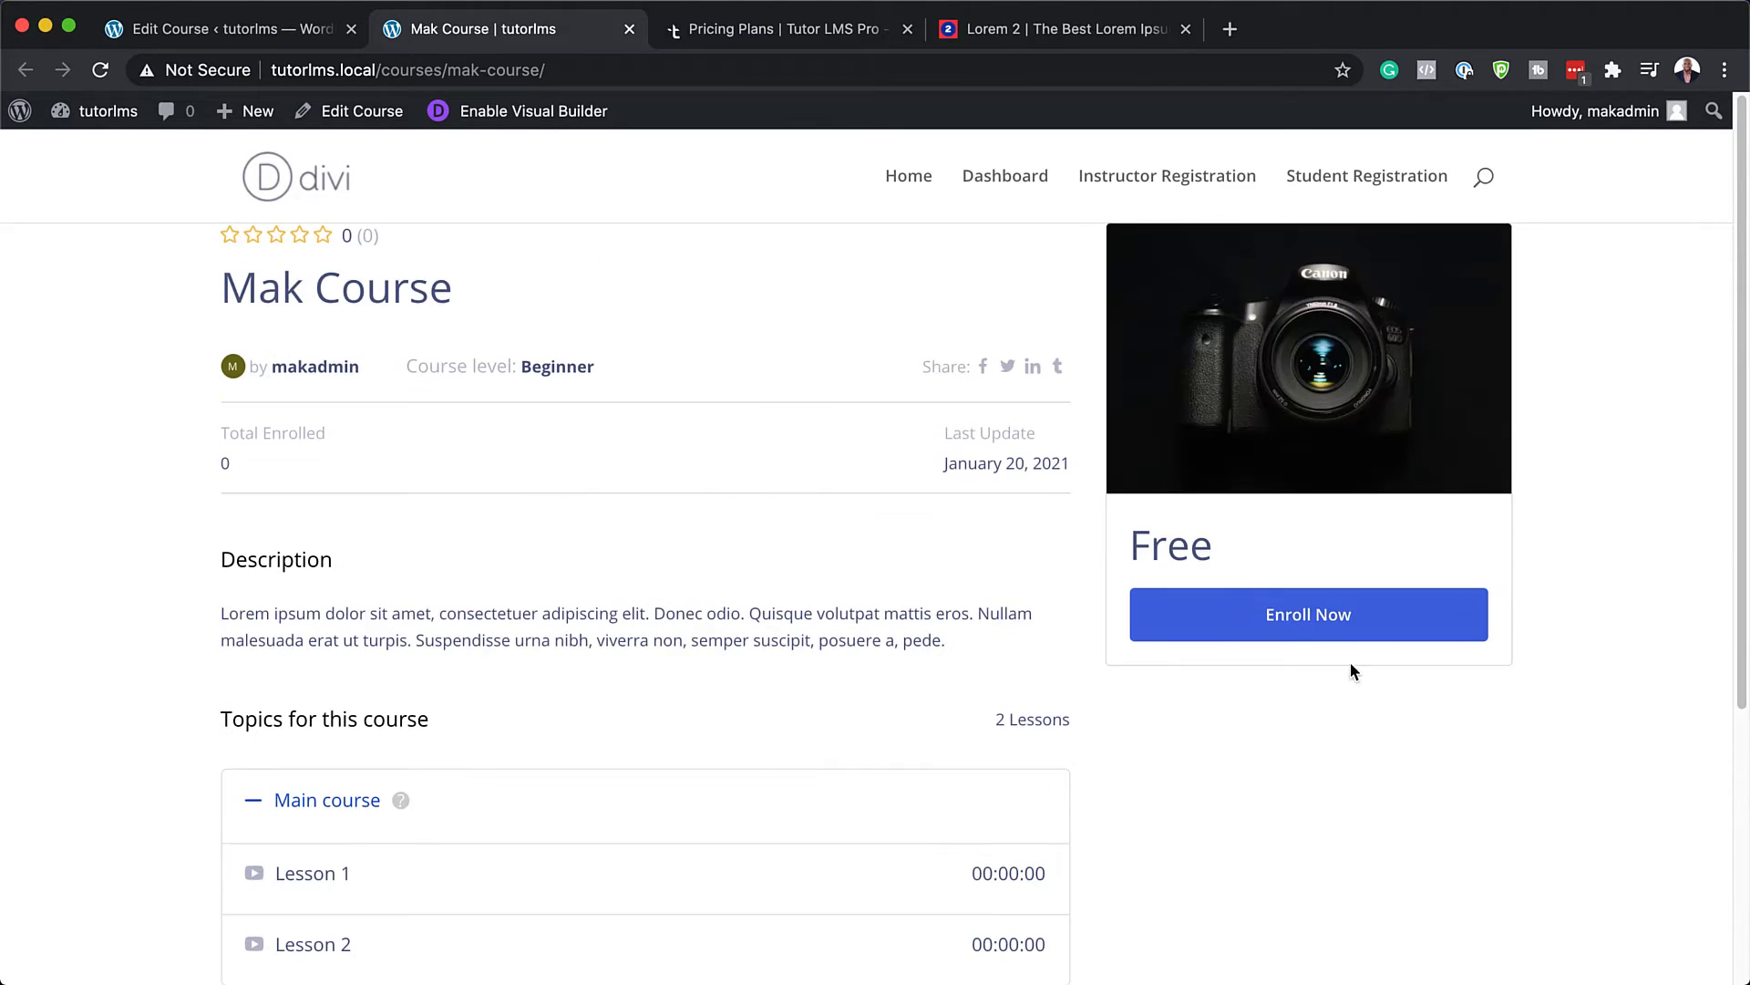
Enroll in Mak Course and open Lesson 1 from the topics list
click(1313, 625)
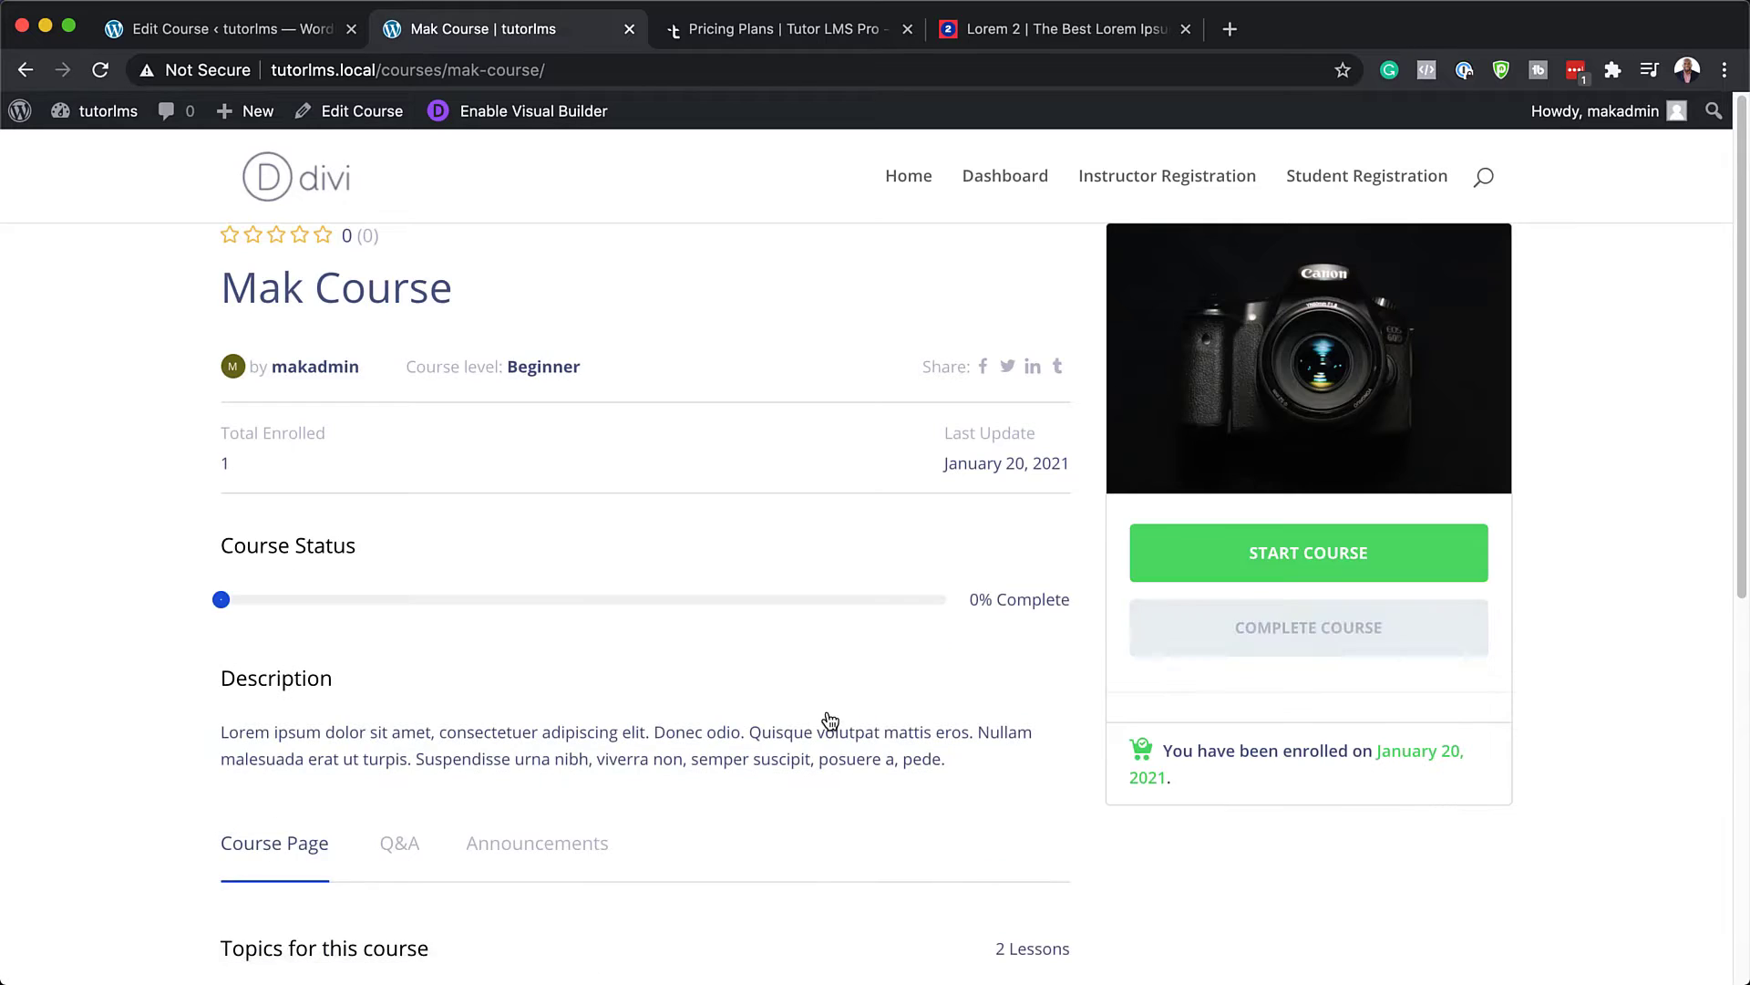
scroll(830, 720, down, 3)
scroll(403, 846, down, 2)
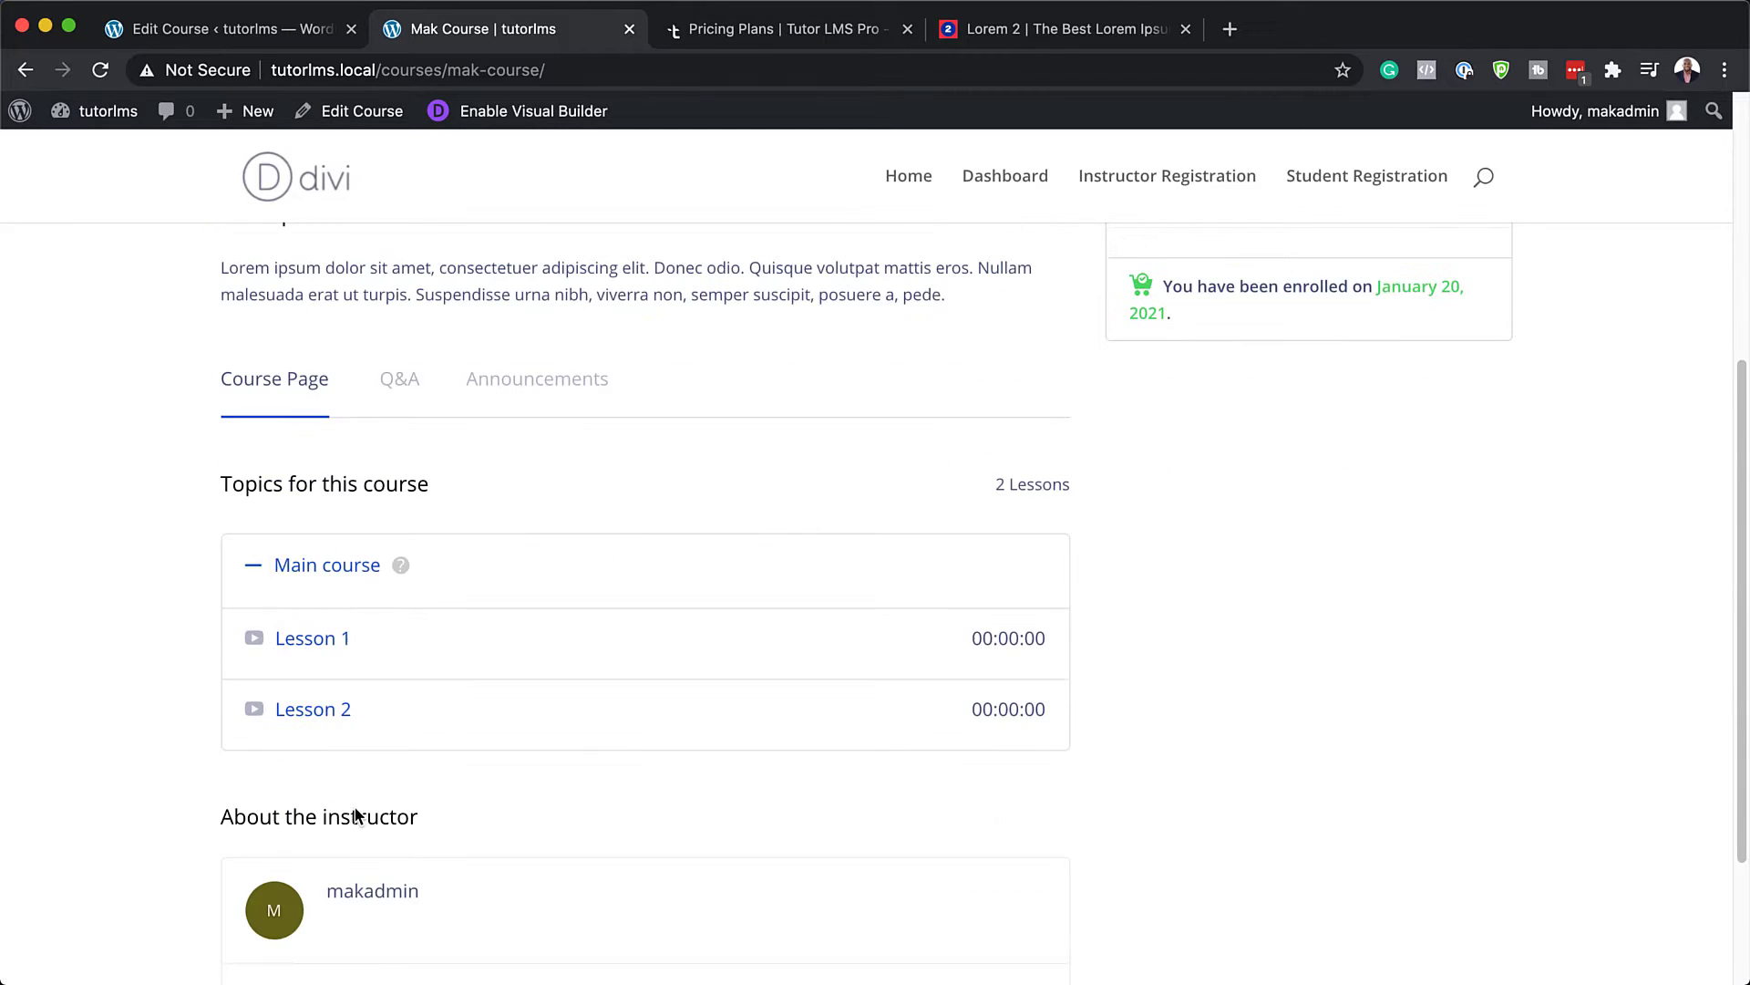
click(331, 649)
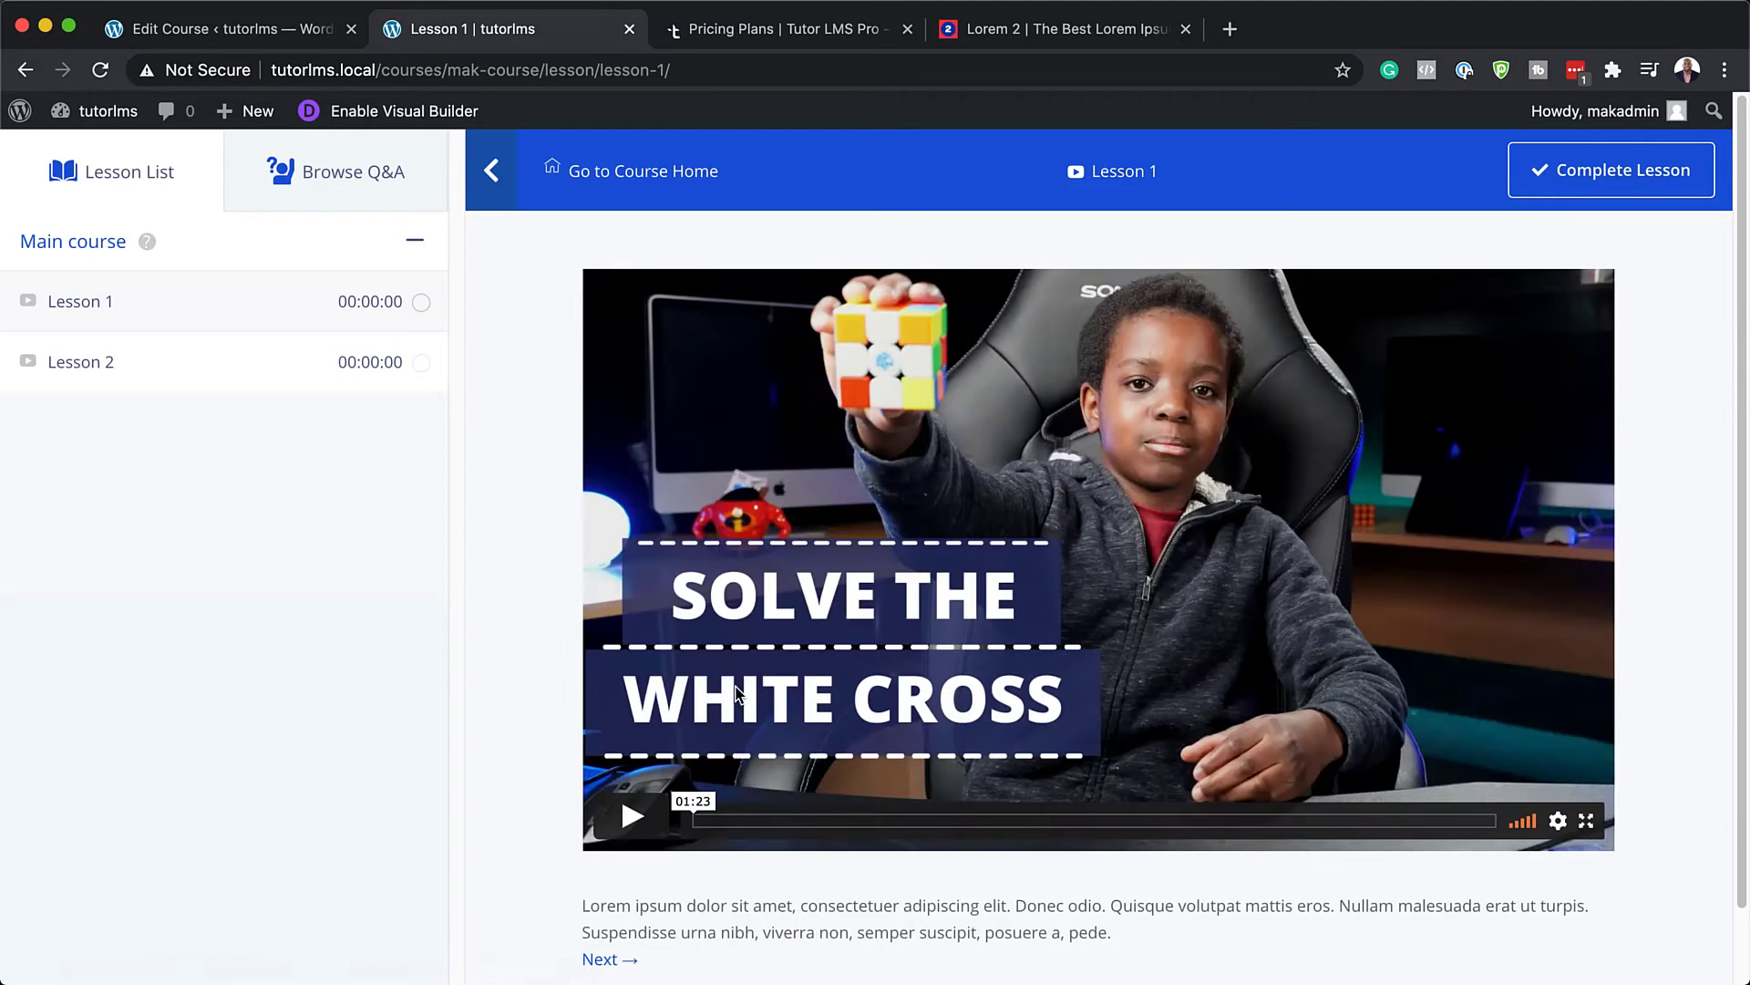
Collapse the lesson sidebar so the 01:23 'Solve the White Cross' video fills the page
scroll(735, 737, down, 1)
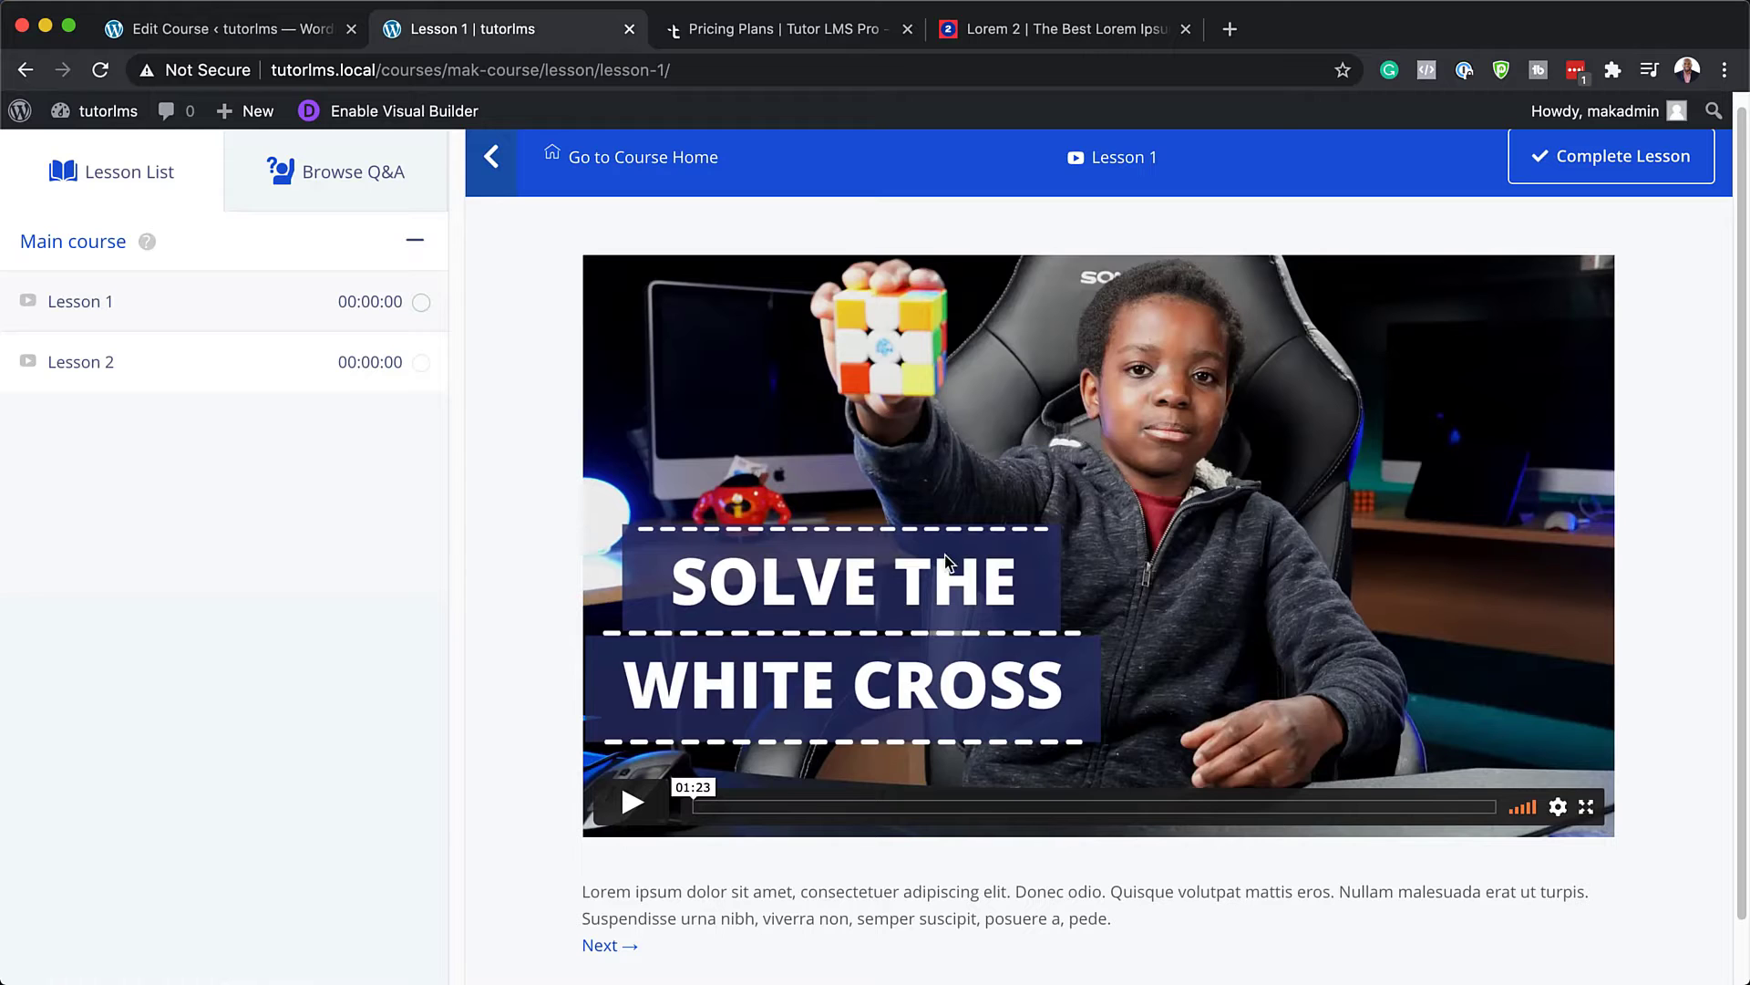
scroll(534, 698, down, 2)
scroll(533, 698, up, 2)
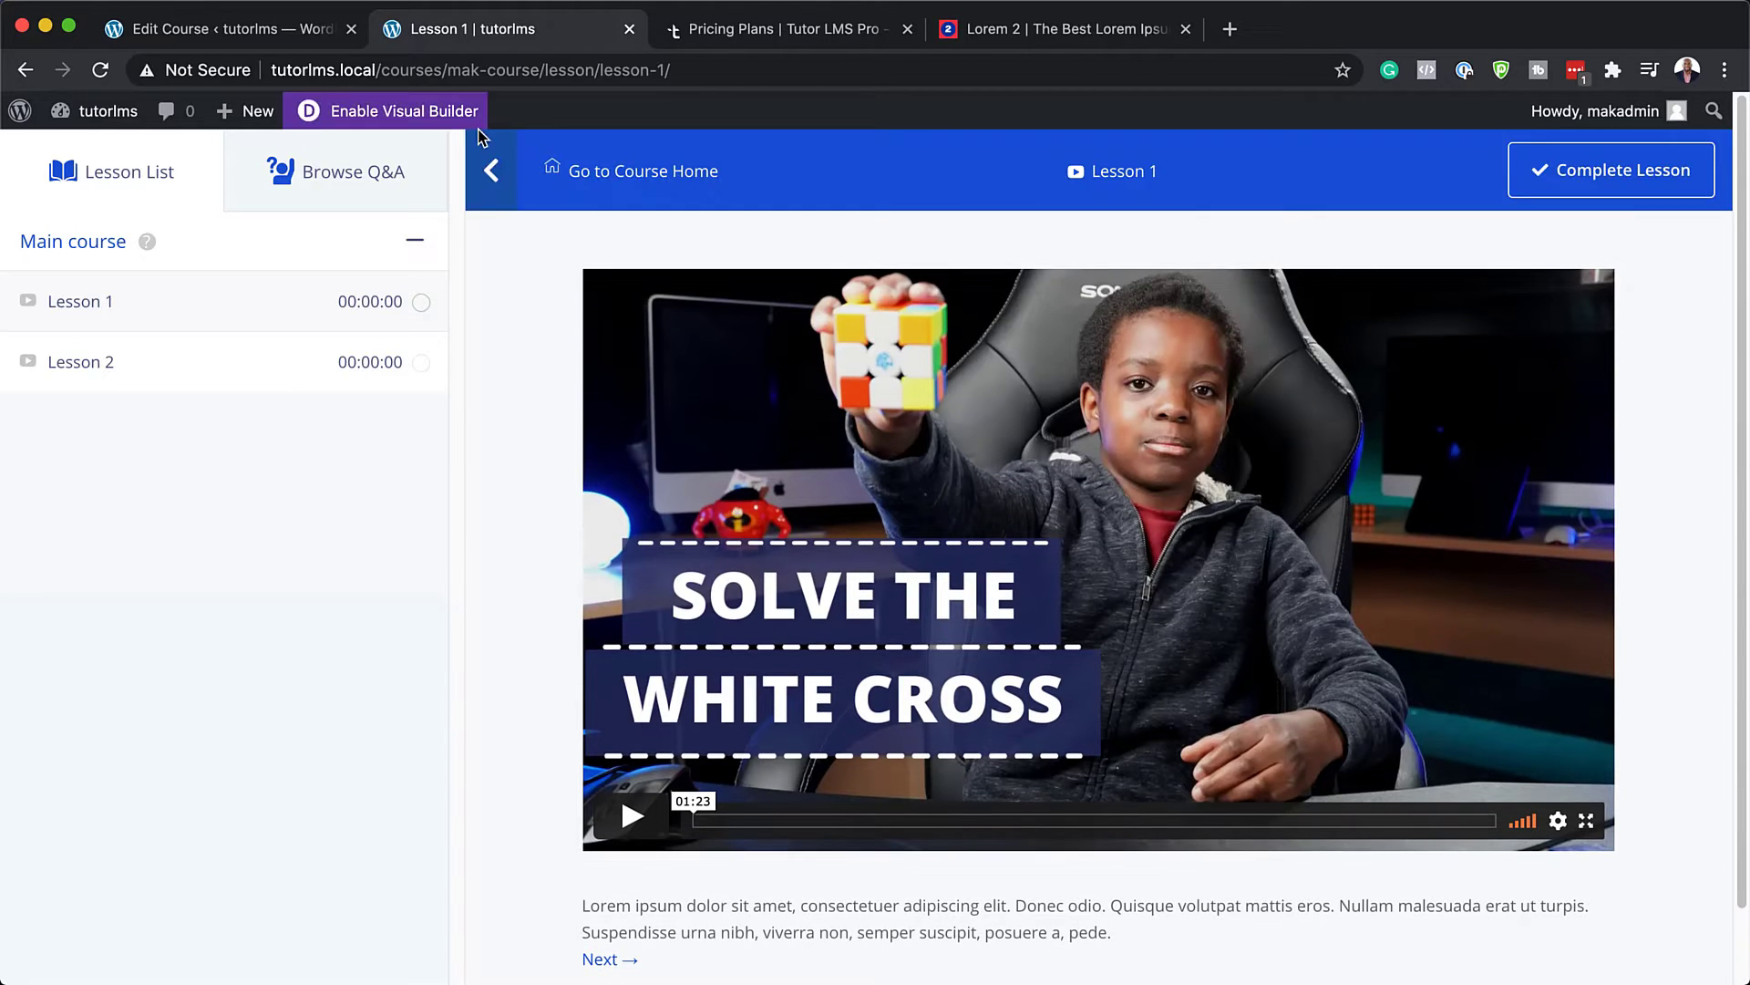
click(492, 171)
scroll(702, 392, down, 5)
scroll(910, 595, up, 5)
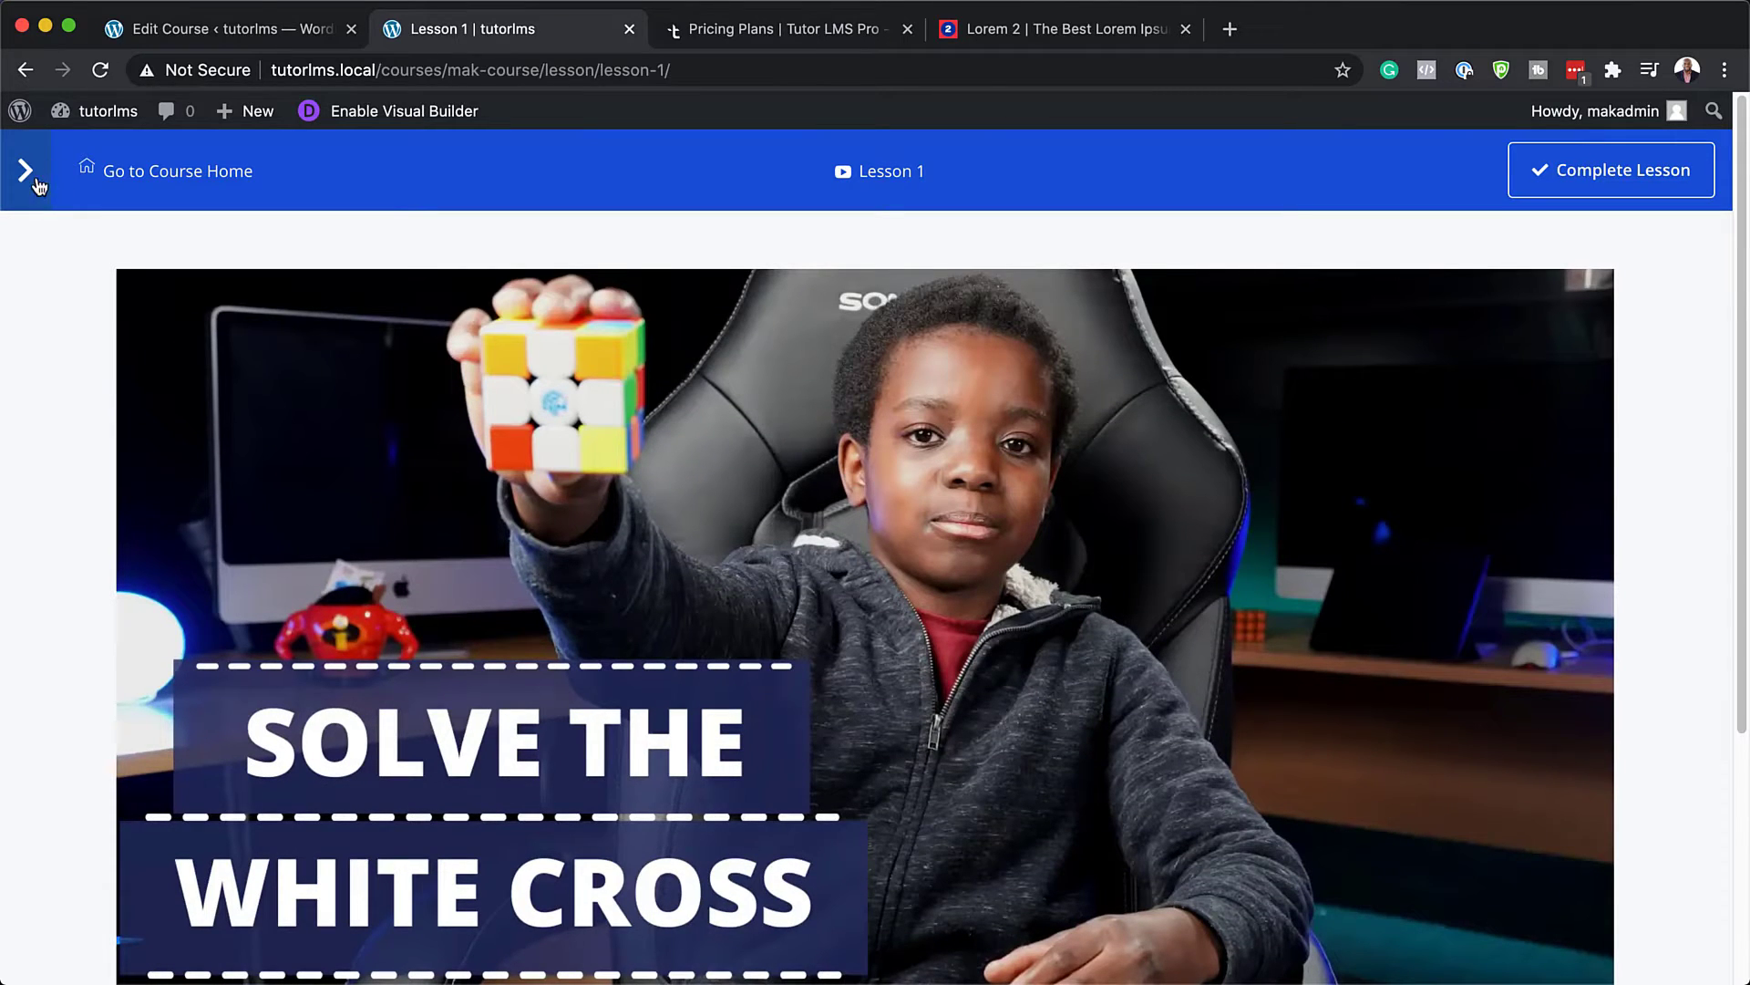
Bring back the course lesson list and open the Lesson 1 page
click(26, 173)
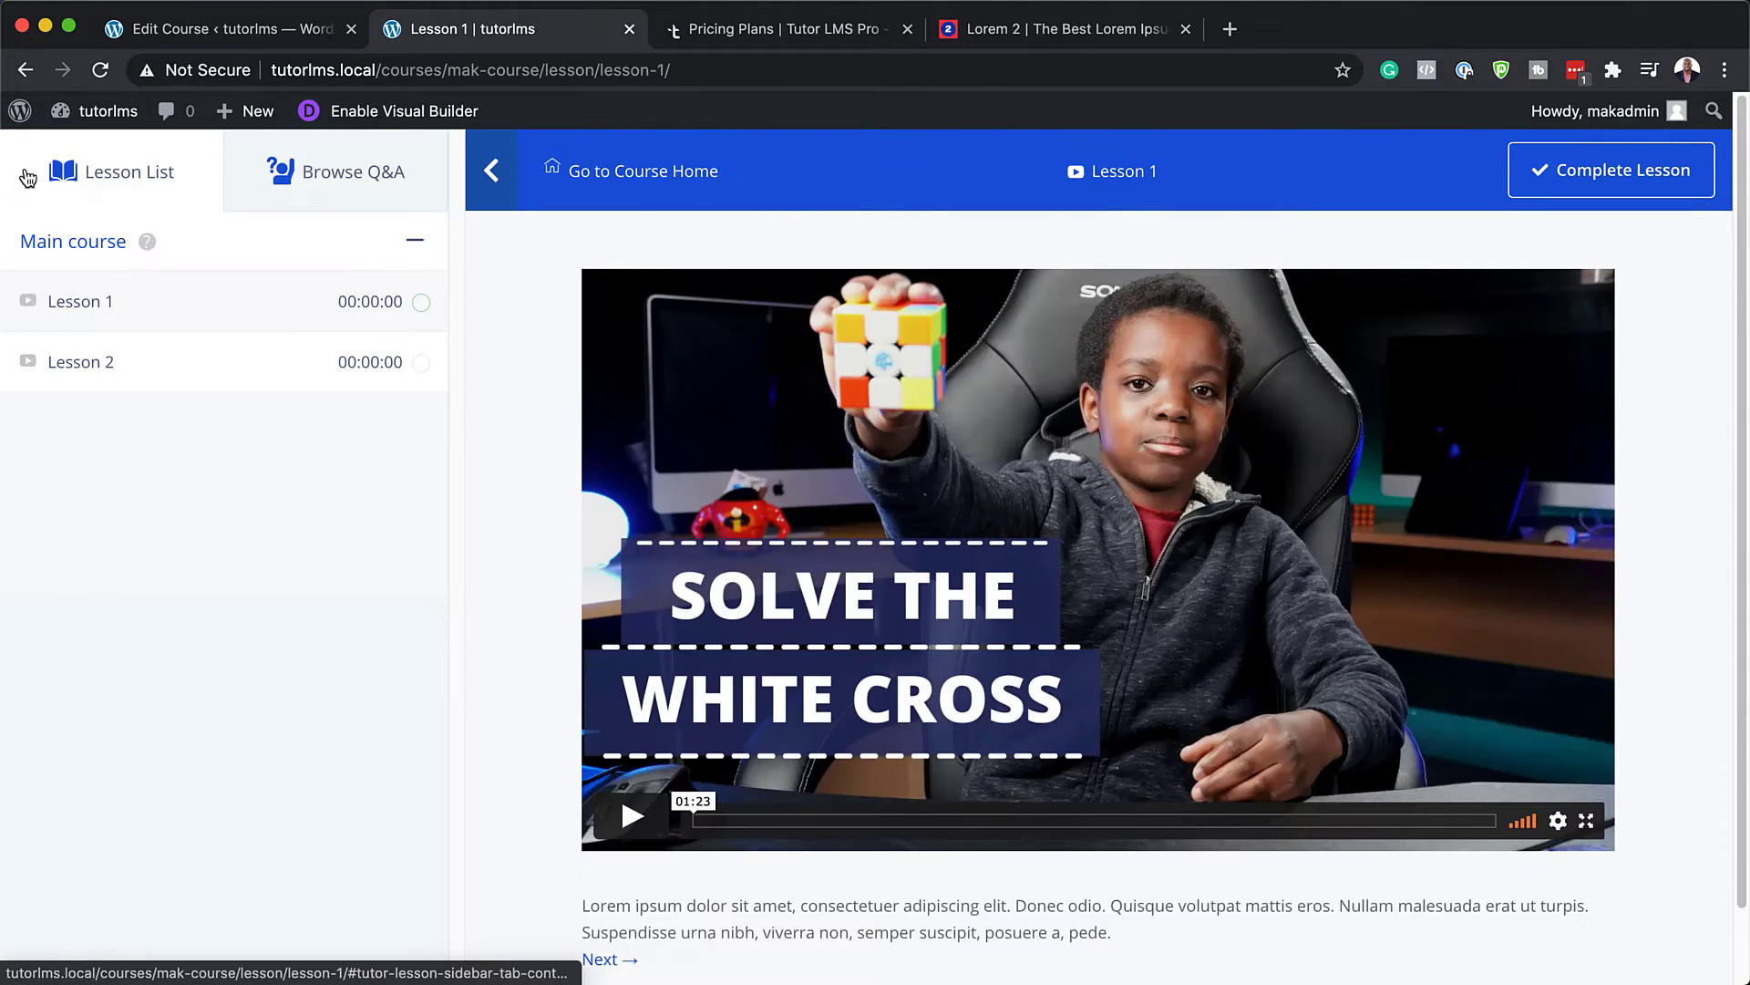
click(88, 376)
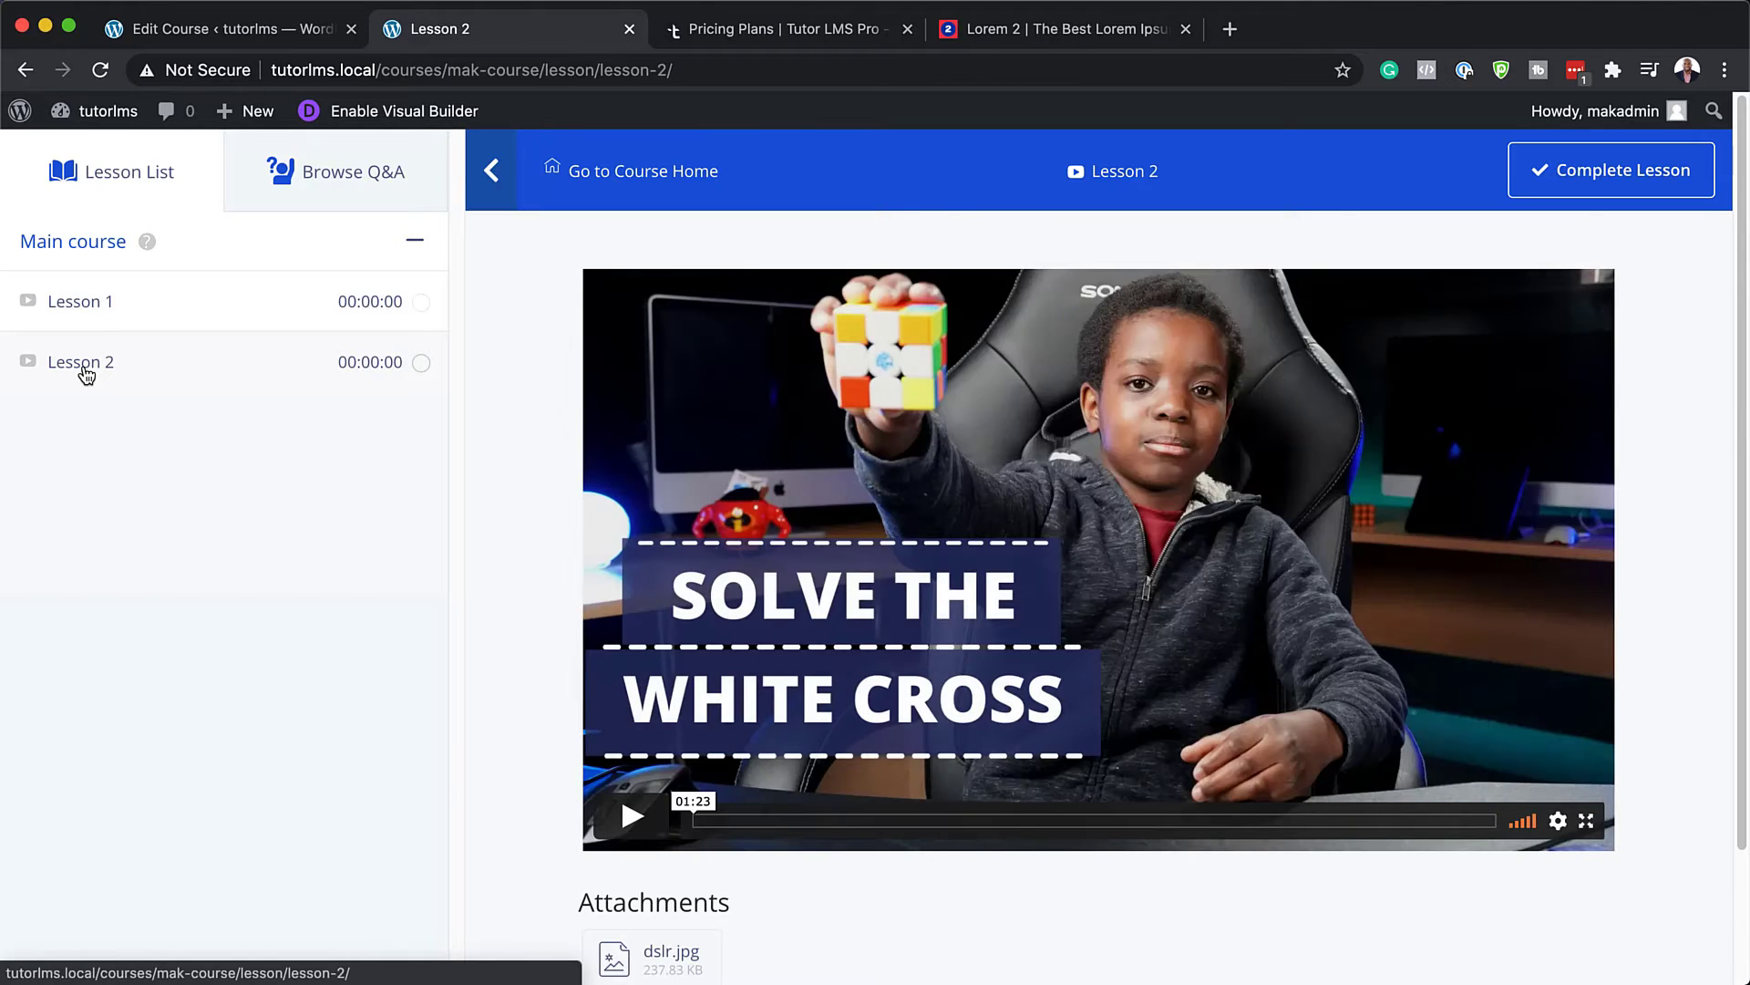
click(90, 310)
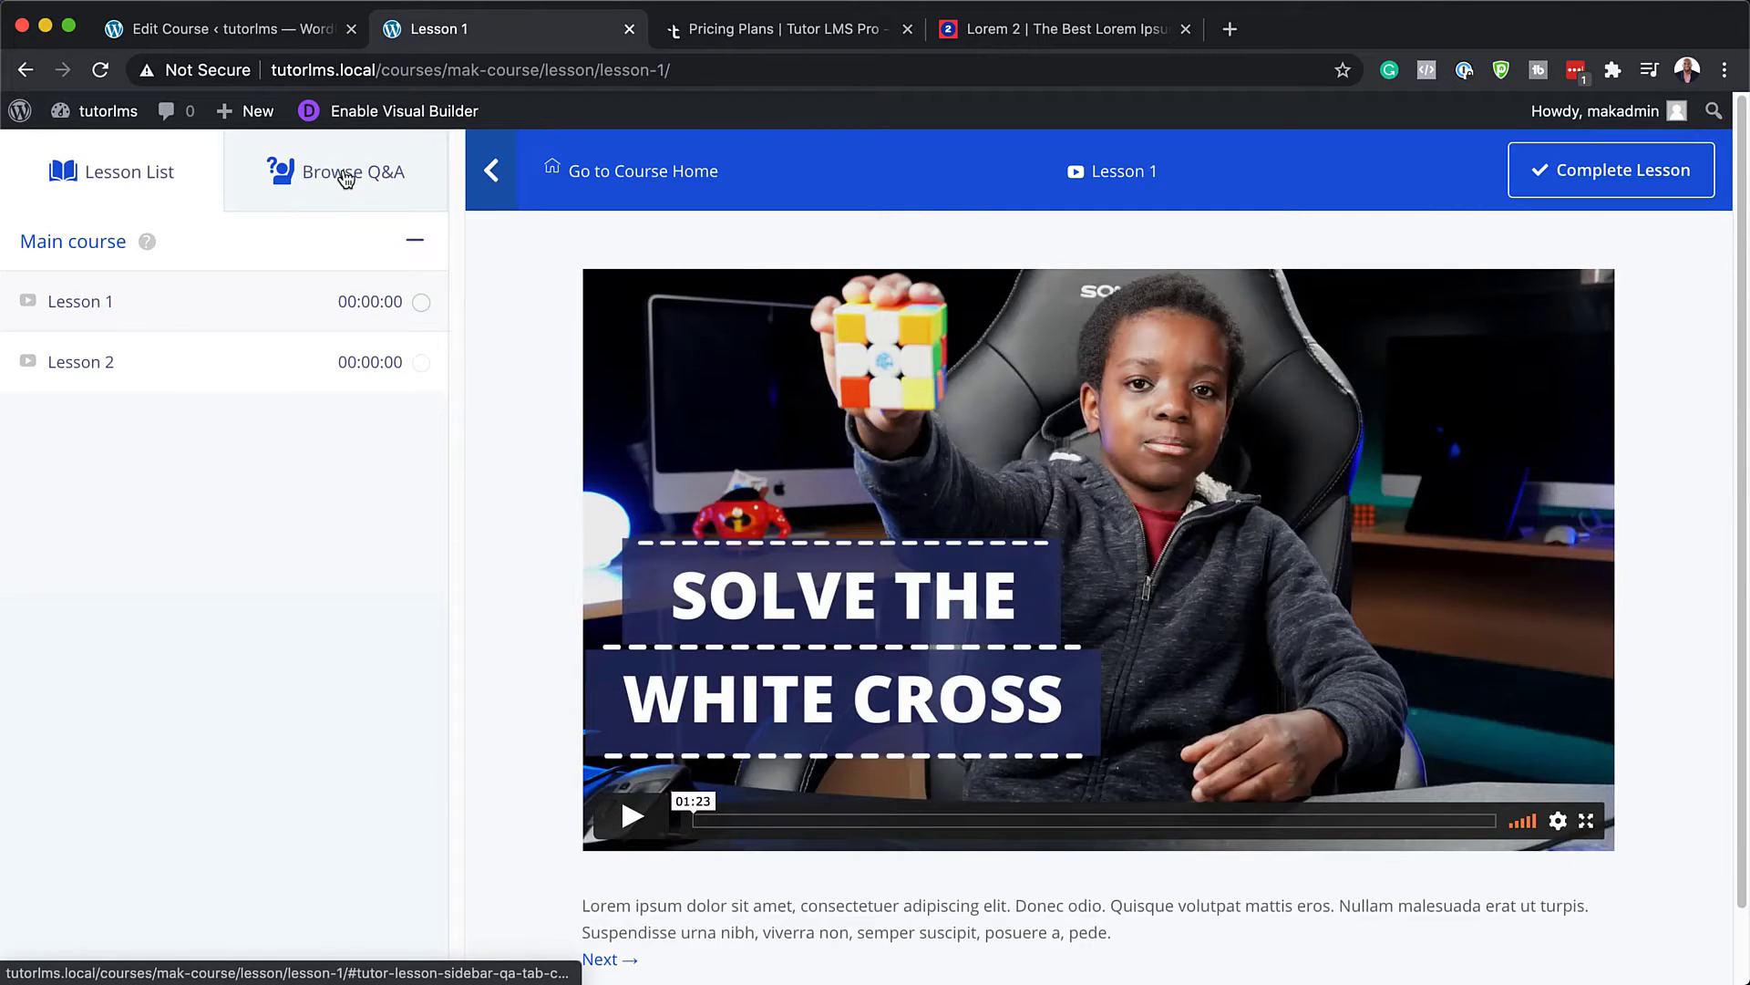
Check Lesson 1's empty Q&A panel, then return to the lesson list
click(345, 178)
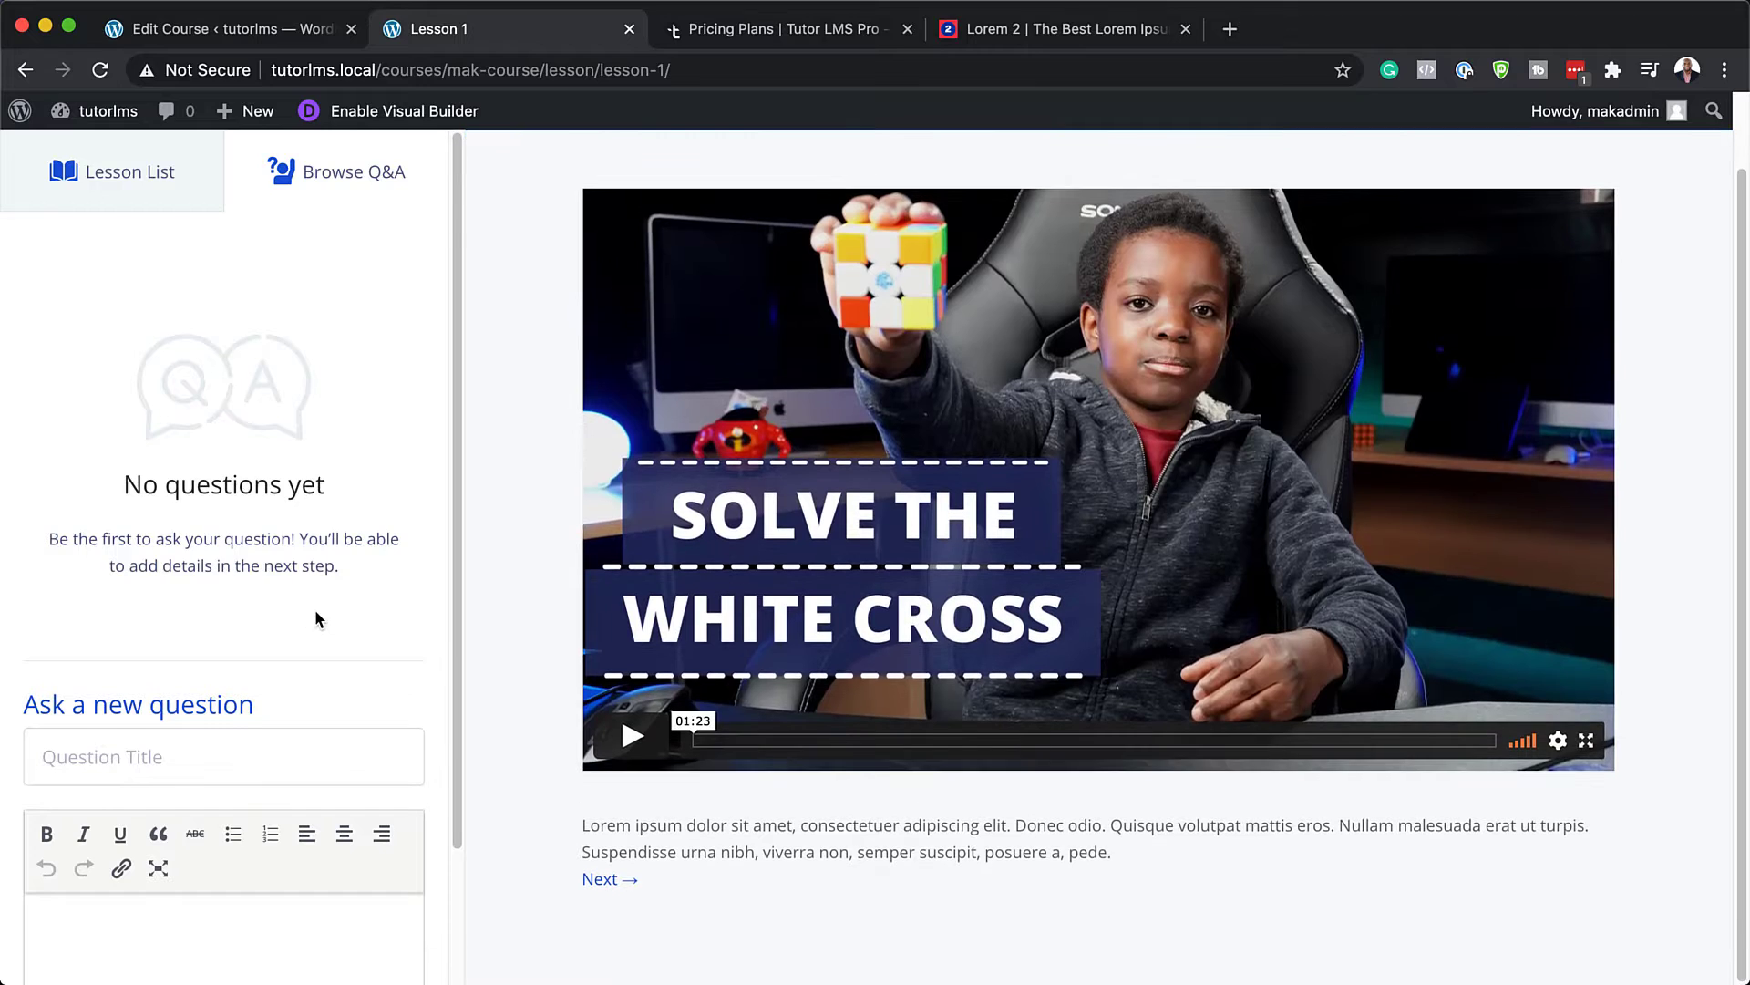
scroll(318, 620, down, 3)
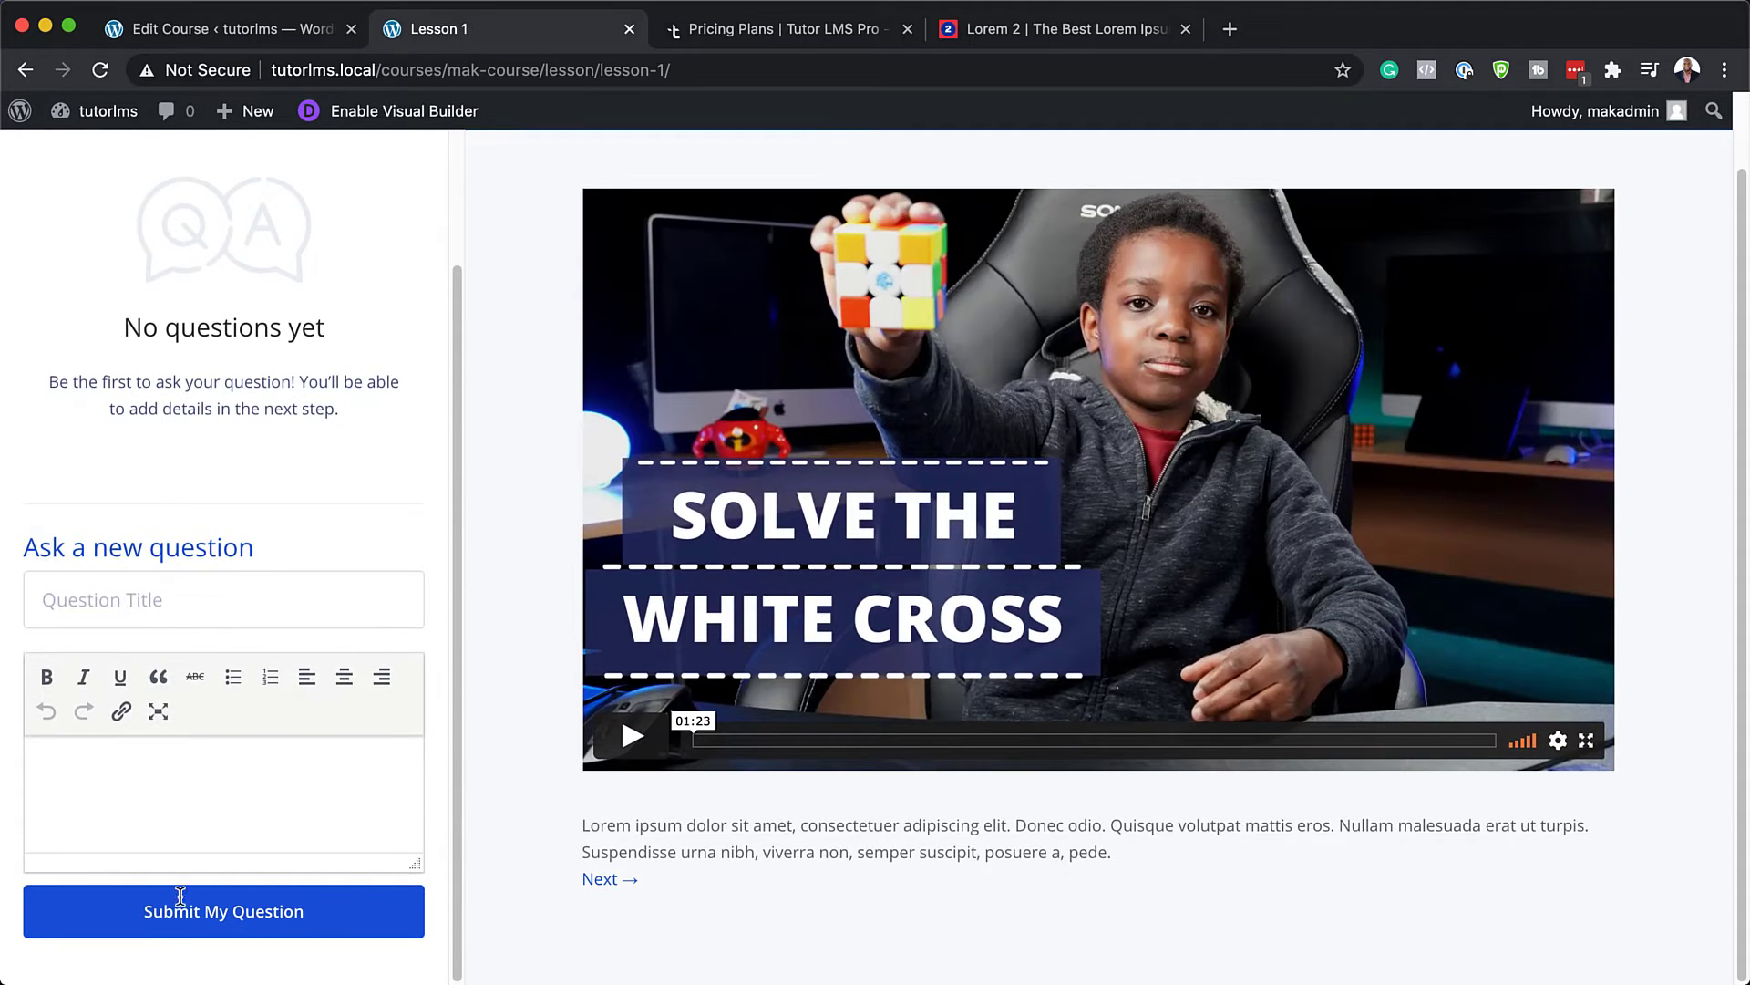
scroll(173, 447, up, 3)
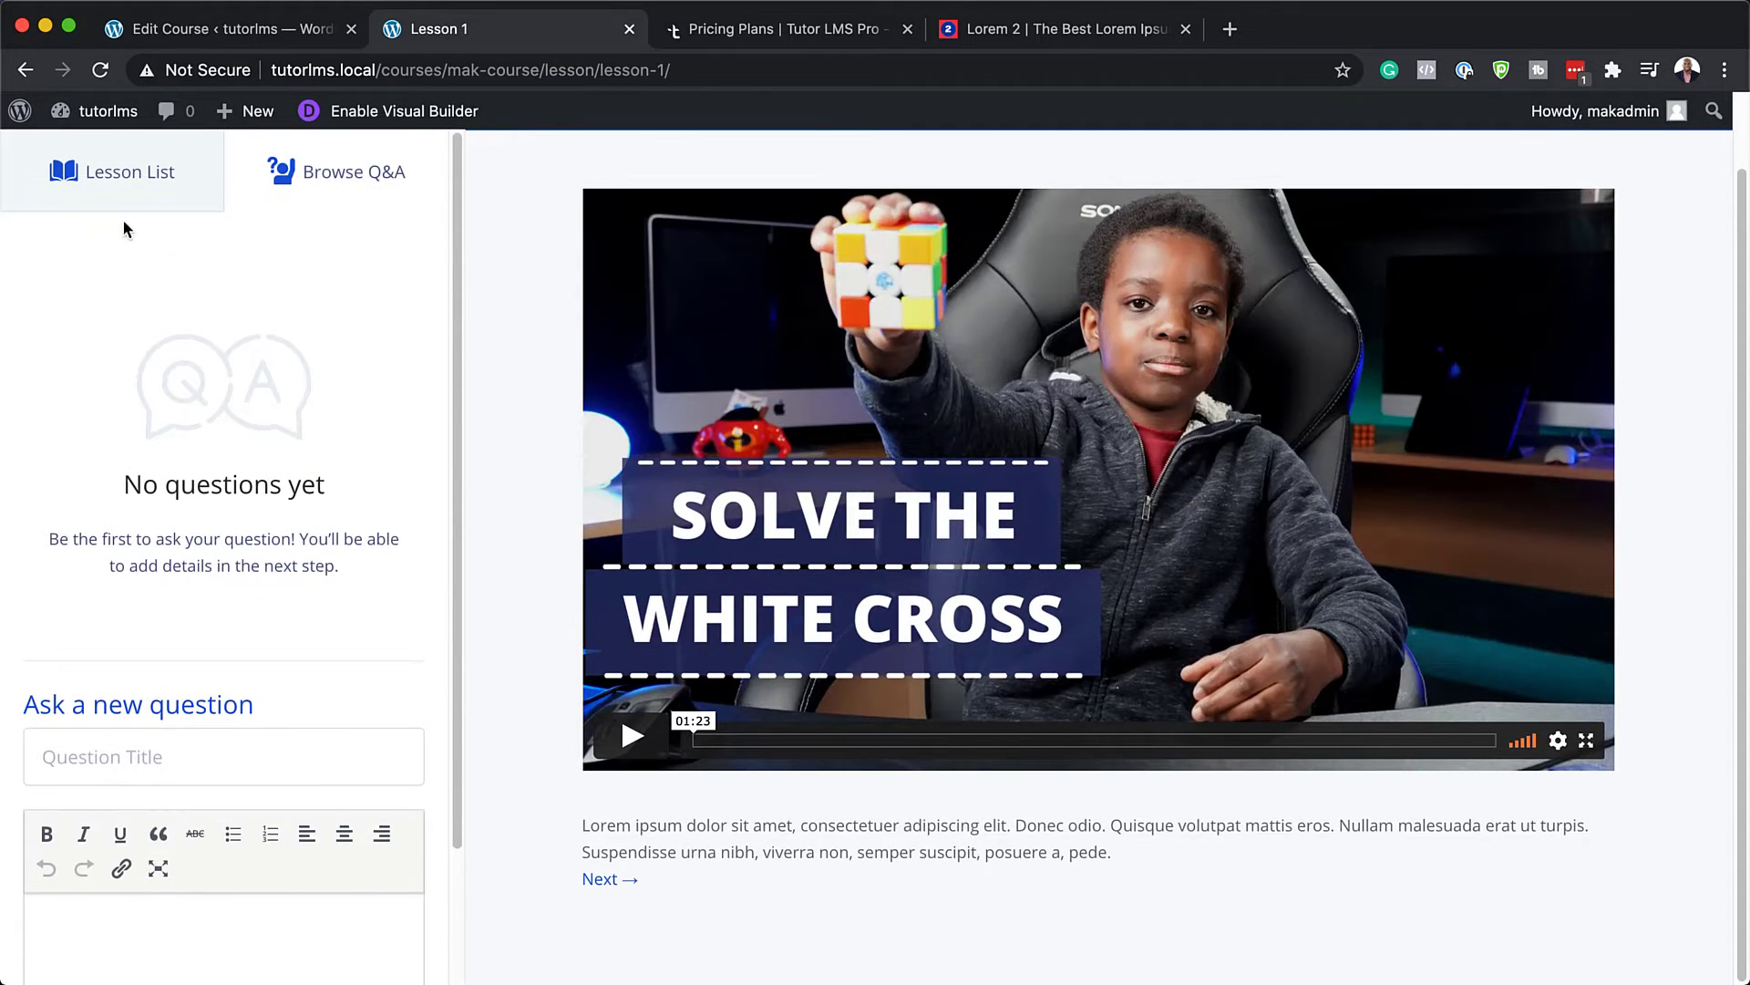
click(134, 176)
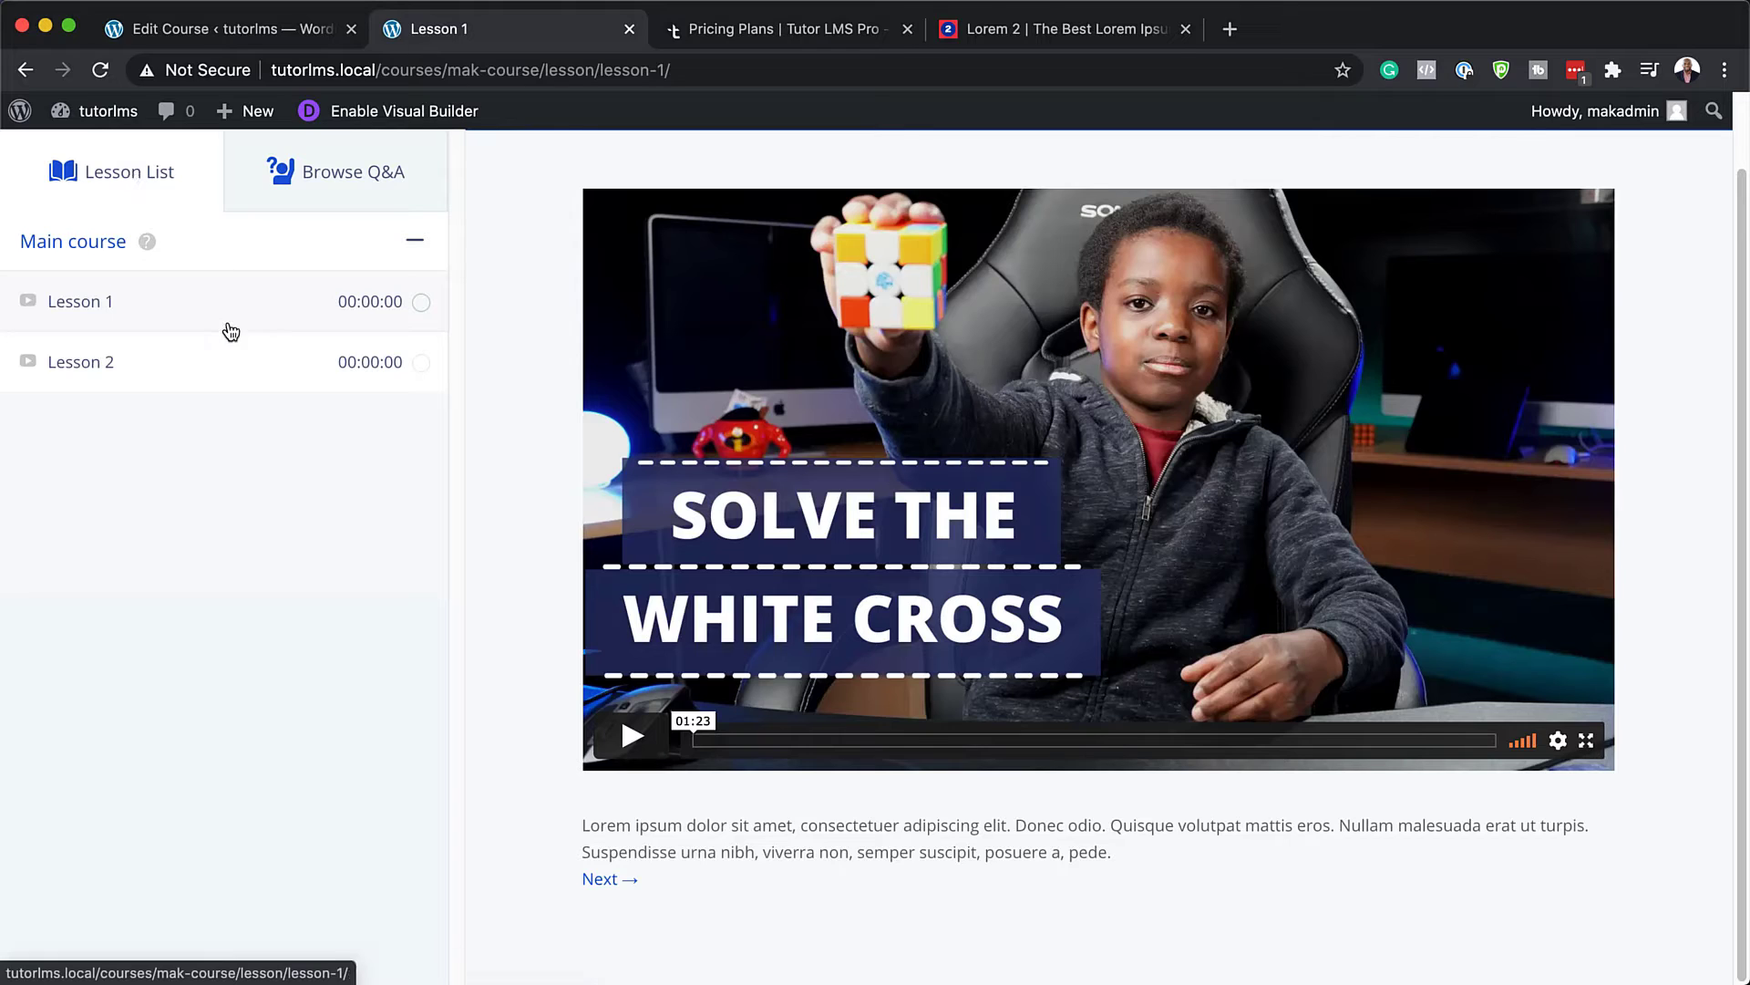
scroll(337, 619, up, 2)
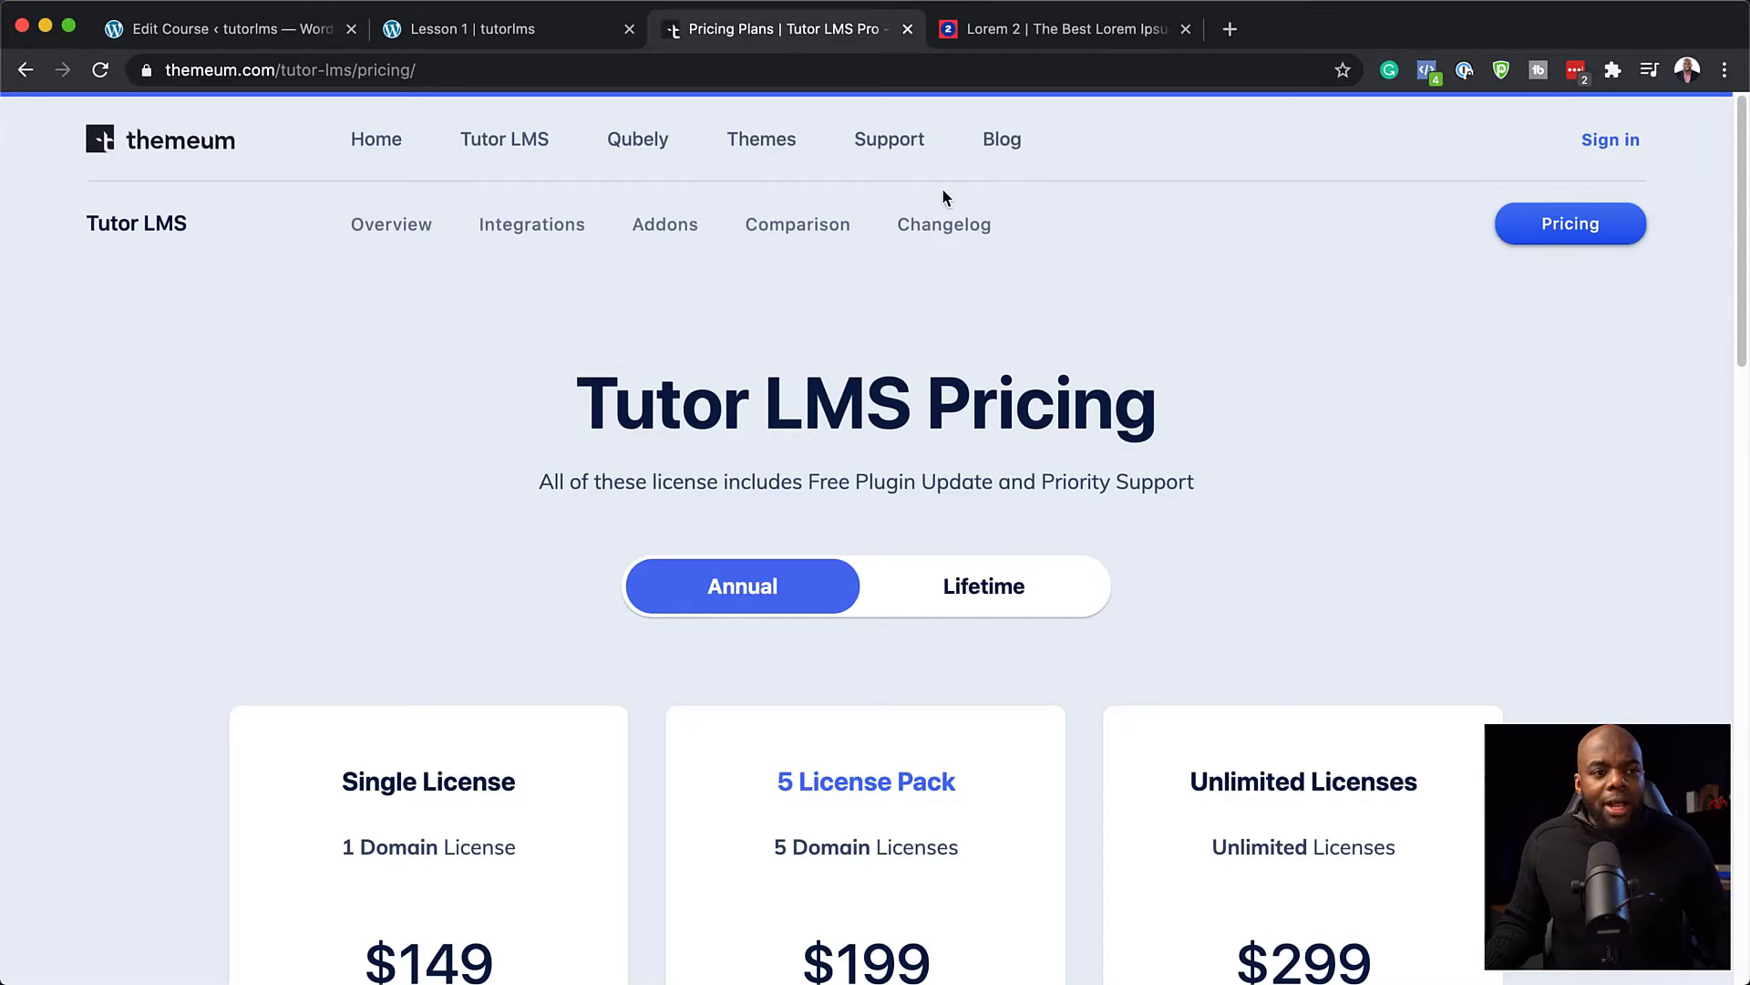
Scroll through the Tutor LMS annual licence cards priced $149, $199 and $299
scroll(707, 380, down, 10)
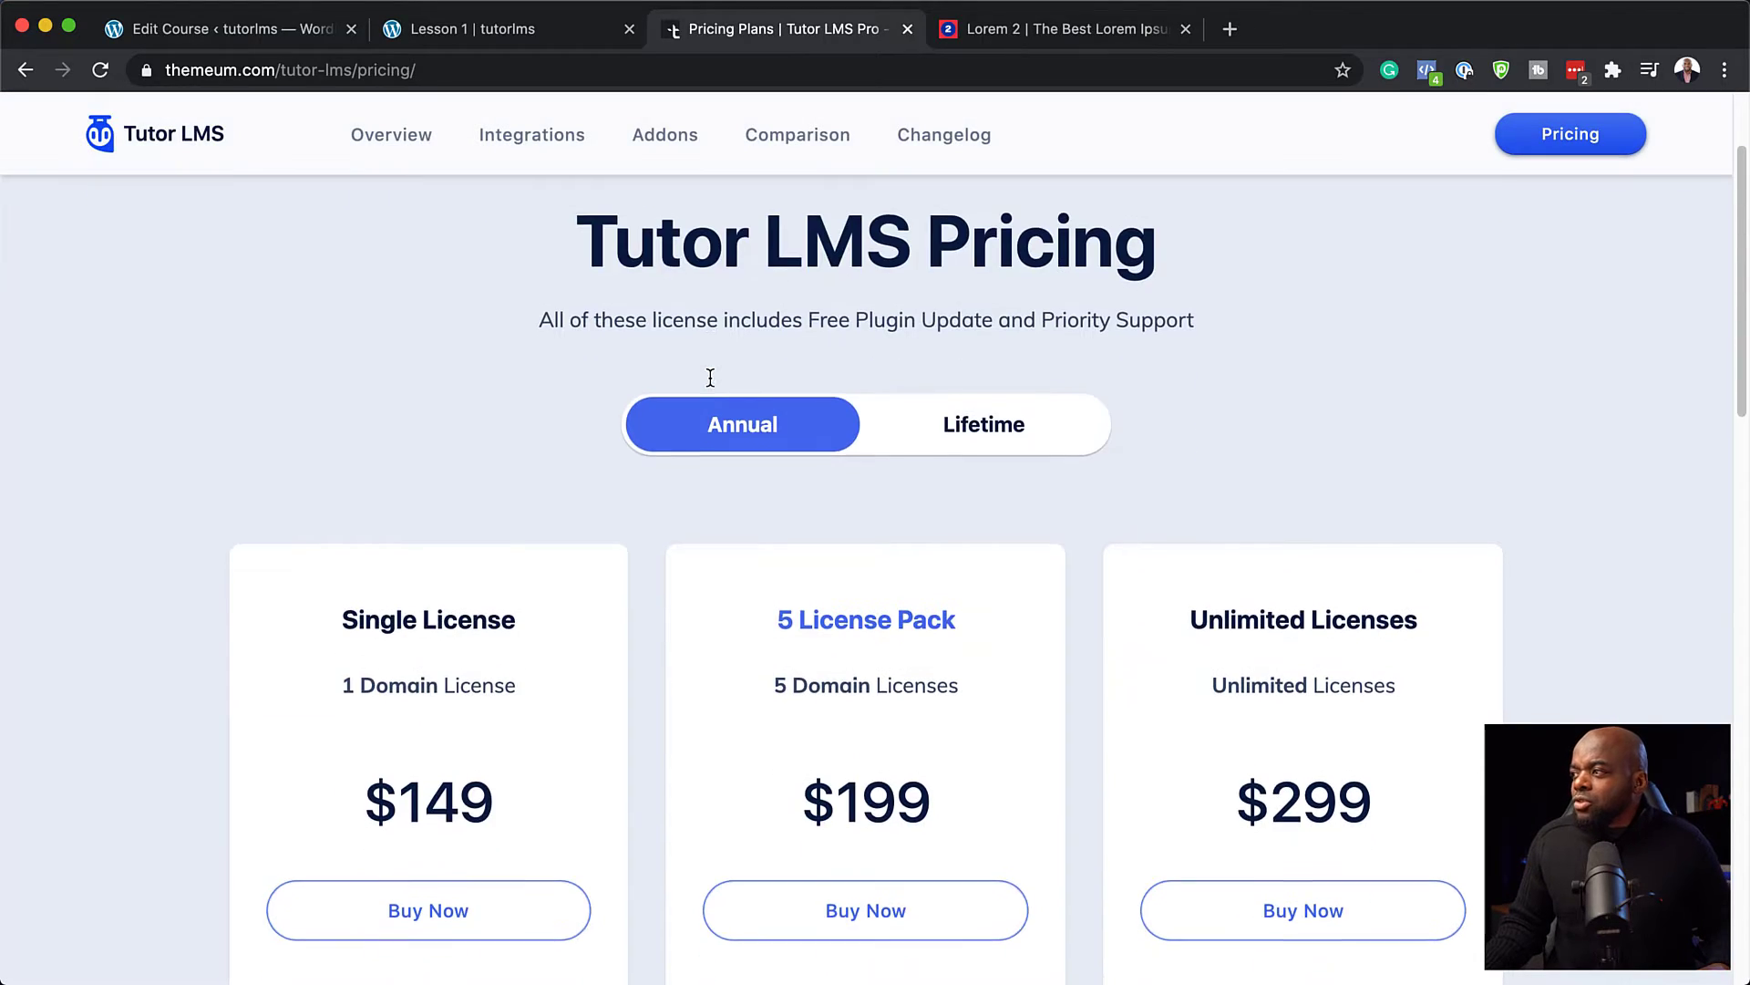
scroll(711, 377, up, 4)
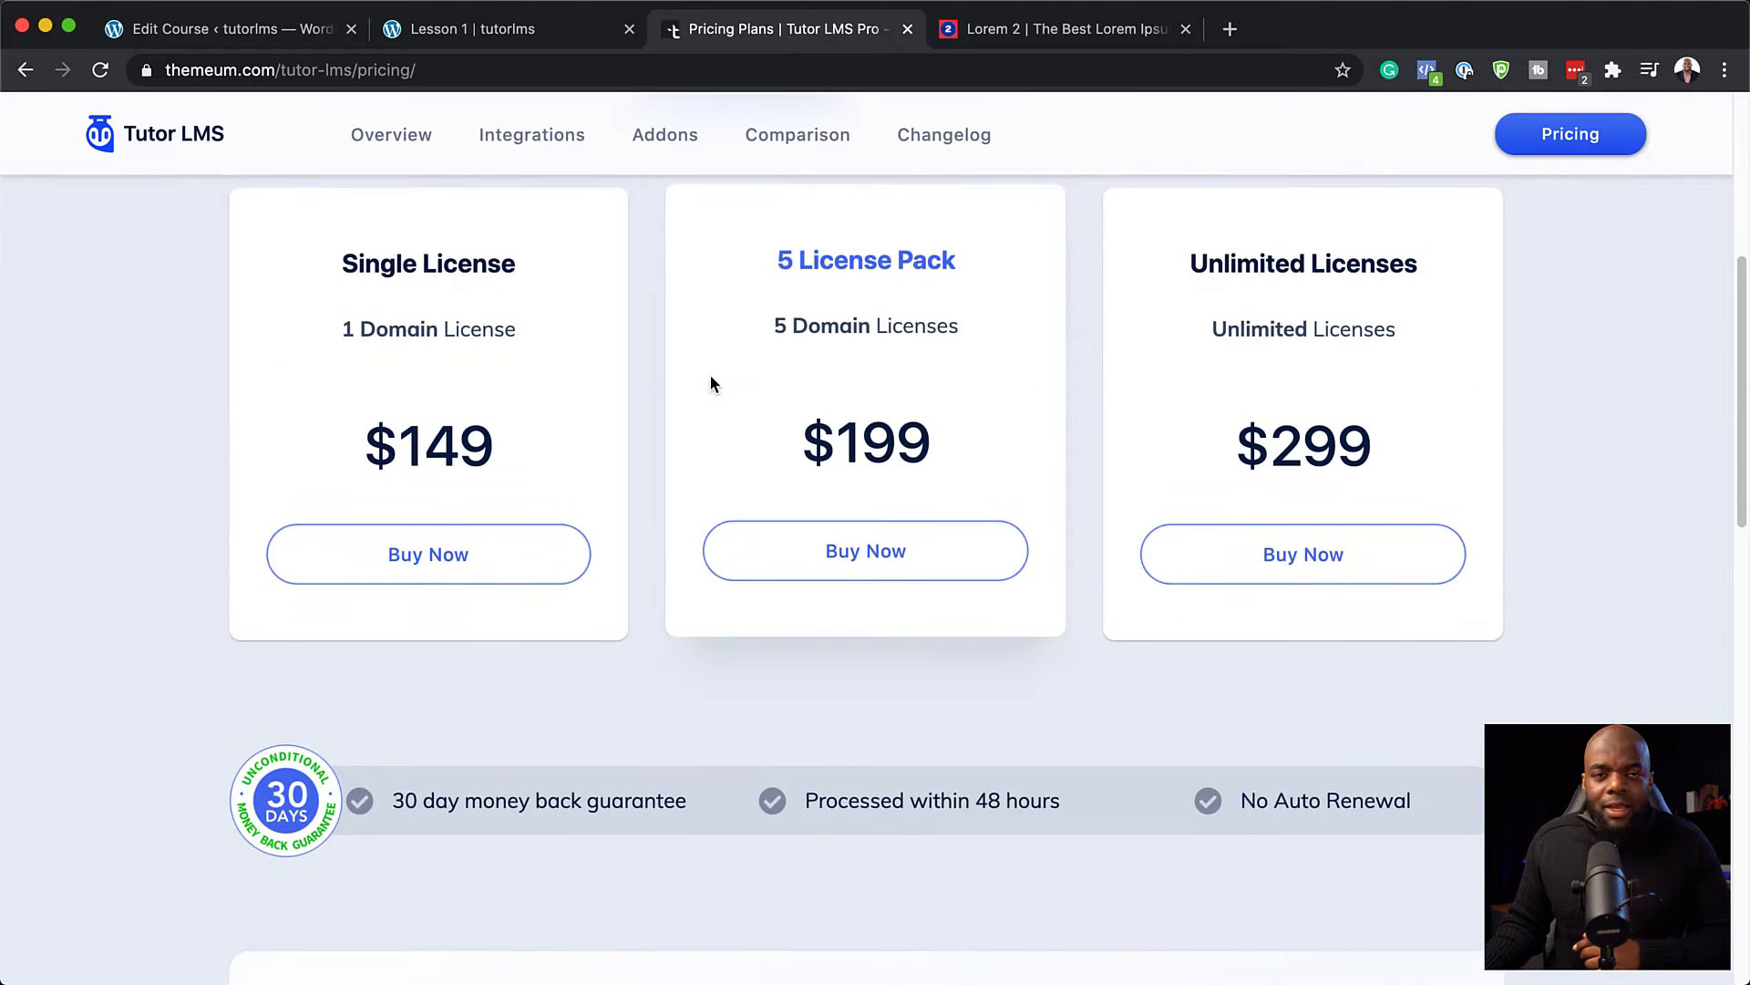
scroll(710, 380, up, 2)
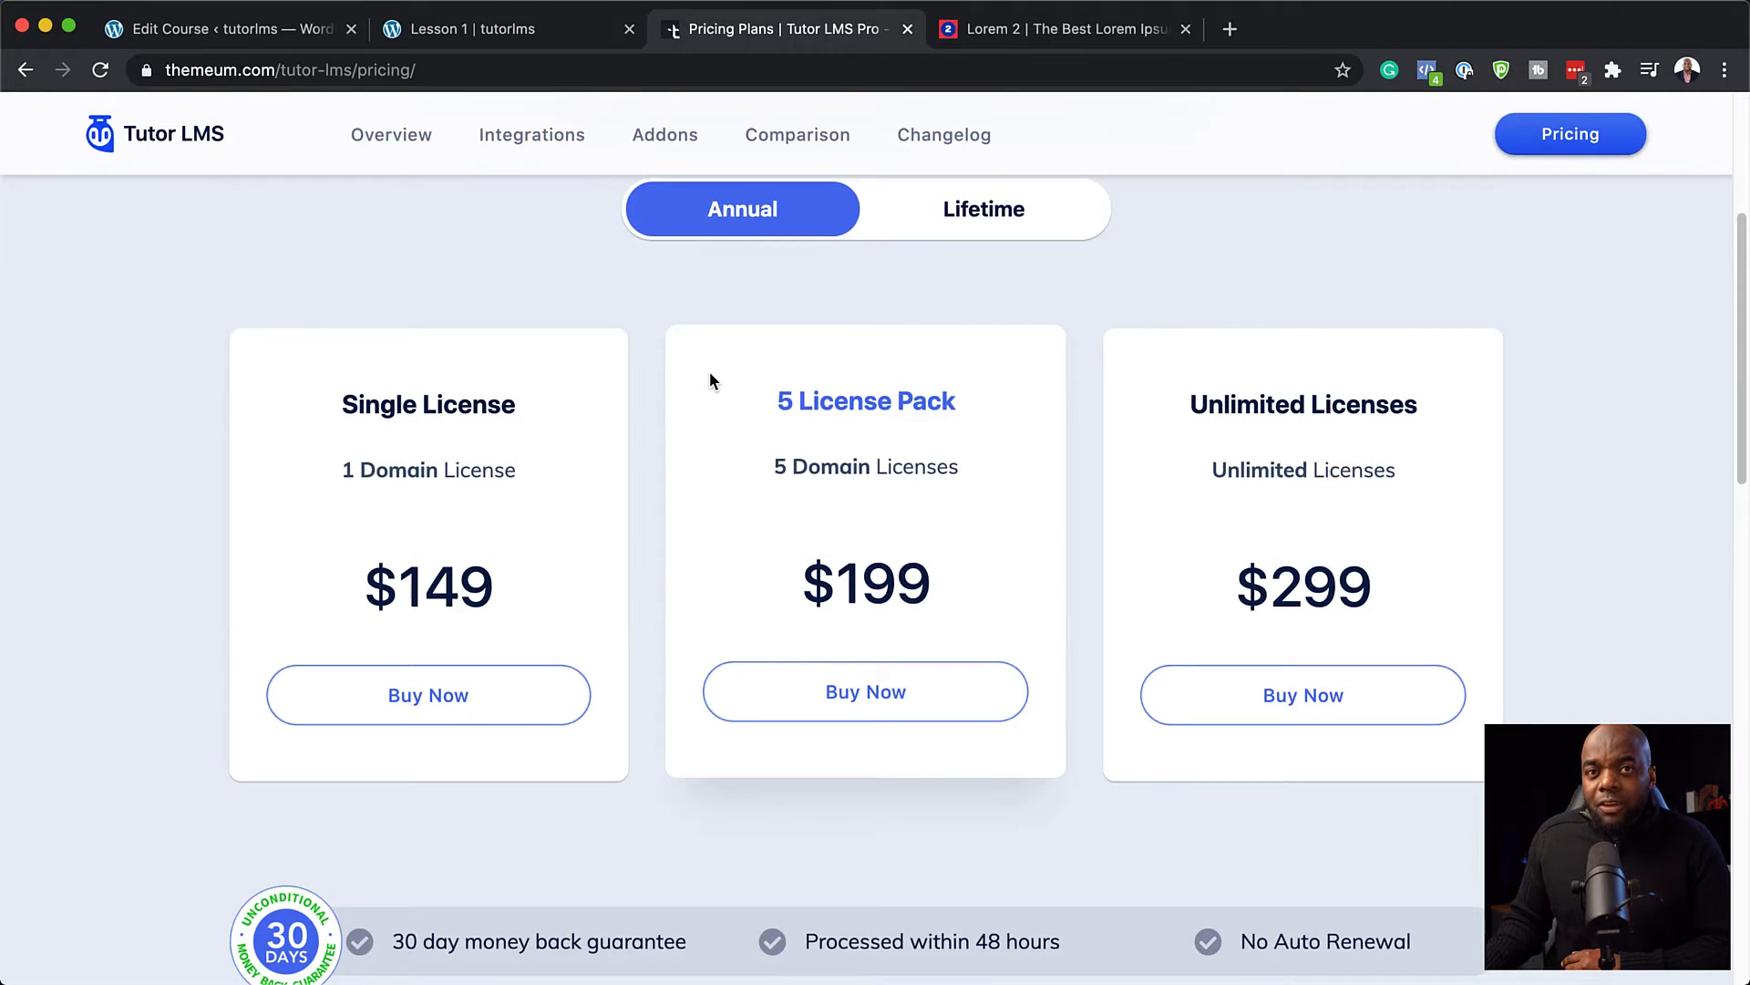
scroll(709, 370, up, 1)
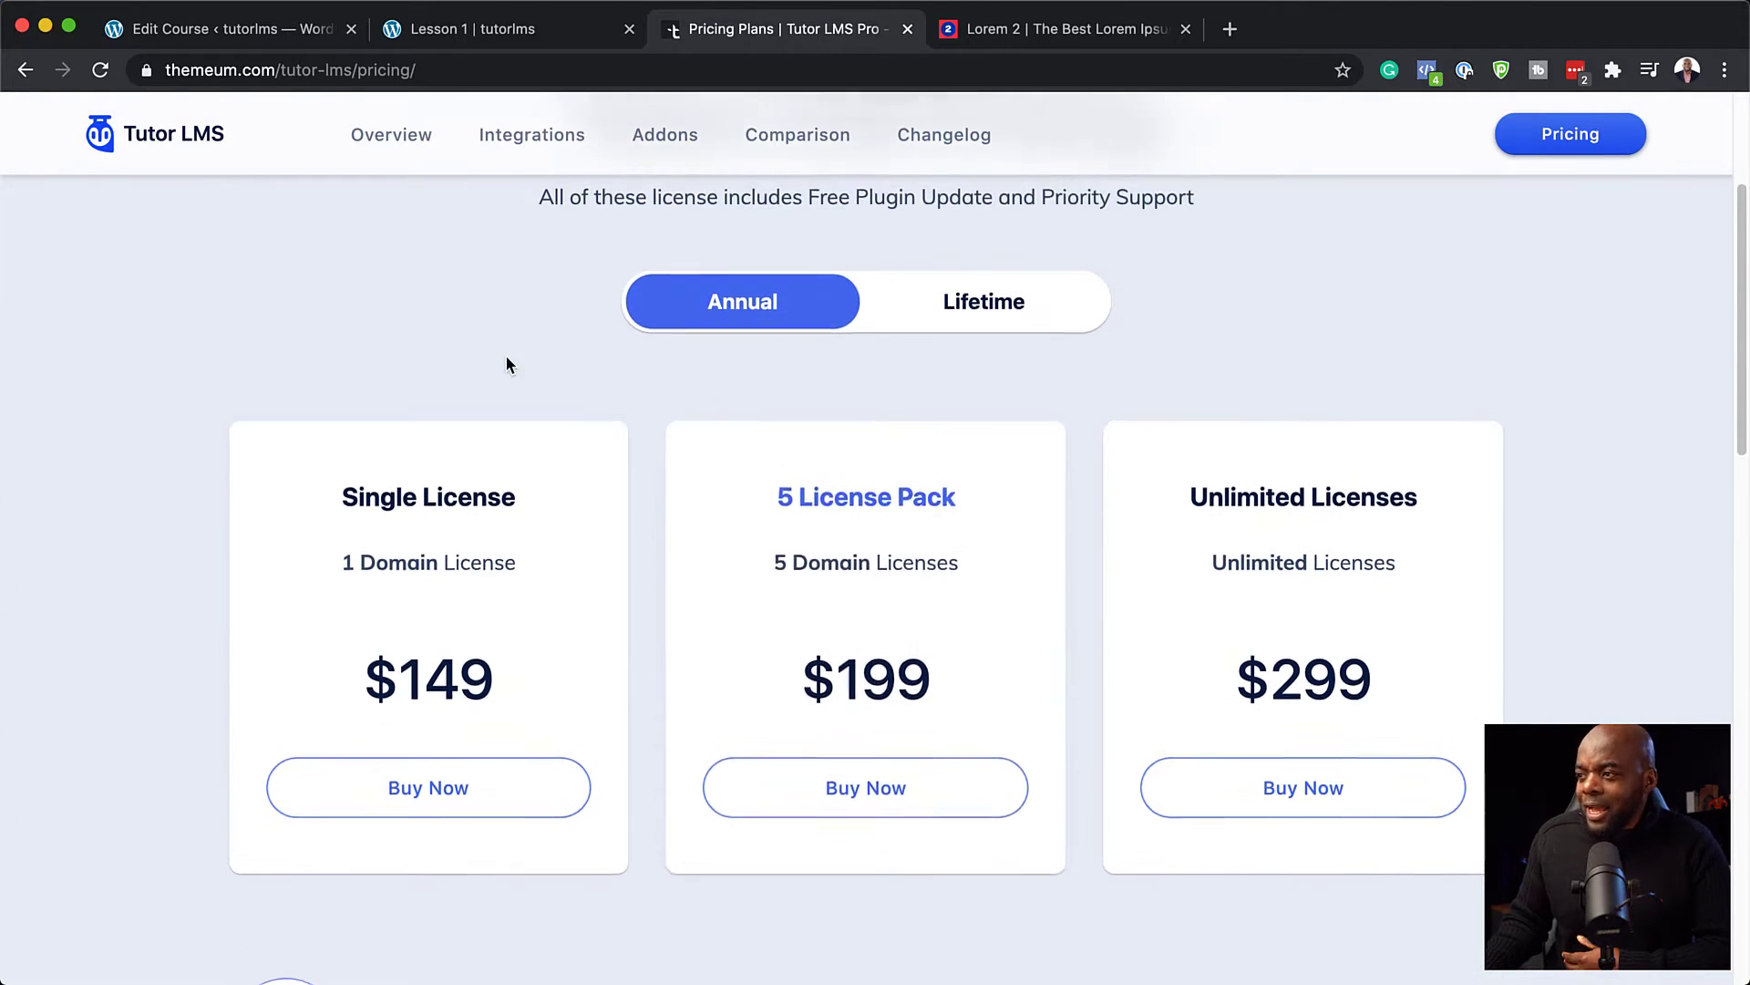
scroll(508, 363, up, 1)
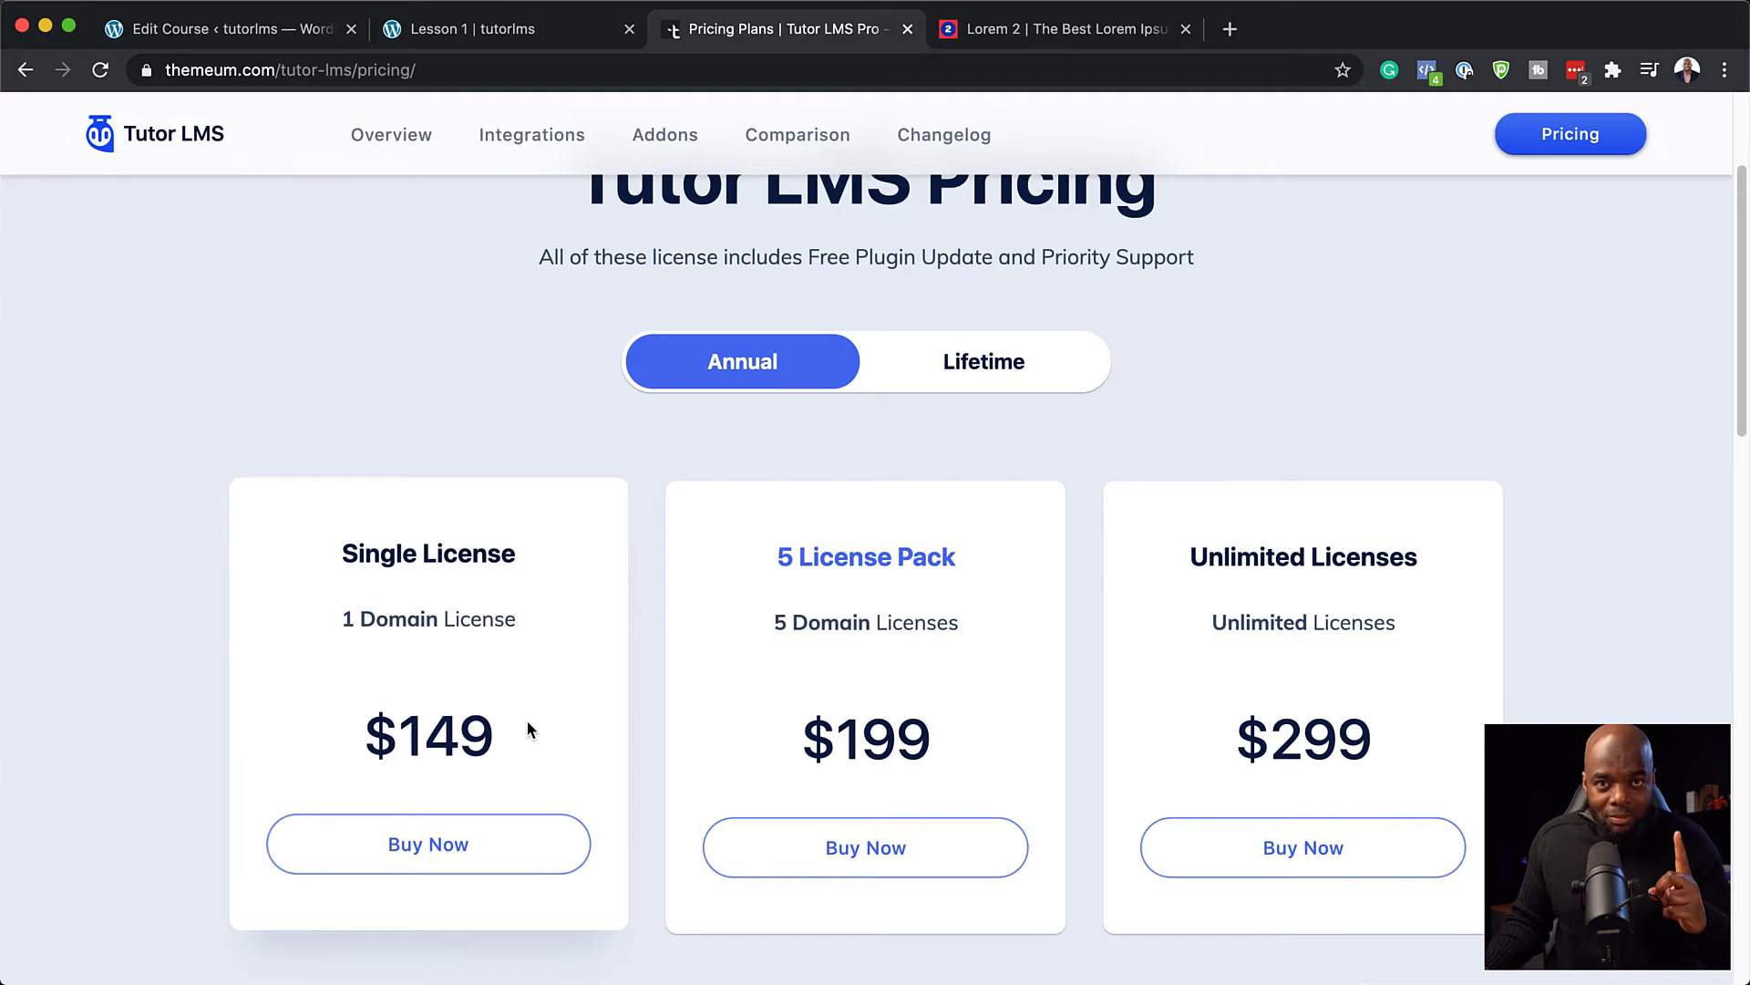
scroll(753, 729, down, 1)
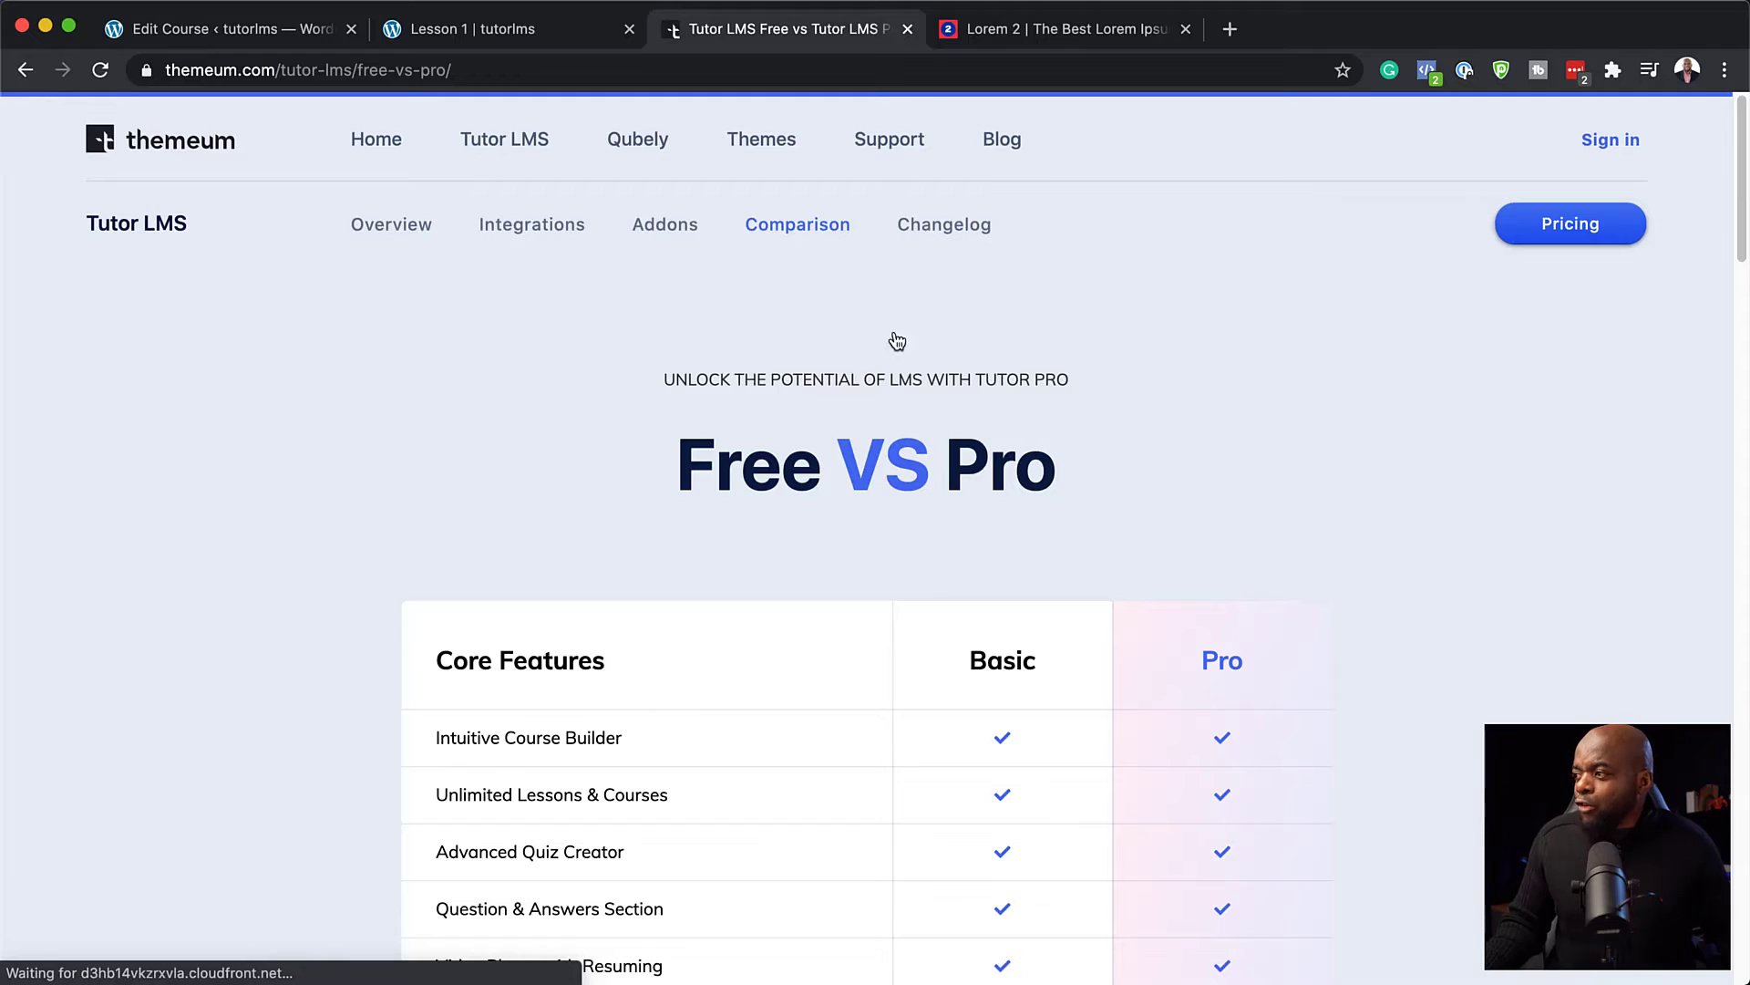
scroll(815, 448, down, 2)
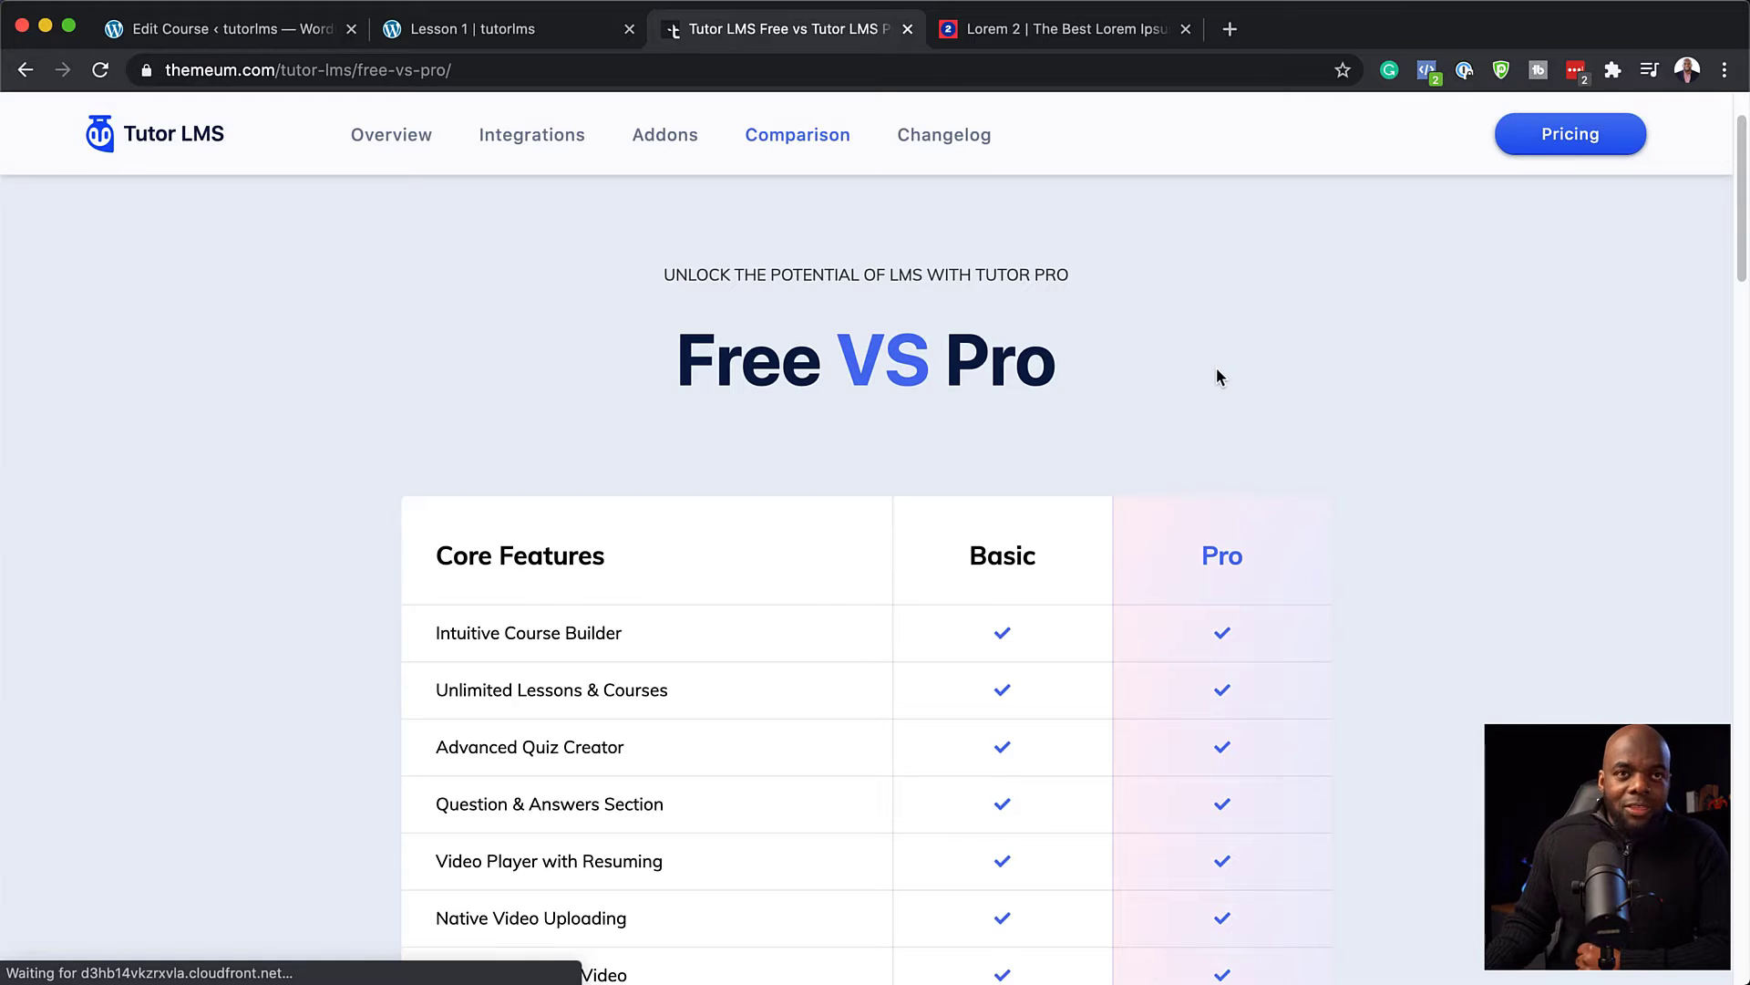
scroll(1017, 600, down, 3)
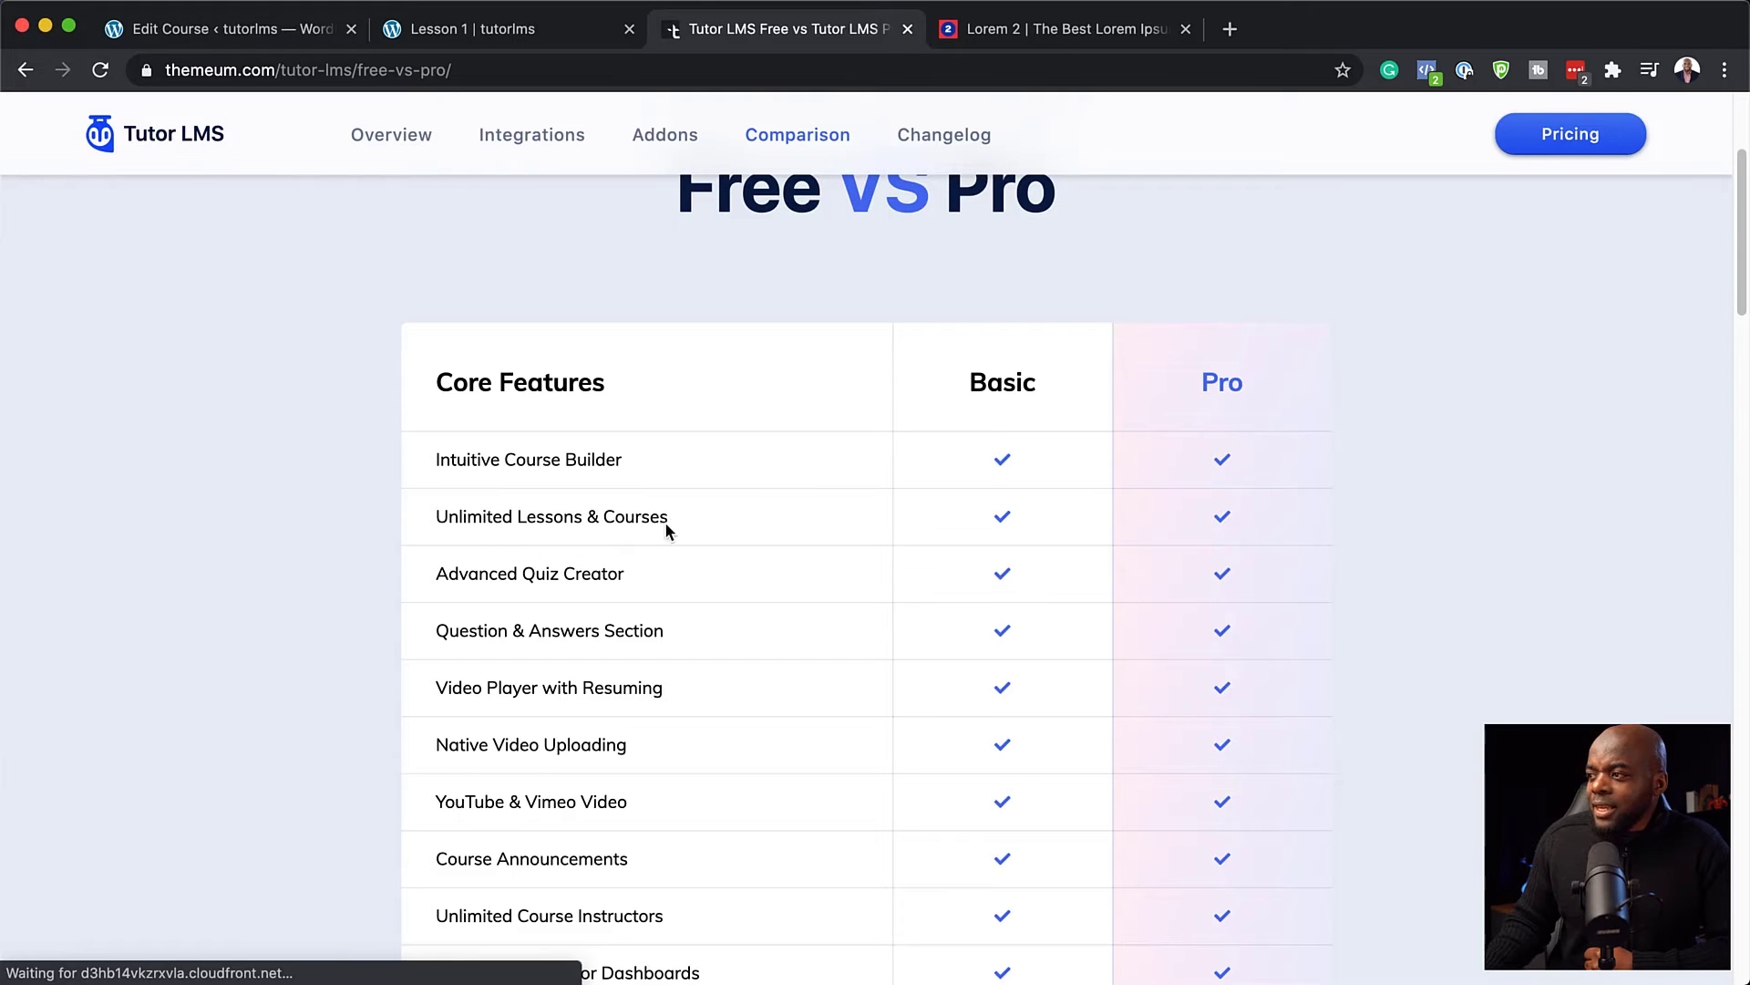
scroll(731, 568, down, 1)
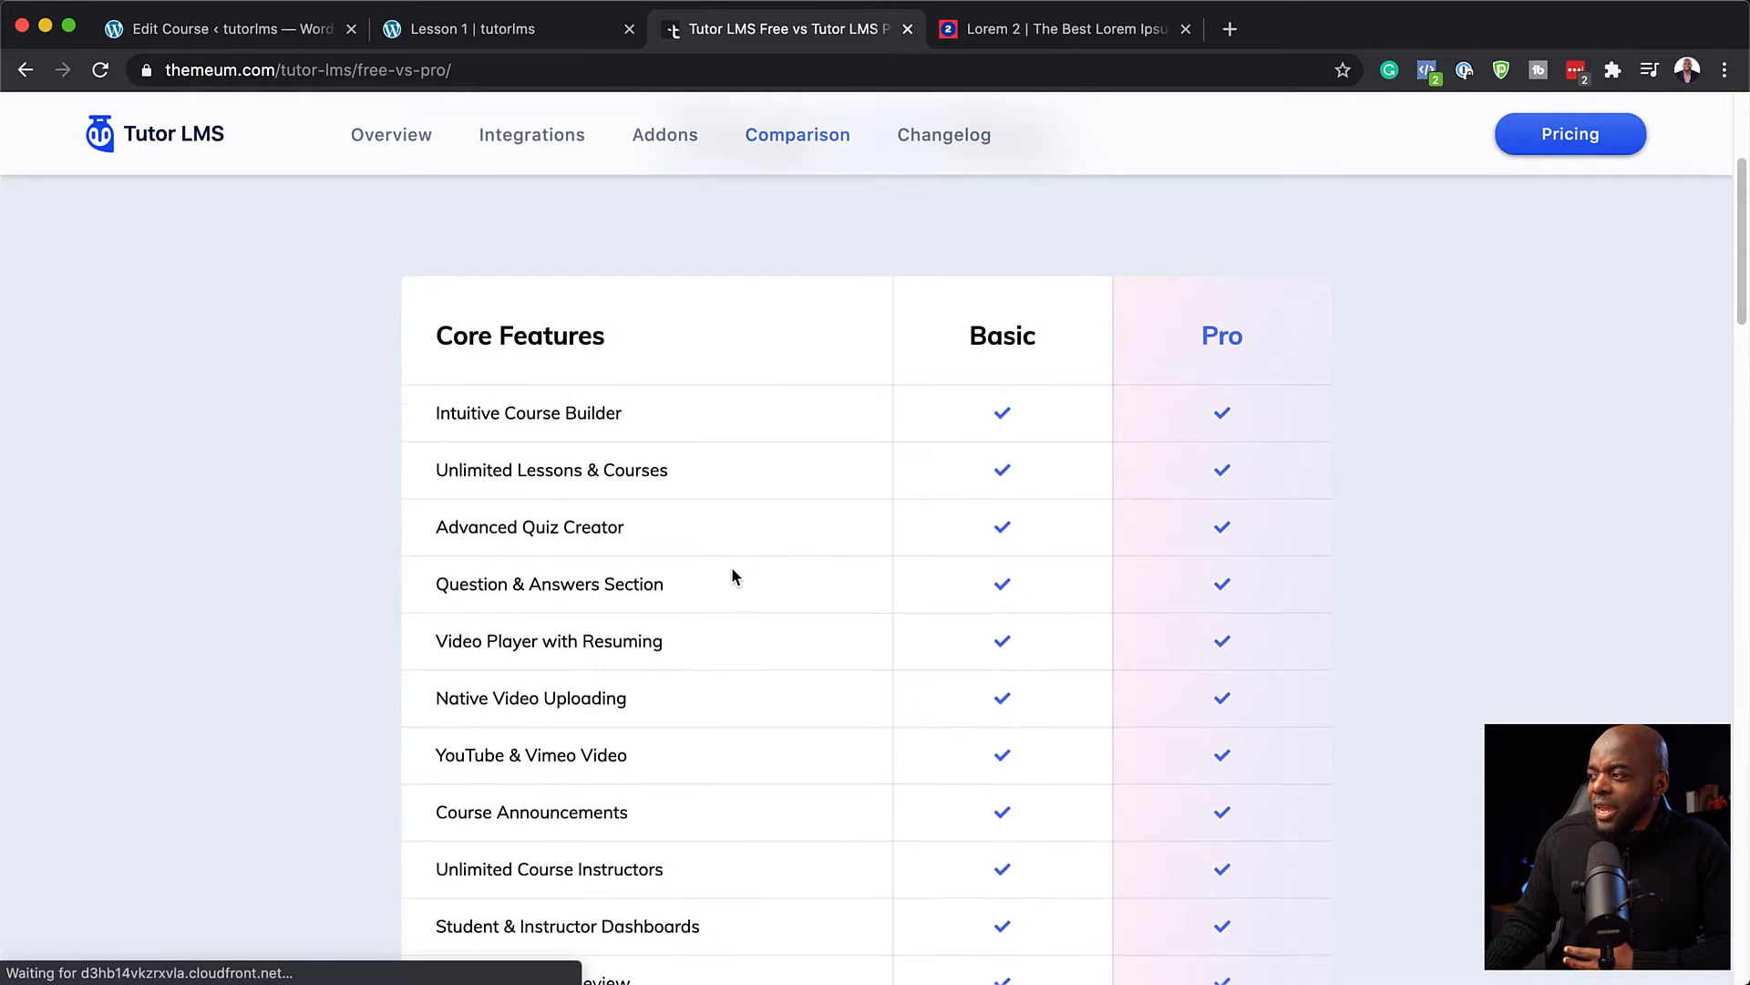
scroll(685, 592, down, 10)
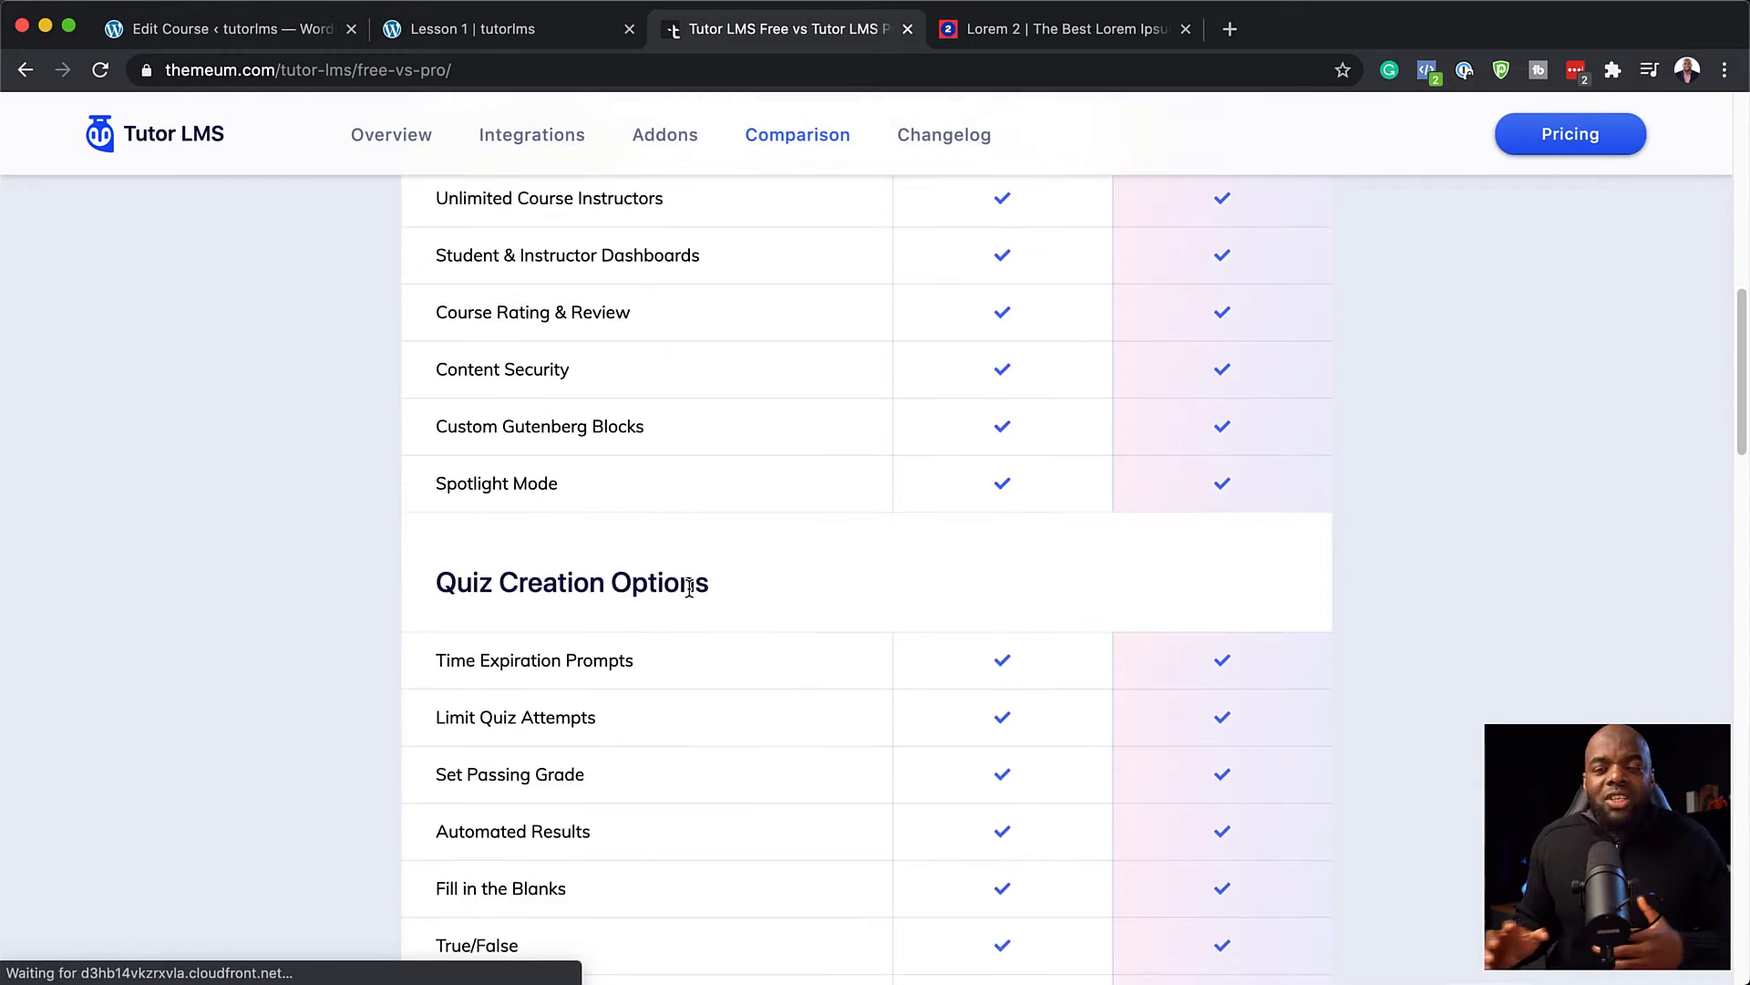
scroll(736, 594, down, 8)
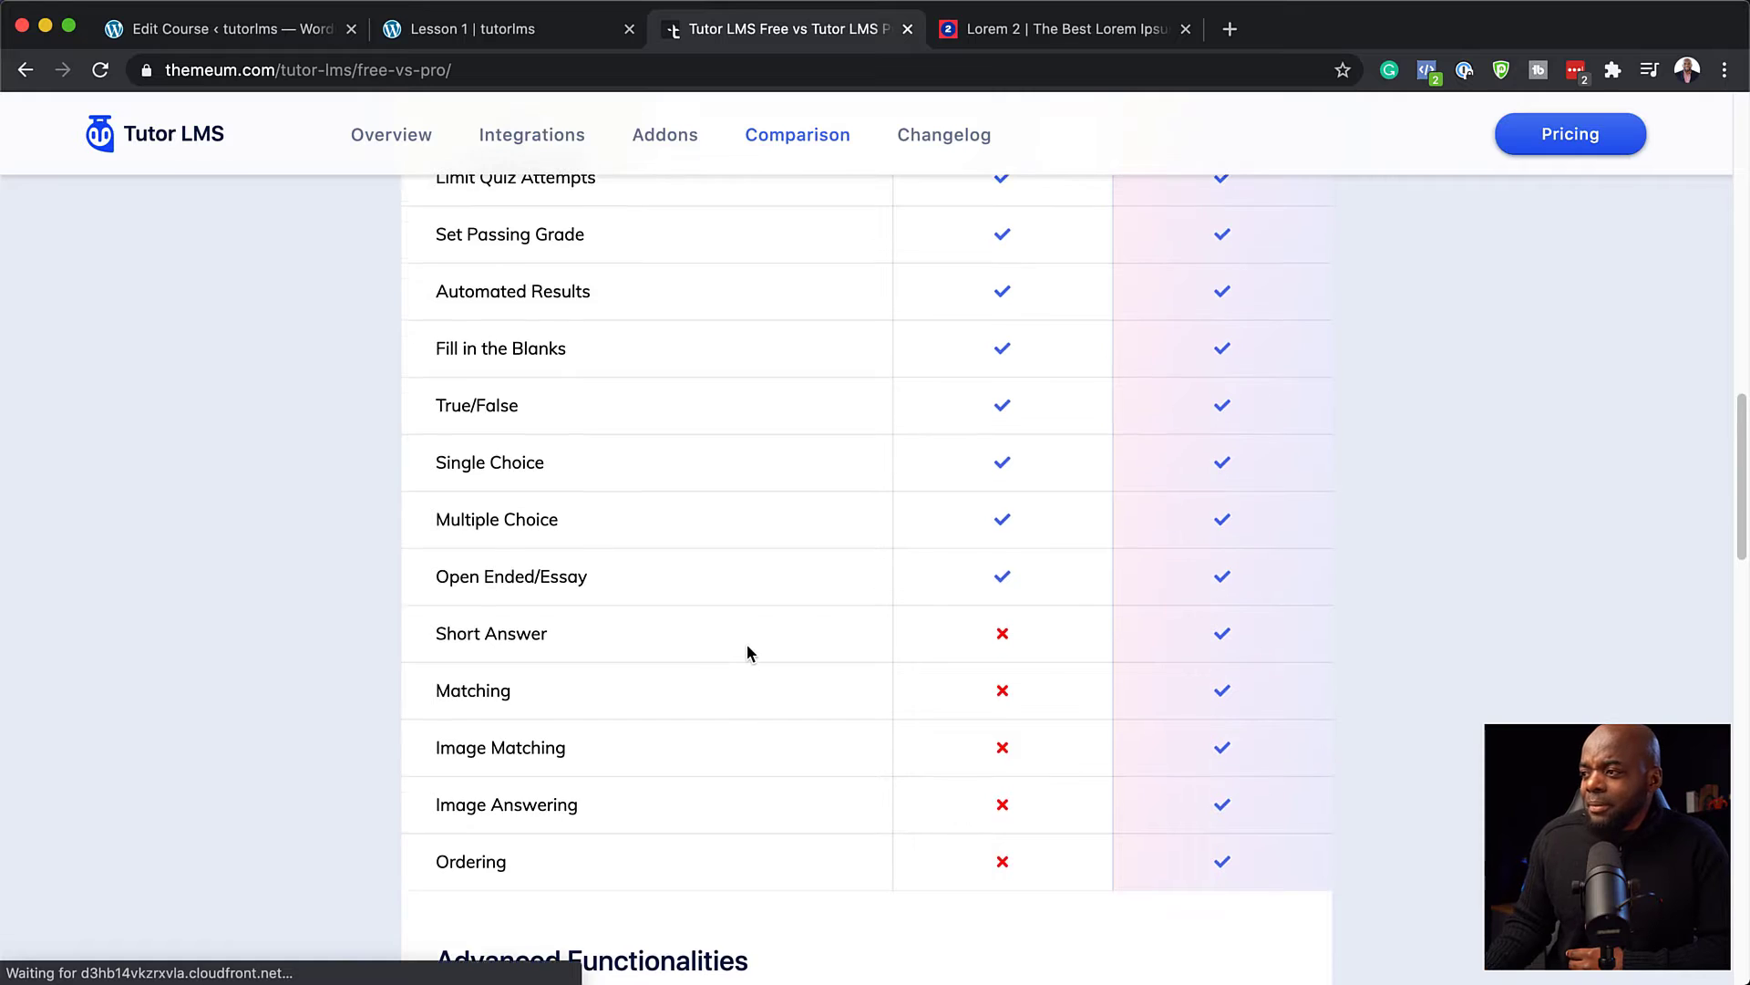
scroll(748, 655, up, 4)
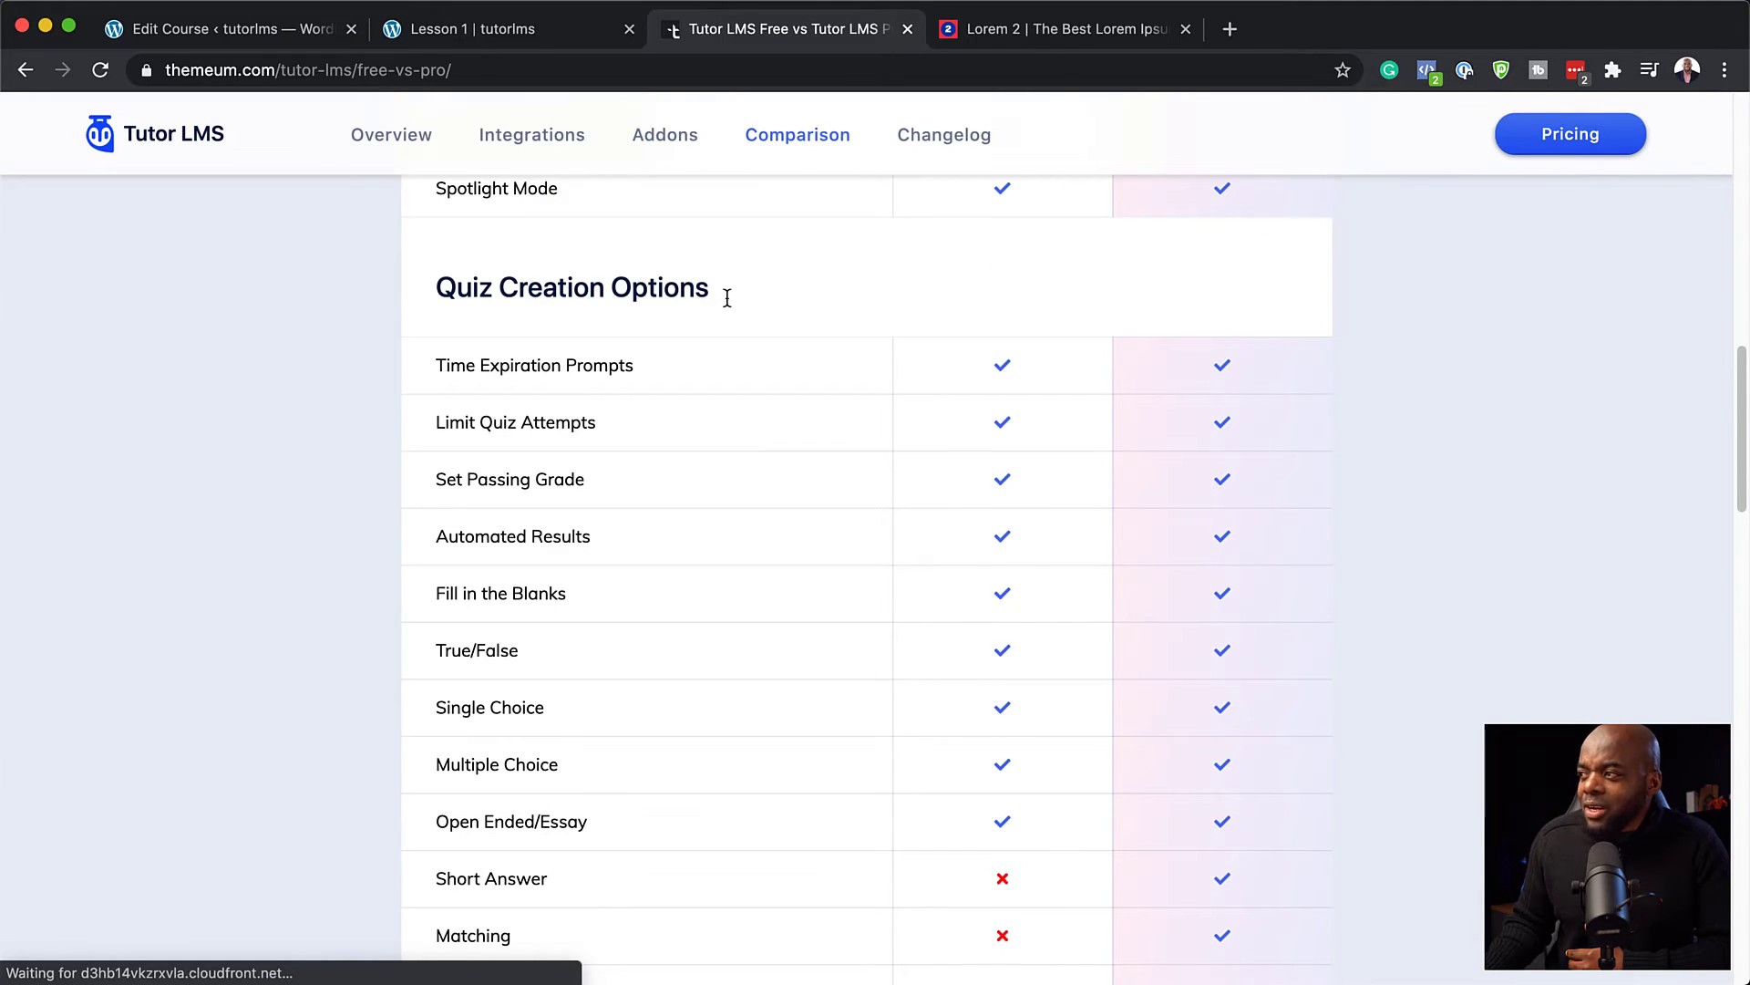
scroll(832, 687, down, 3)
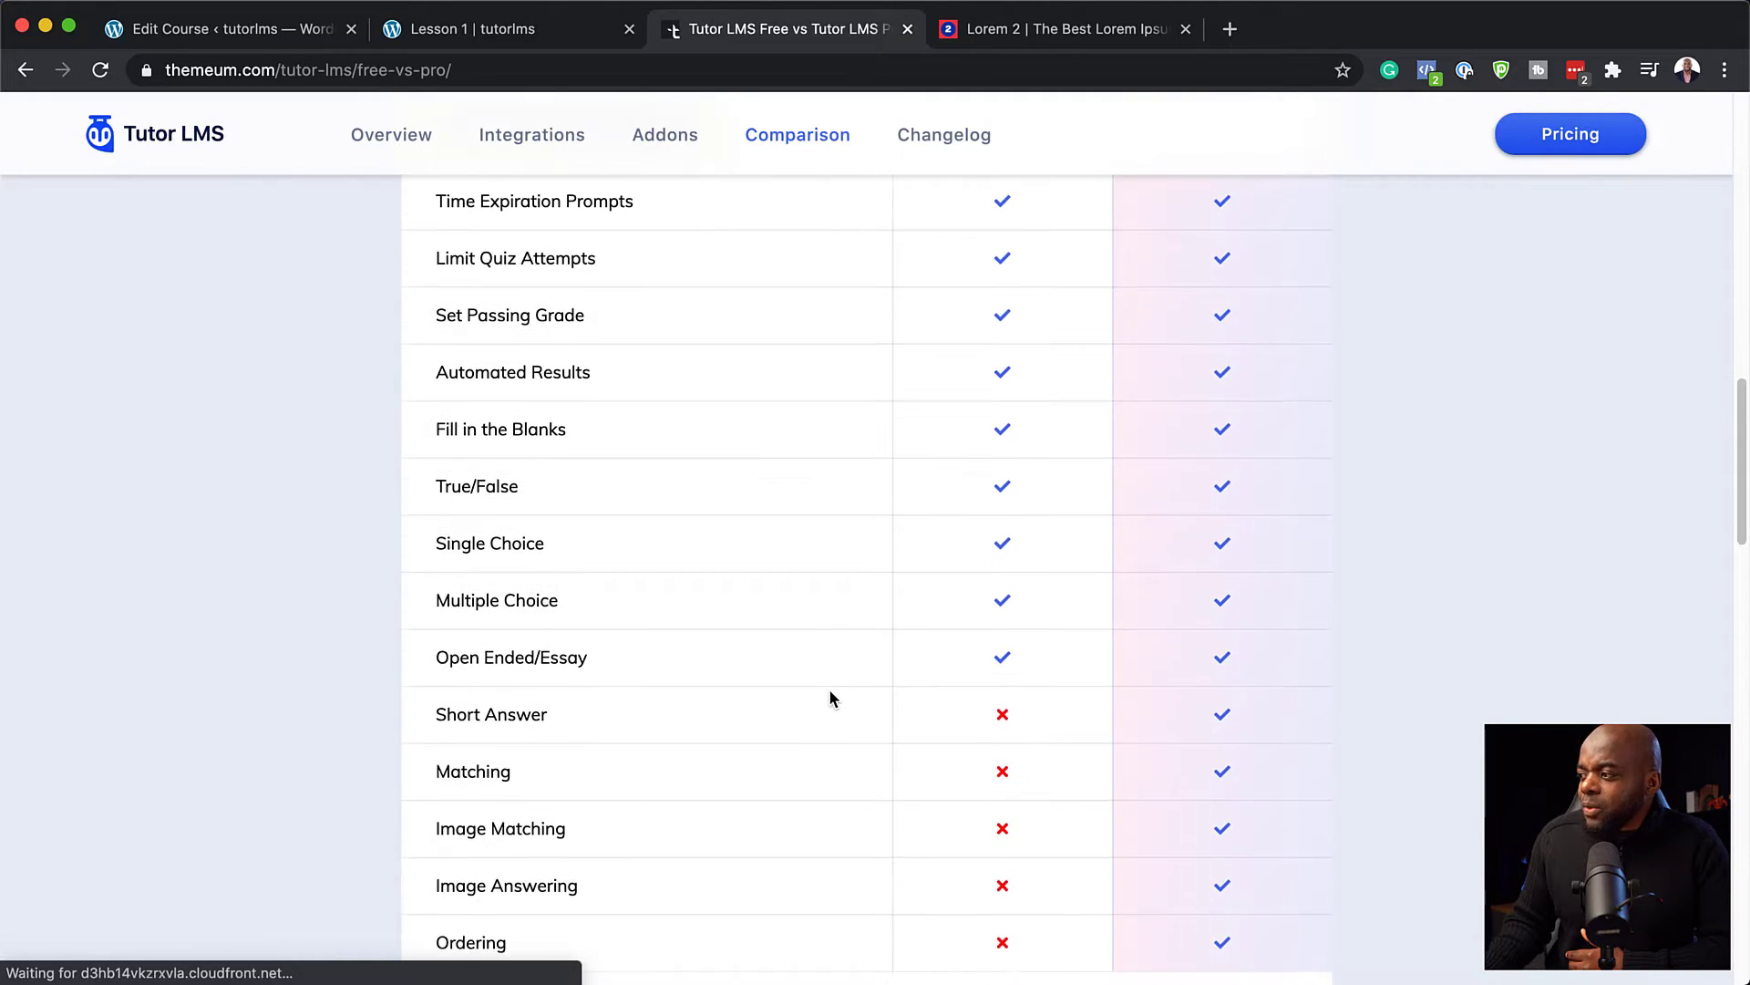
scroll(527, 744, down, 1)
scroll(527, 750, down, 2)
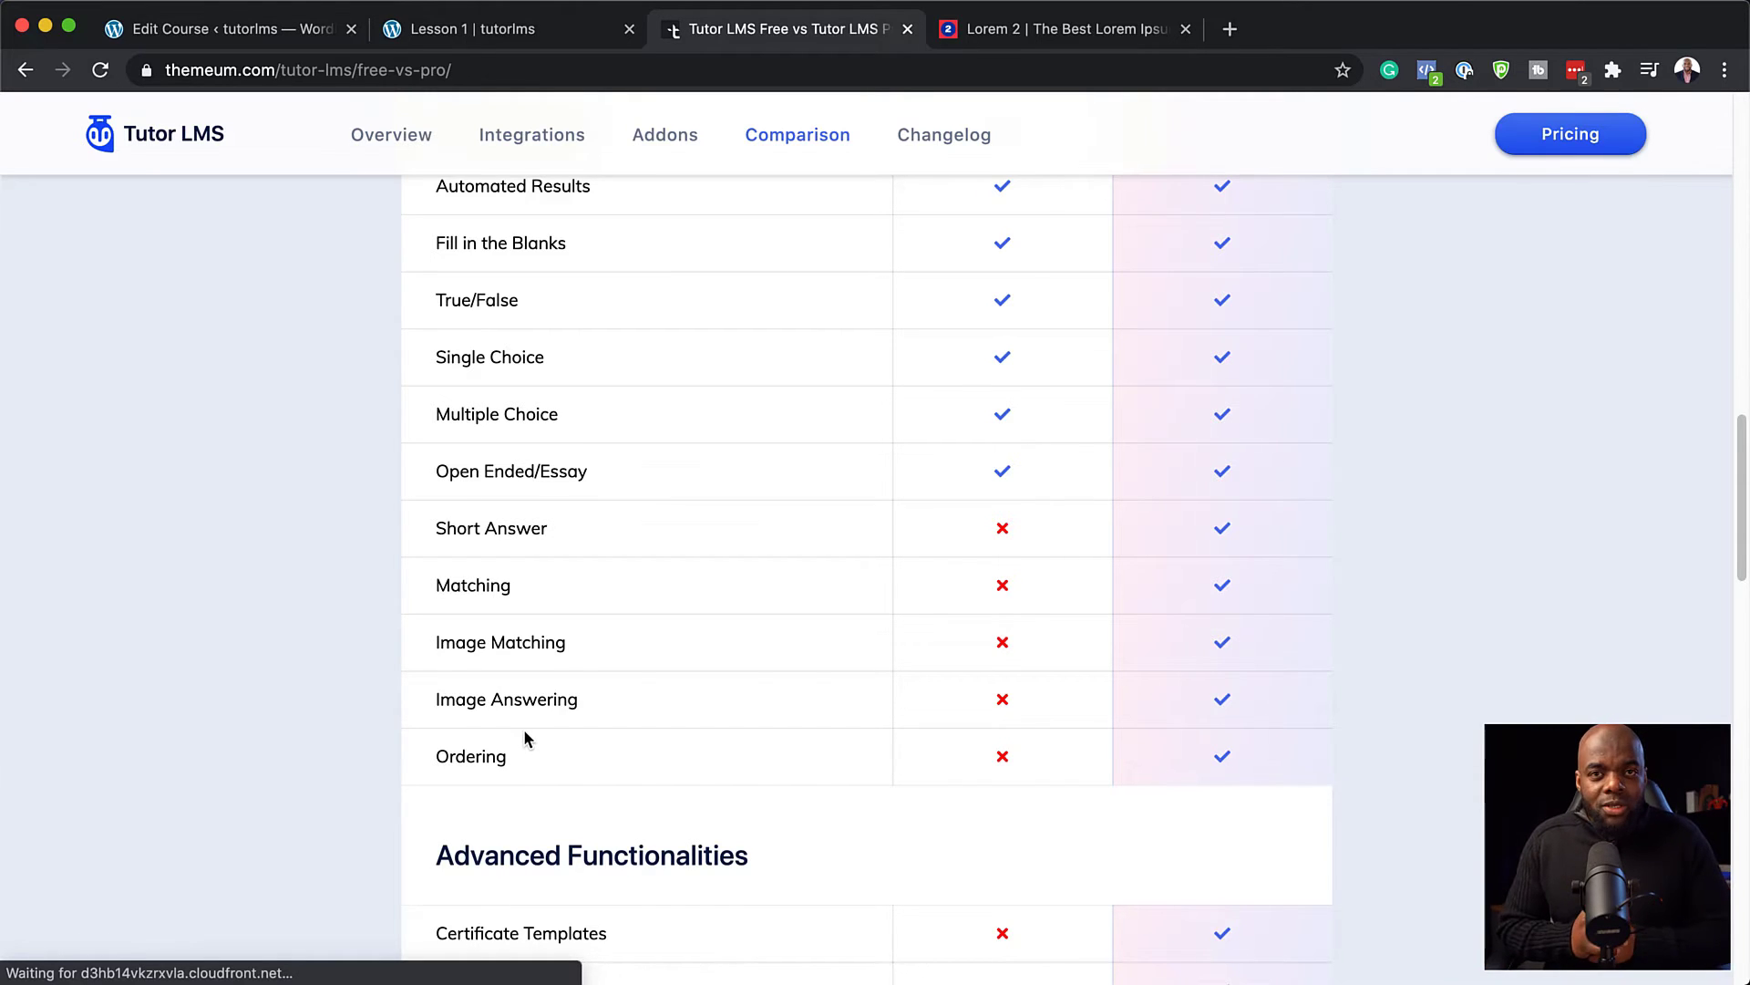
Scroll down through the entire Tutor LMS Free vs Pro feature comparison table
scroll(526, 737, down, 5)
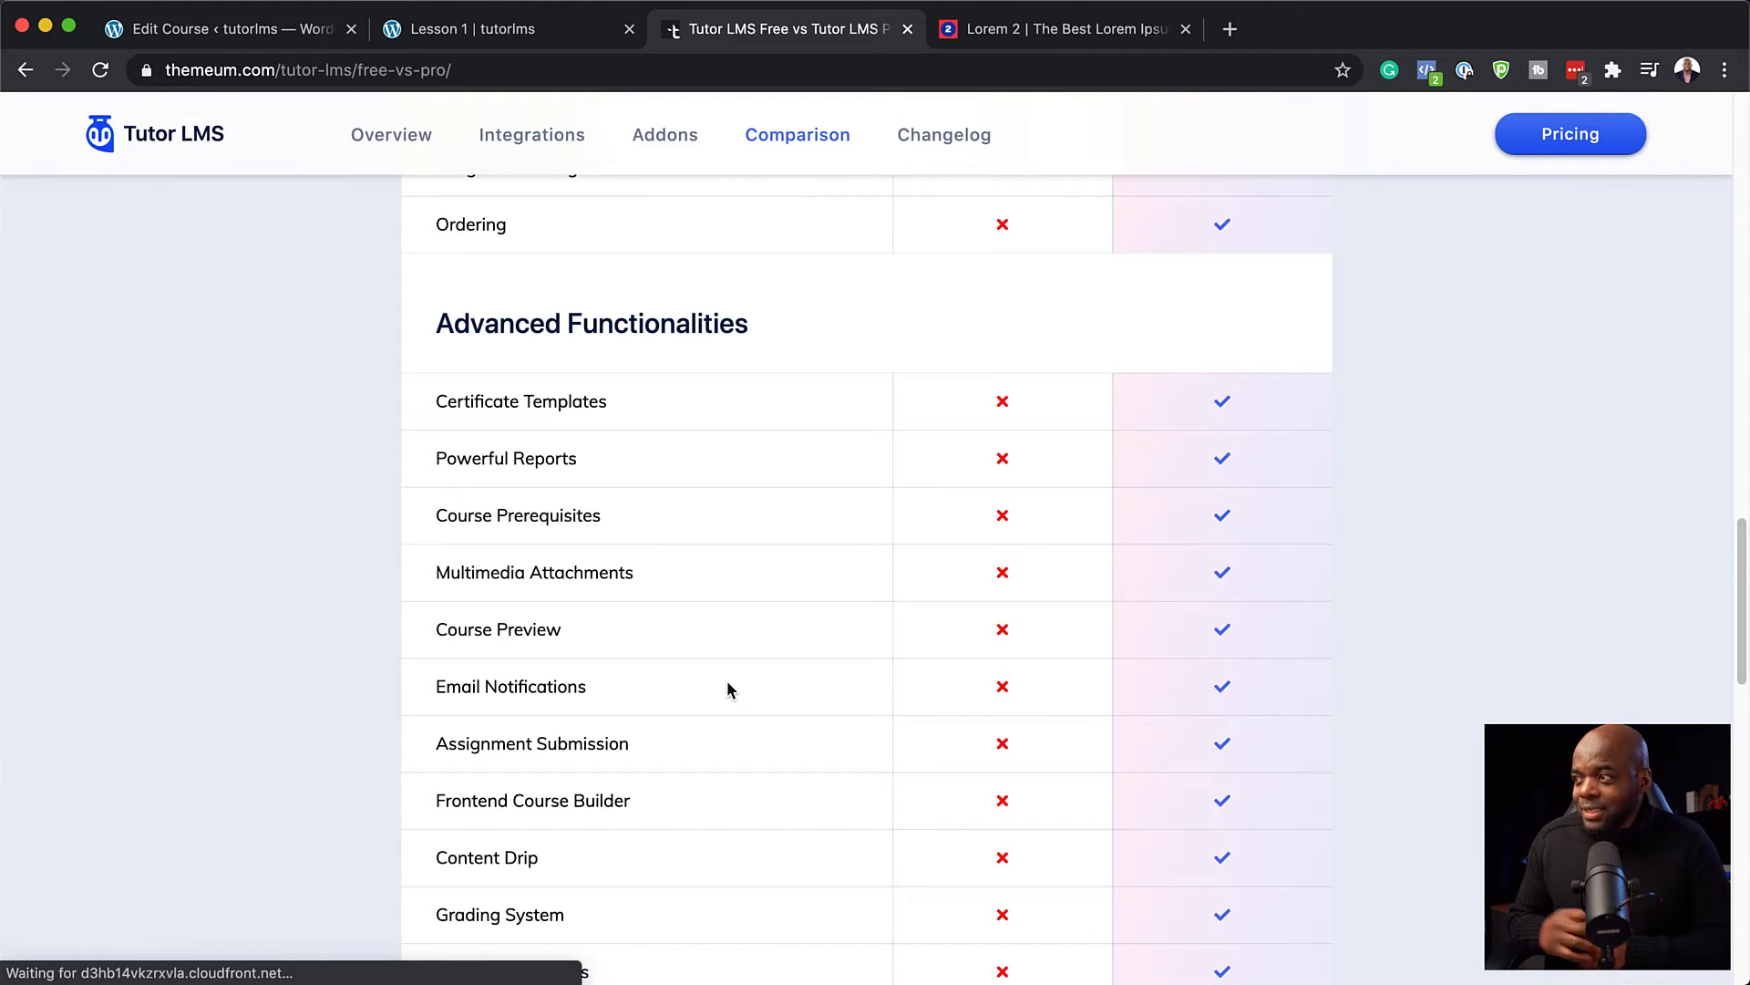
scroll(618, 458, down, 1)
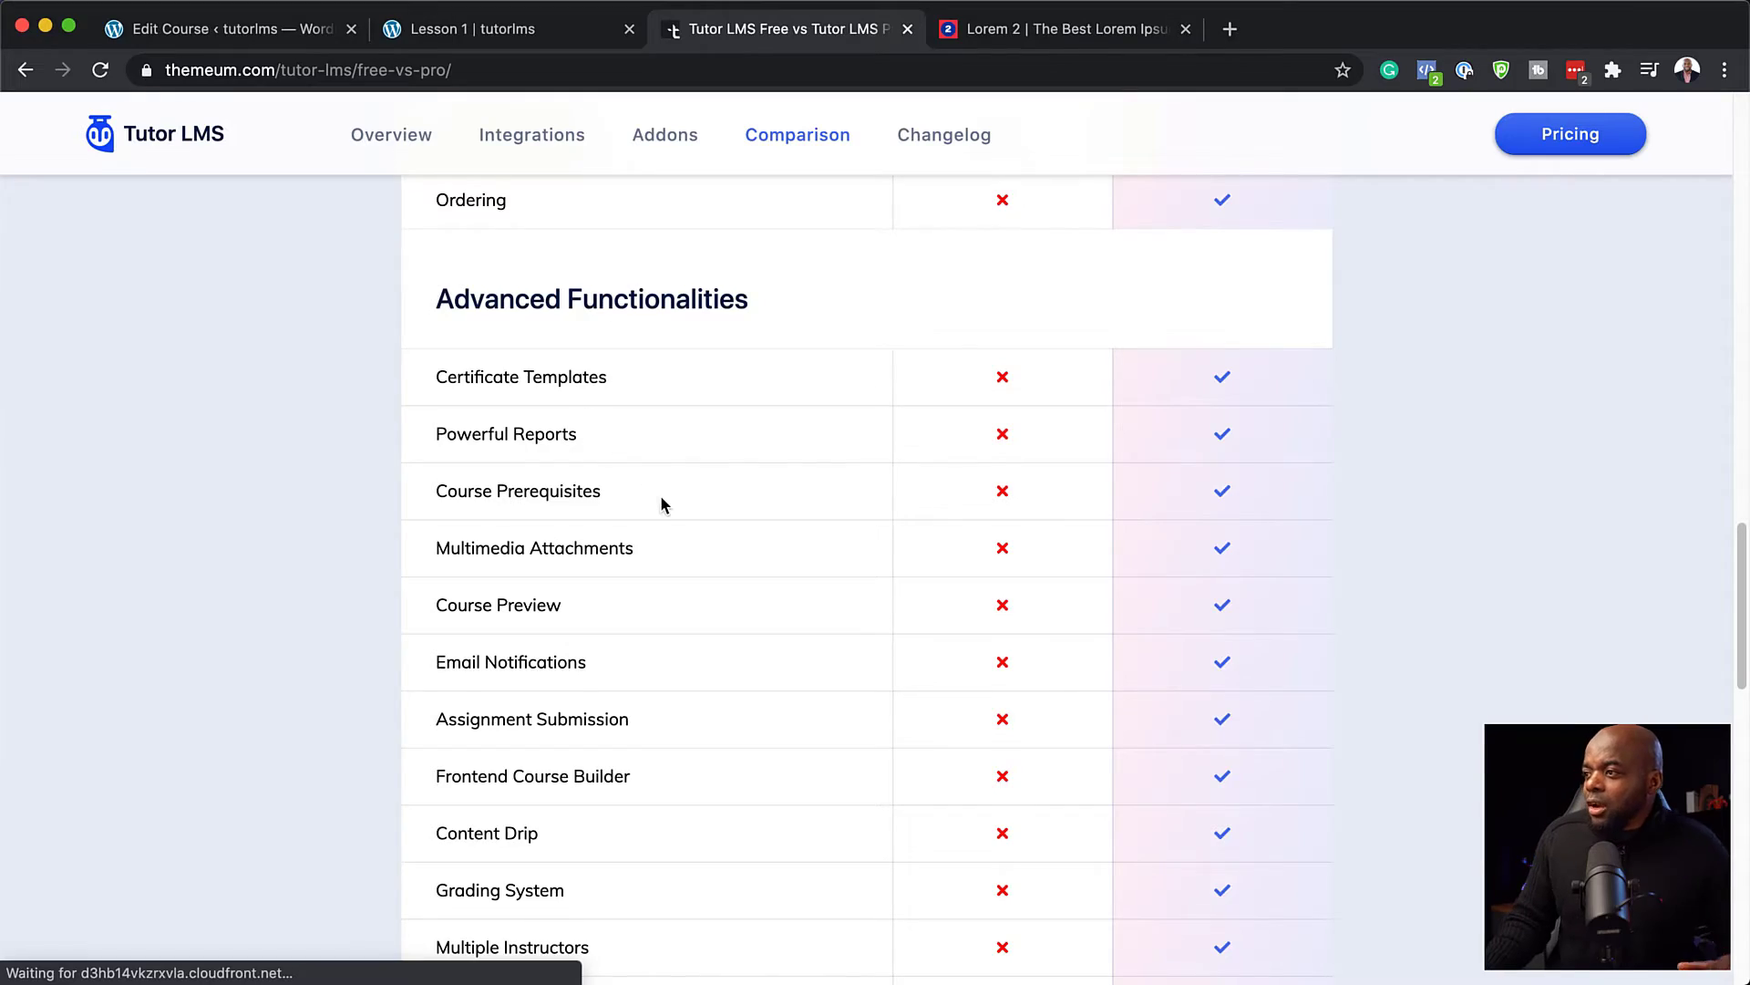
scroll(663, 504, down, 1)
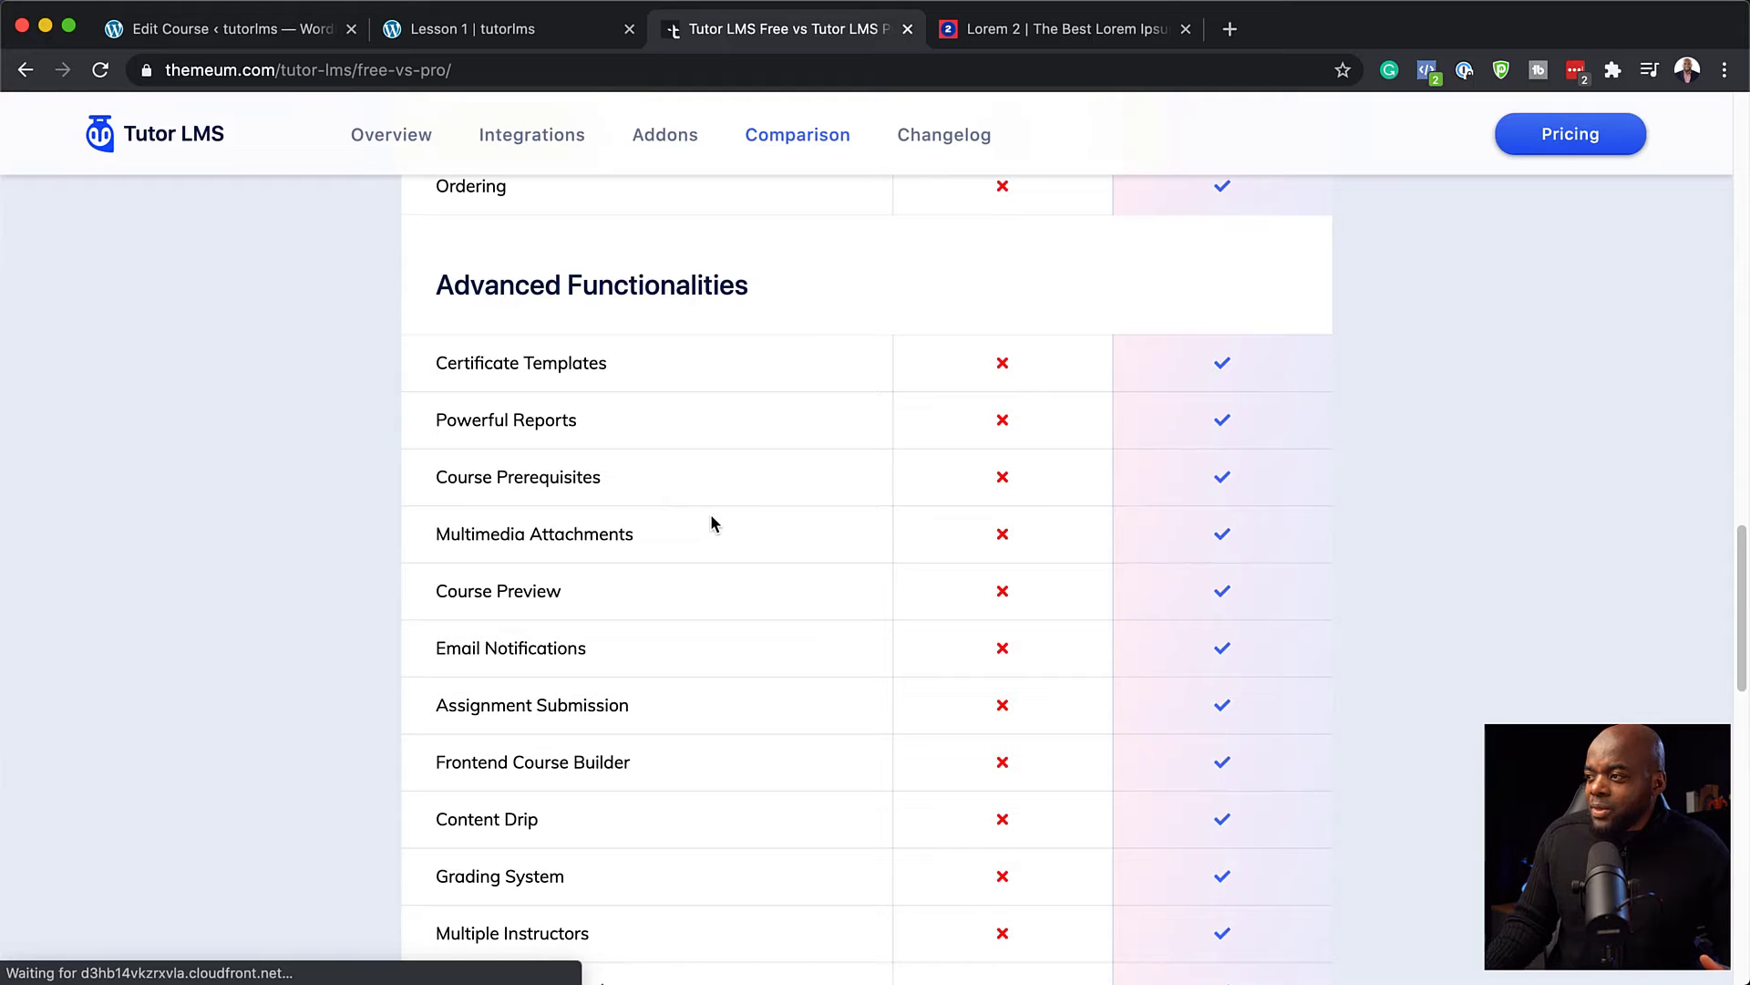
scroll(709, 523, down, 1)
scroll(805, 525, down, 2)
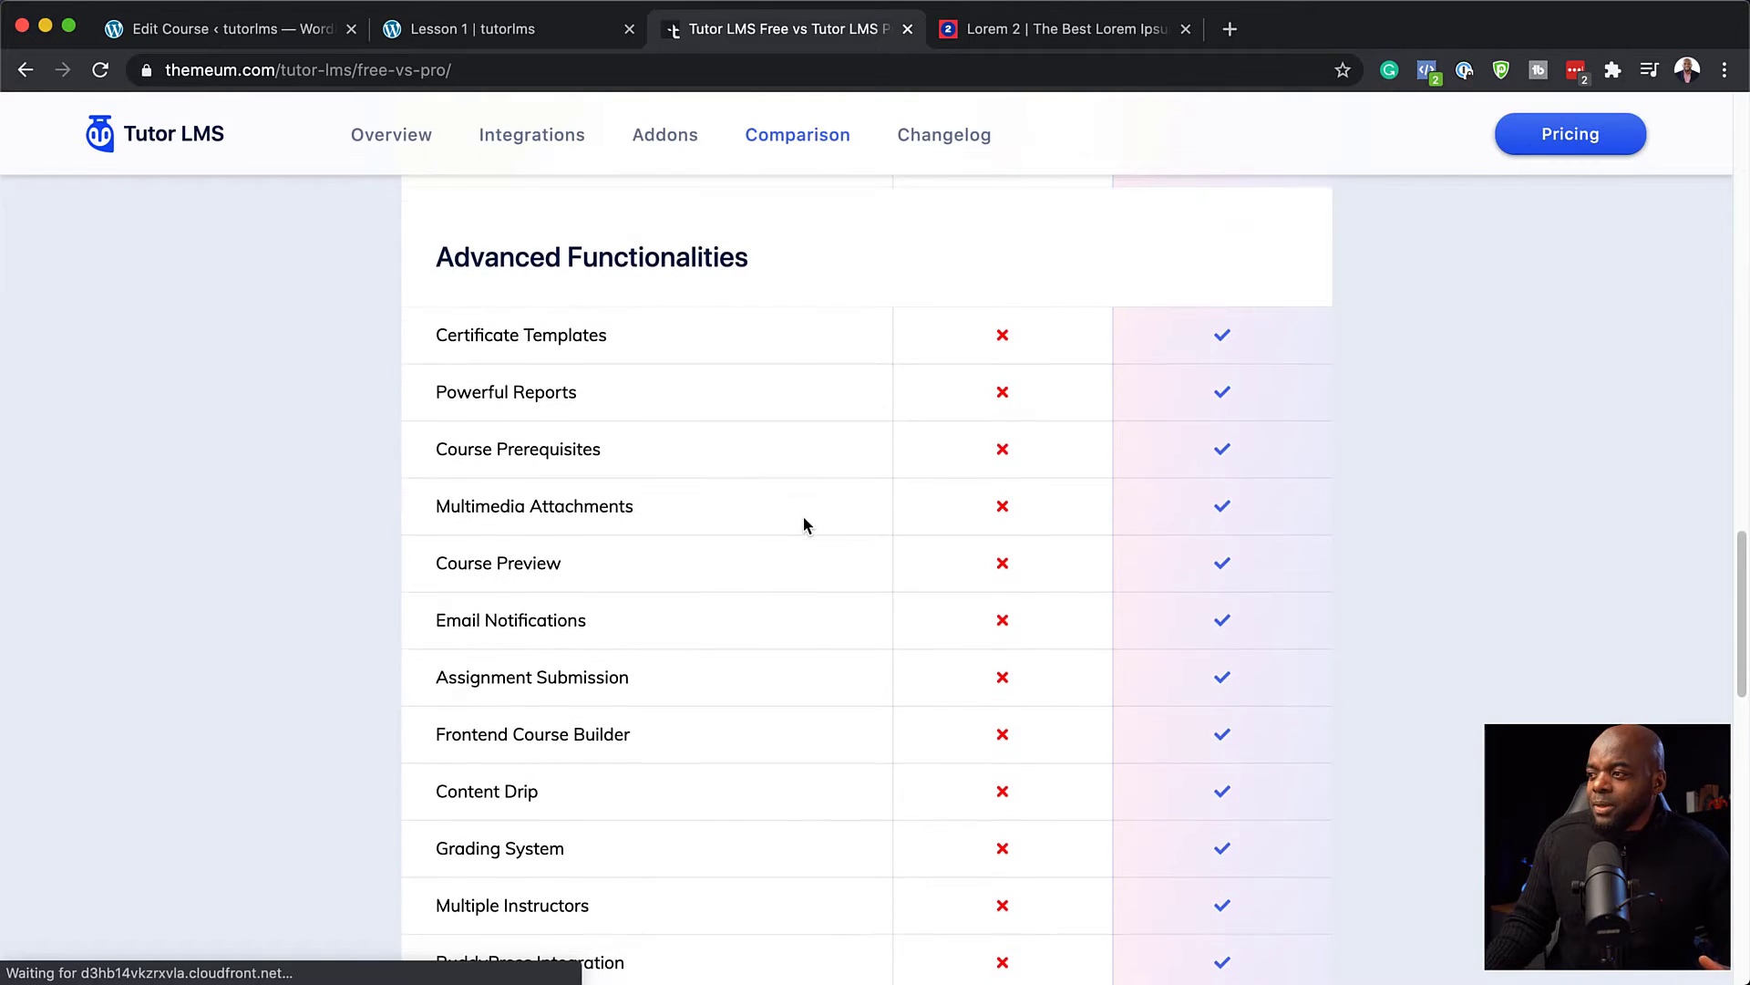
scroll(682, 556, down, 3)
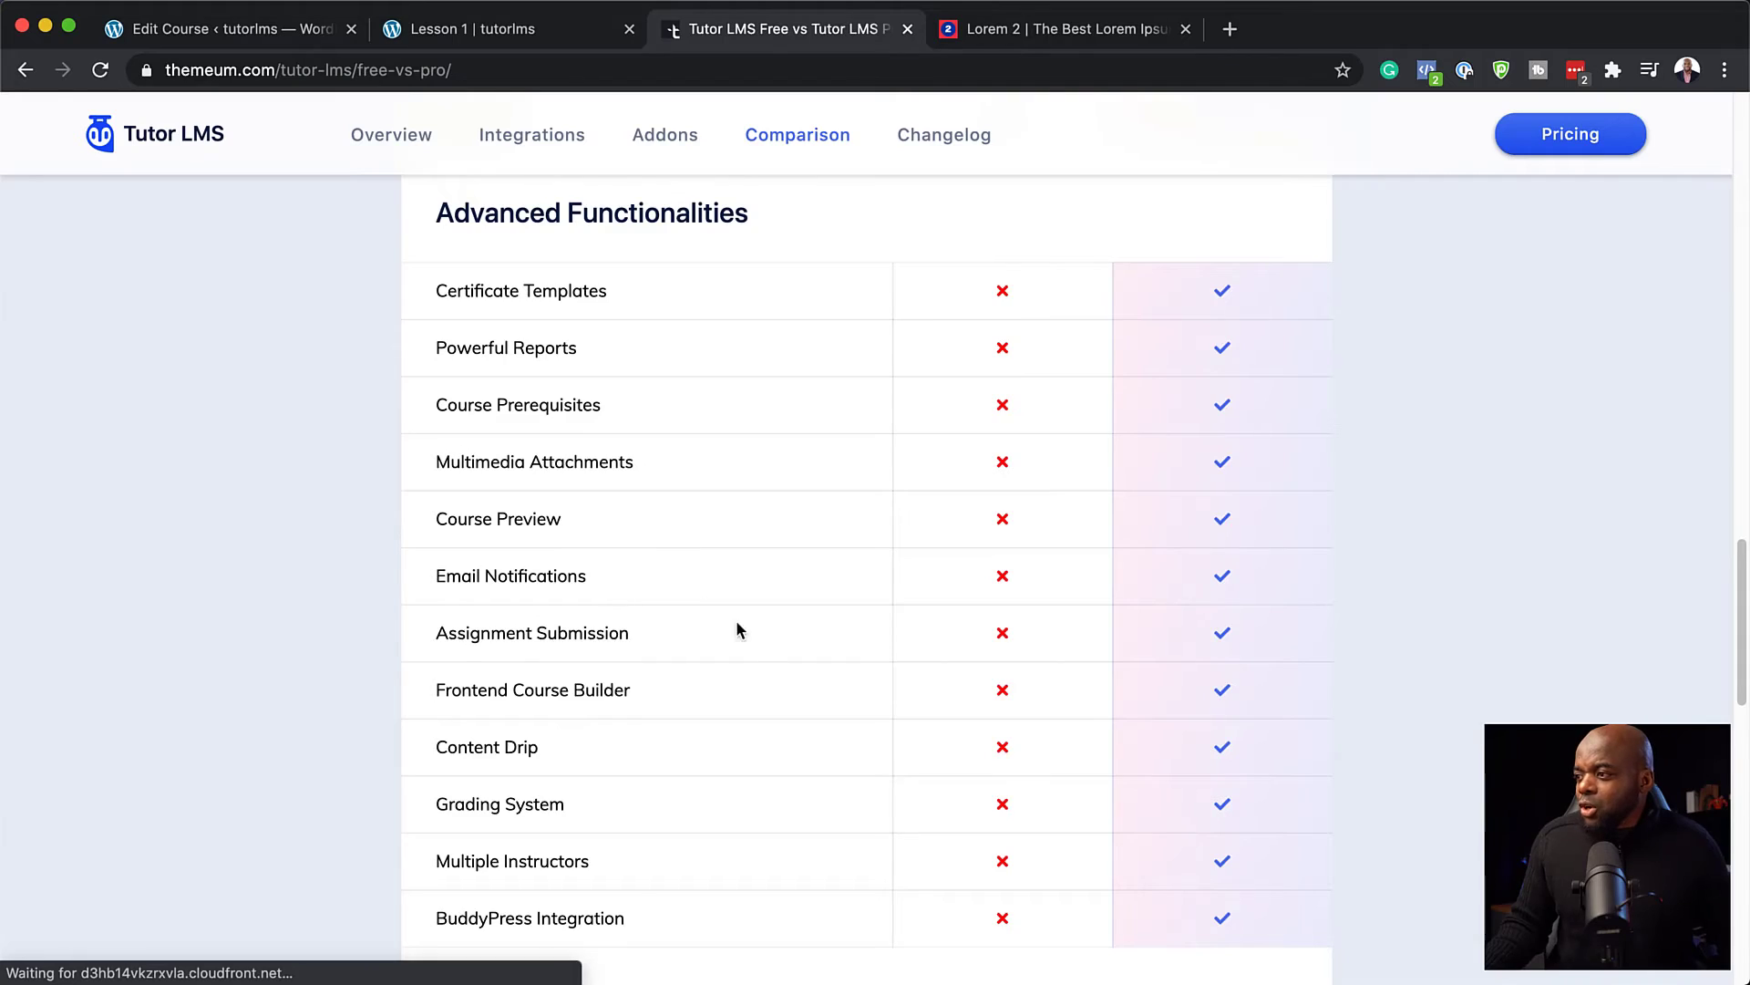
scroll(753, 641, down, 2)
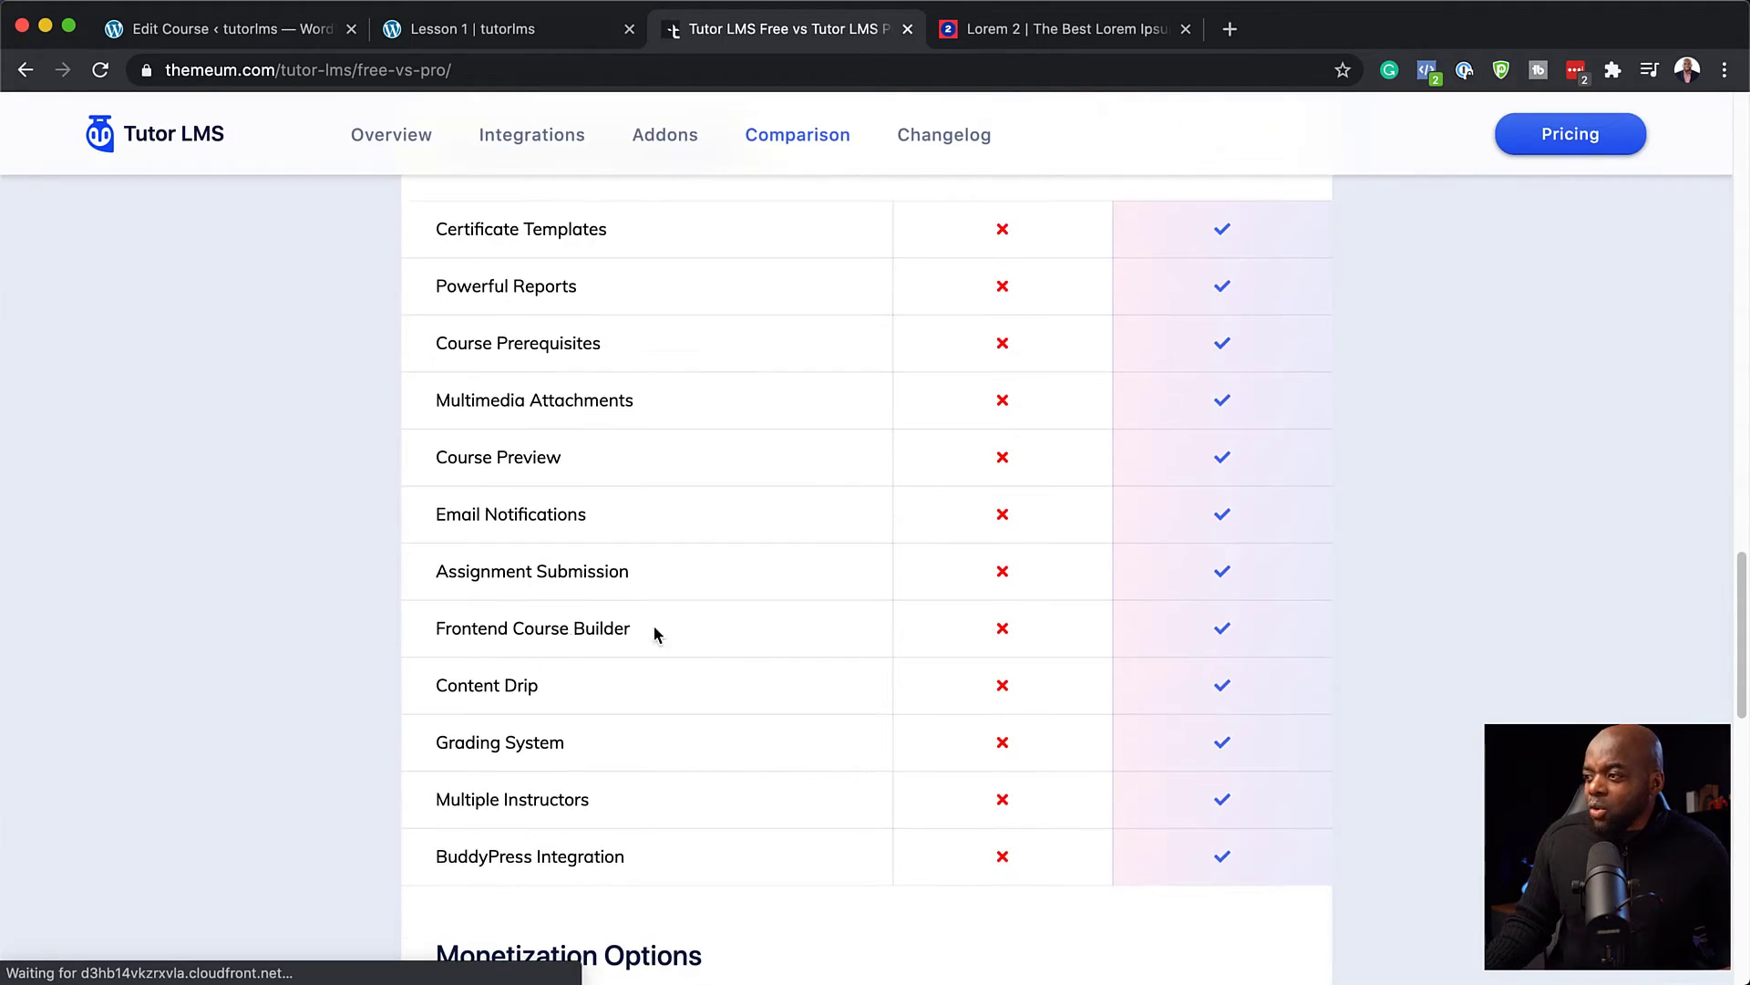
scroll(780, 638, down, 1)
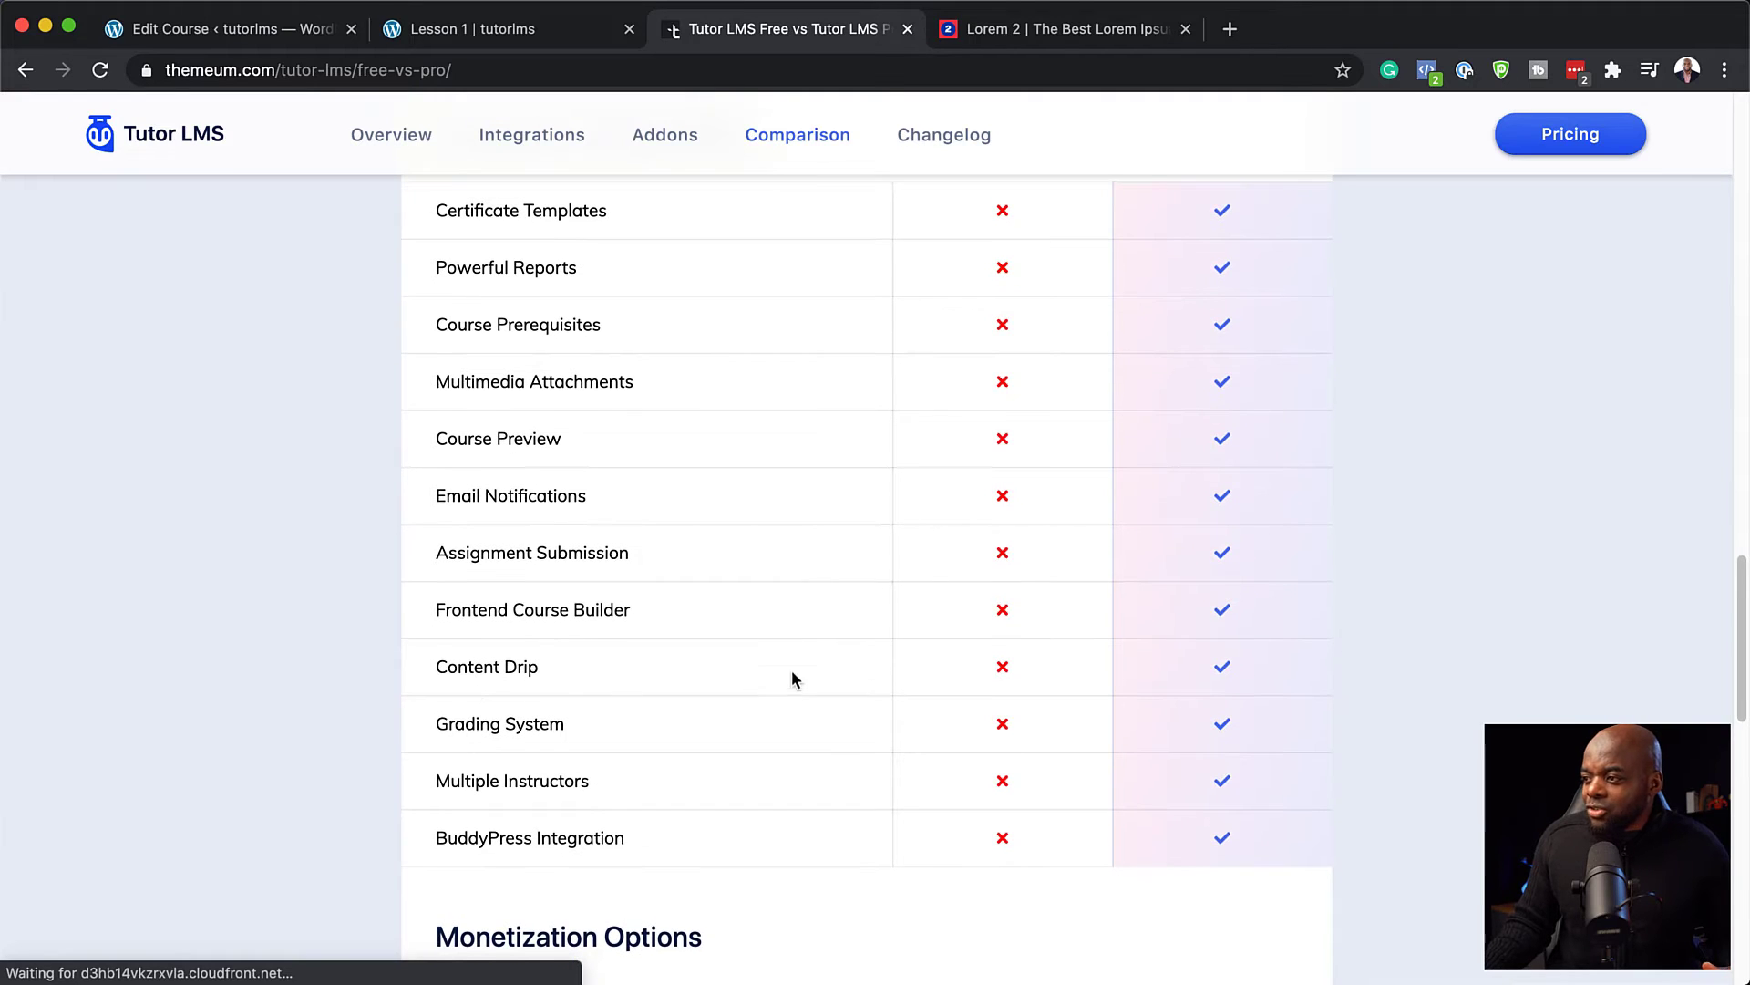
scroll(729, 711, down, 1)
scroll(708, 726, down, 1)
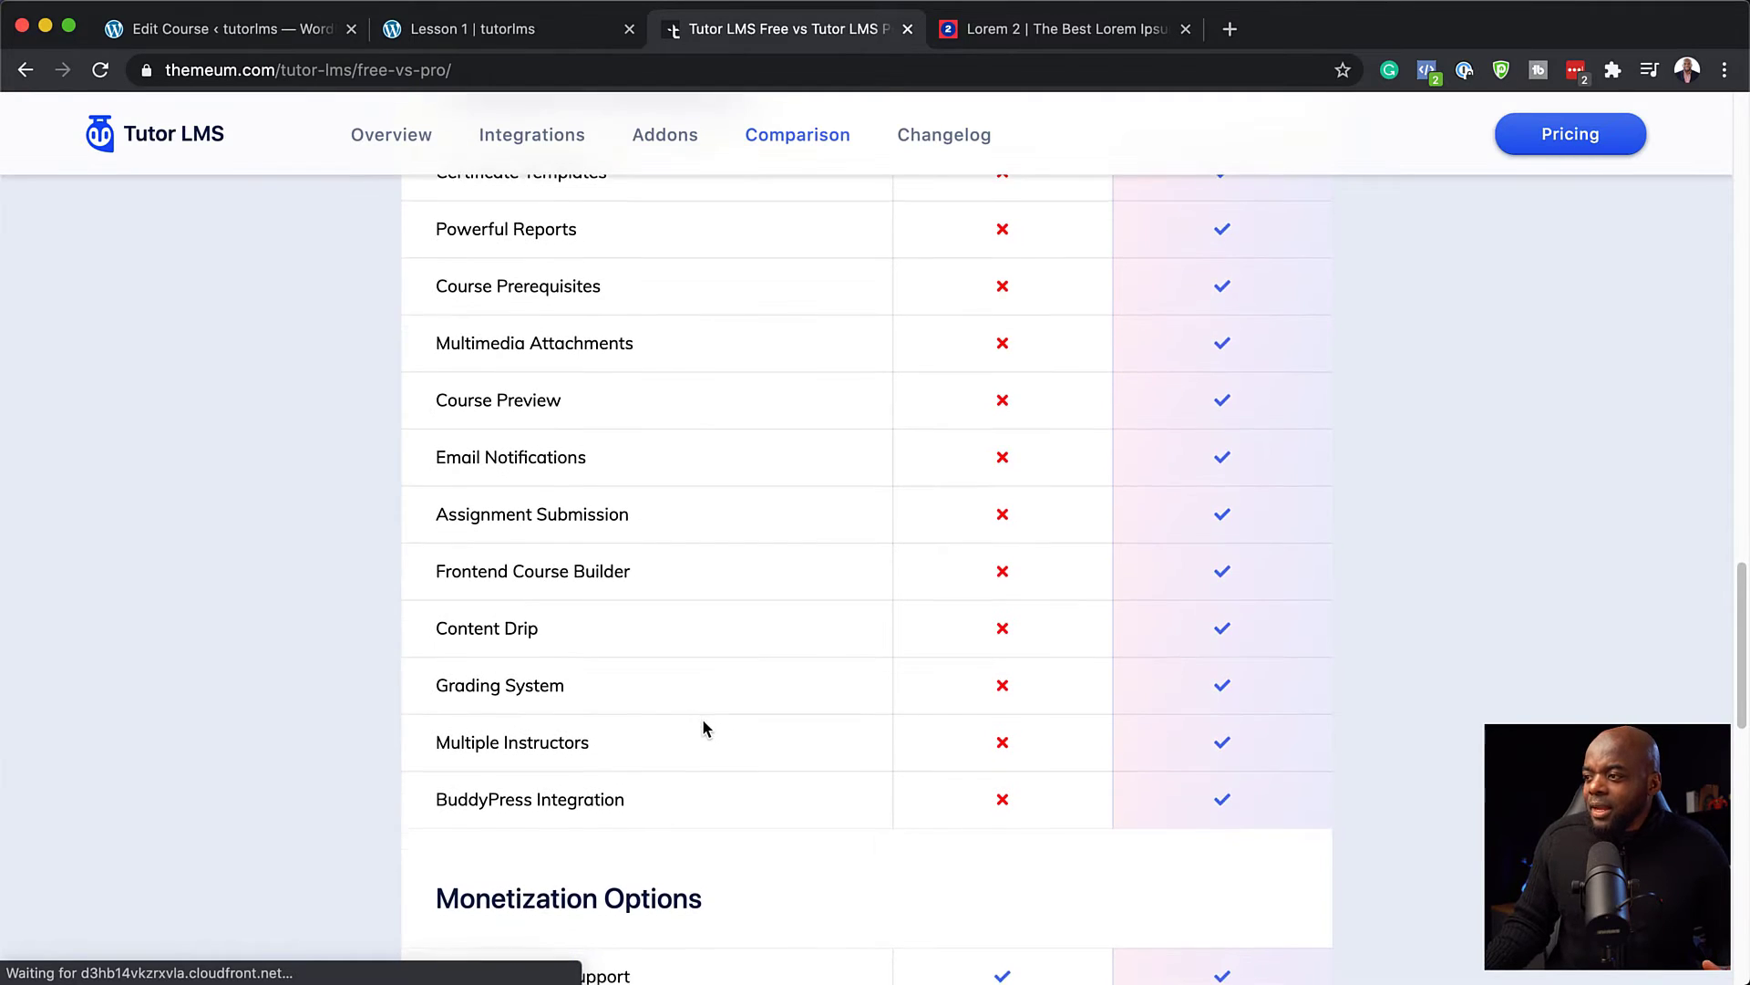
scroll(704, 727, down, 1)
scroll(702, 738, down, 1)
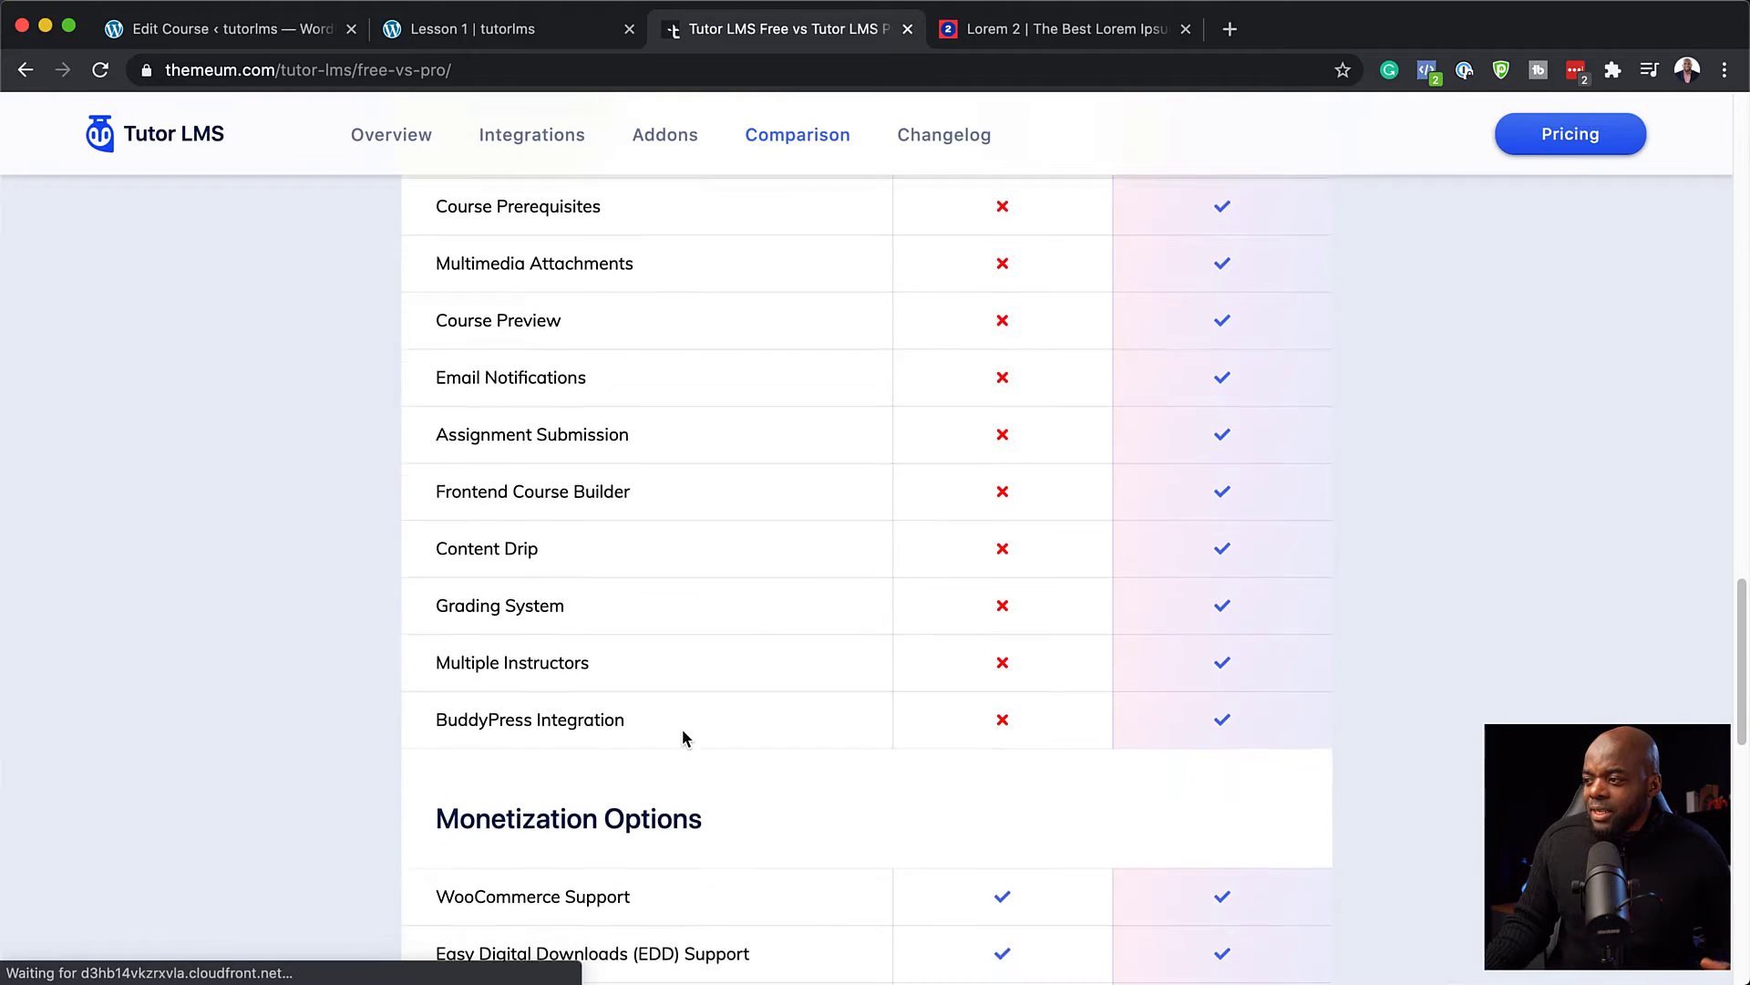
scroll(686, 737, down, 3)
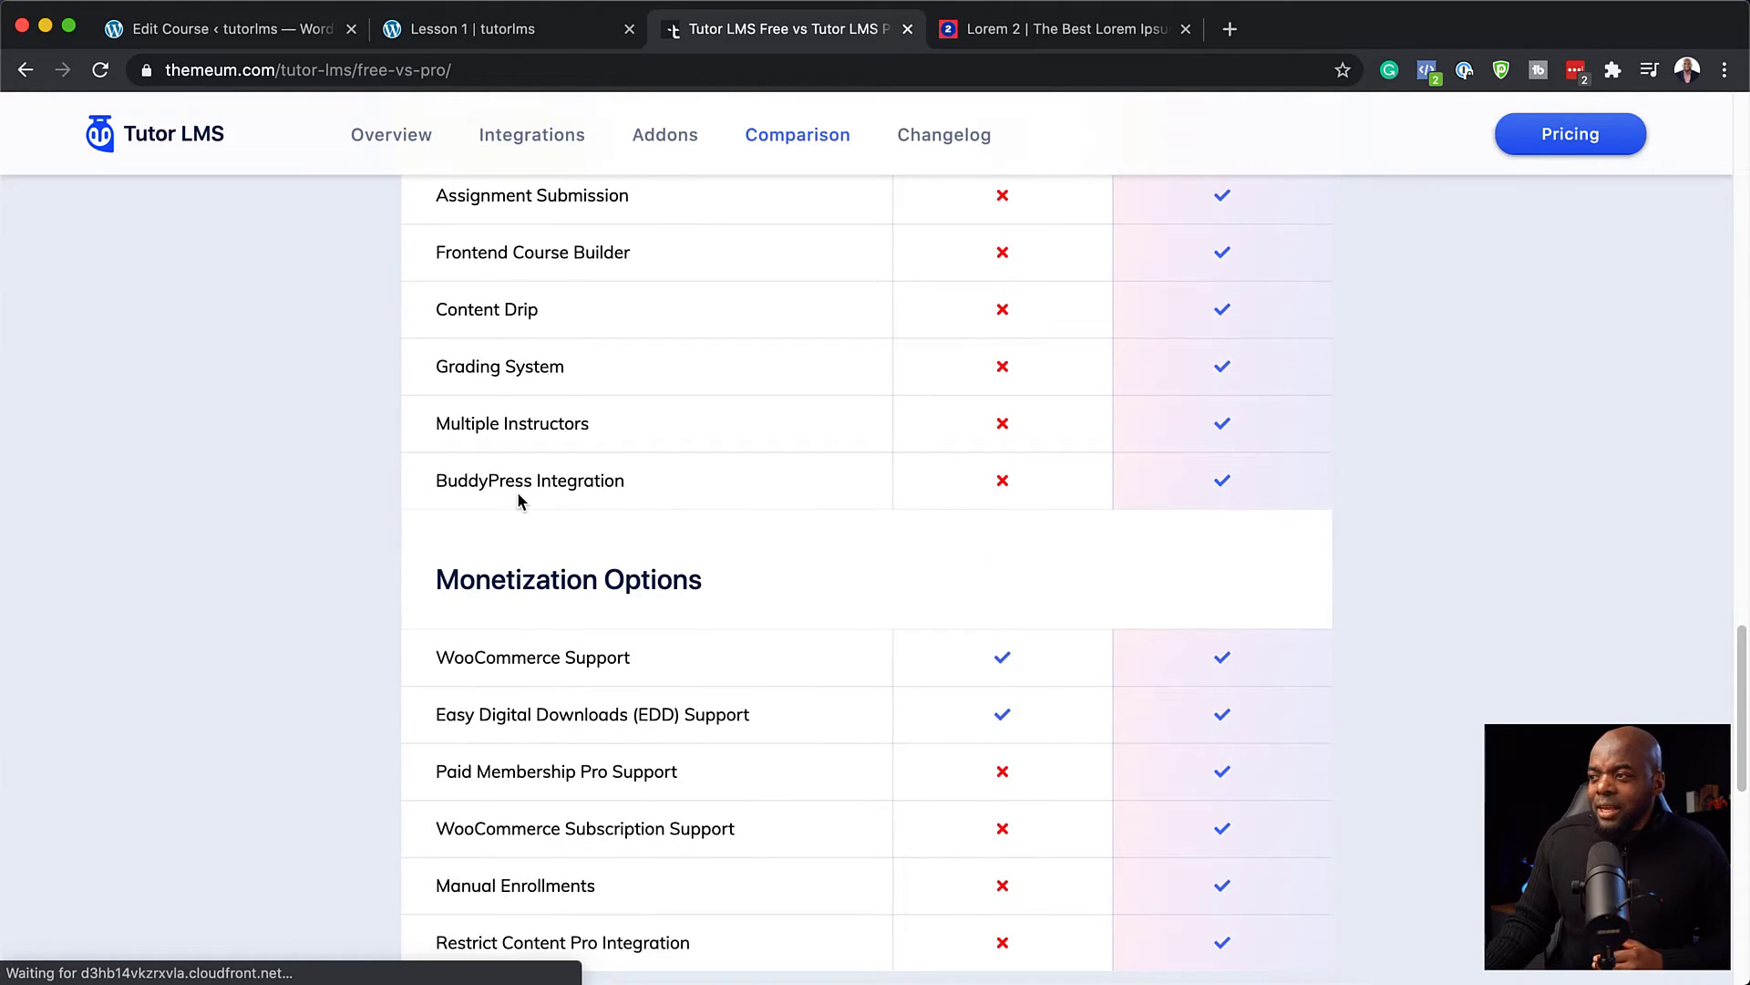
scroll(735, 643, down, 2)
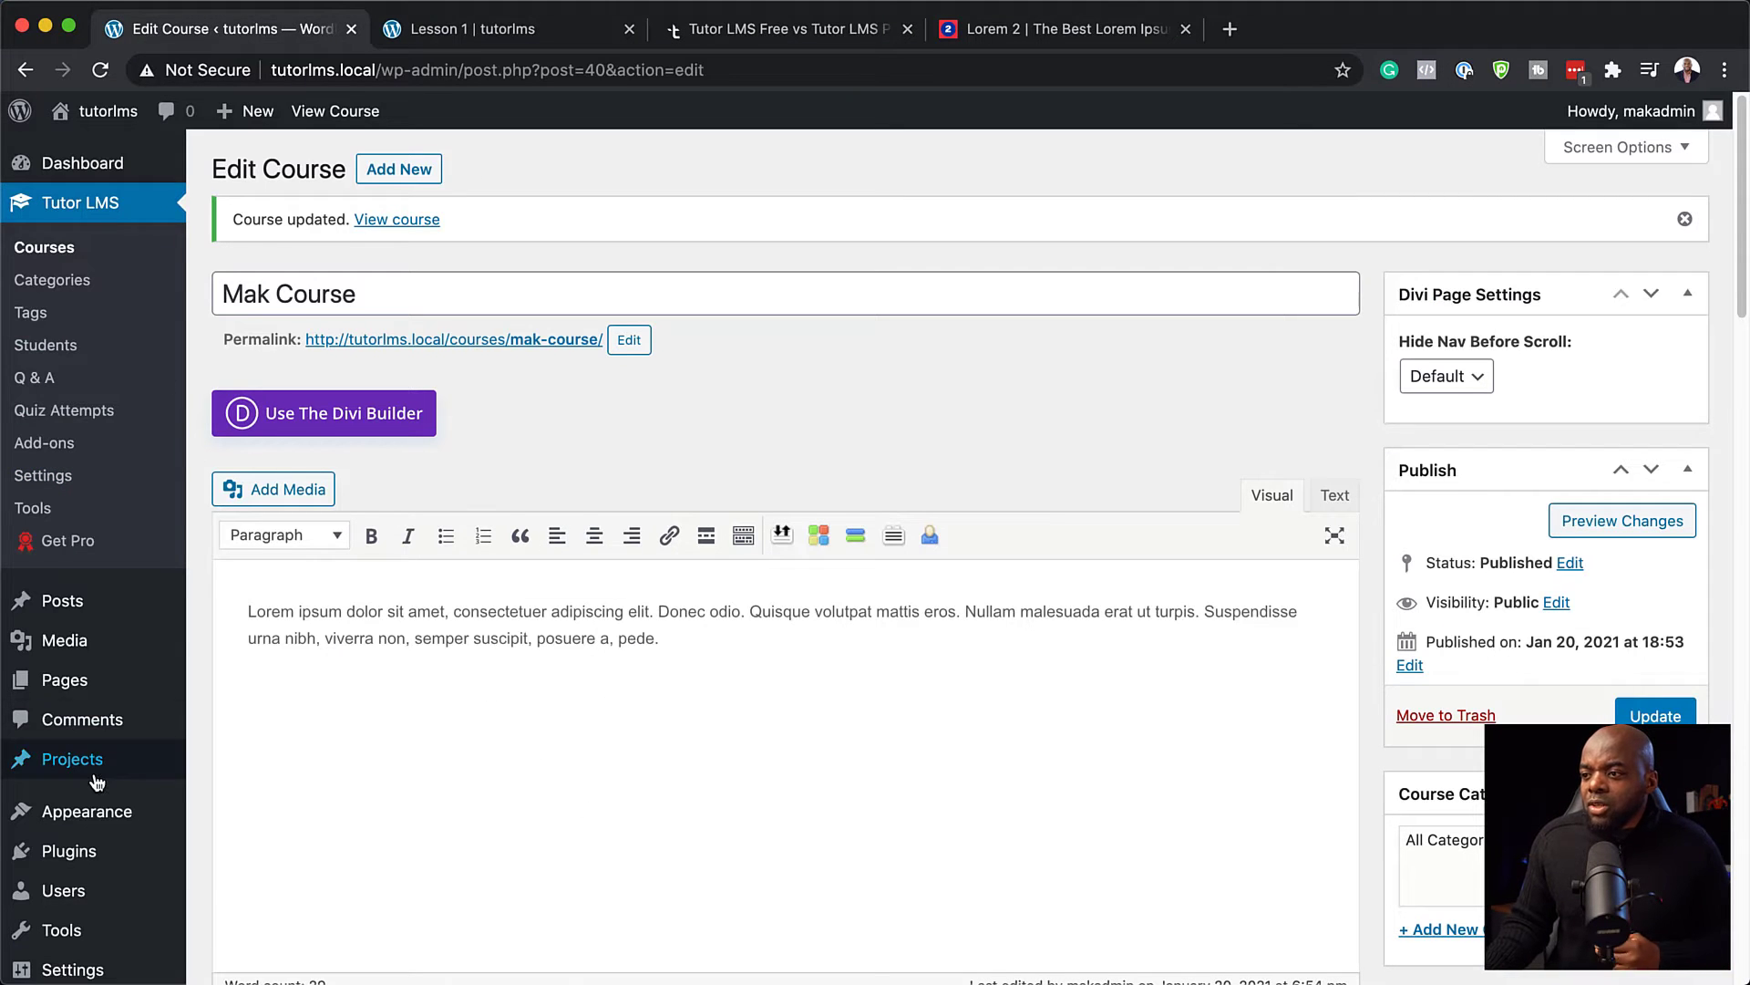
Scroll through the list of available Tutor LMS Pro add-ons
scroll(86, 782, down, 1)
mouse_move(75, 816)
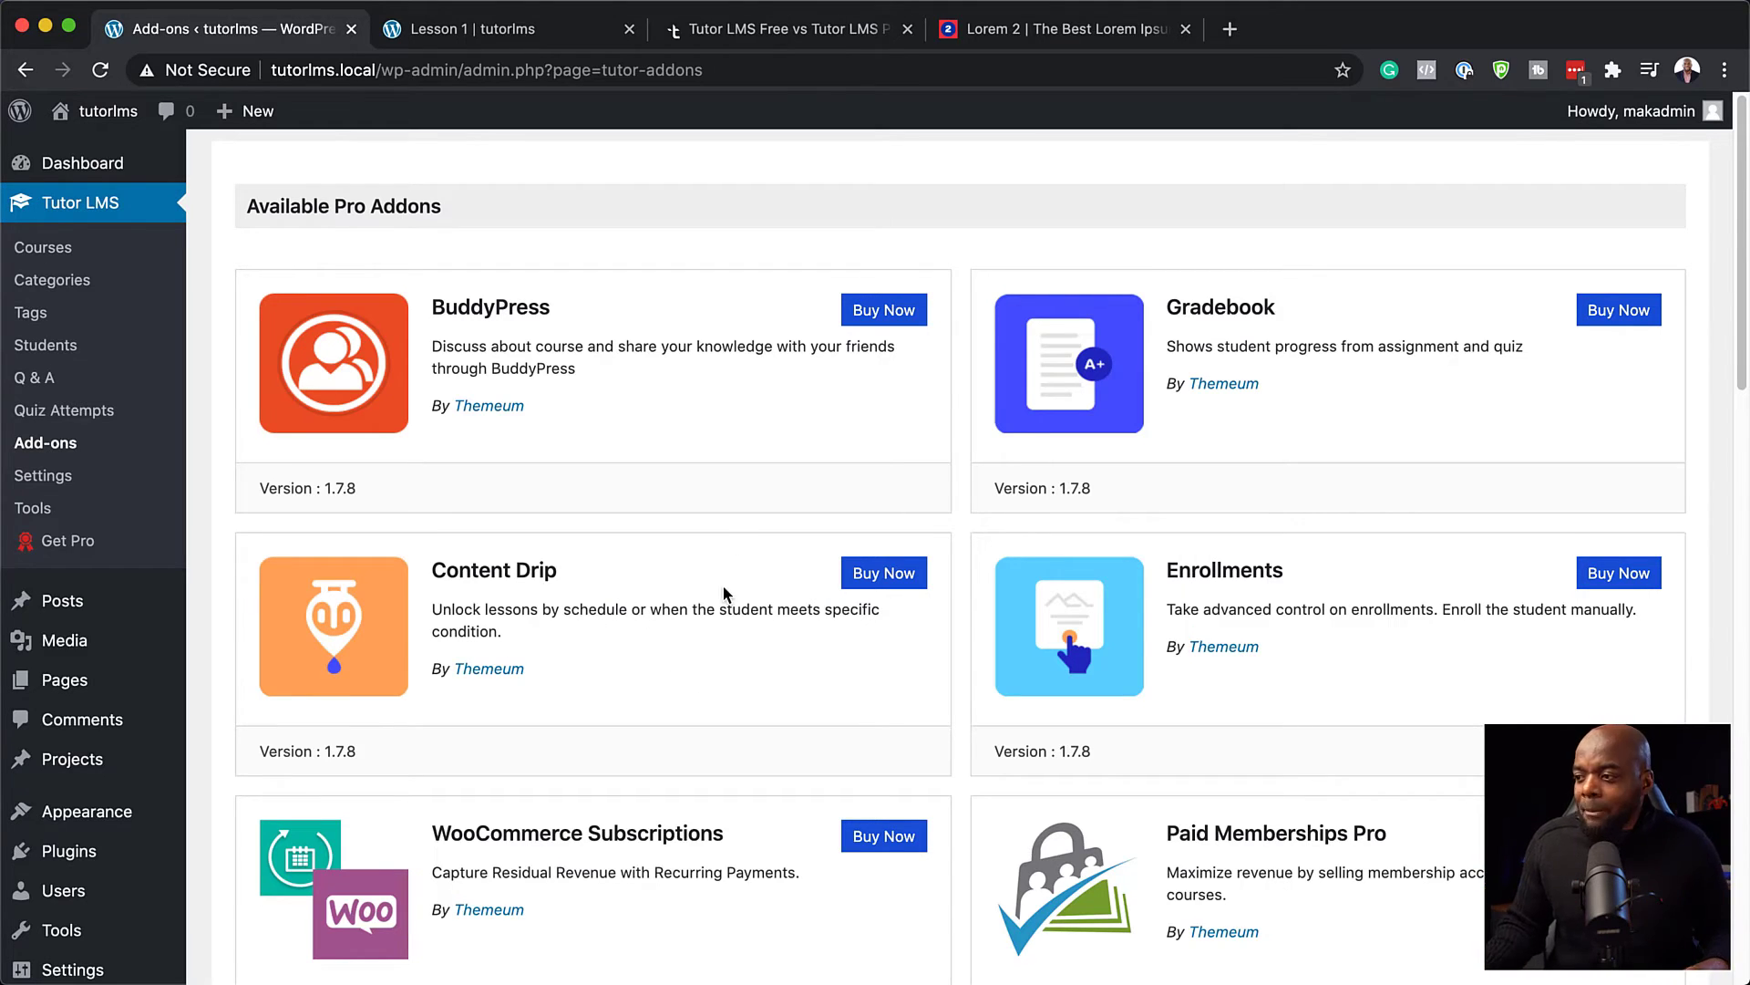
scroll(729, 595, down, 2)
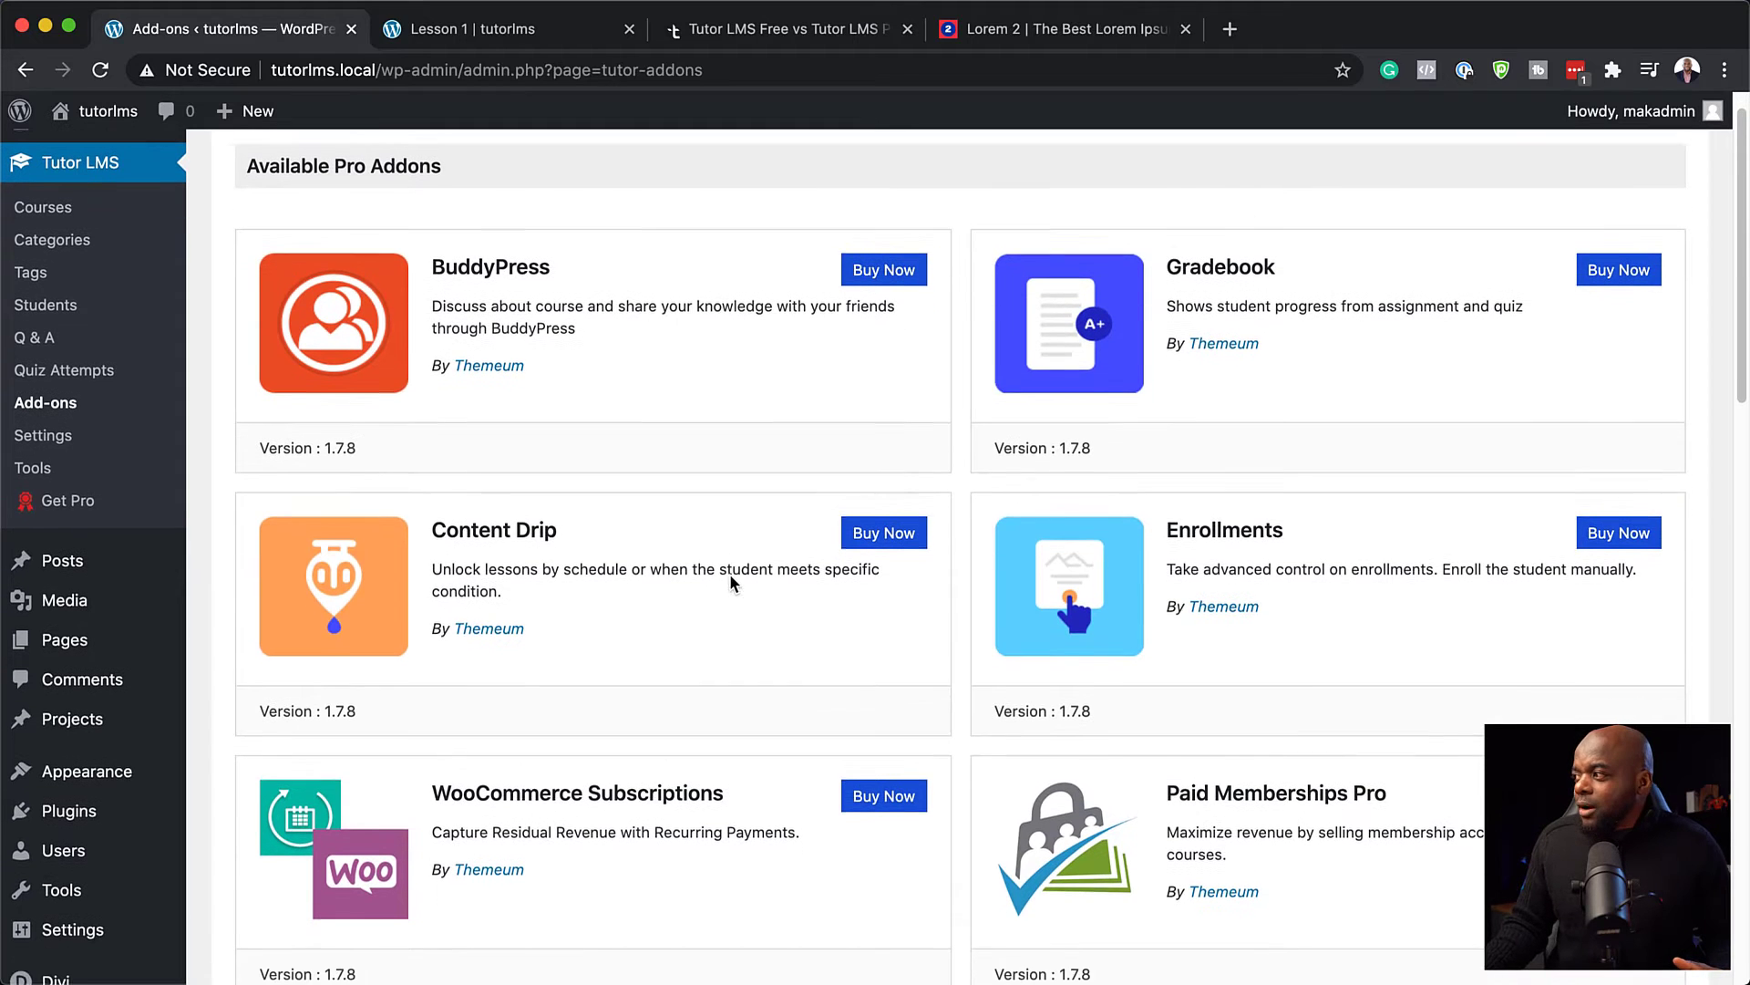
scroll(846, 572, down, 10)
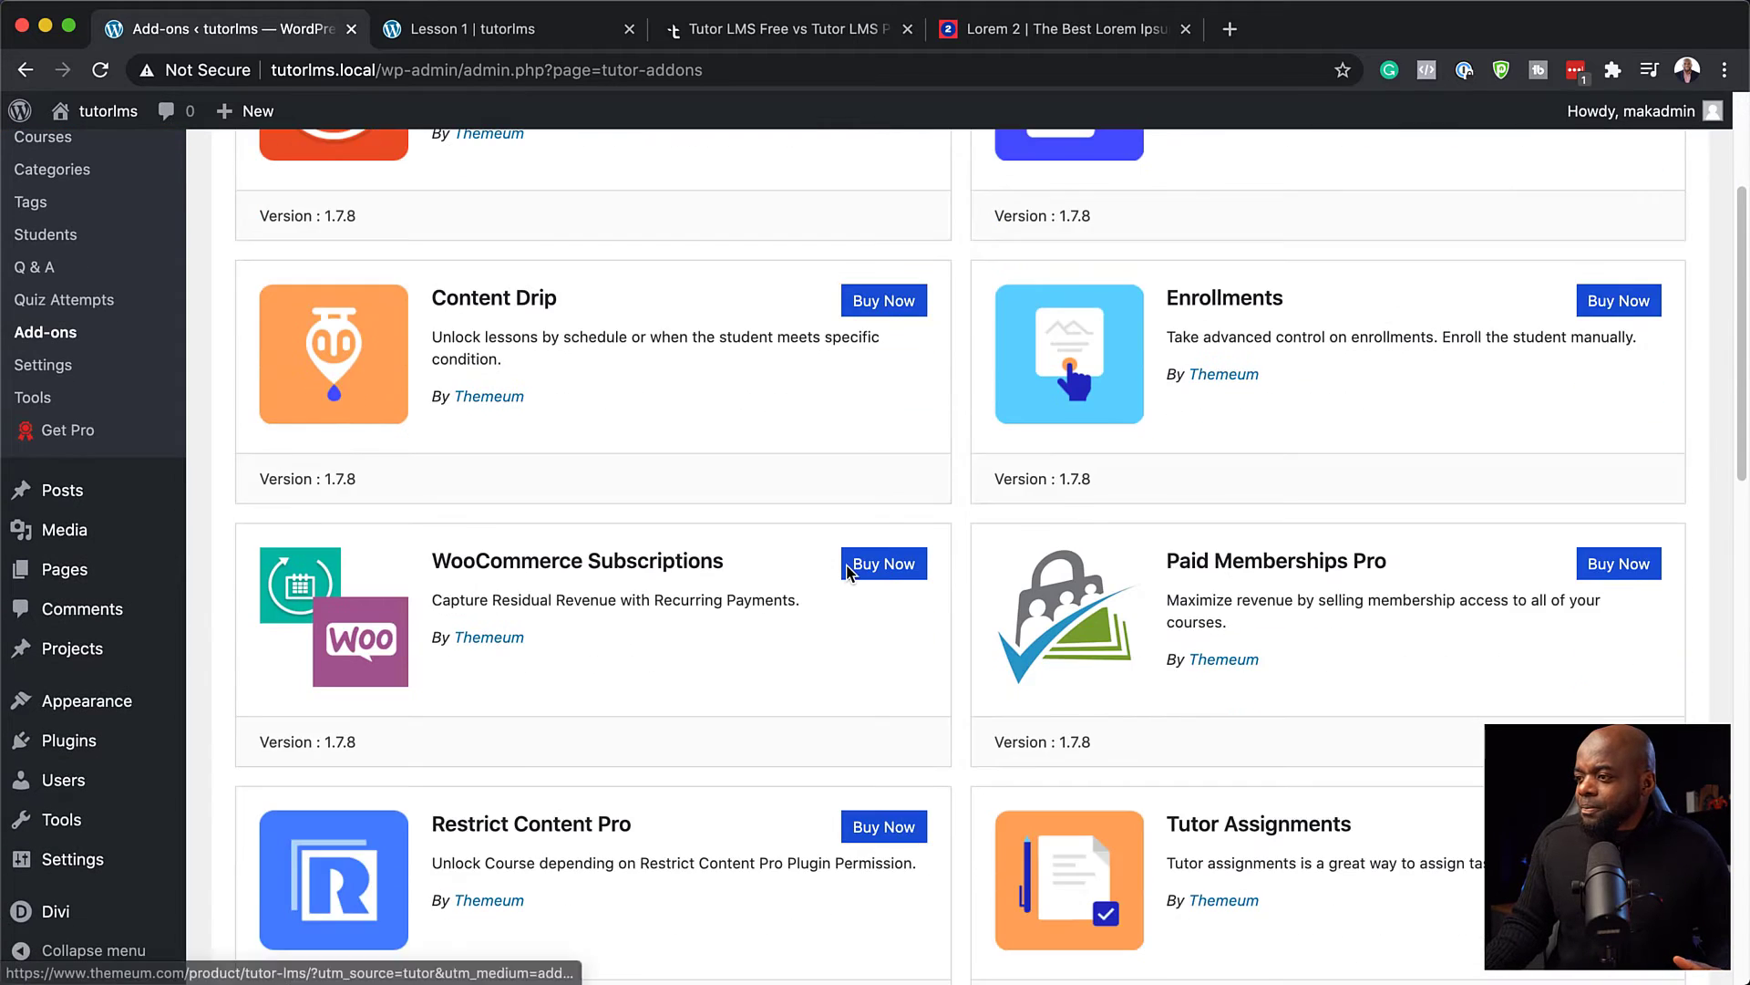
scroll(846, 573, down, 6)
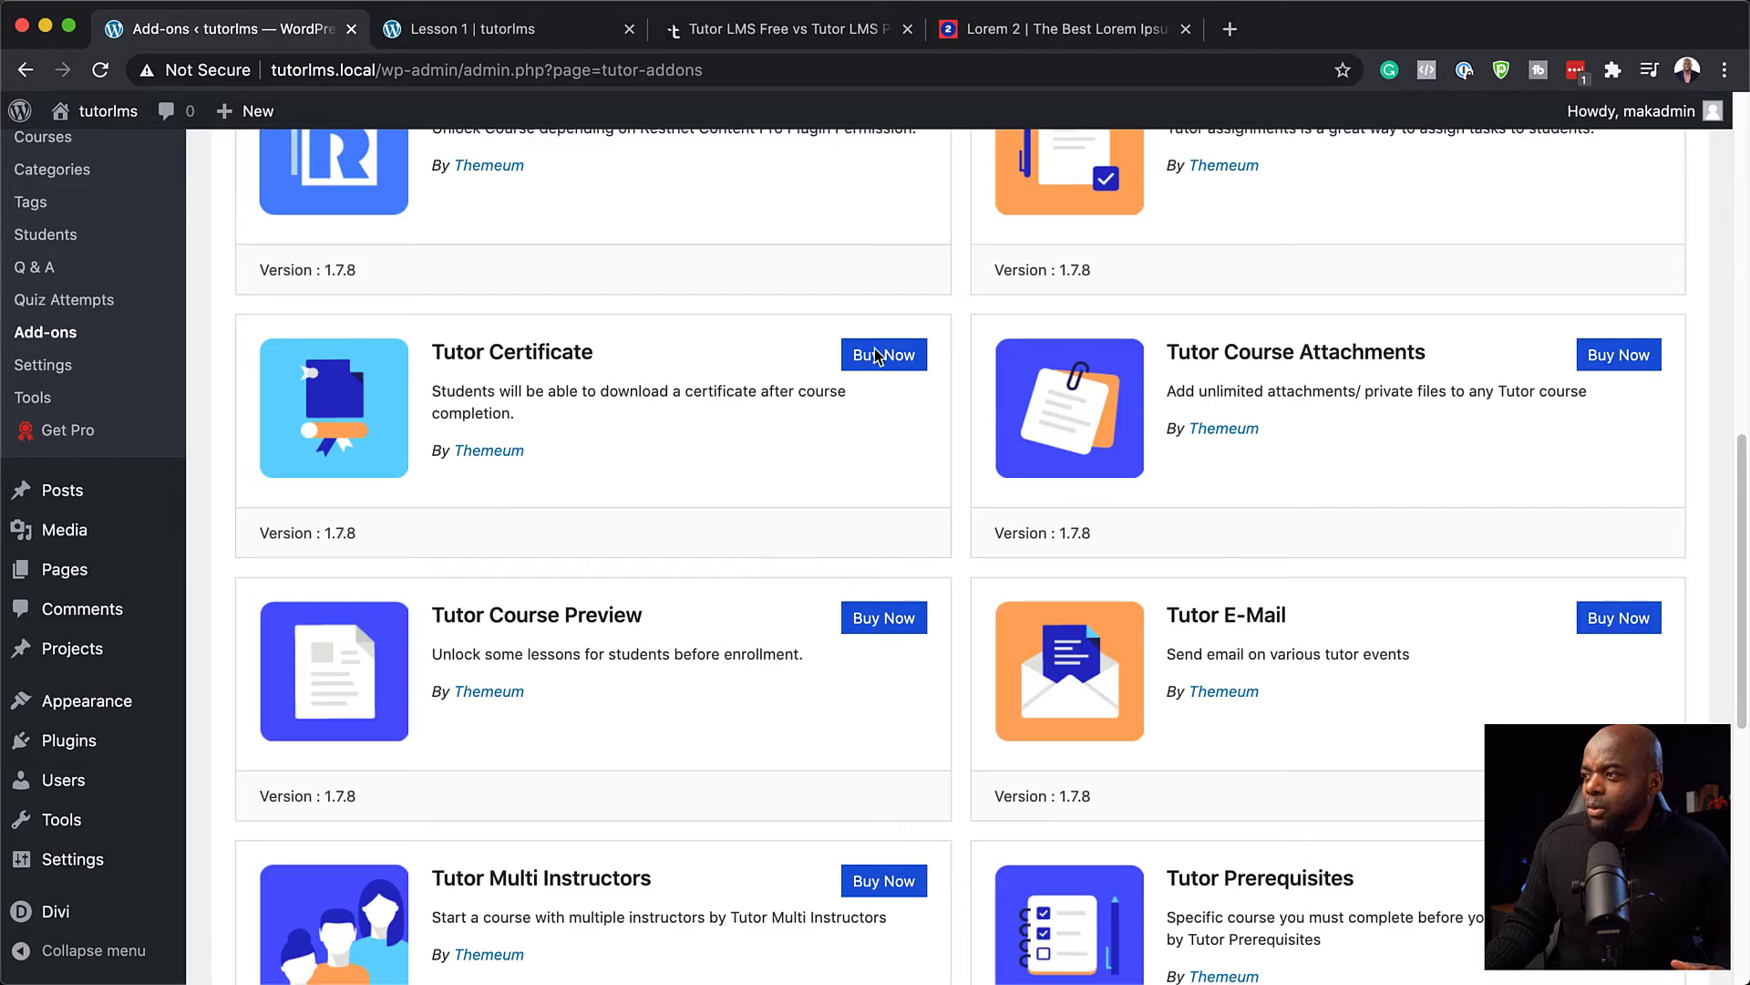
scroll(552, 675, down, 12)
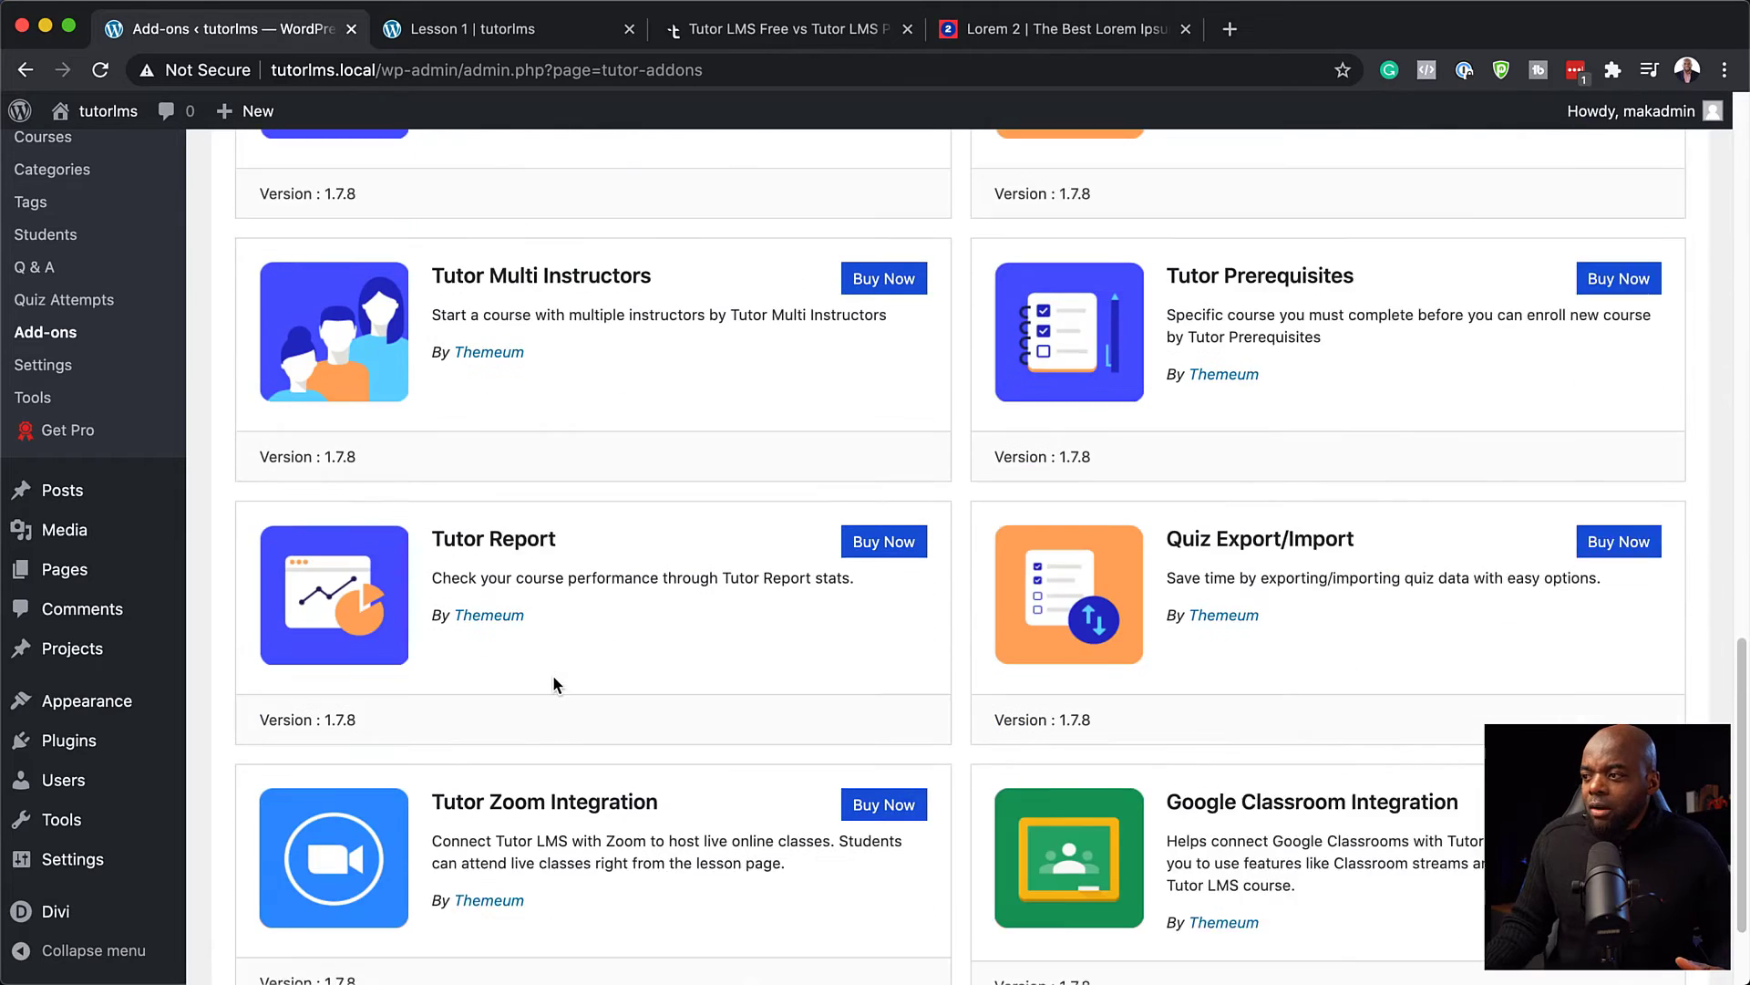
mouse_move(108, 743)
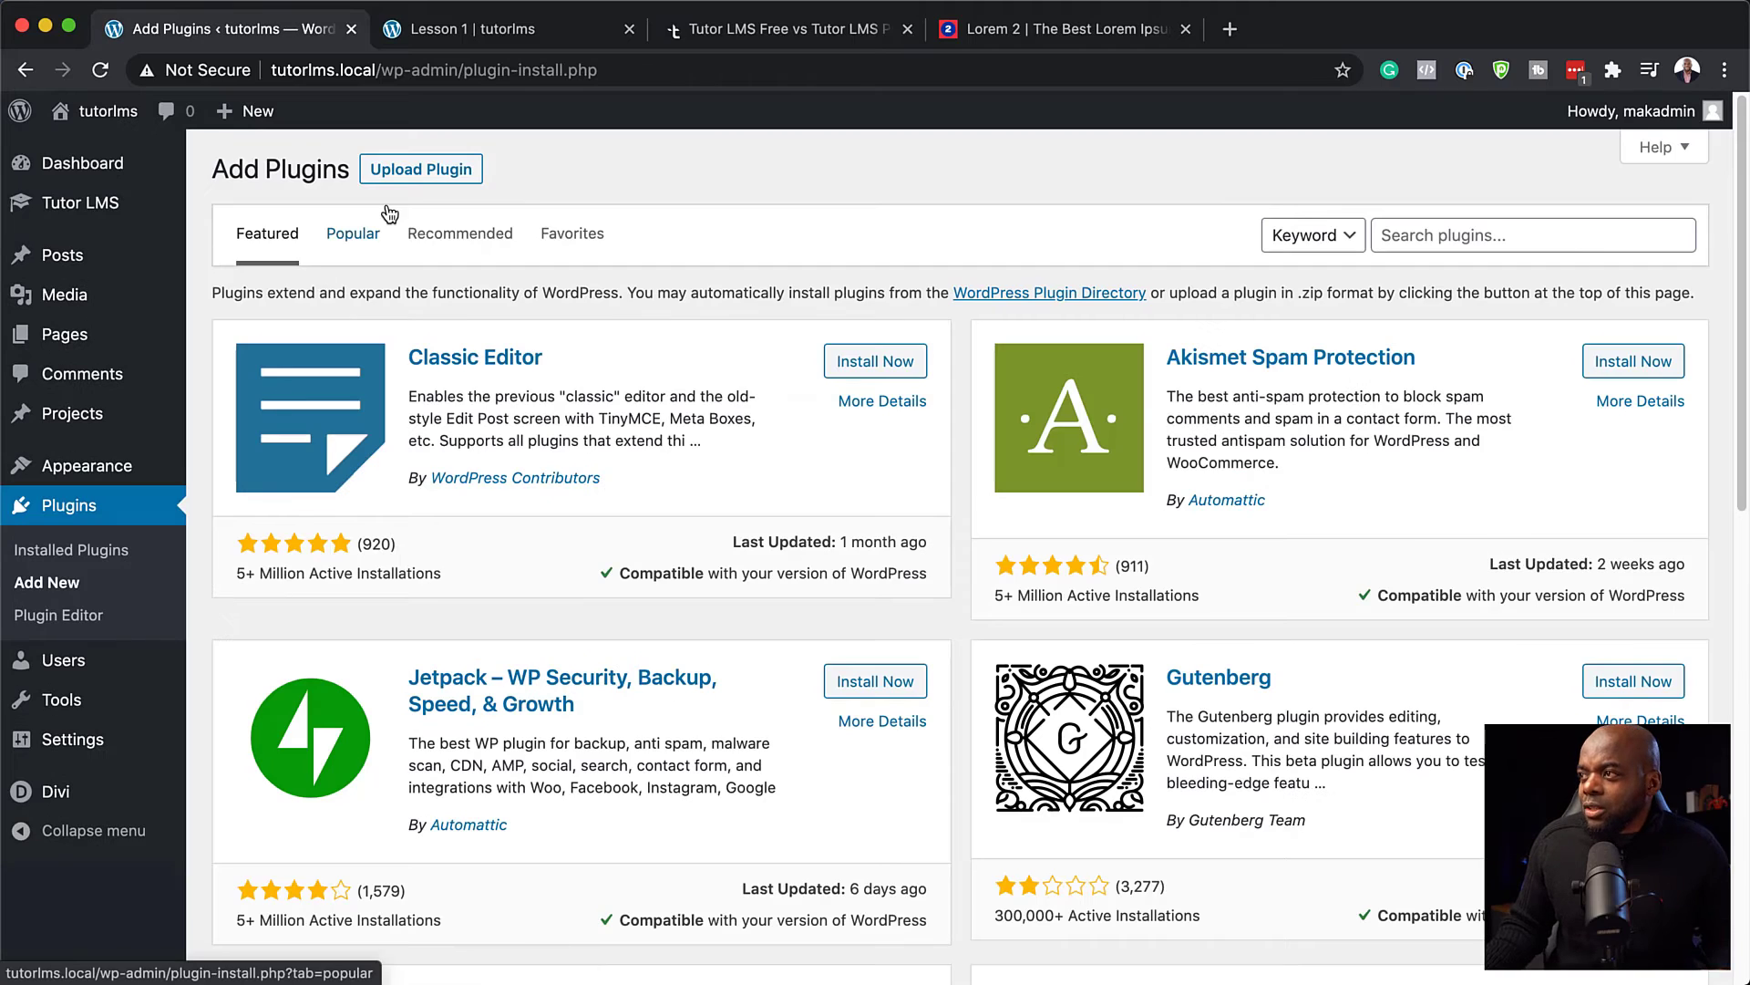
Upload the tutor-pro-v1.7.8 zip, then install and activate Tutor LMS Pro
click(395, 179)
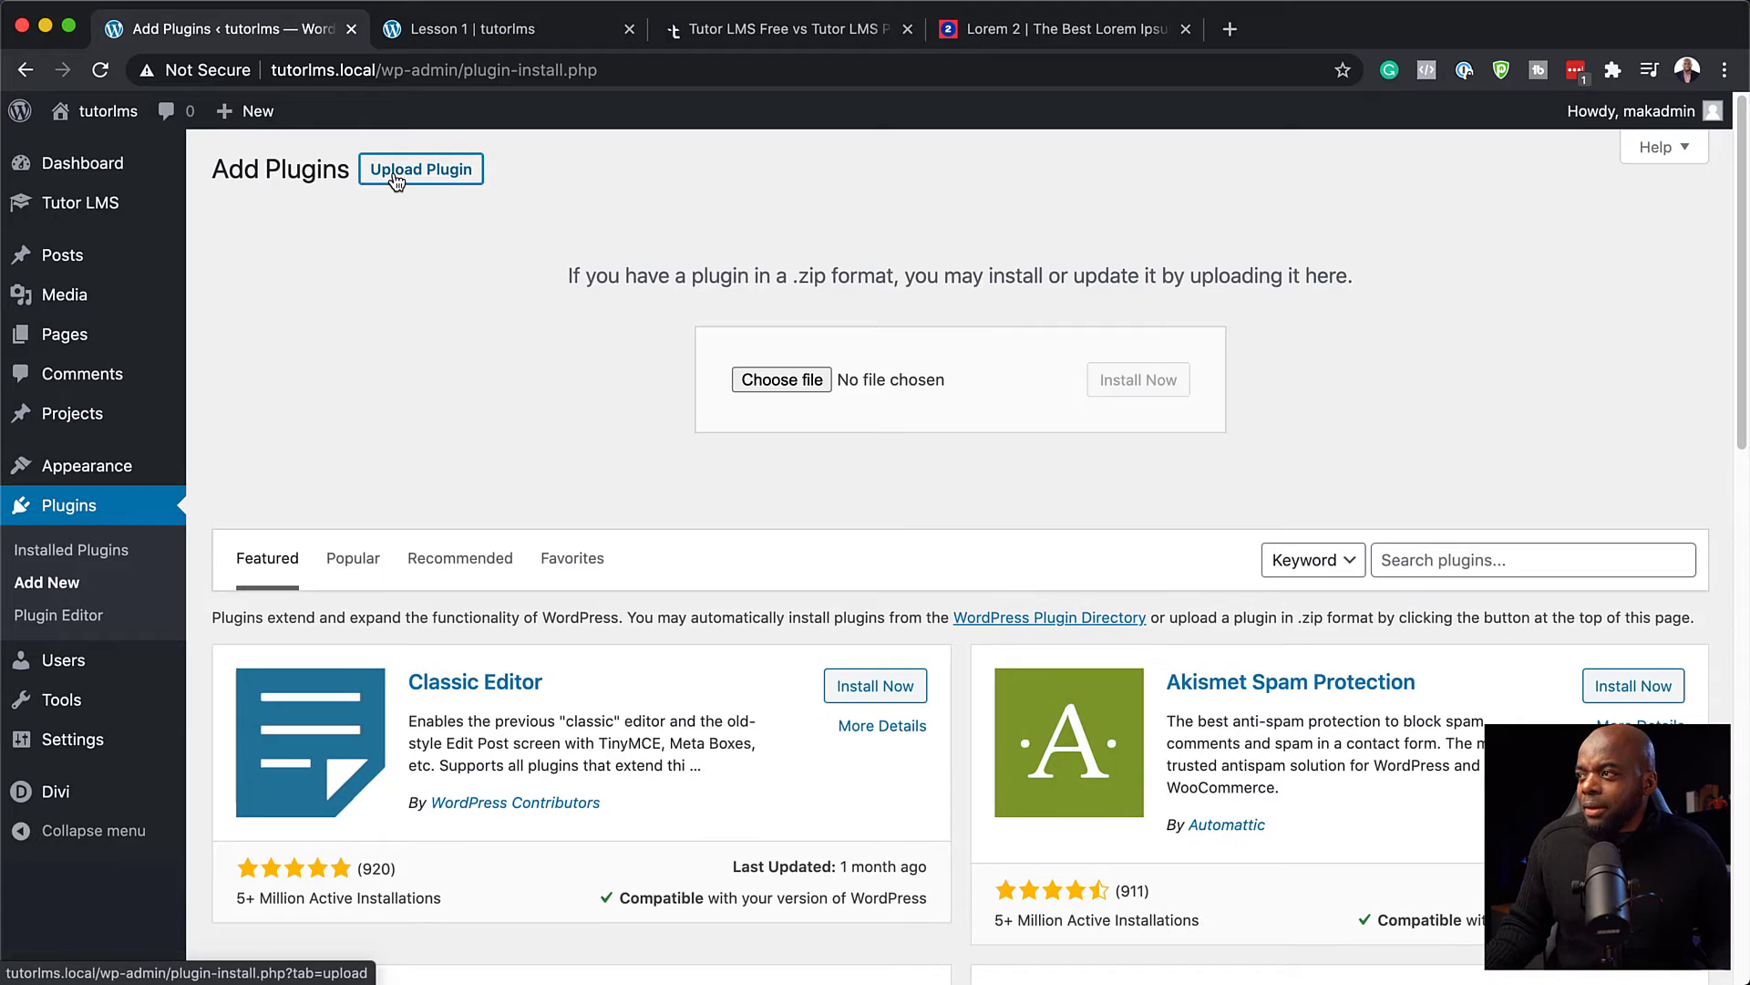
click(782, 381)
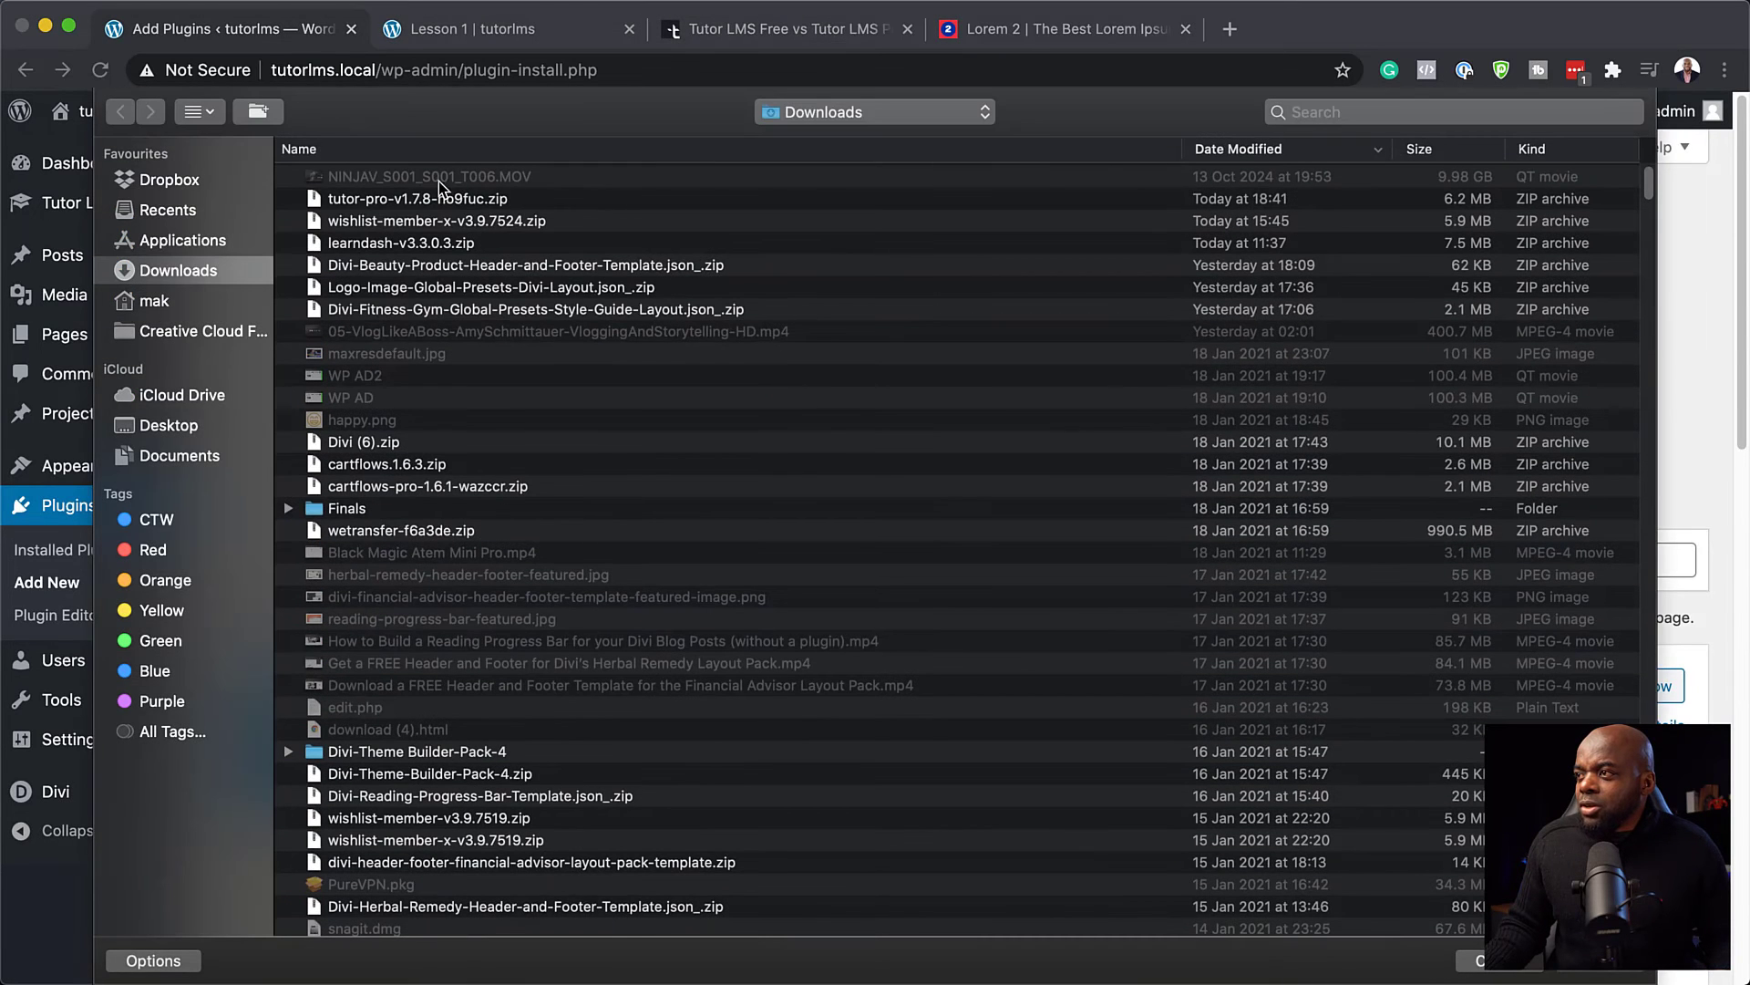
double_click(372, 199)
click(1146, 394)
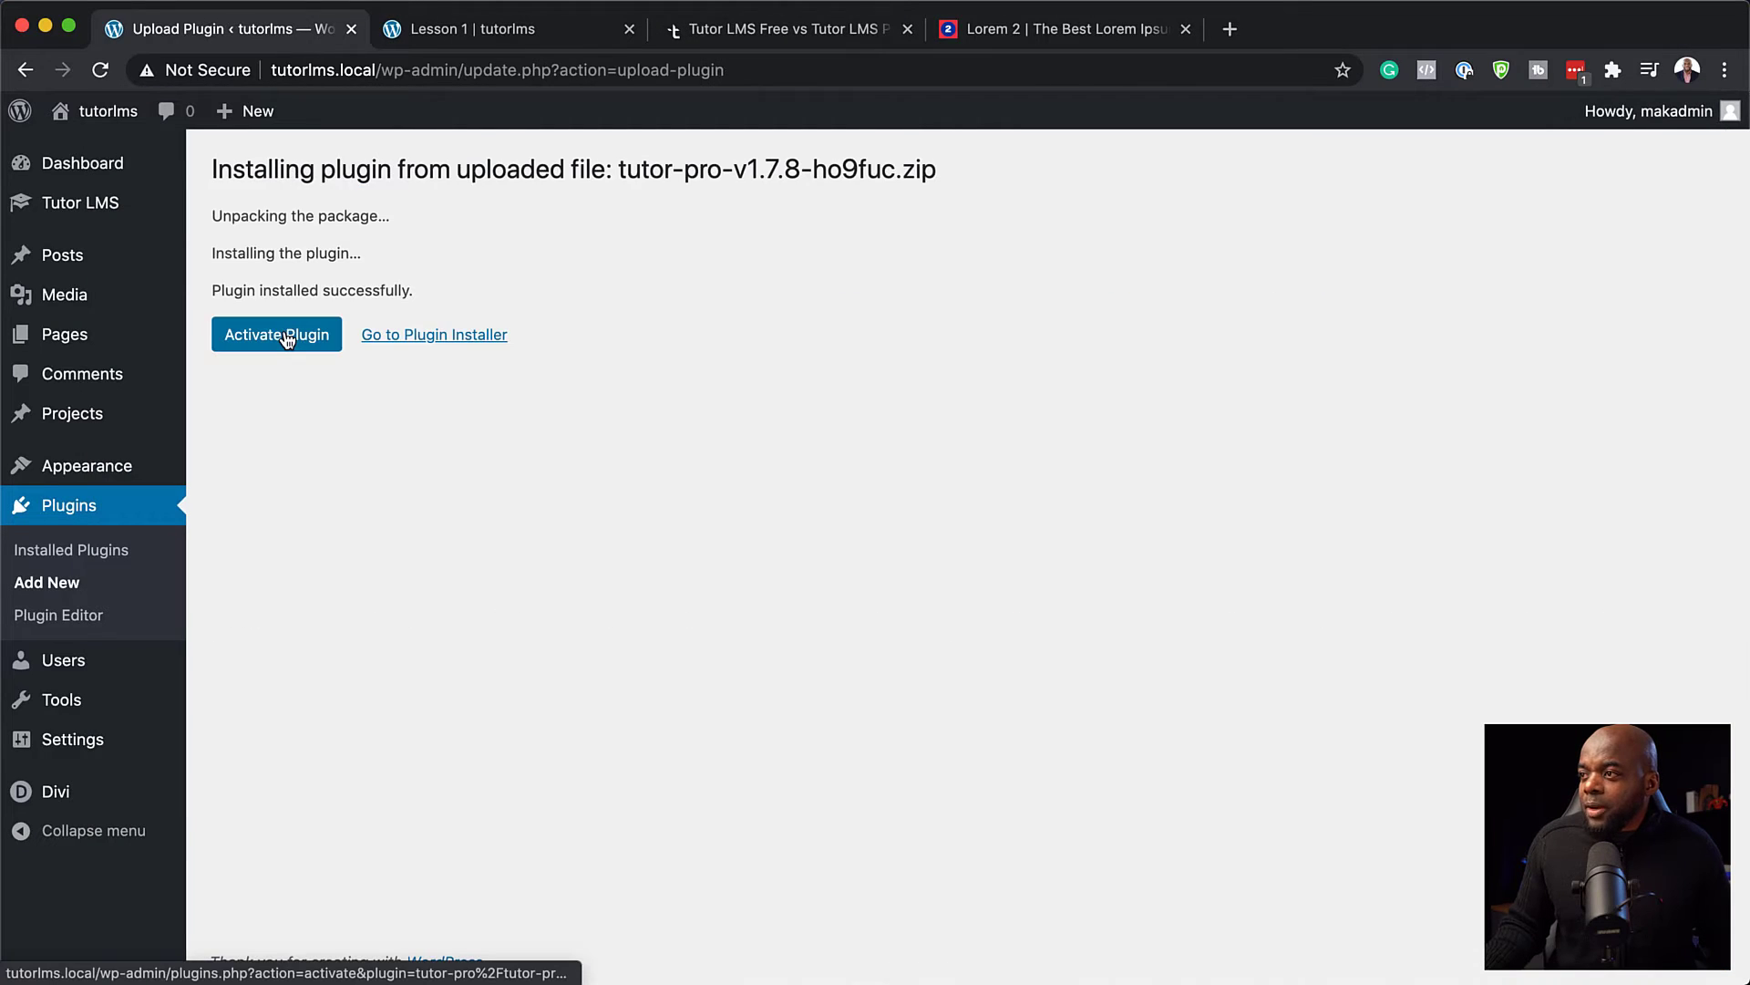
click(282, 338)
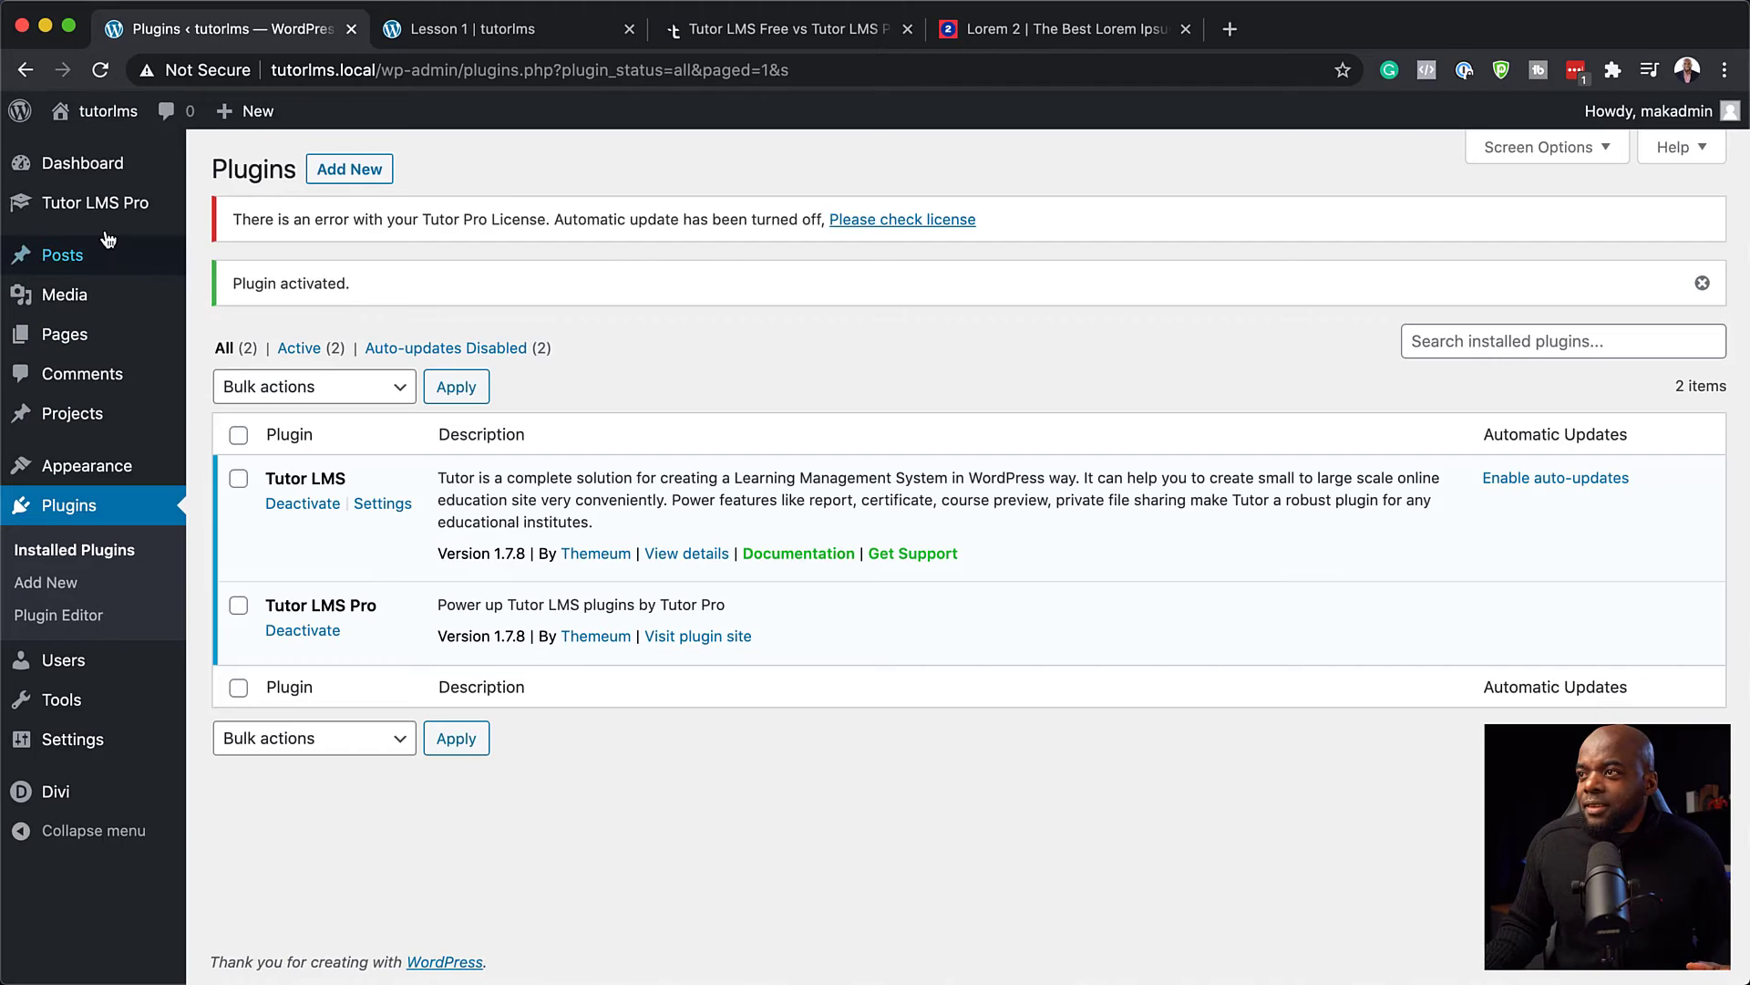
mouse_move(73, 216)
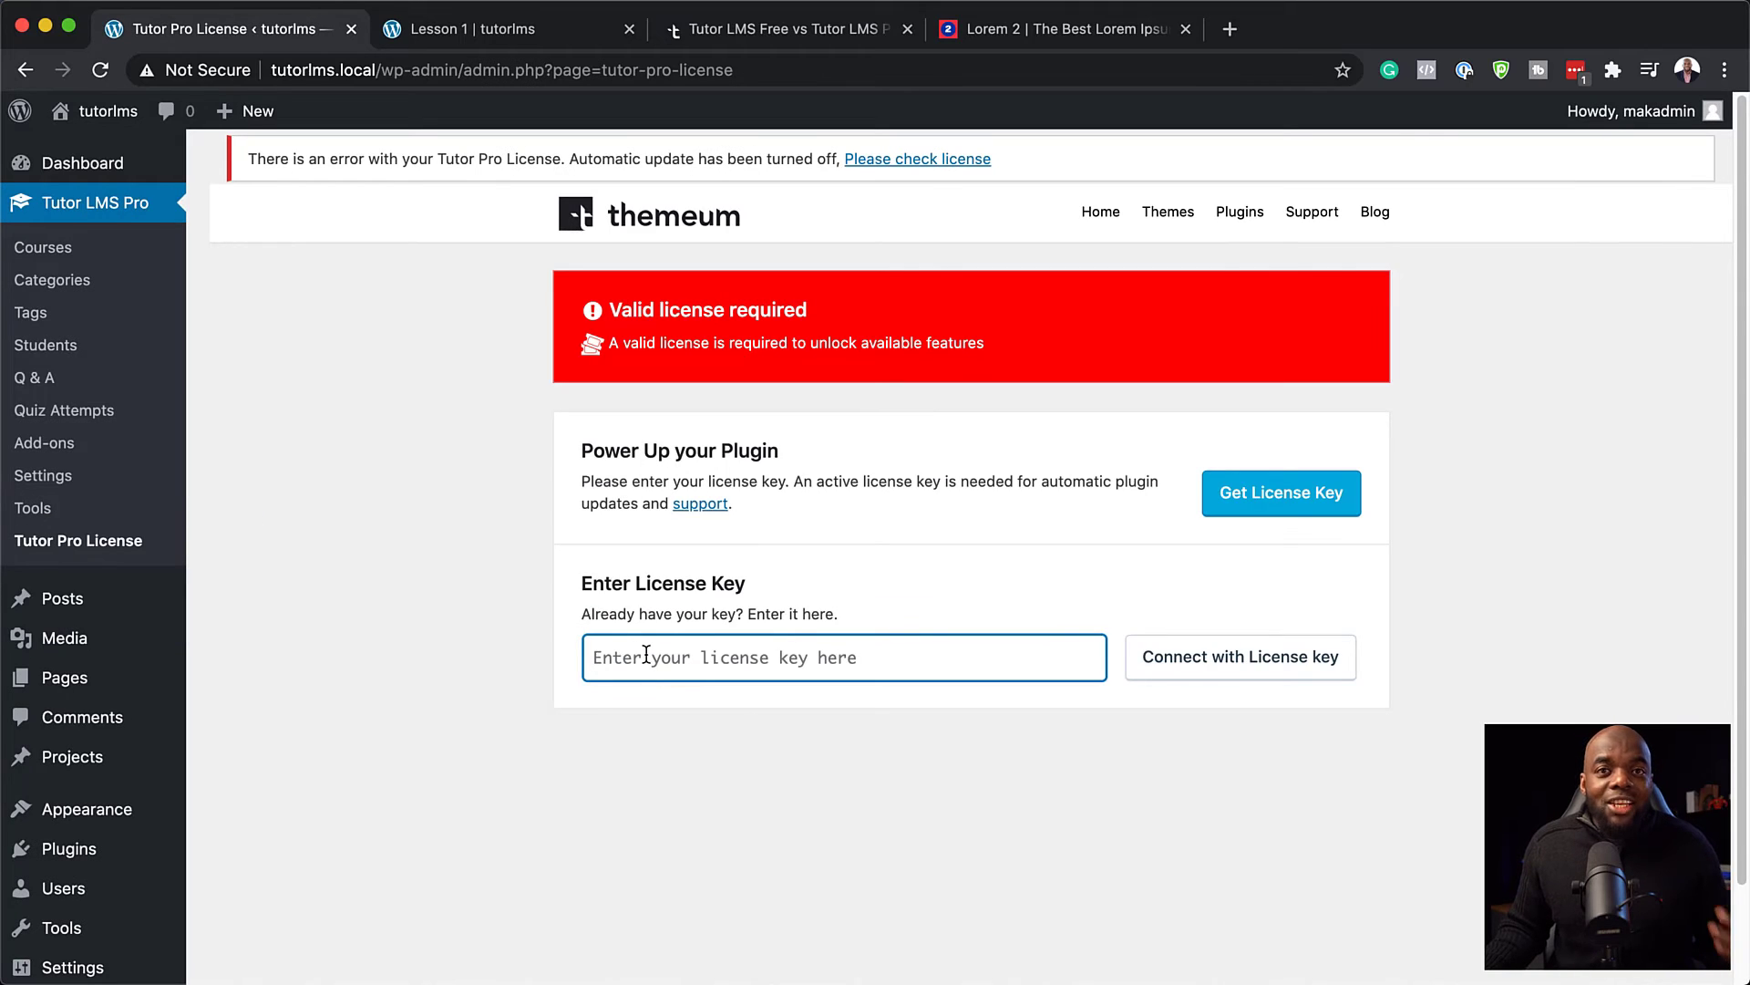
Return to the Themeum Tutor LMS Free vs Pro page and scroll back to the top
click(817, 40)
scroll(977, 477, up, 15)
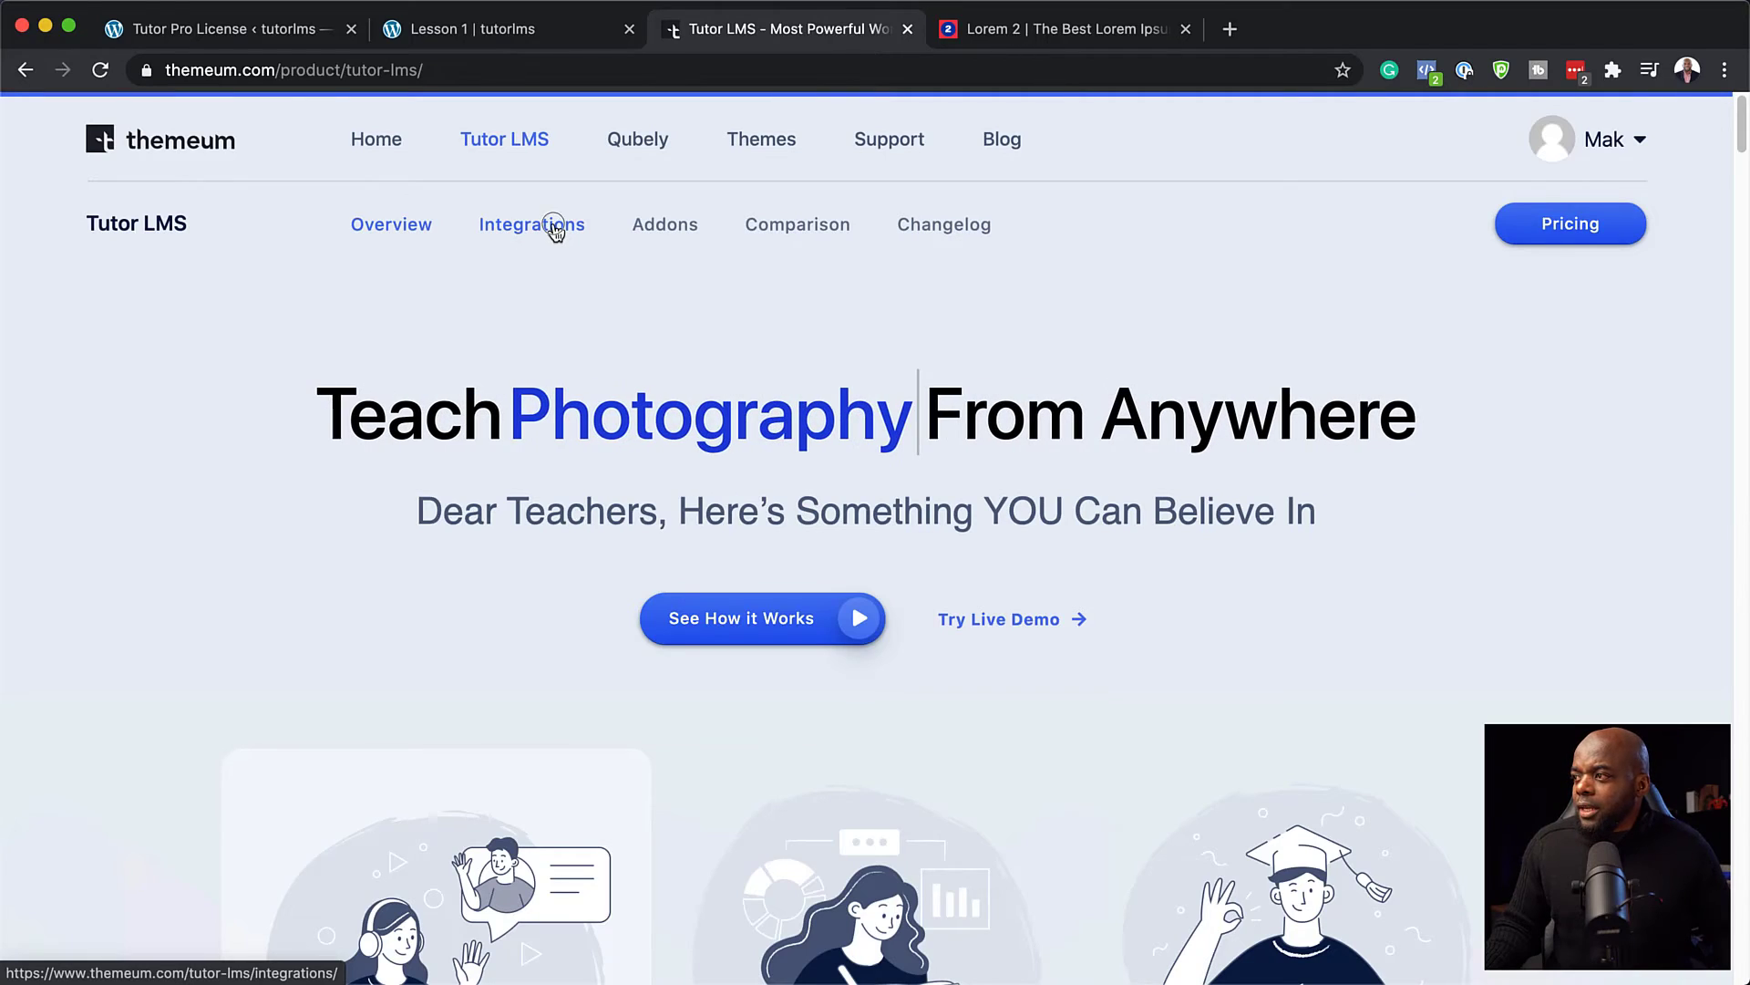
Open Tutor LMS Integrations and scroll through every card from AutomatorWP to WooCommerce
click(554, 228)
scroll(551, 460, down, 1)
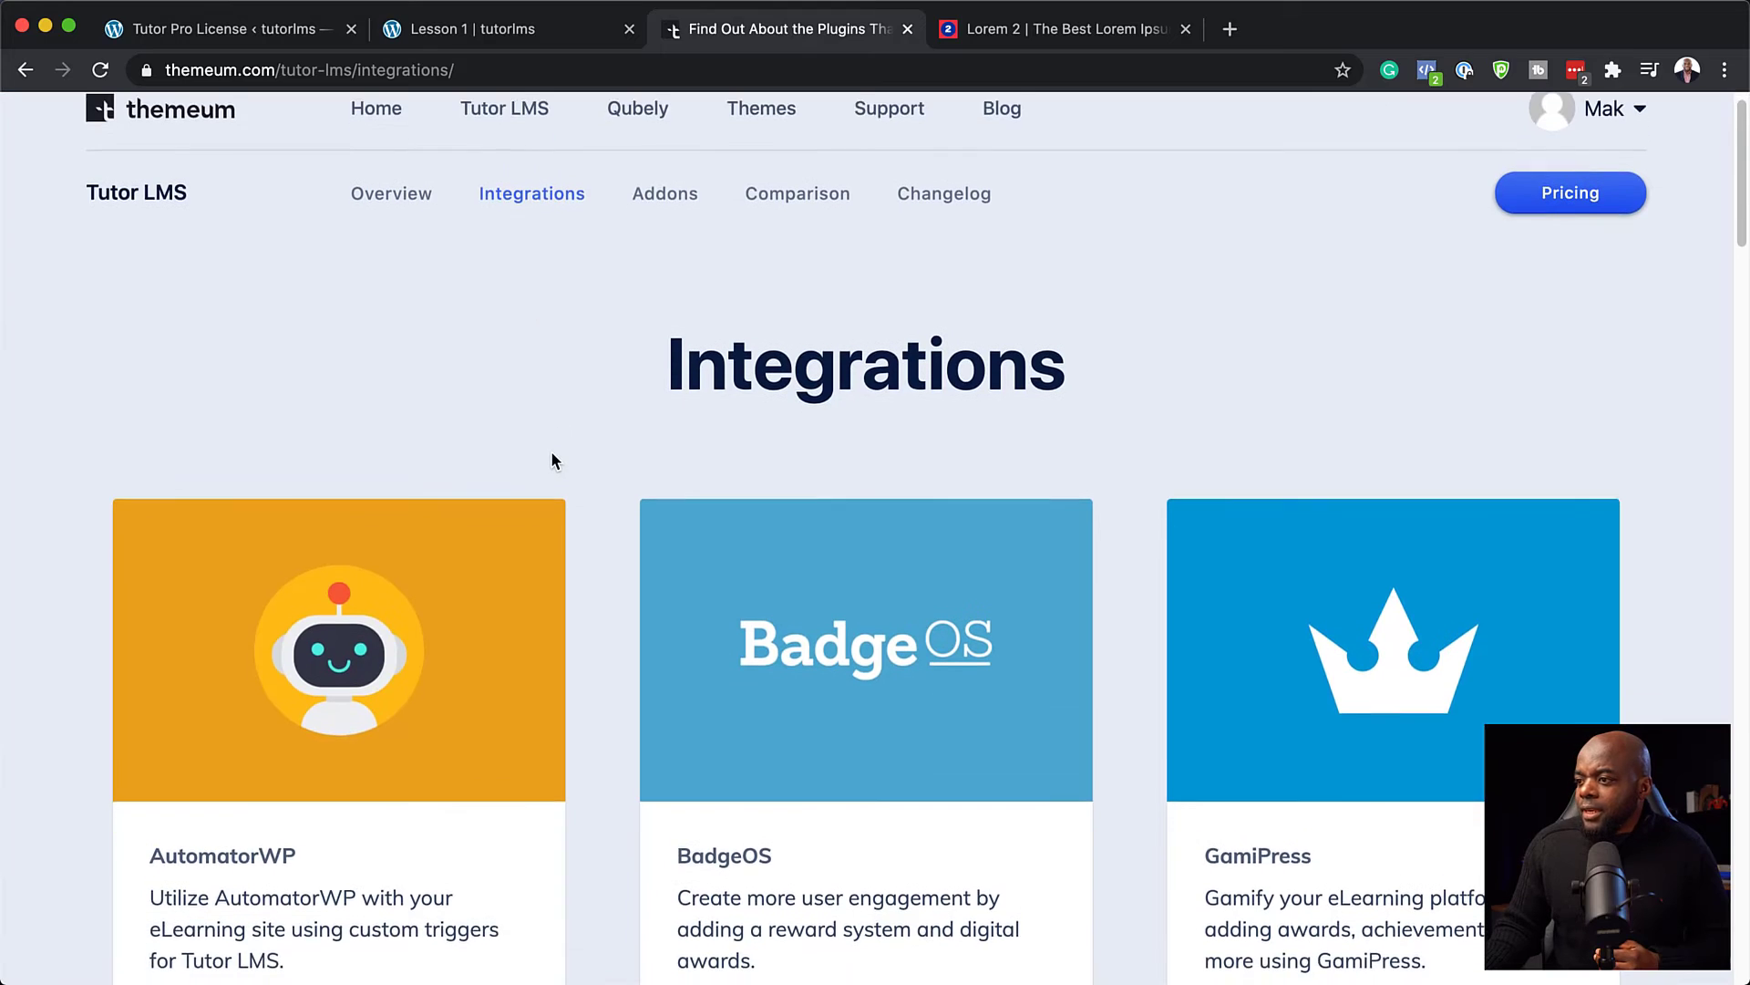
scroll(552, 460, down, 3)
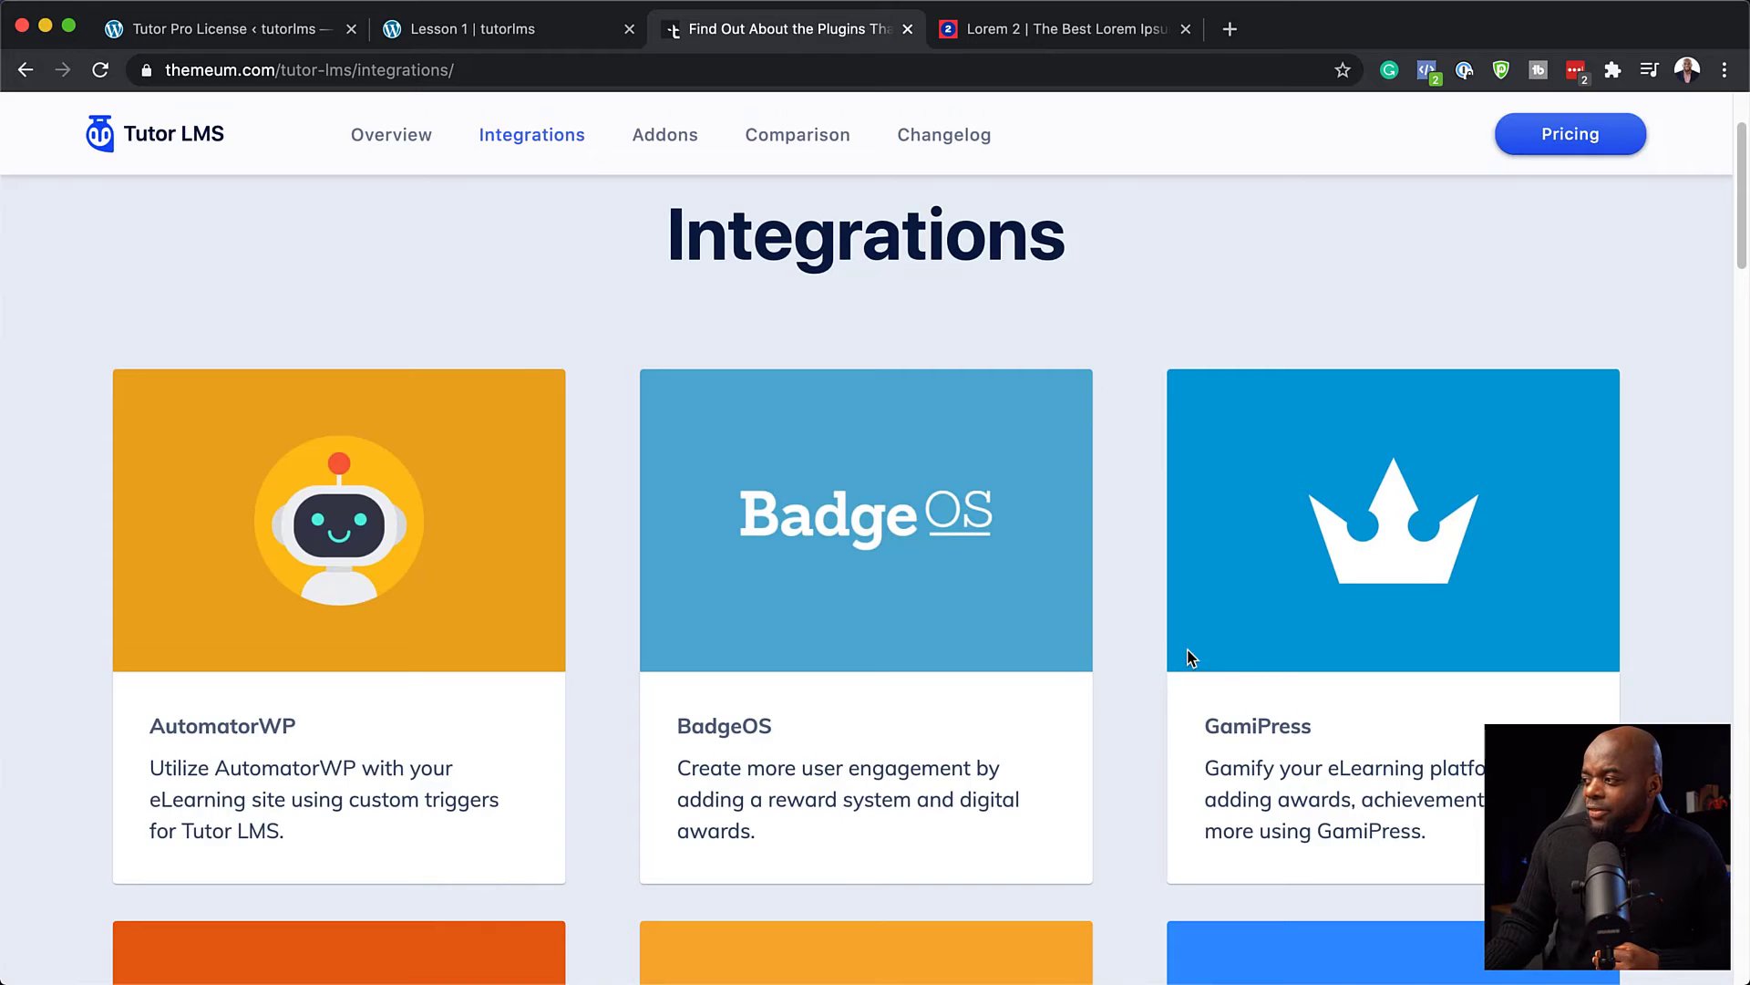
scroll(1229, 642, down, 5)
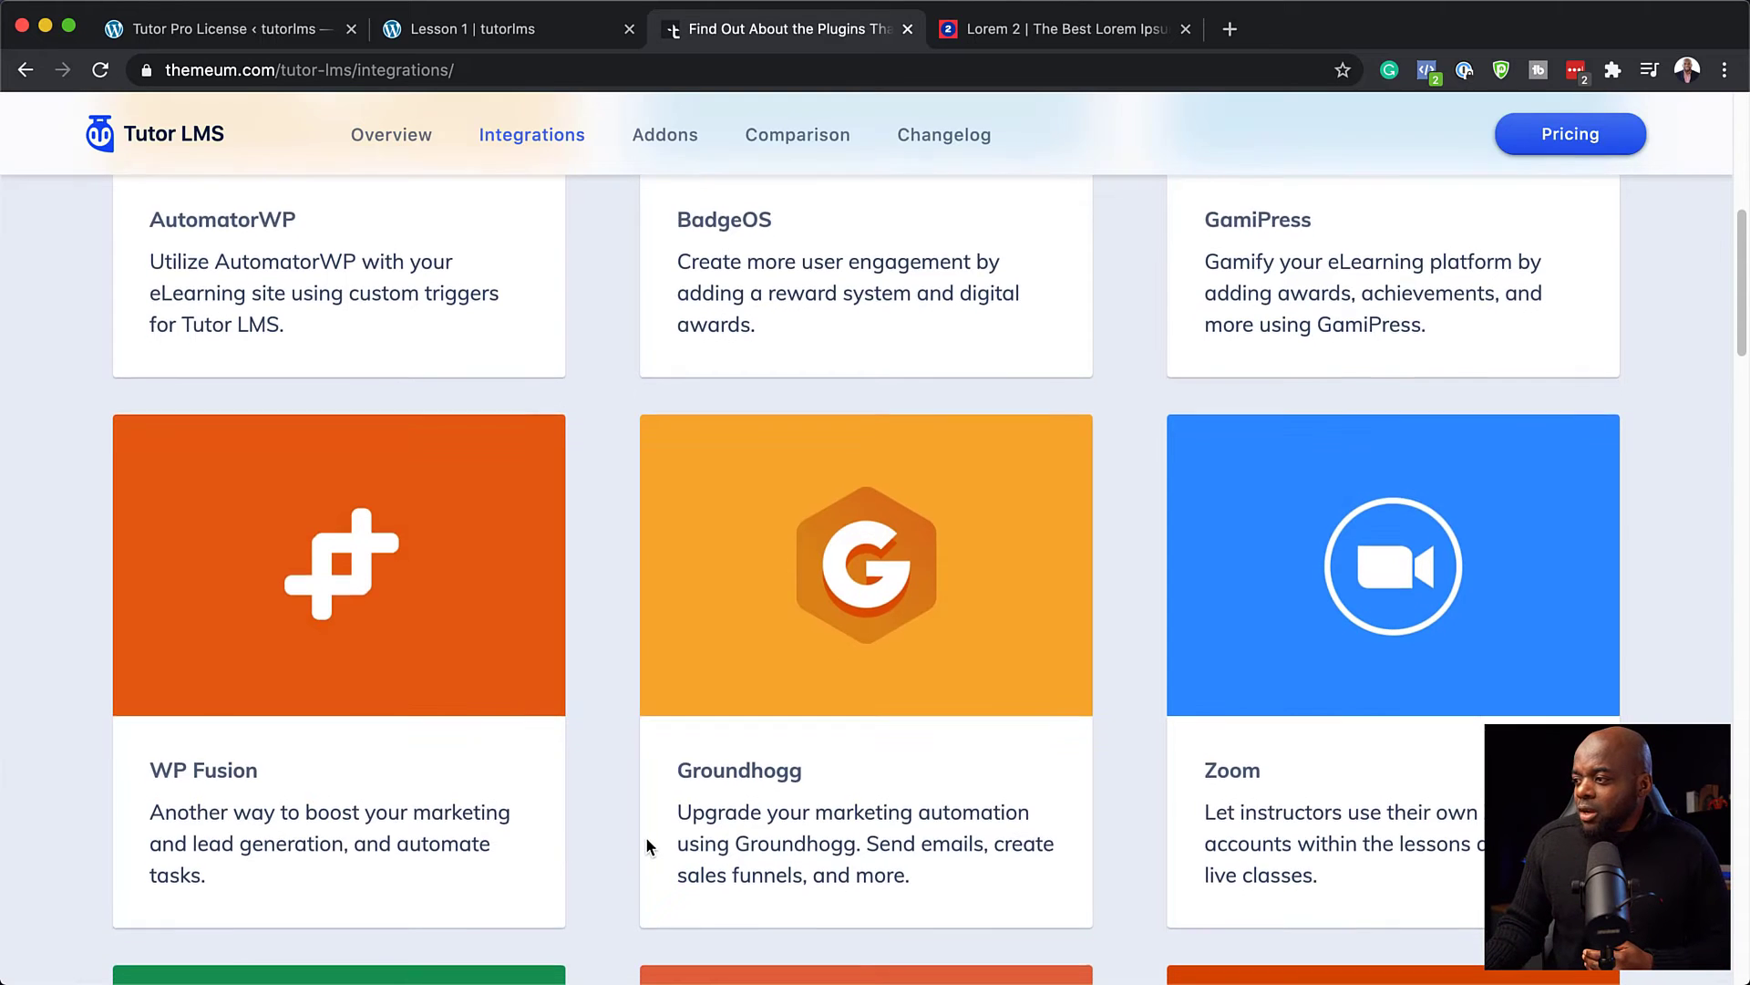
scroll(598, 776, down, 2)
scroll(899, 726, down, 3)
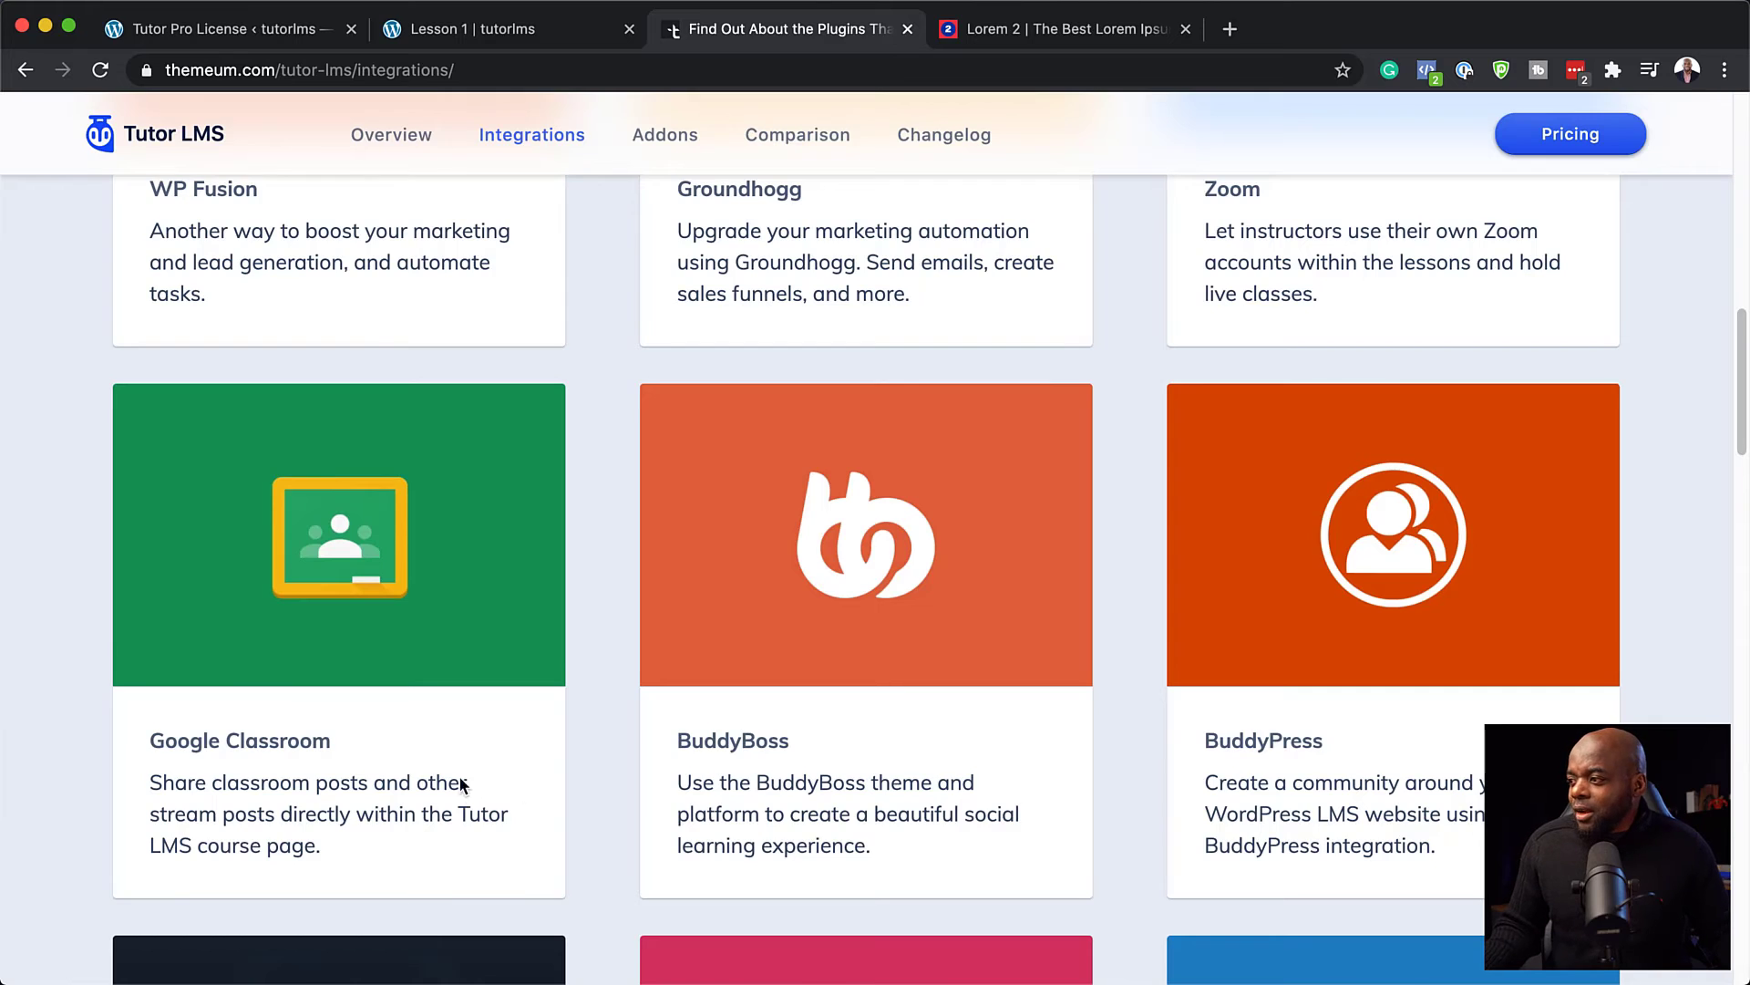
scroll(455, 766, down, 2)
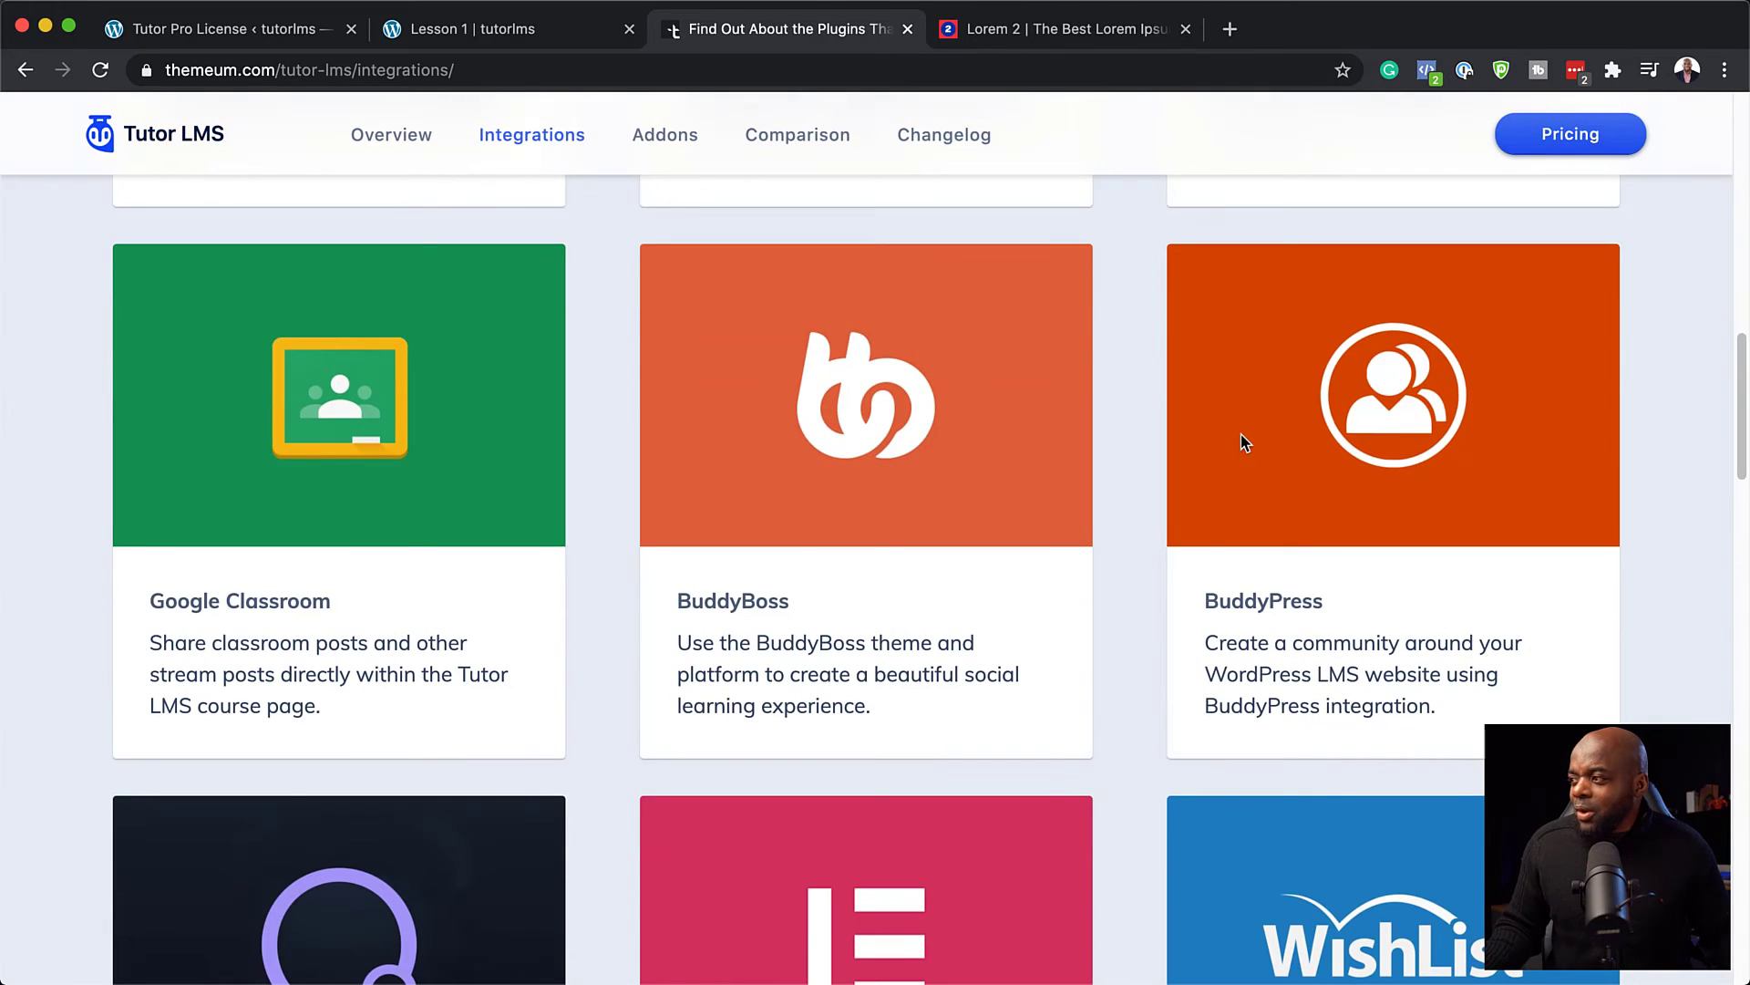
scroll(1178, 564, down, 5)
scroll(335, 696, down, 3)
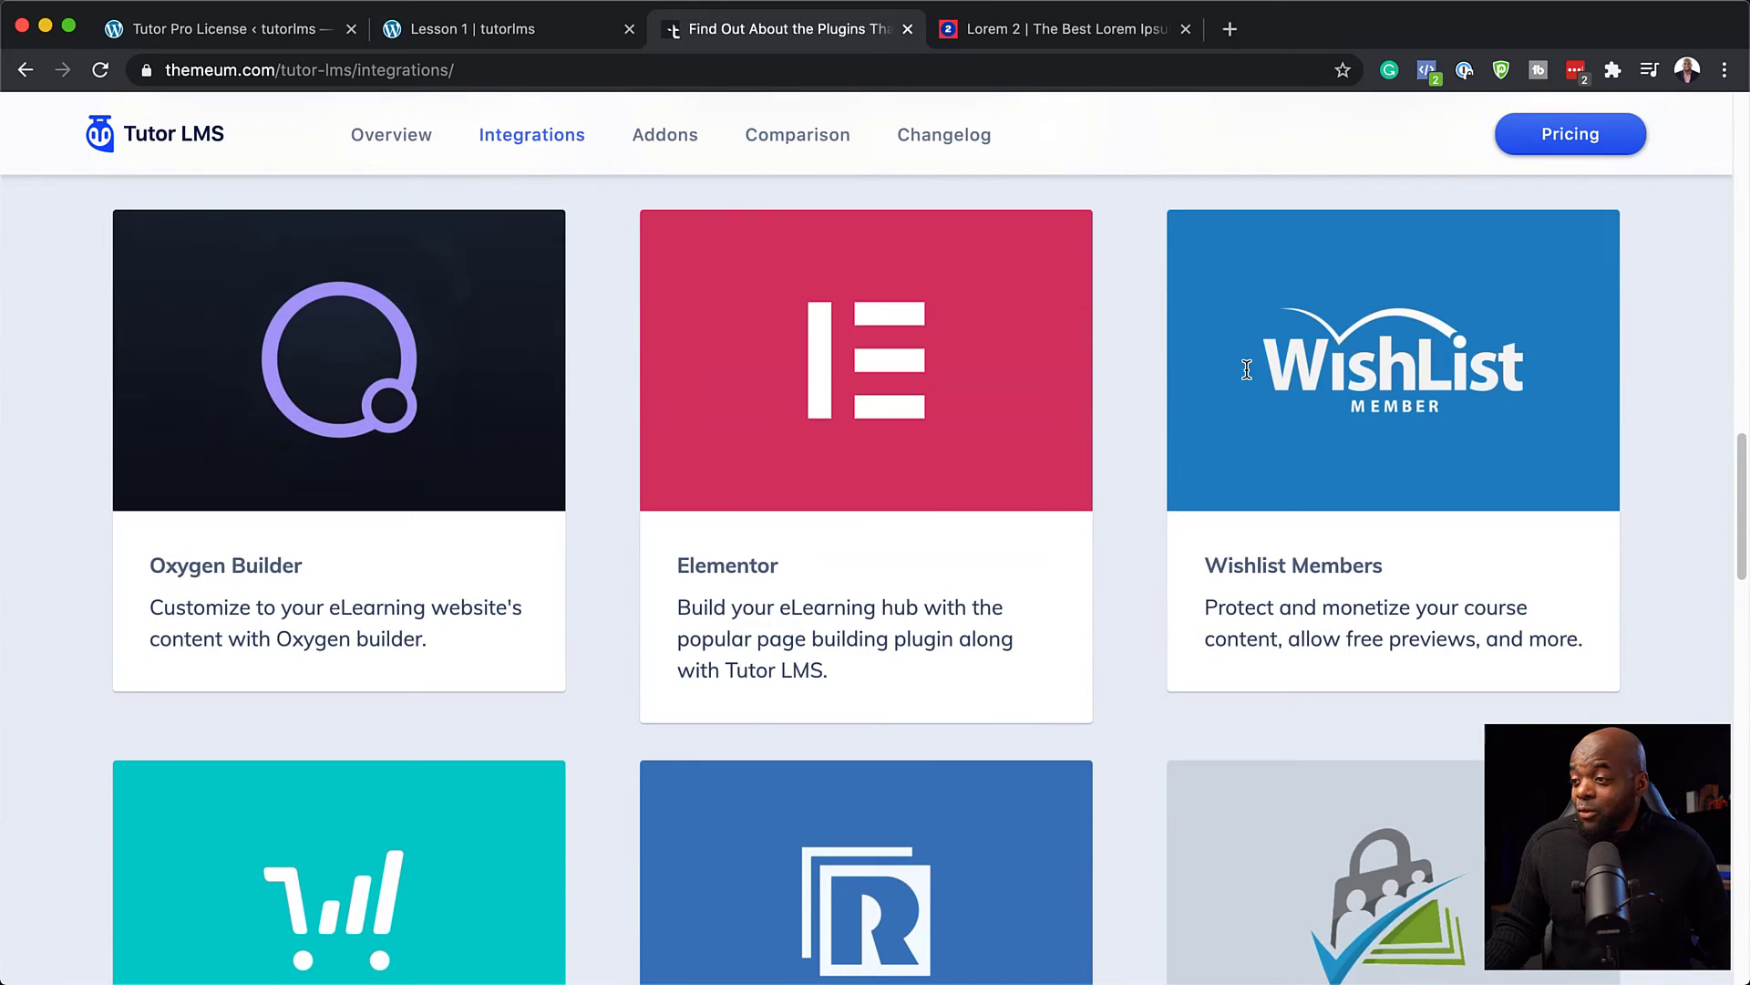
scroll(878, 421, down, 5)
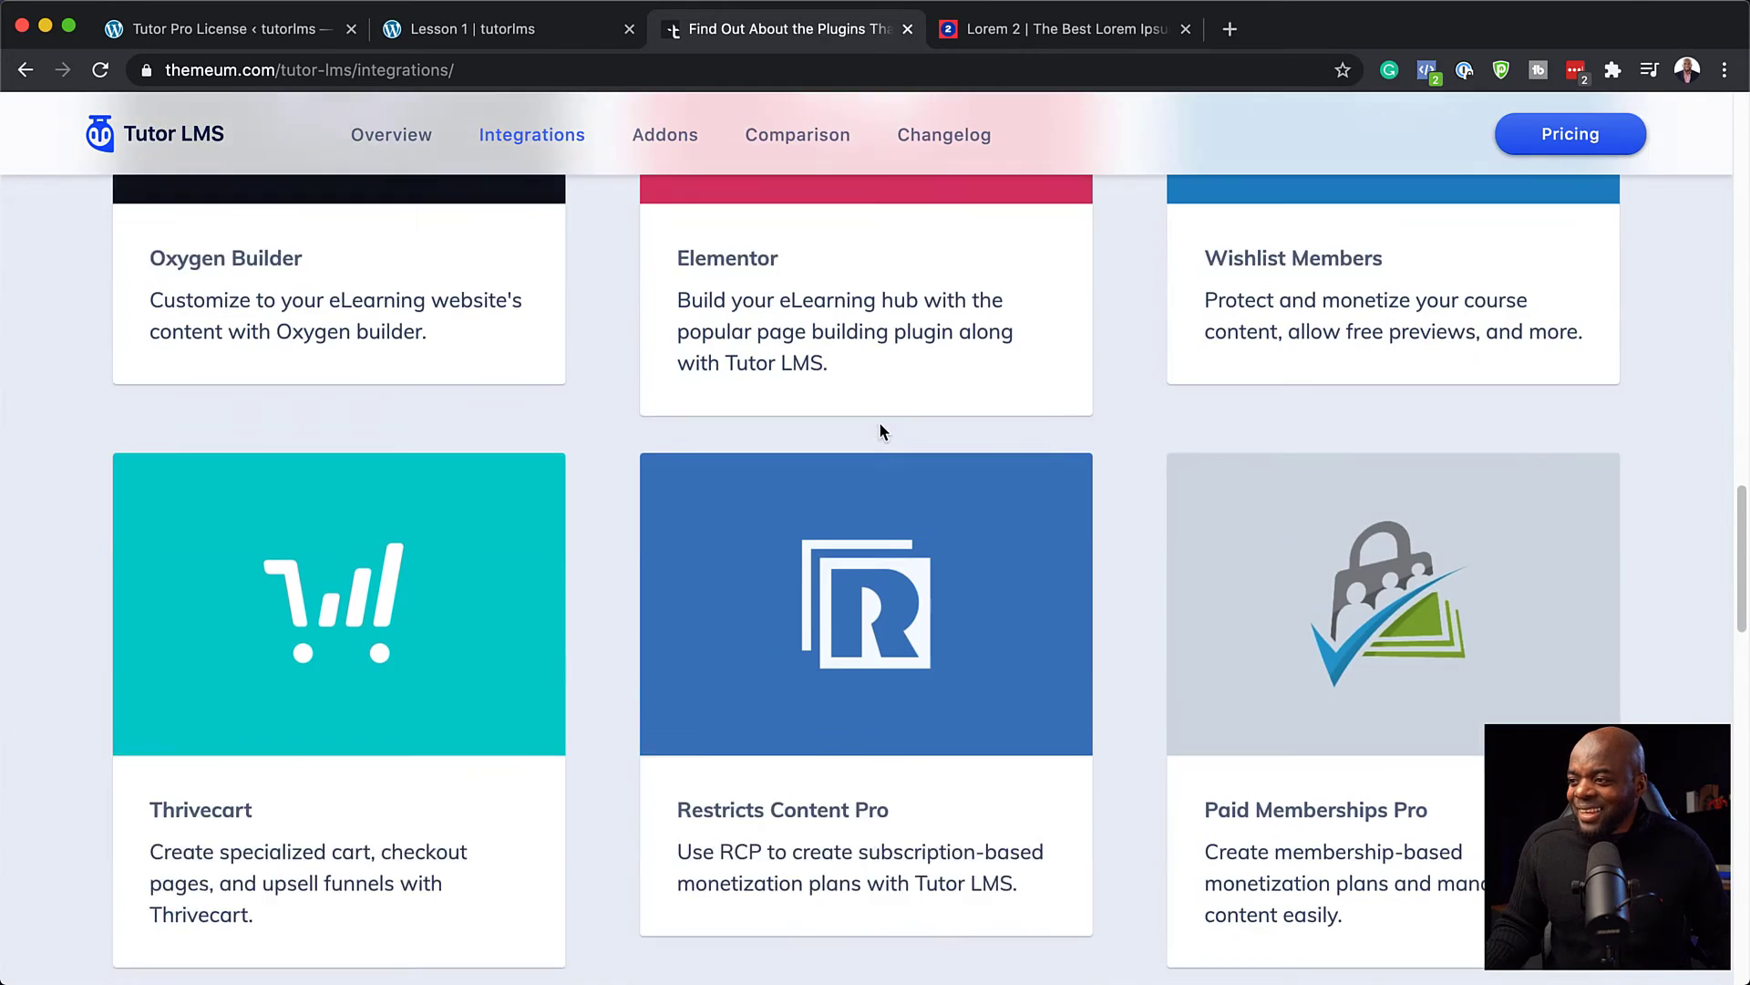
scroll(1091, 504, down, 5)
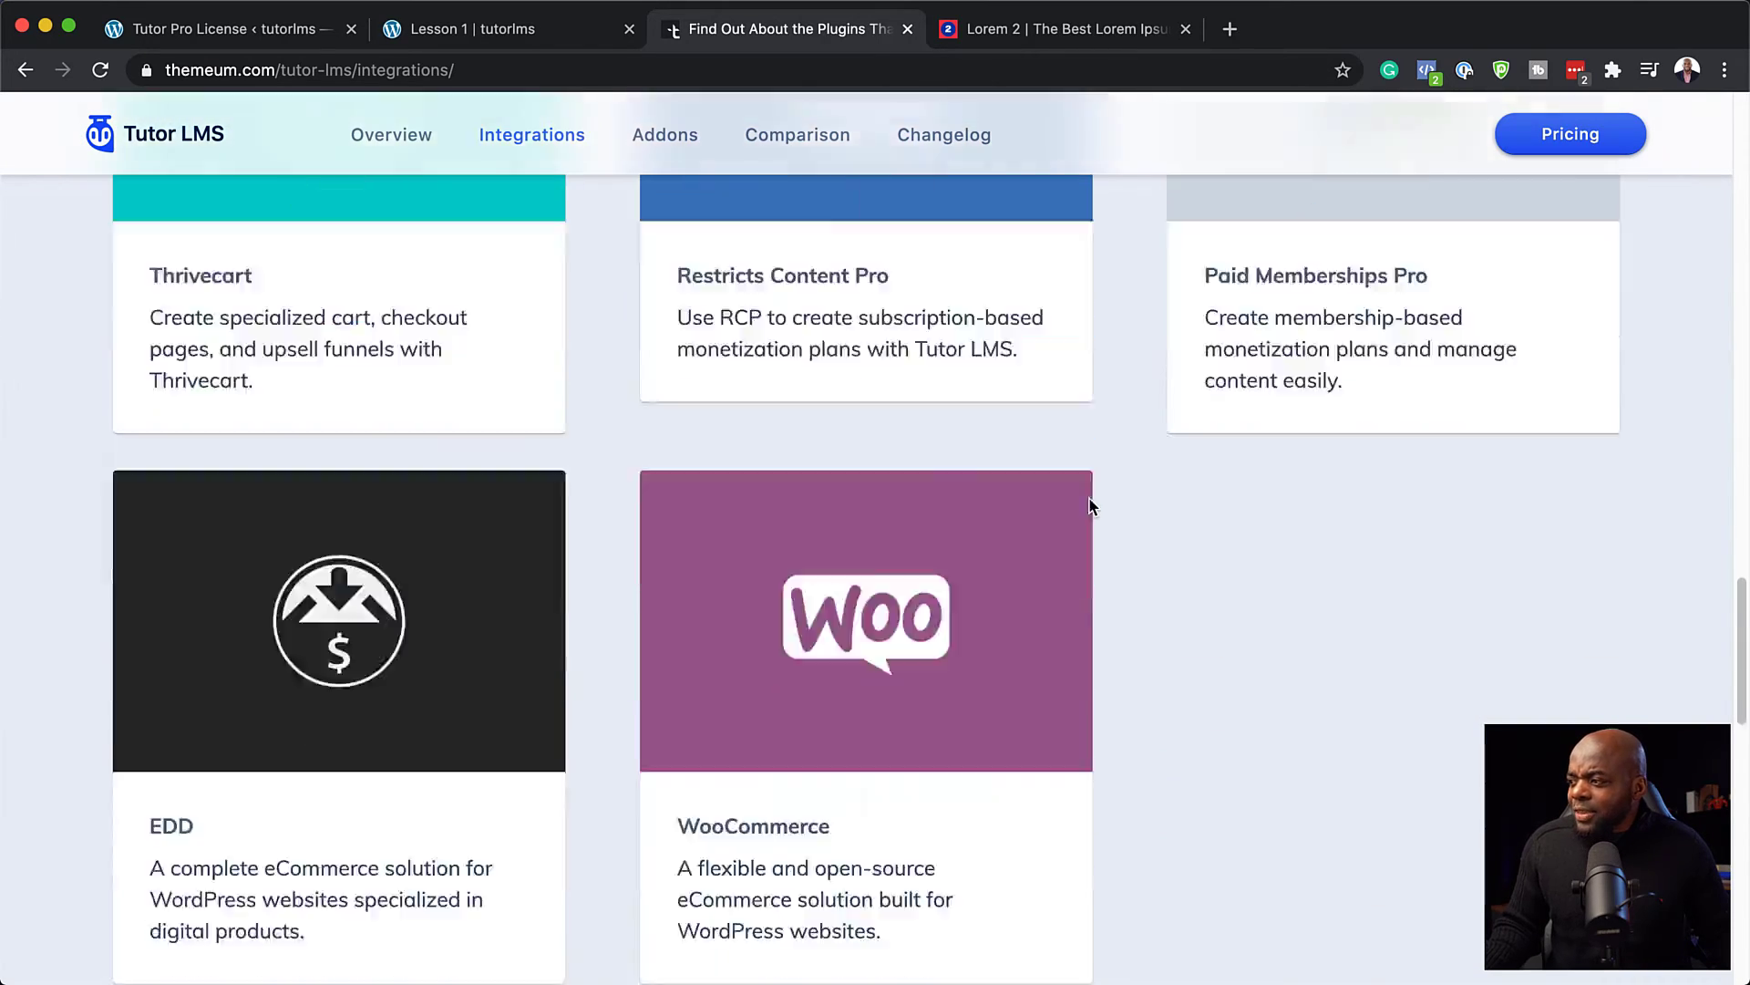
scroll(863, 617, down, 4)
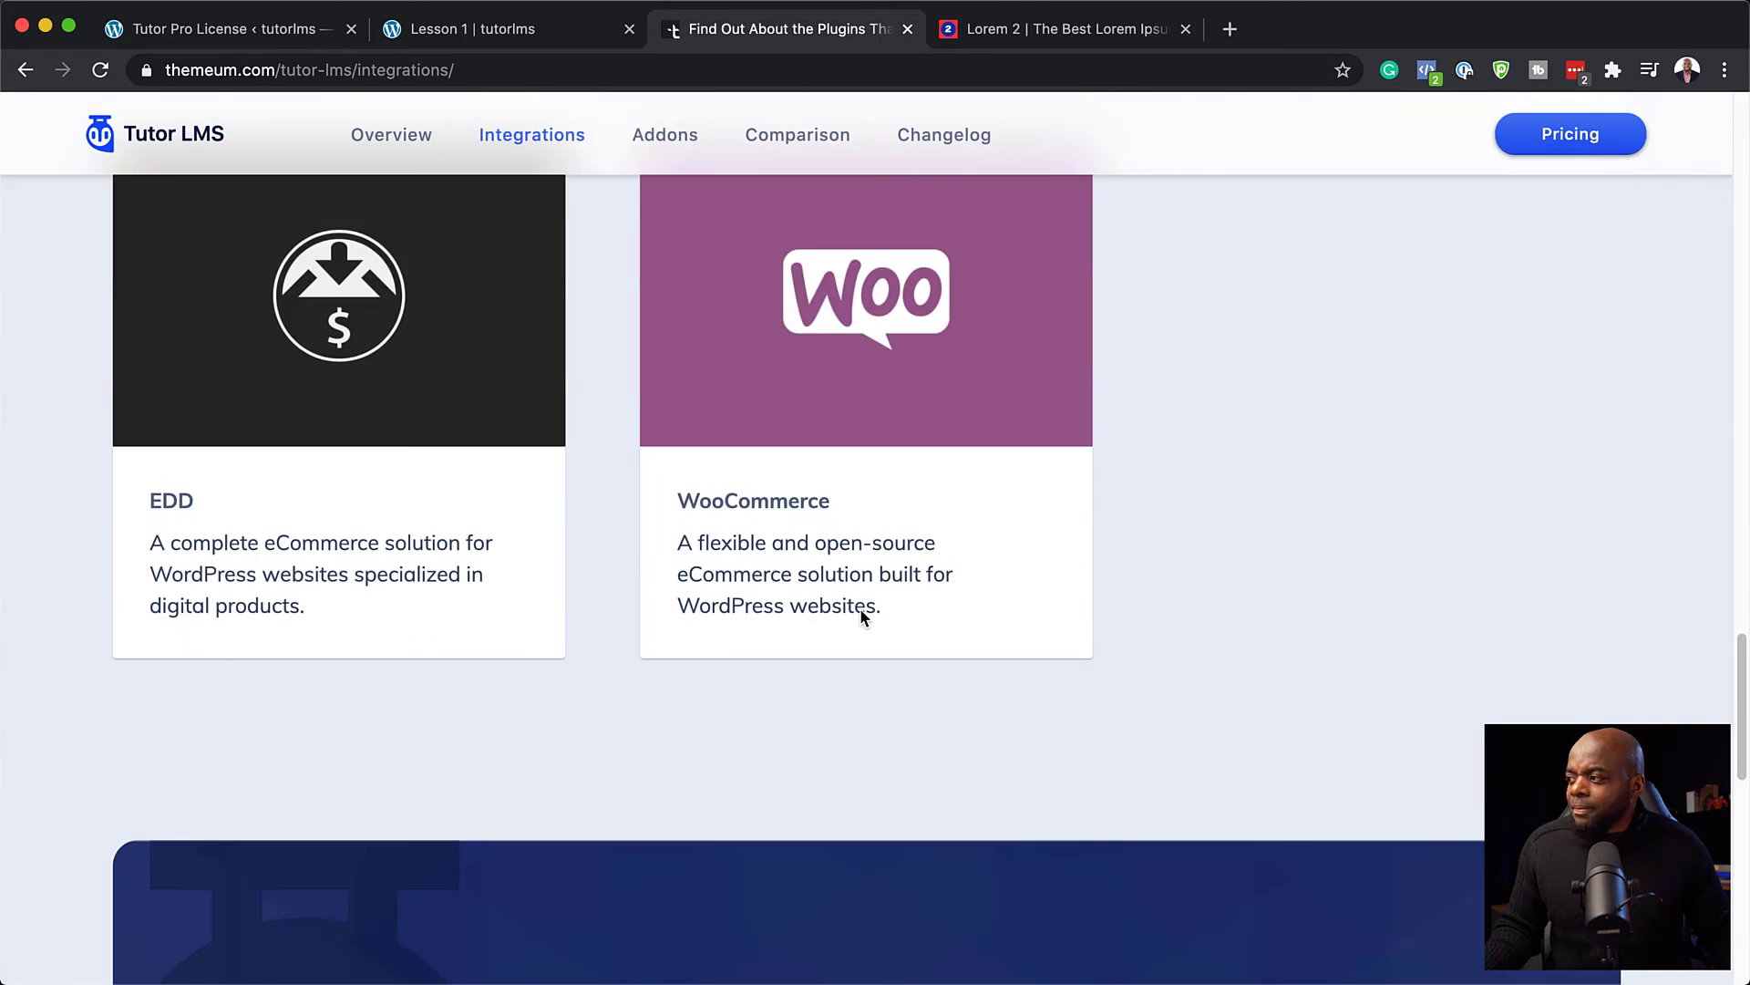
scroll(1134, 548, down, 5)
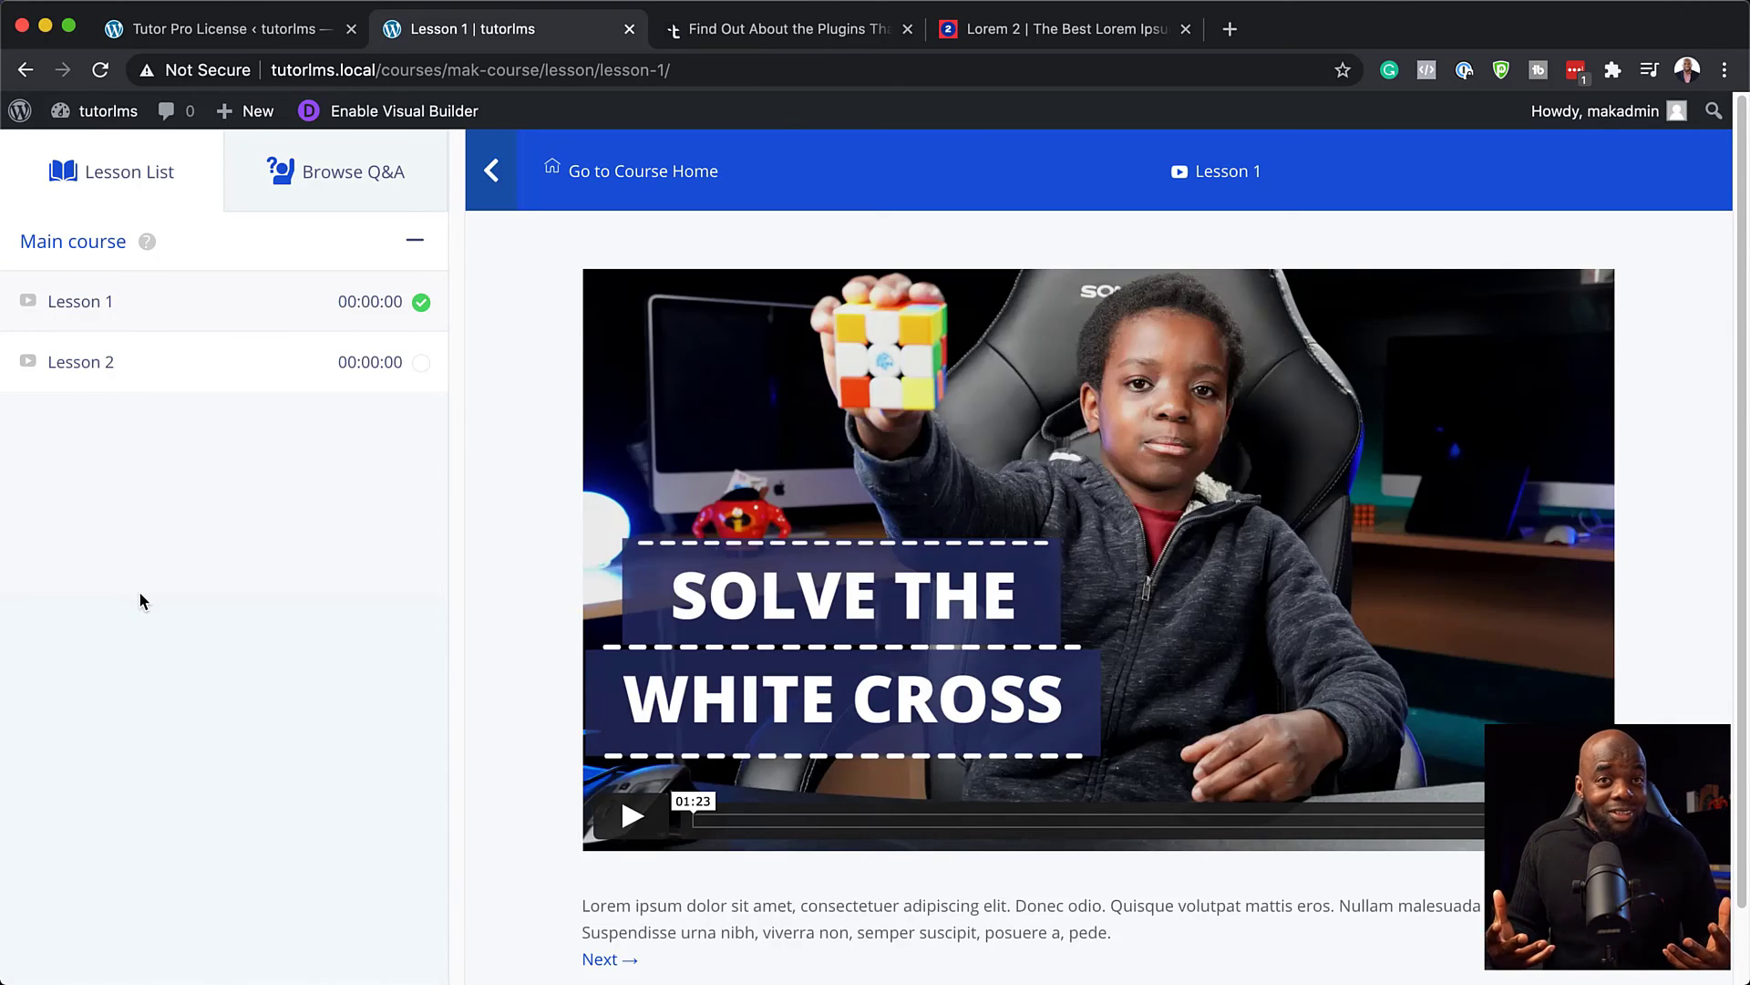
Scroll Mak Course's Lesson 1 page slightly down to show the video and lesson list
scroll(714, 906, down, 1)
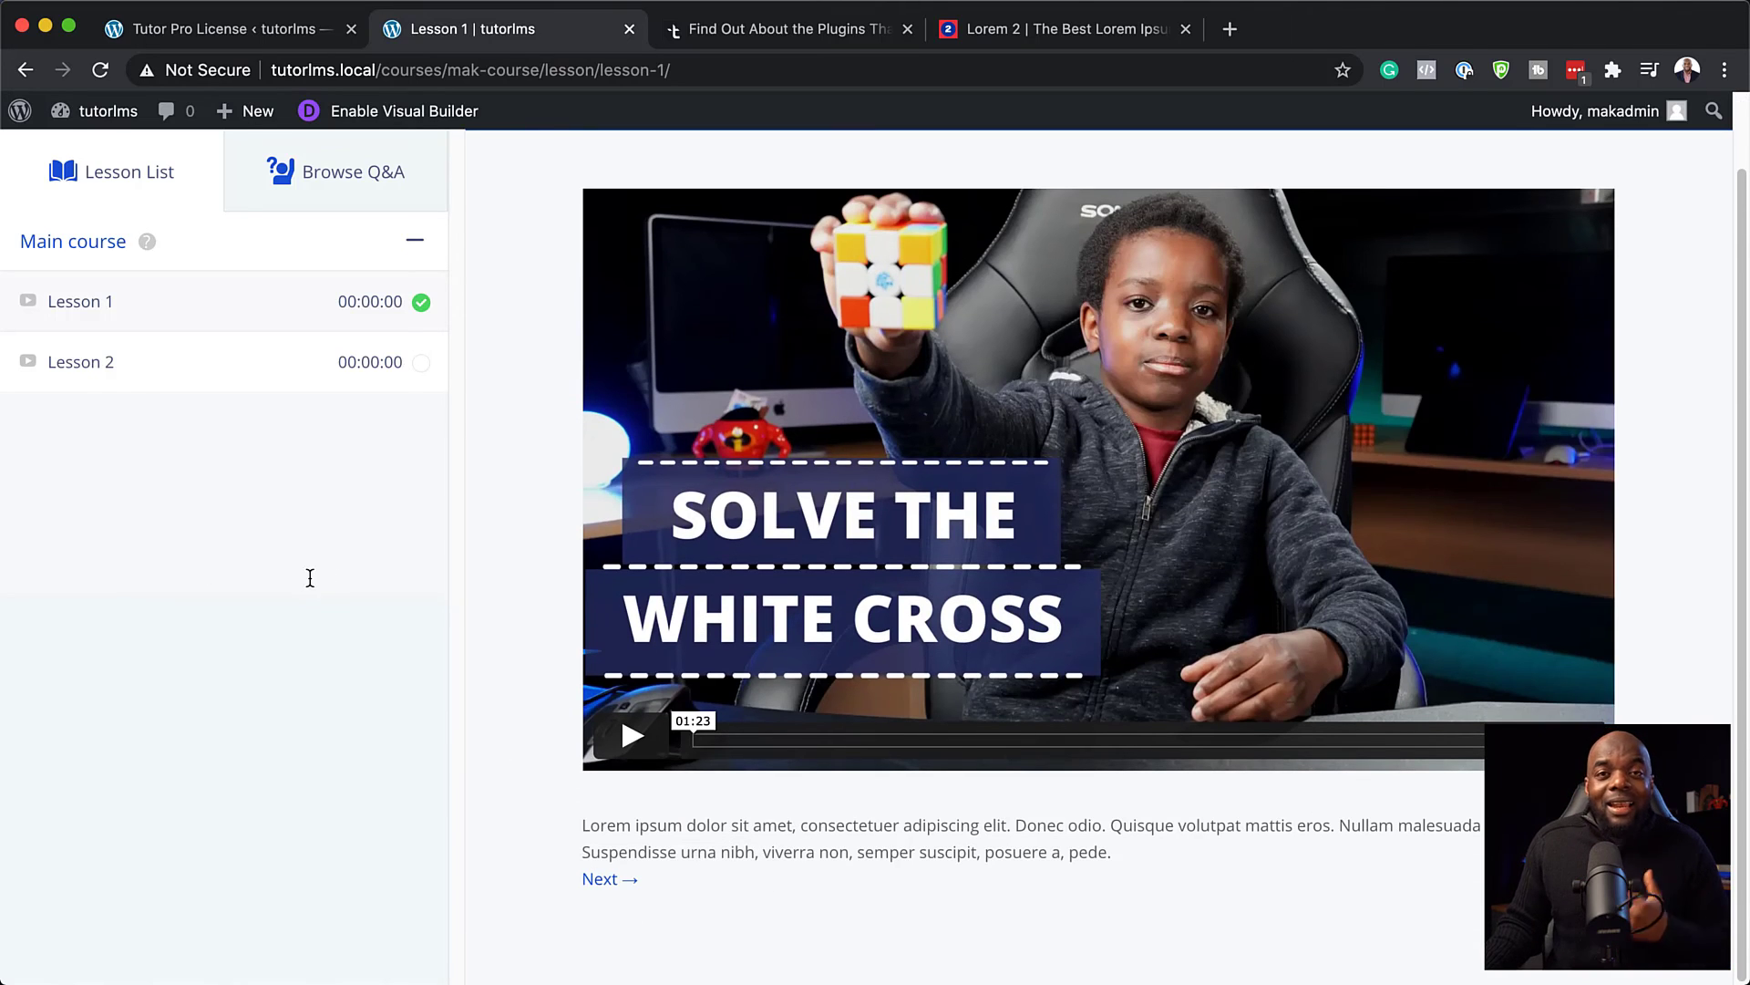